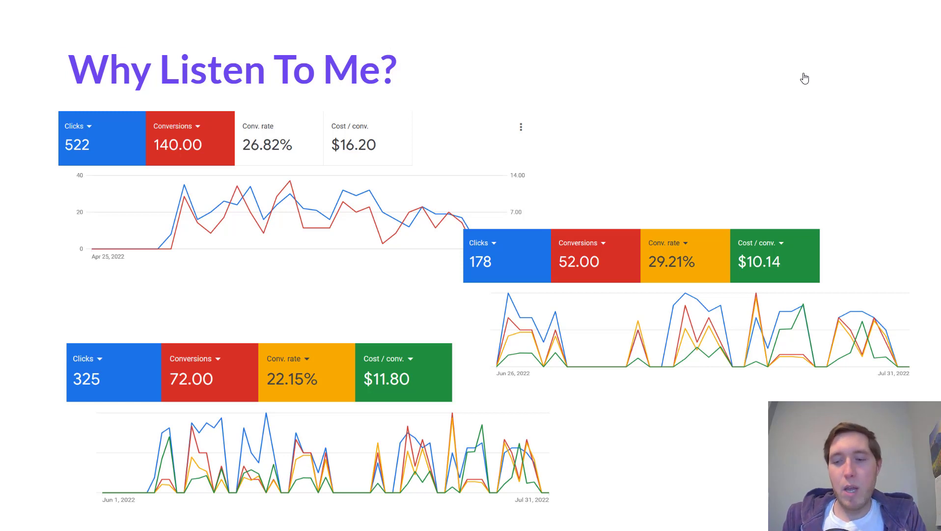
key(Right)
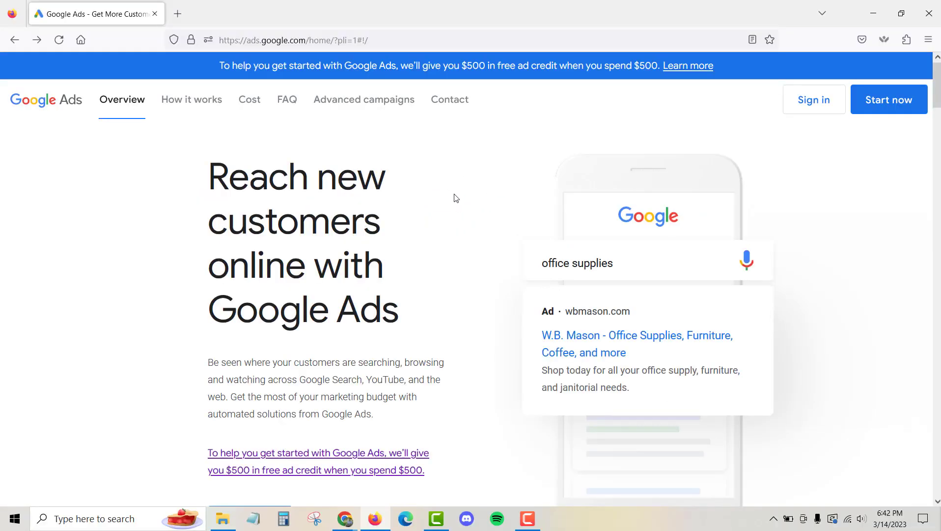
click(307, 40)
drag(307, 39, 219, 40)
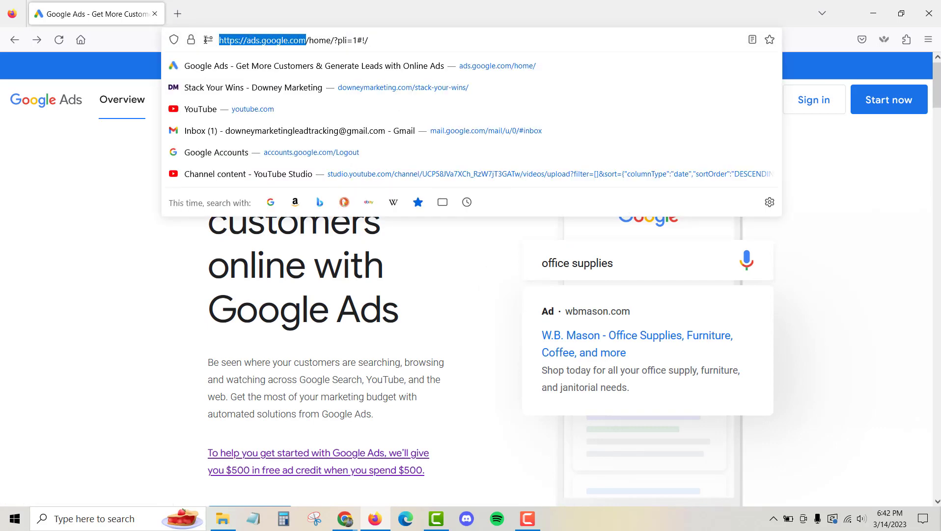
click(467, 236)
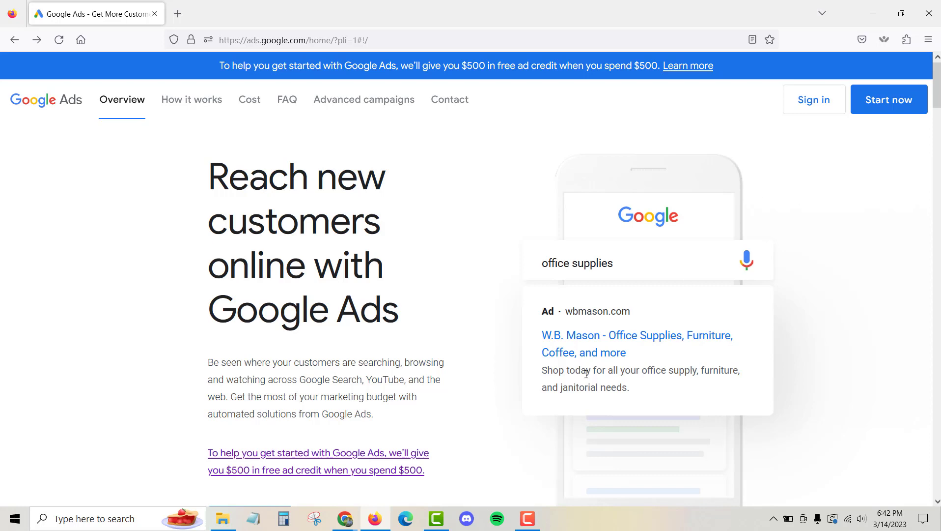
Open the Google Ads help article About Smart Mode and Expert Mode and read the Smart Mode description
mouse_move(354, 522)
click(386, 492)
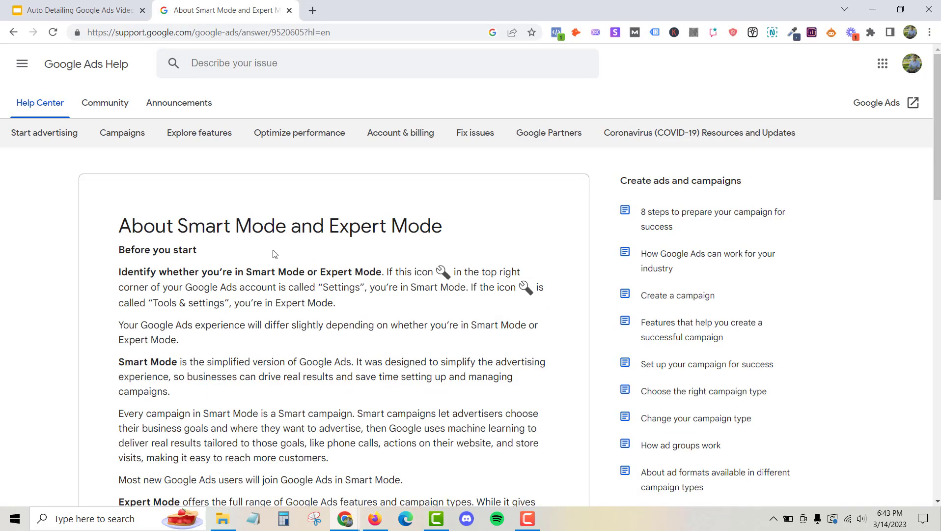
drag(181, 225, 287, 226)
click(483, 232)
drag(329, 225, 488, 230)
click(487, 231)
drag(119, 362, 178, 362)
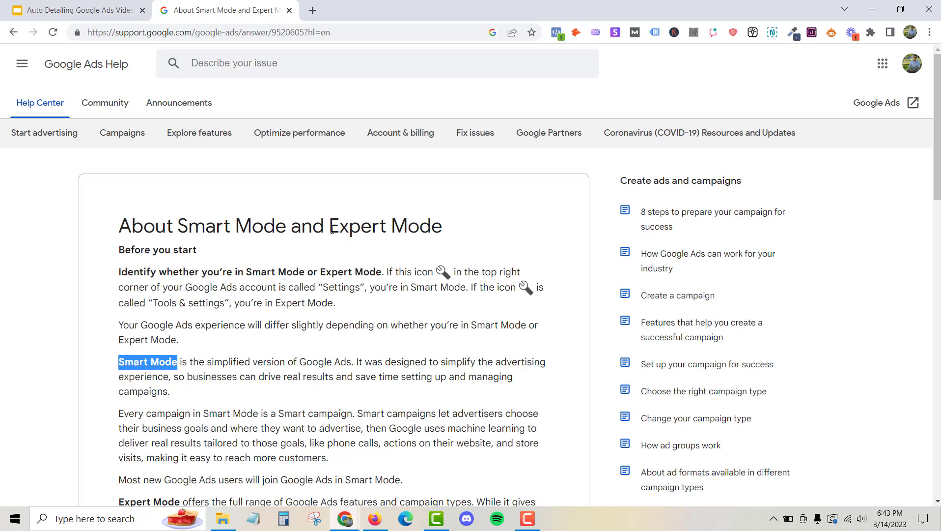
drag(329, 227, 502, 227)
click(485, 236)
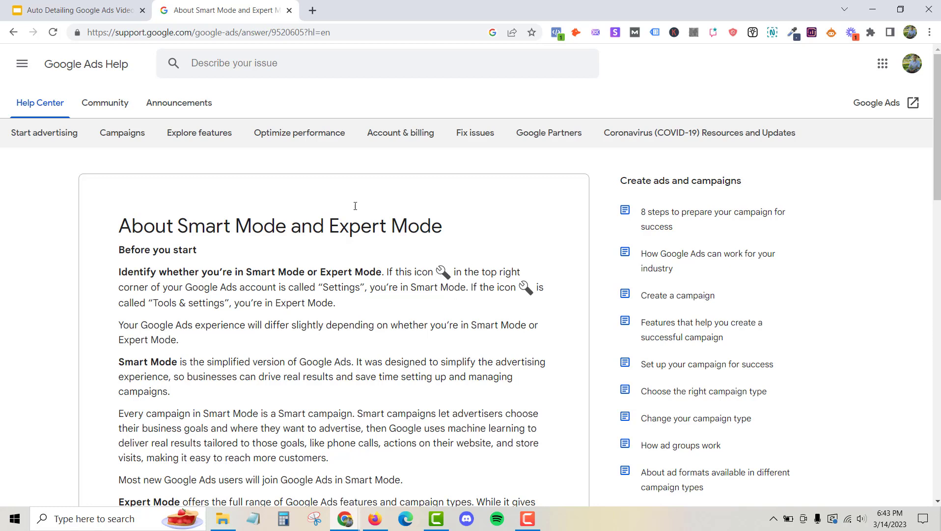
click(307, 28)
key(ctrl+a)
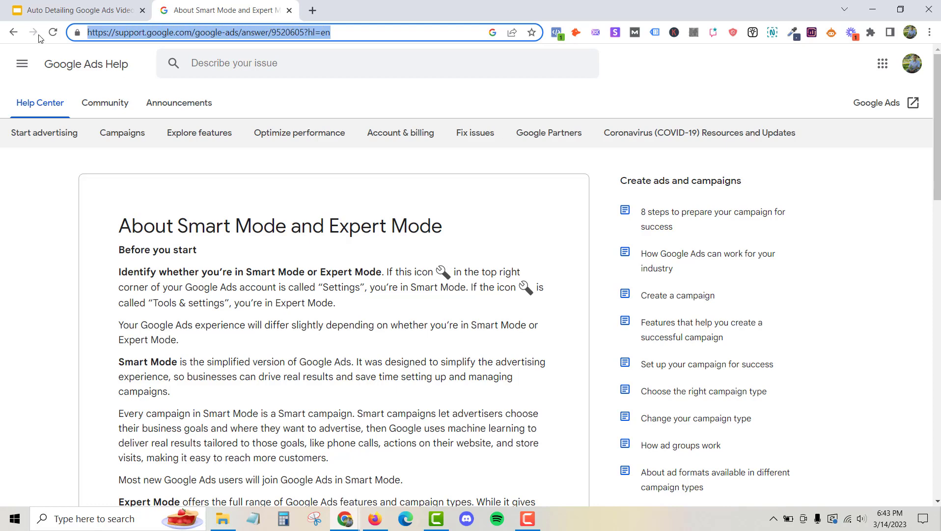
click(502, 238)
mouse_move(938, 177)
mouse_down()
mouse_move(938, 206)
mouse_move(938, 178)
mouse_up()
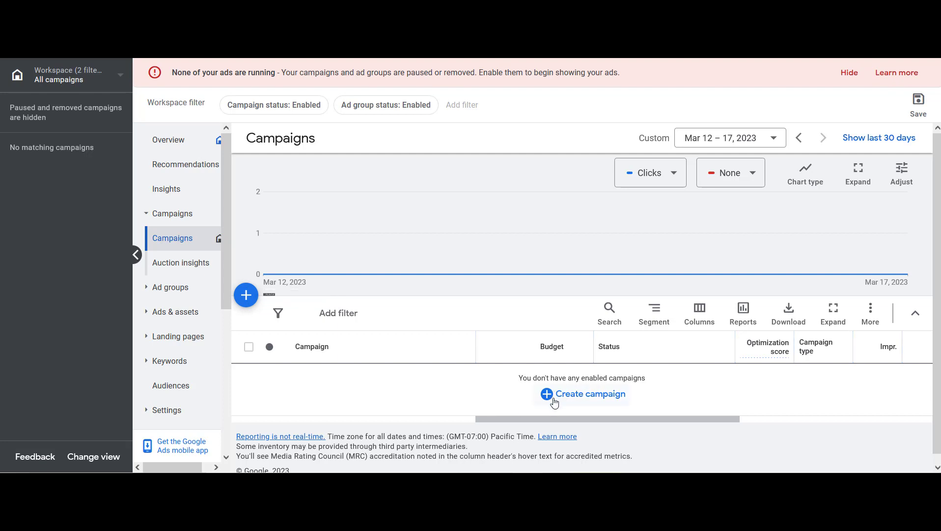
Start a new campaign with the Leads objective and the Search campaign type
click(247, 296)
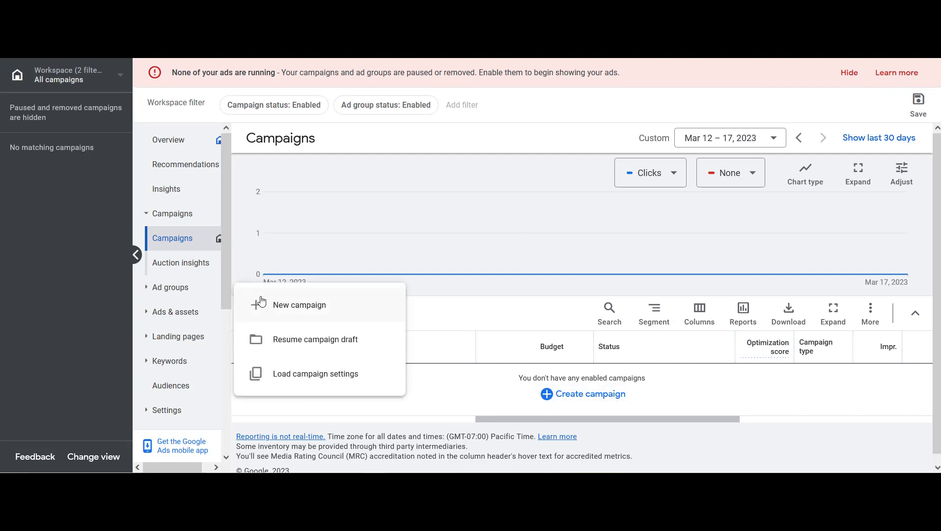
click(354, 310)
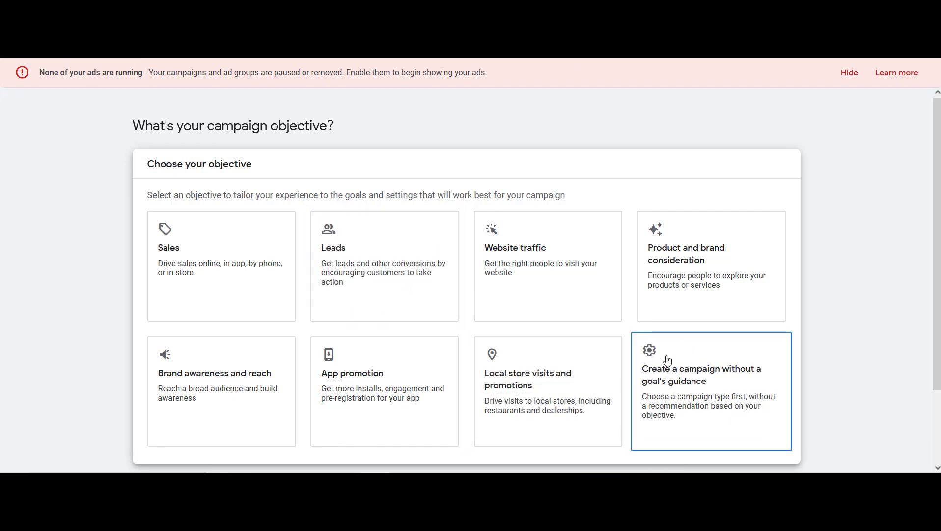
click(407, 287)
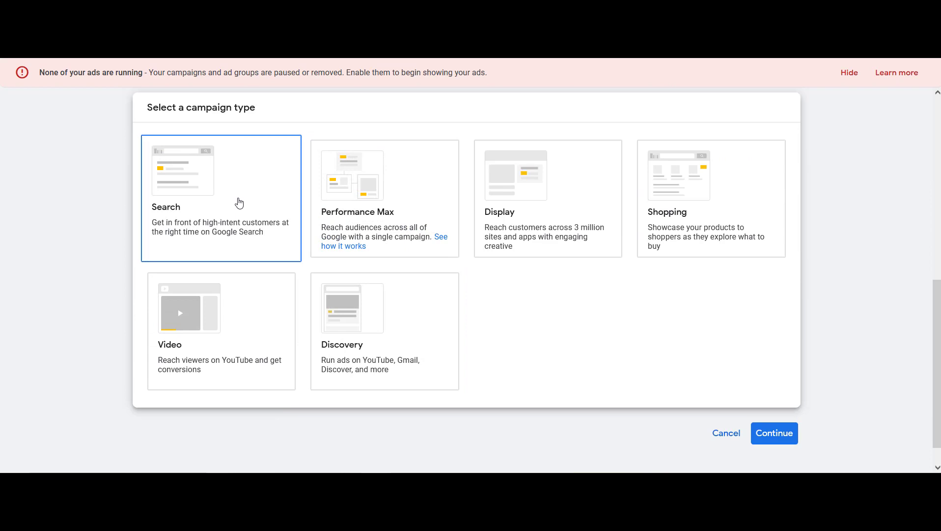
click(239, 203)
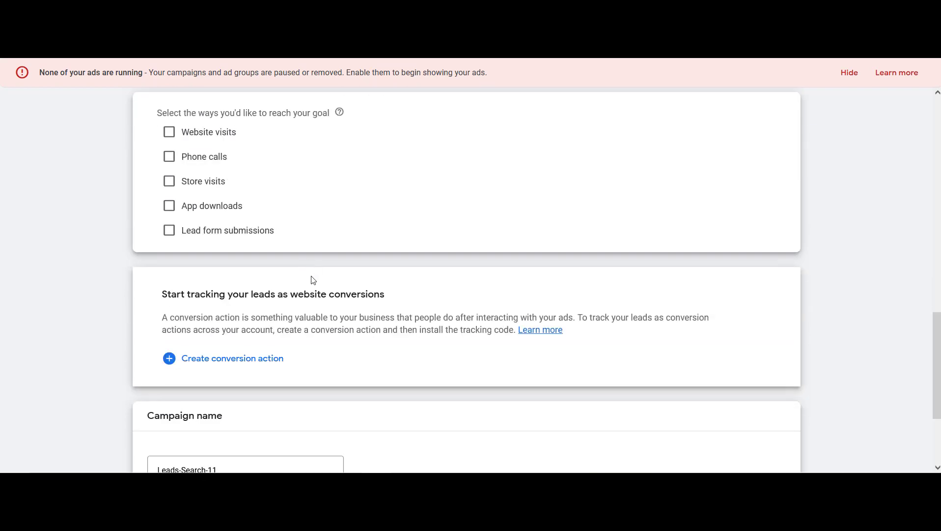
scroll(697, 344, up, 7)
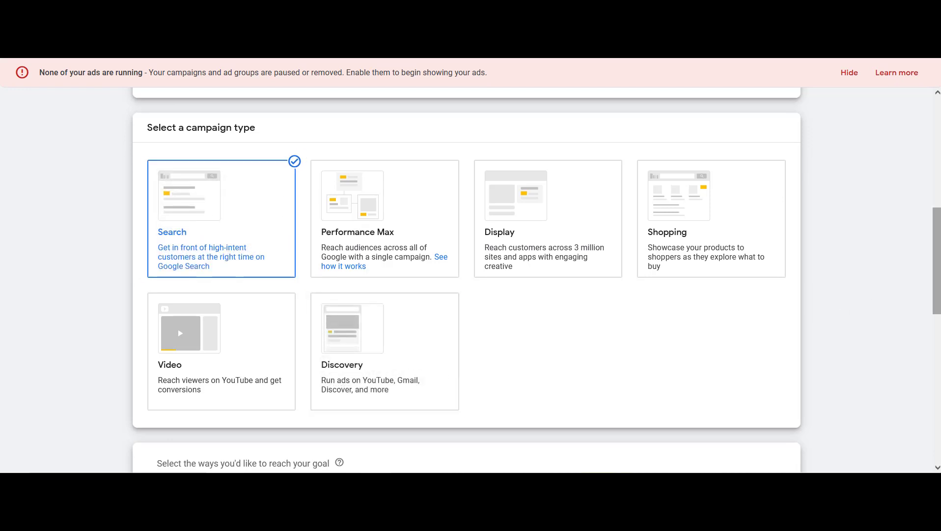
scroll(937, 260, down, 7)
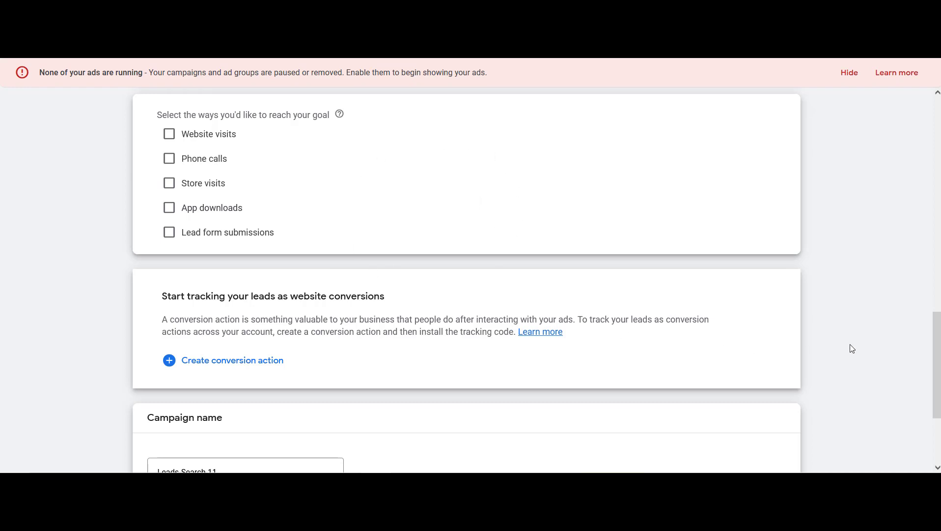
Name the campaign Detailing Campaign YT and continue, starting new rather than resuming the saved draft
scroll(937, 351, down, 3)
triple_click(289, 334)
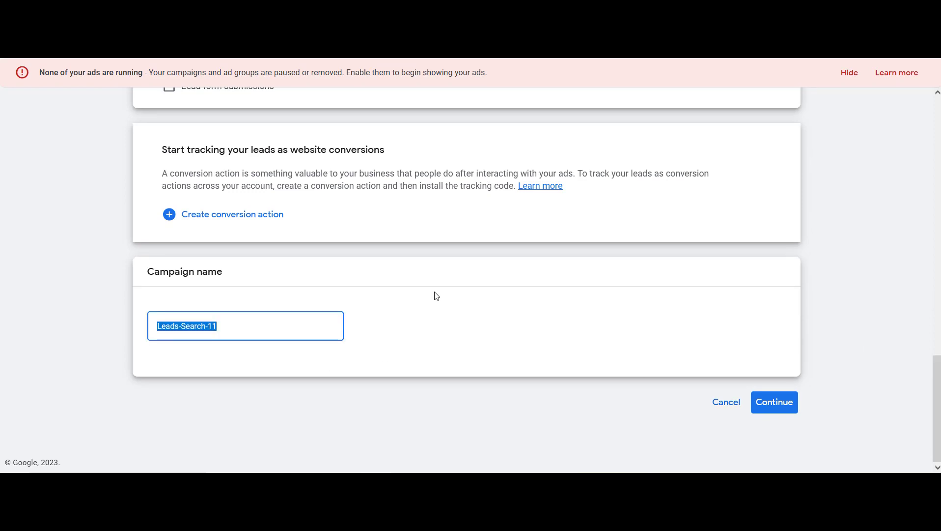
text(Detailing Campaign YT)
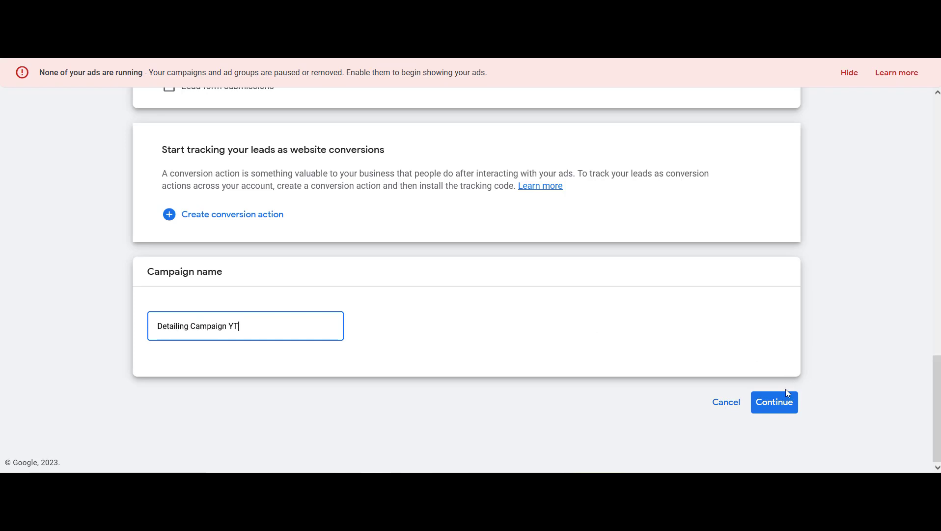
click(780, 409)
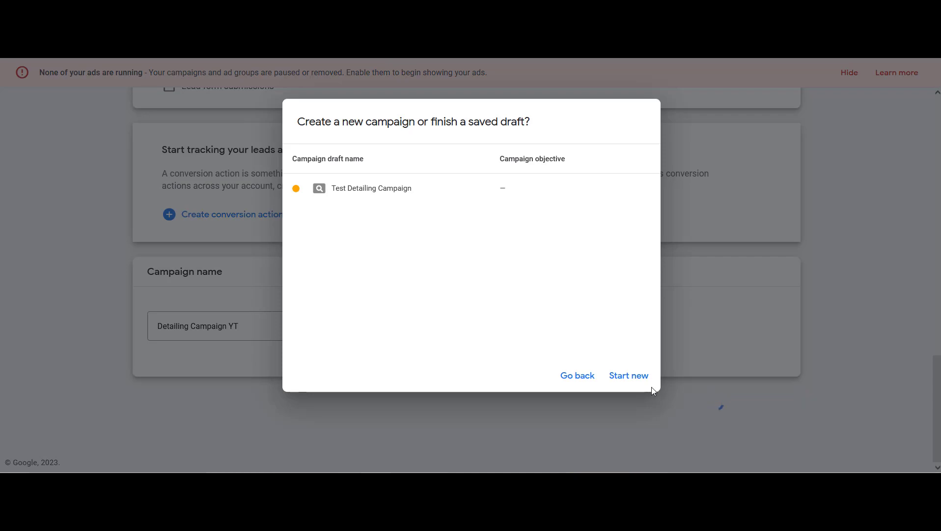
click(639, 380)
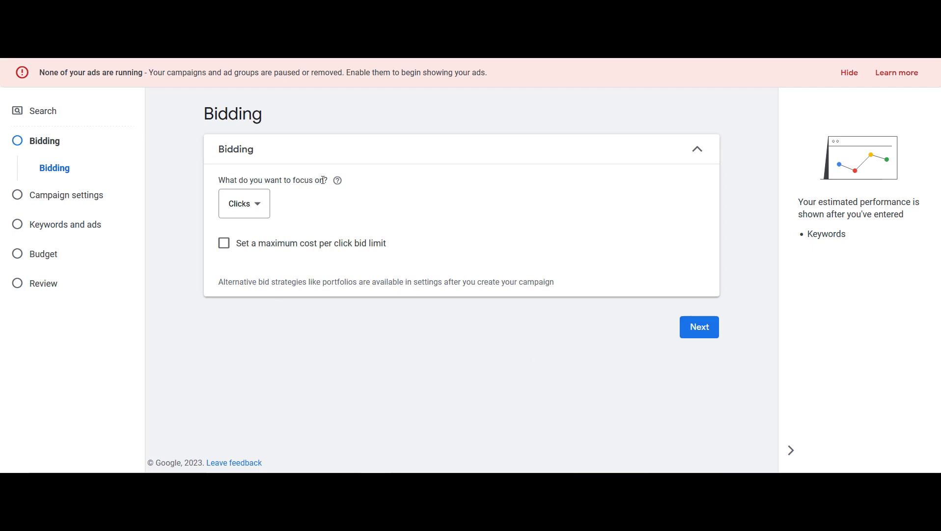
Set the bidding focus to Clicks
click(259, 216)
mouse_move(280, 323)
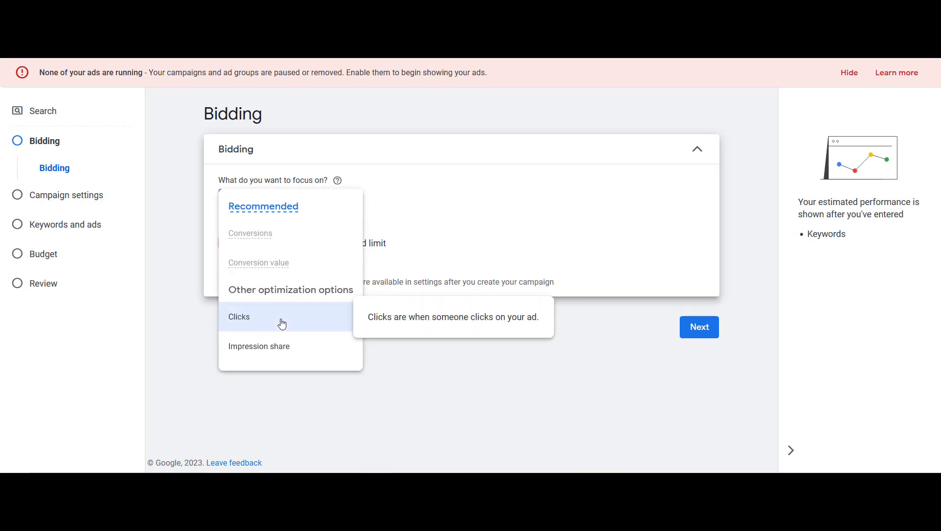
click(455, 234)
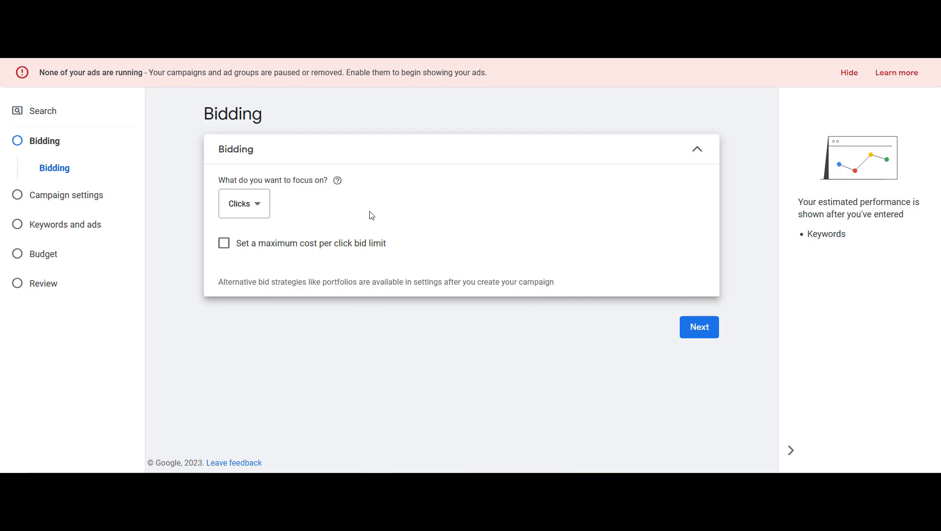
click(263, 213)
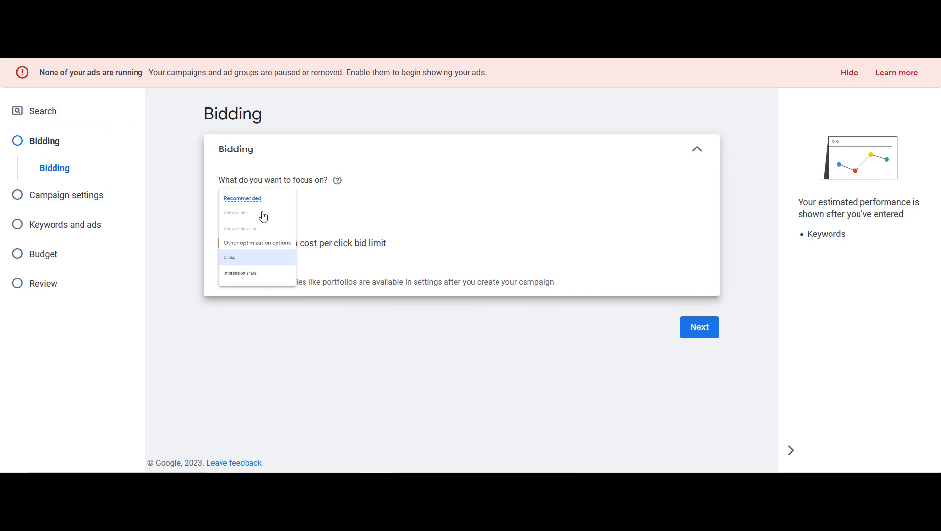
click(275, 317)
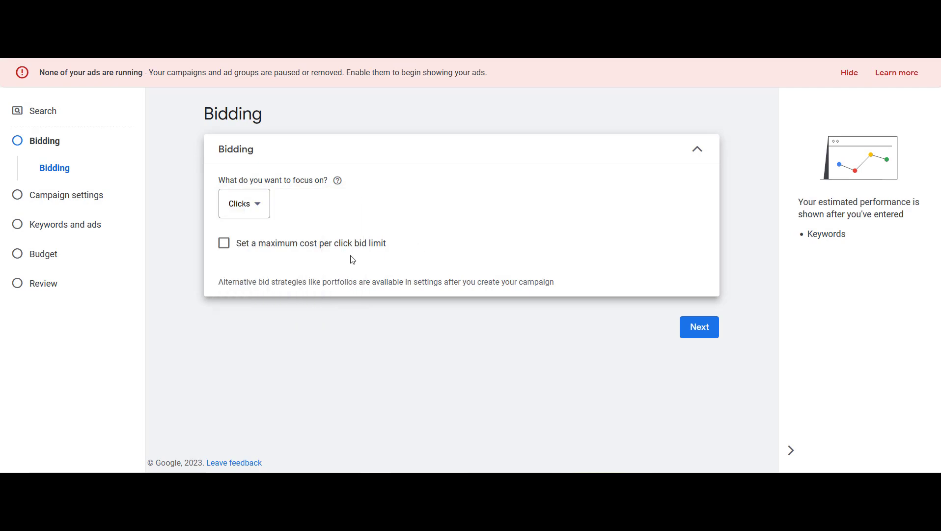
Enable a maximum cost per click bid limit of $3.47 and proceed to campaign settings
click(223, 248)
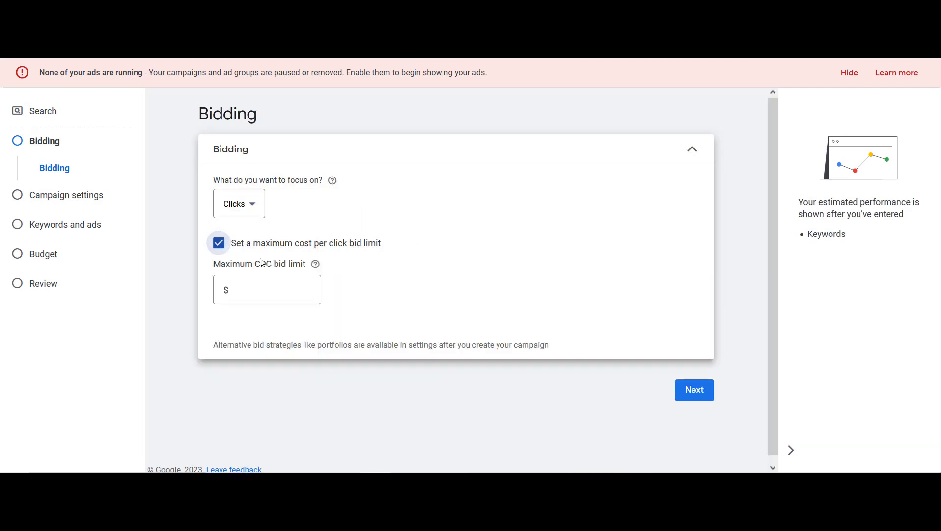
text(3.47)
click(430, 273)
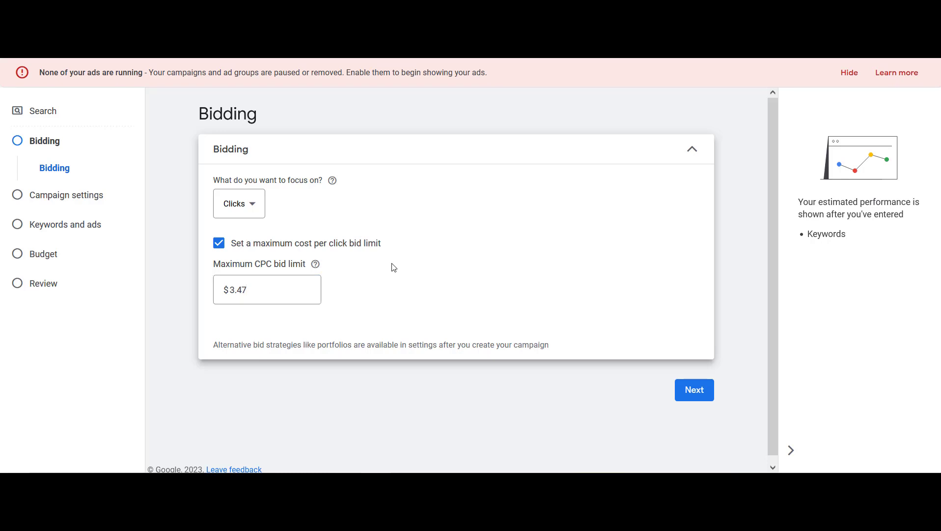
click(255, 291)
click(700, 396)
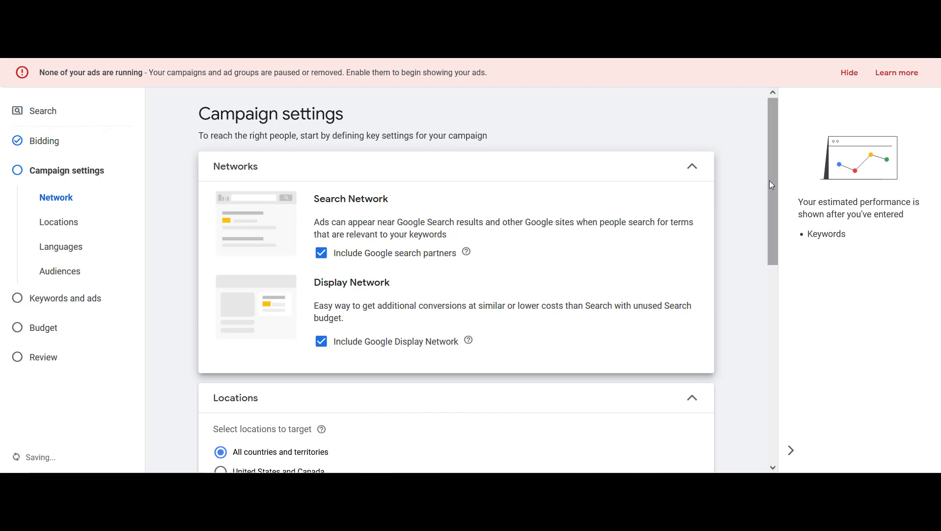
Exclude the Google Display Network from the campaign's networks
drag(771, 185, 772, 195)
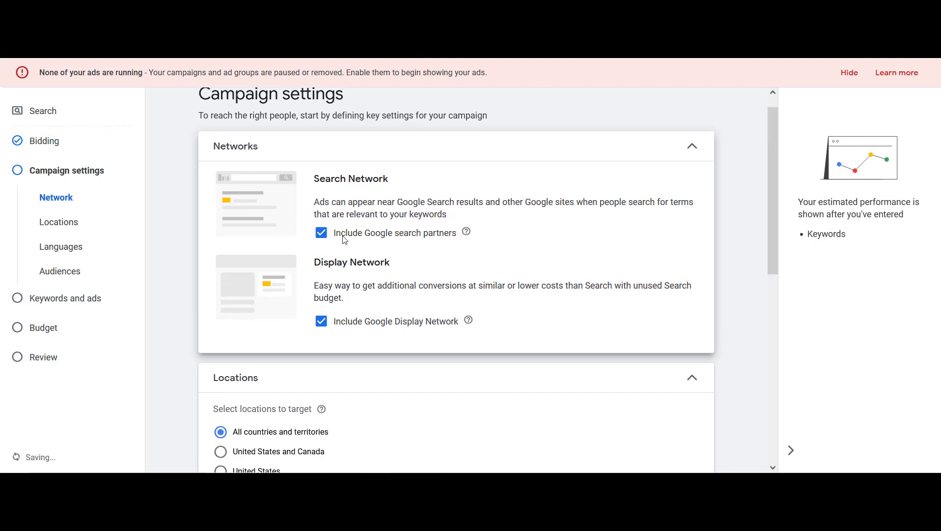
click(324, 327)
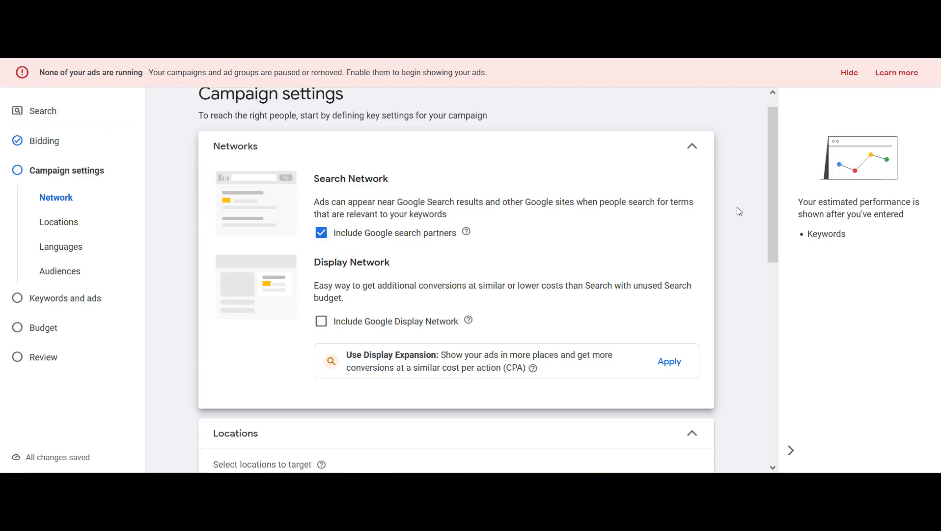
Examine the location options for targeting and exclusion
drag(769, 196, 791, 316)
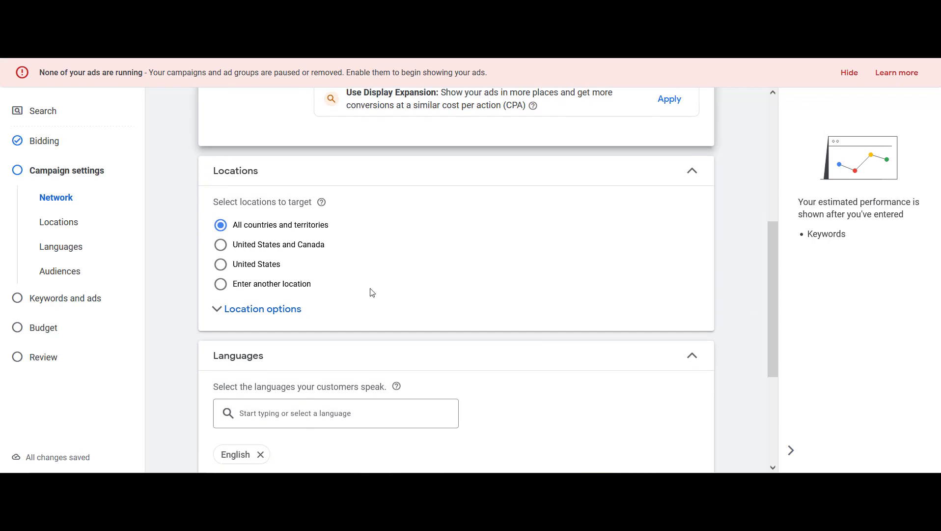
click(215, 309)
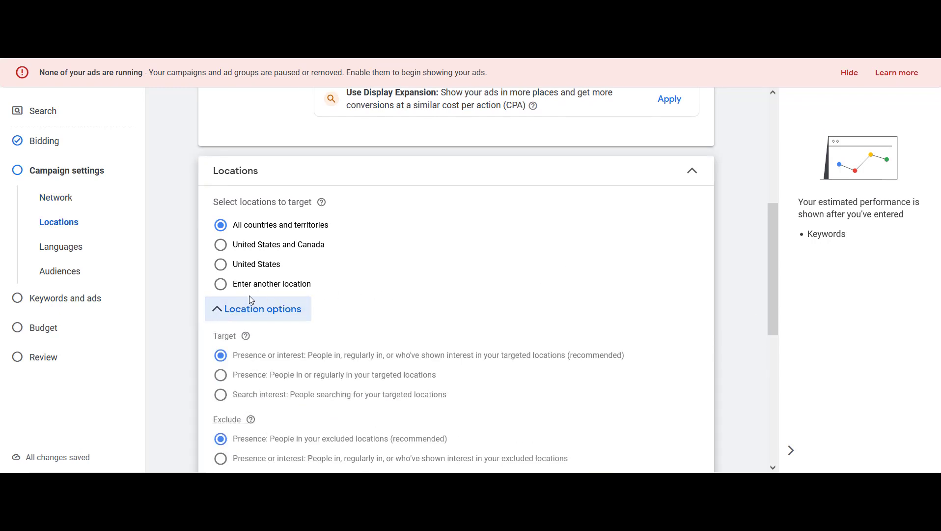
click(217, 310)
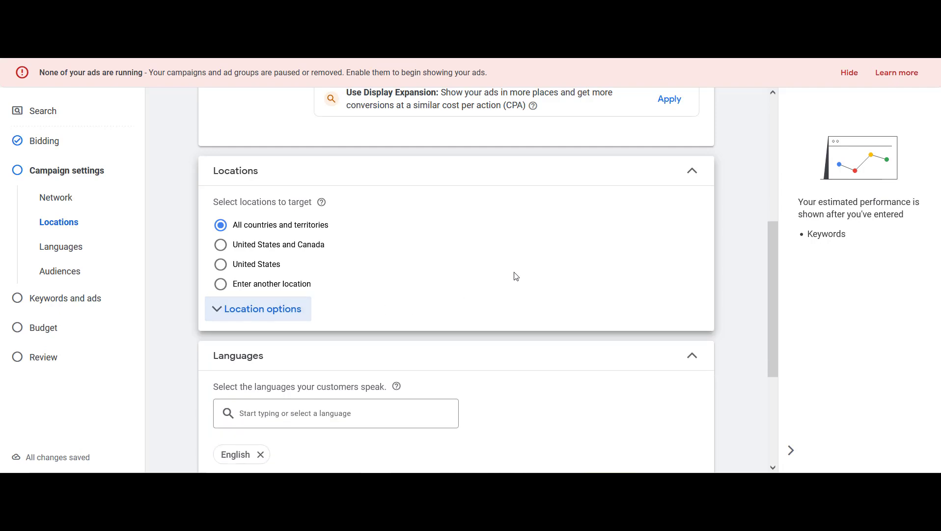
right_click(429, 288)
click(408, 288)
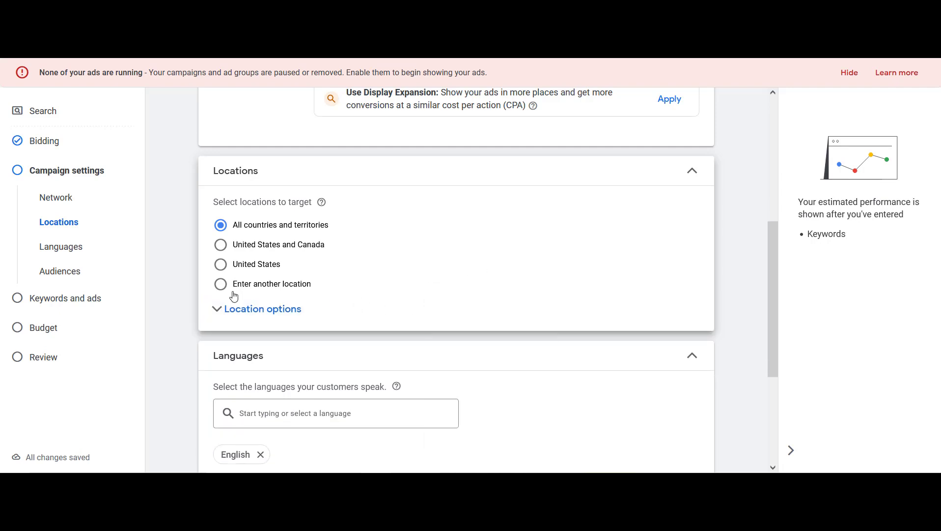
Target the location Bellevue, Washington, United States via advanced location search and save it
click(221, 285)
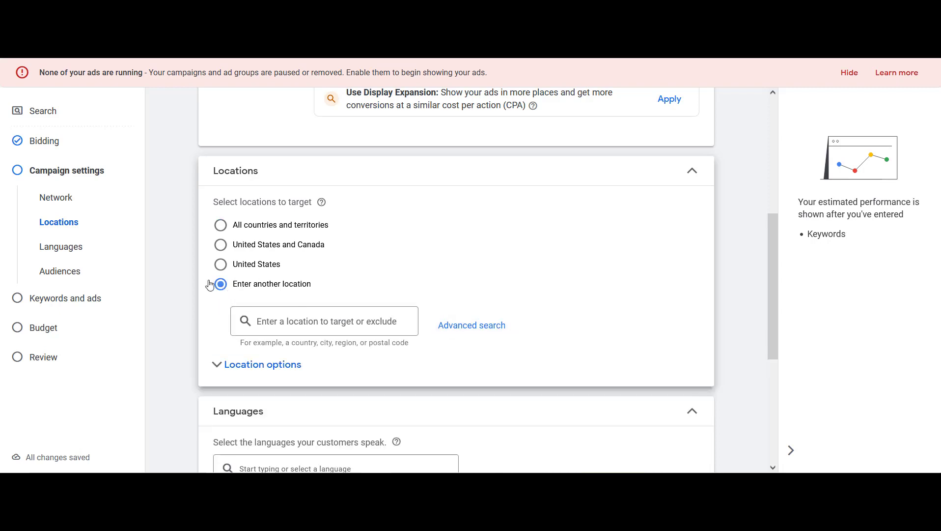
click(469, 328)
click(253, 142)
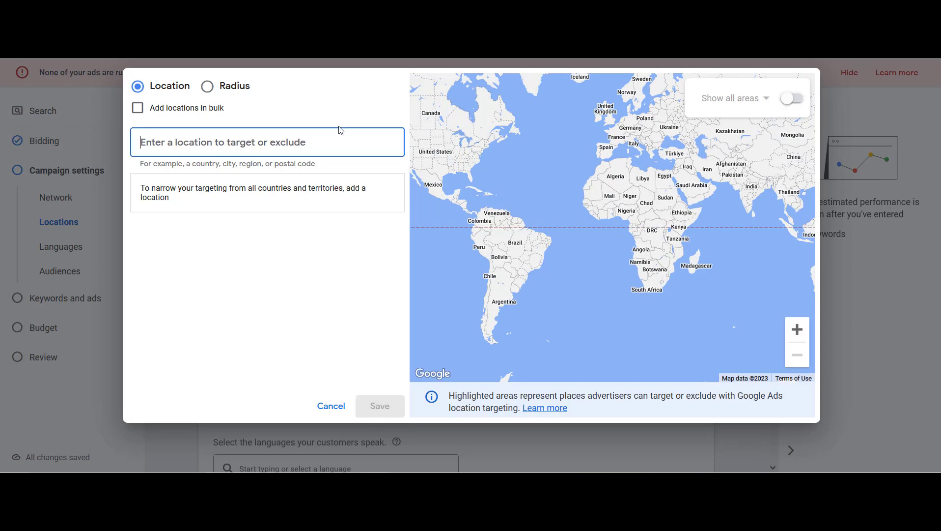
text(bellevue)
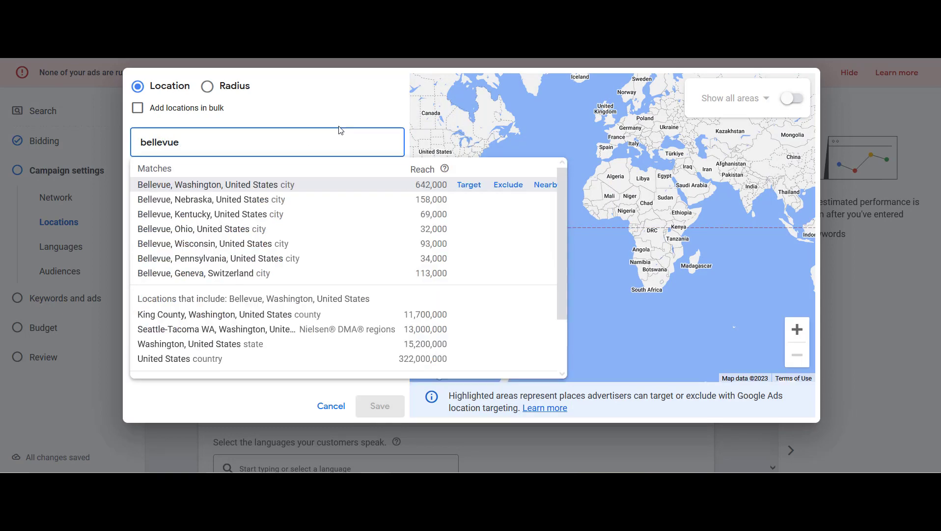
click(466, 184)
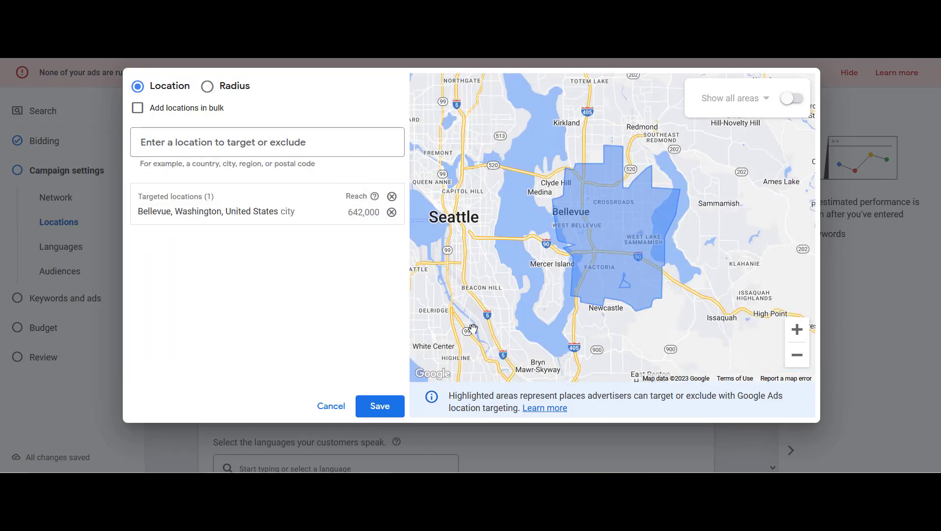
click(387, 414)
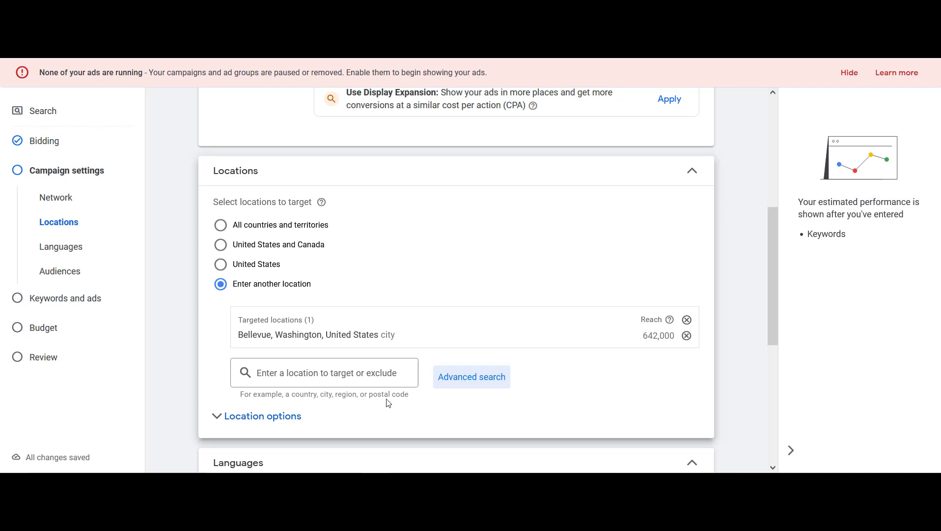
In location options, set targeting to Presence and exclusion to Presence or interest
click(217, 416)
drag(775, 264, 751, 324)
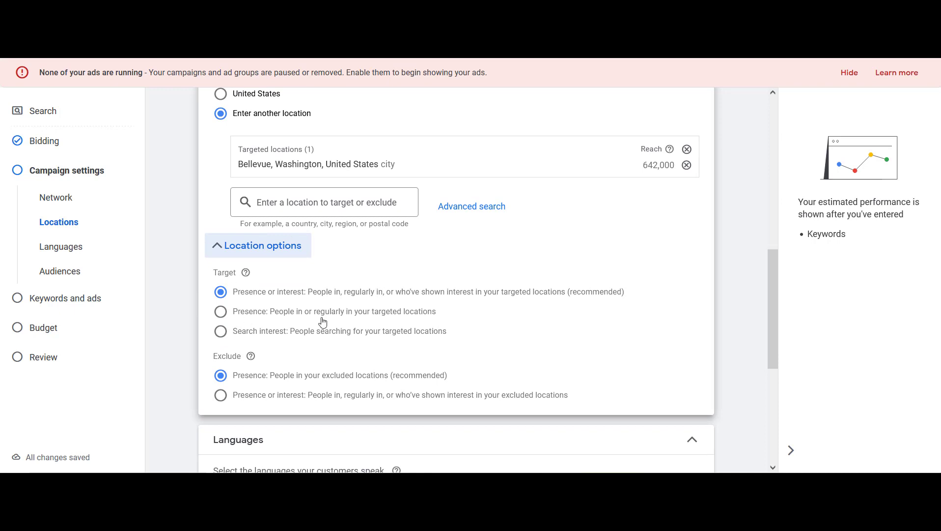
click(221, 314)
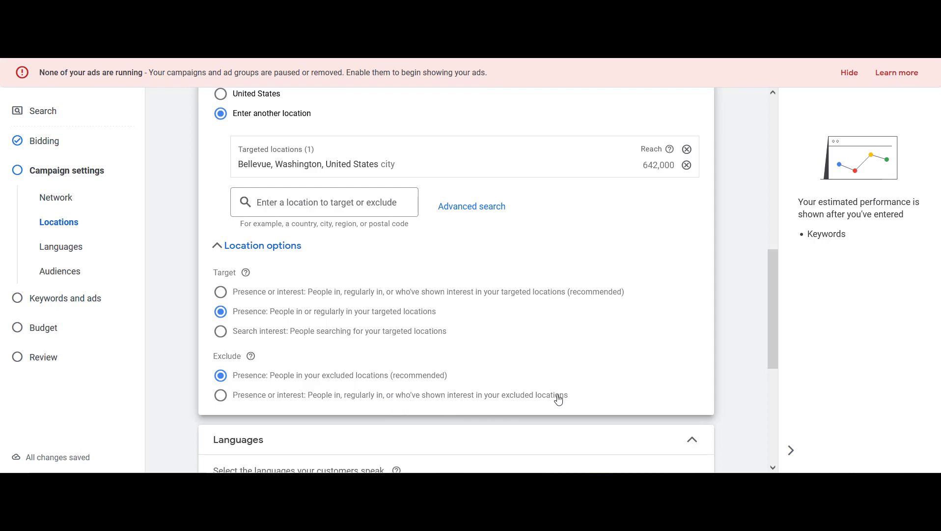
click(217, 400)
Add an ad schedule under more settings running Mondays - Fridays from 07:00 to 18:00
drag(777, 281, 781, 392)
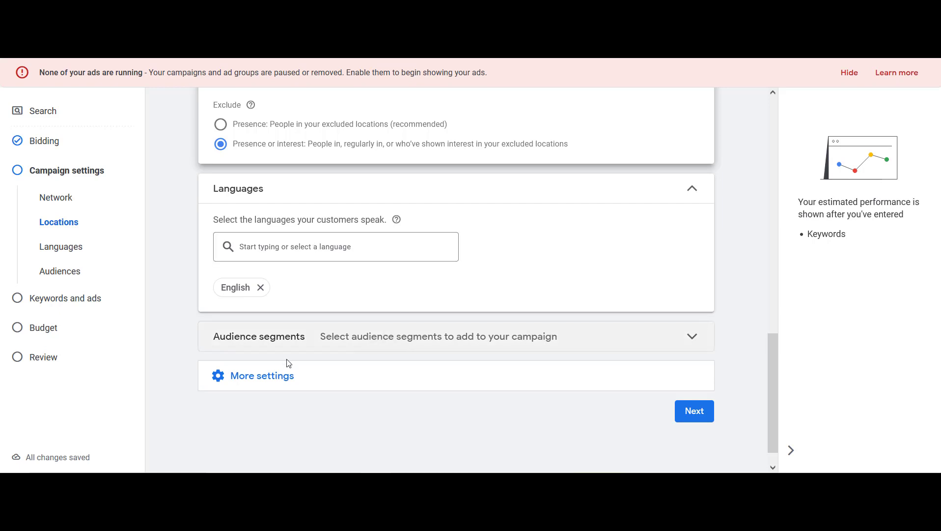
click(221, 386)
scroll(774, 363, down, 3)
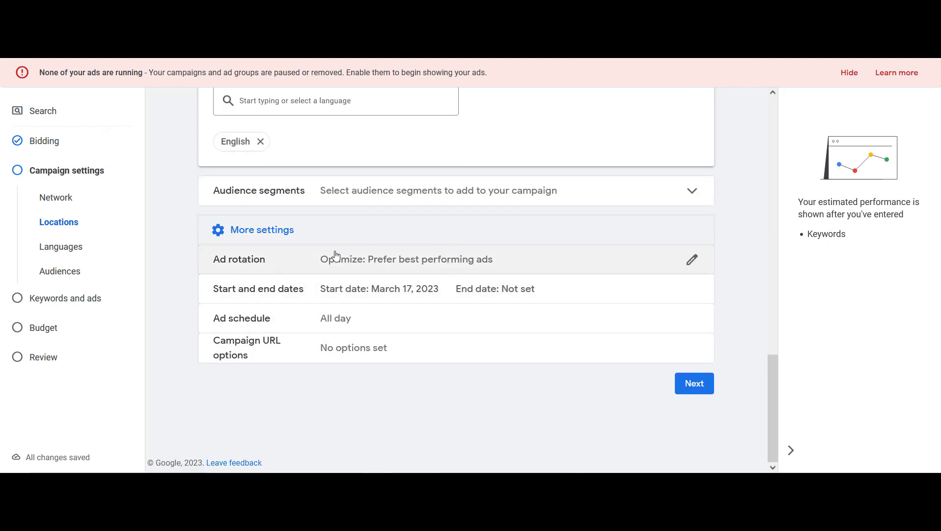
click(692, 320)
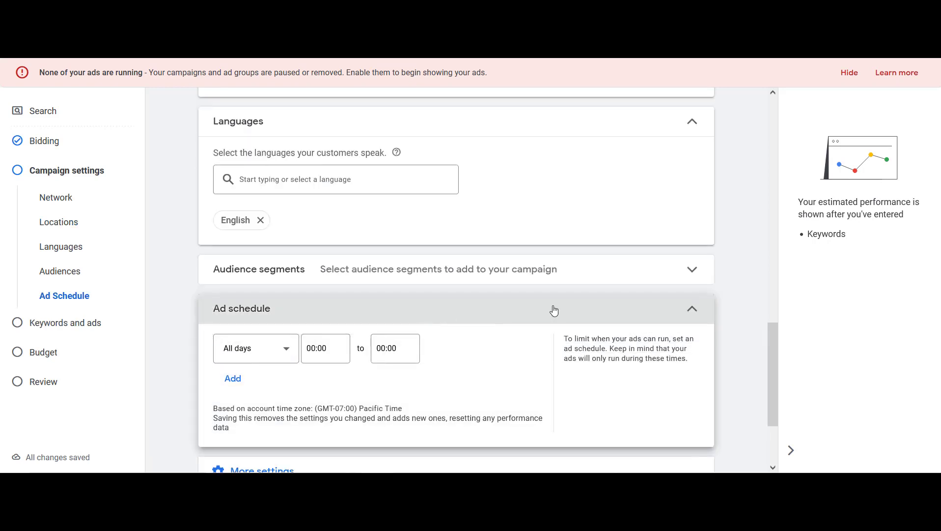
drag(774, 361, 780, 396)
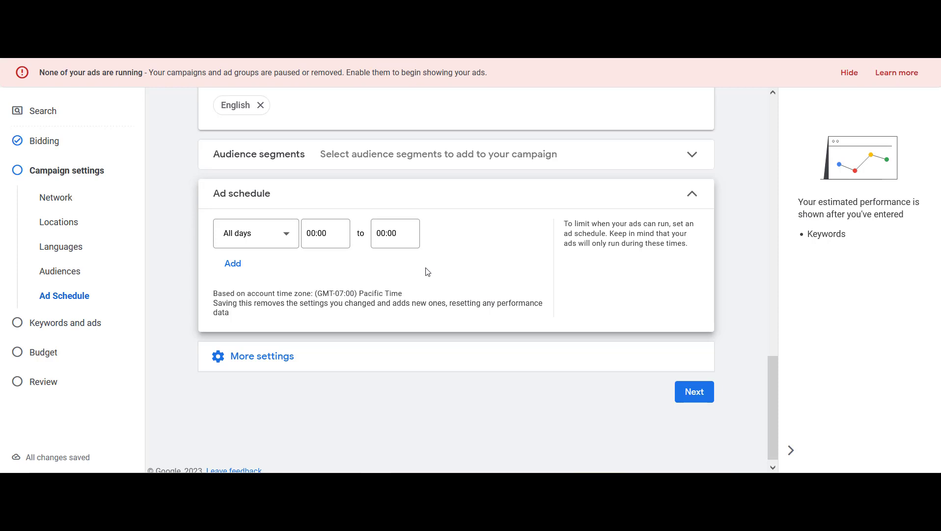
click(283, 240)
click(273, 273)
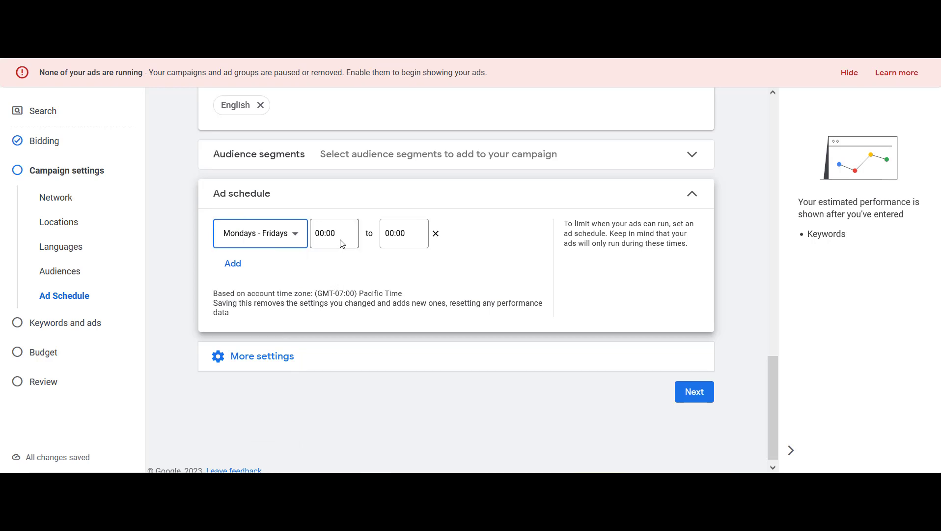
click(343, 243)
drag(343, 270, 351, 330)
click(330, 299)
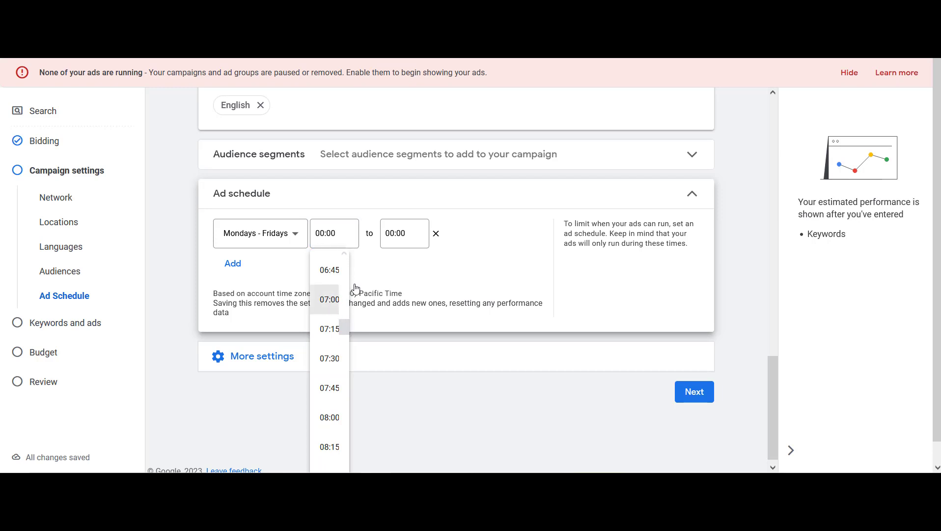
click(410, 233)
drag(412, 265, 420, 413)
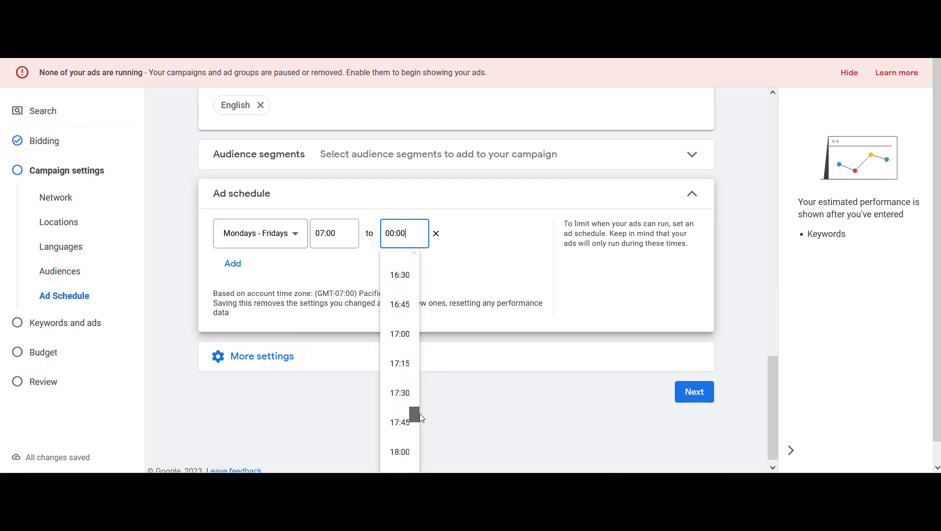
click(394, 451)
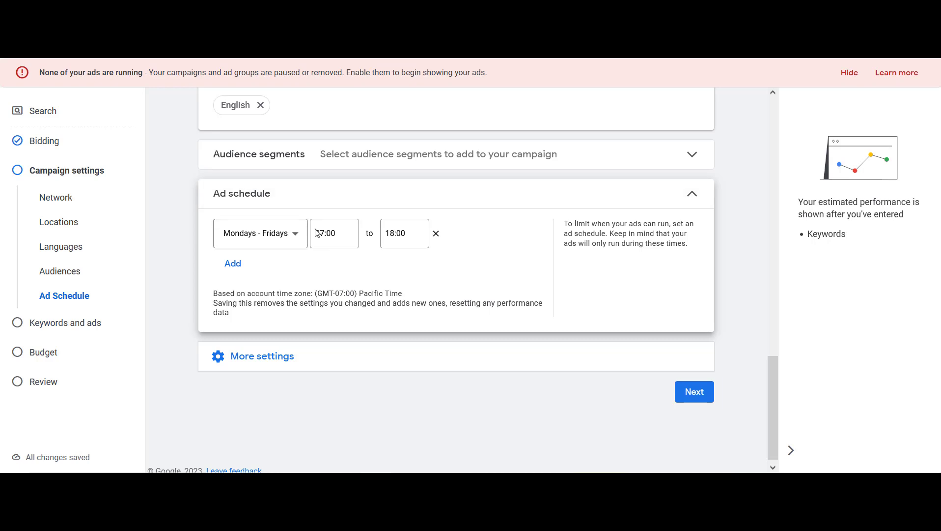
Continue from campaign settings to the Keywords and ads page
click(272, 363)
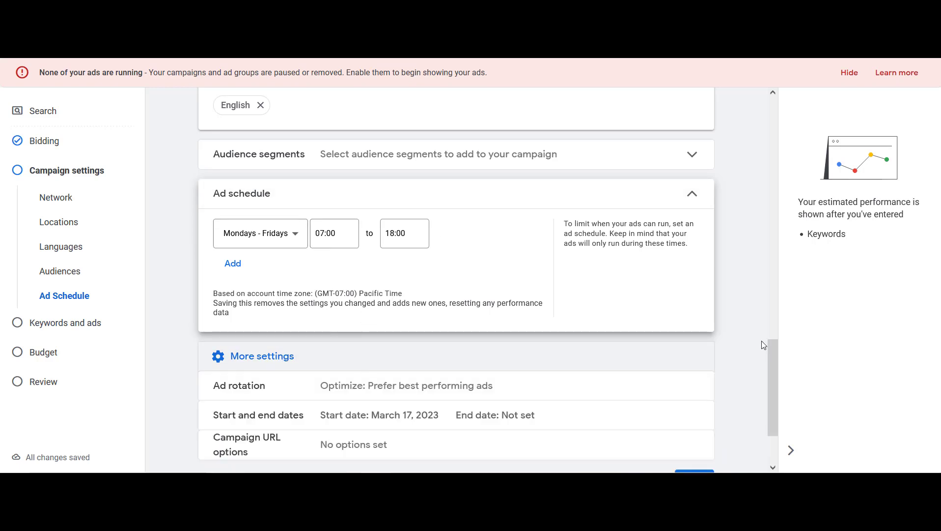
scroll(774, 372, down, 2)
click(681, 397)
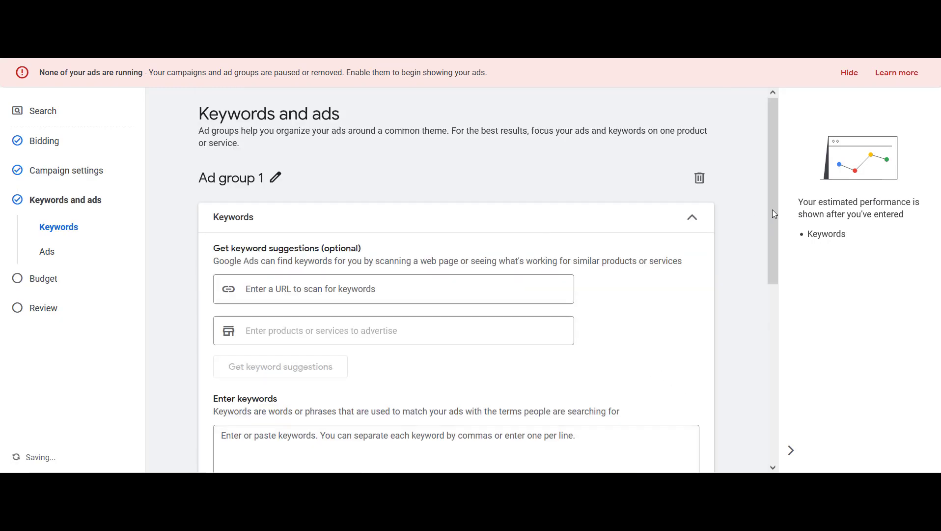
Examine the keyword entry box and the match type notation explained beneath it
drag(773, 206, 787, 243)
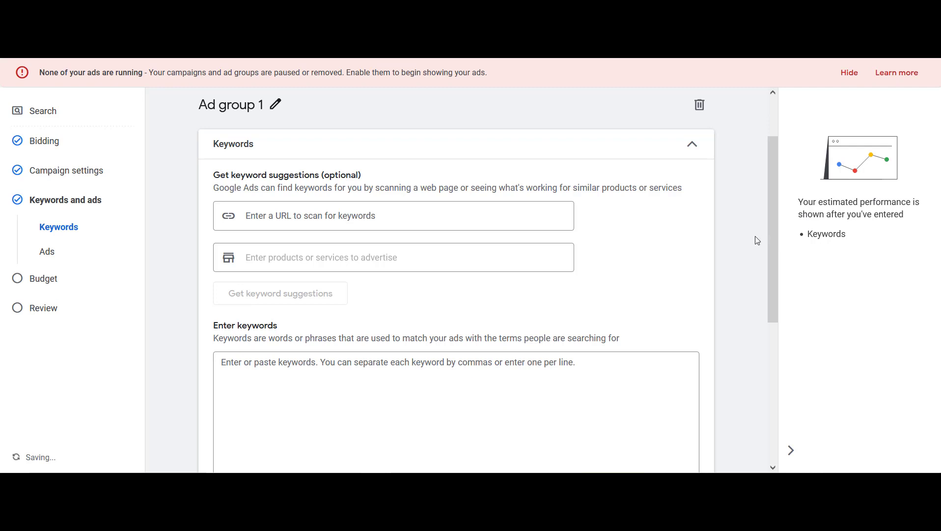
drag(776, 162, 785, 195)
click(372, 232)
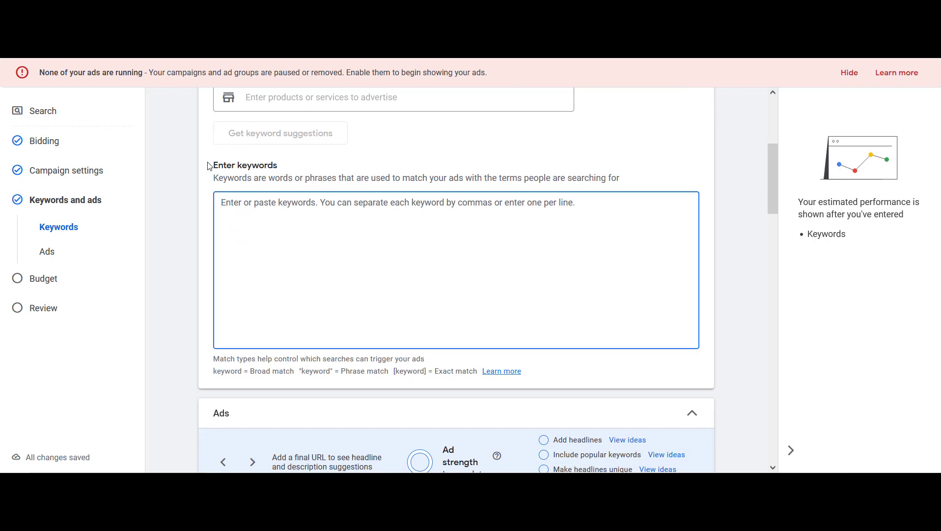
drag(208, 168, 376, 162)
click(398, 226)
drag(215, 372, 474, 371)
click(378, 266)
click(300, 373)
drag(299, 370, 334, 370)
drag(392, 370, 432, 370)
Enter the keywords "auto detailing" as phrase match and [auto detailing] as exact match, one per line
click(402, 261)
text(")
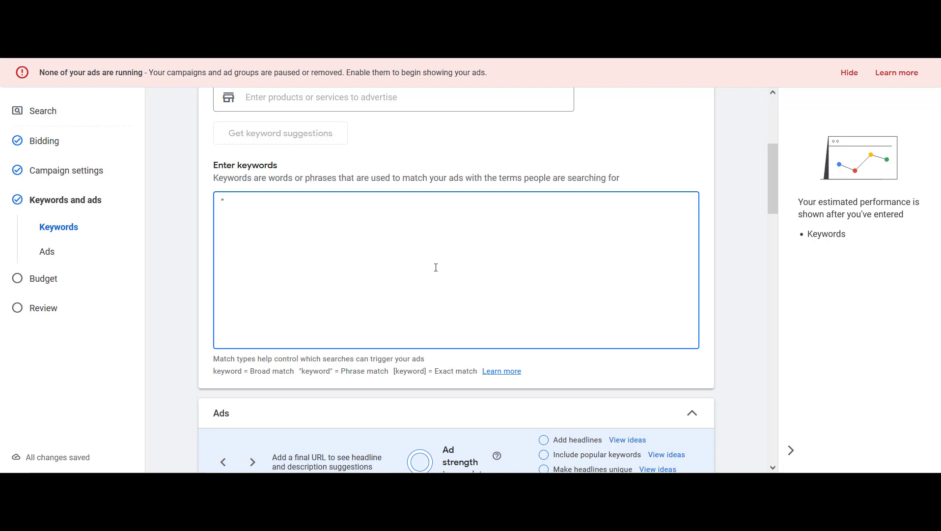
text(auto detailing" [)
text(auto detailing)
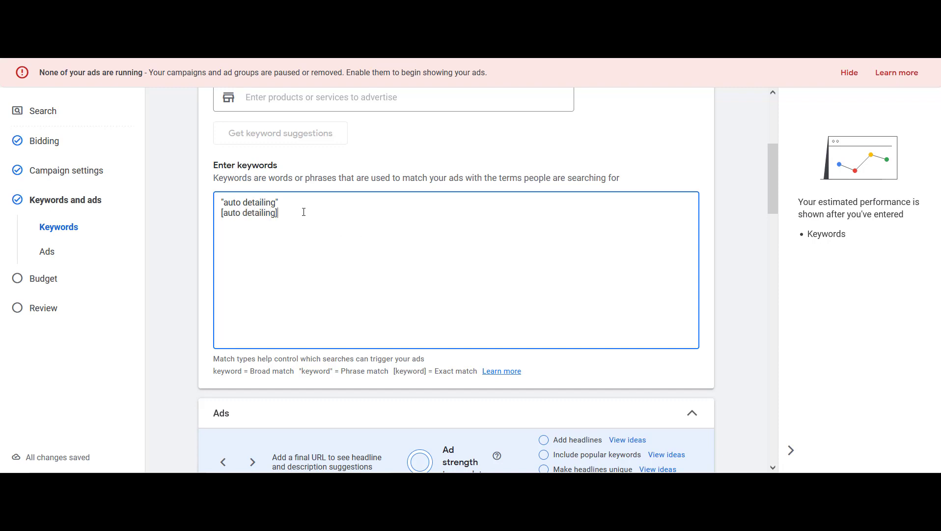
text(])
Examine each entered keyword line and its match type notation
key(ctrl+a)
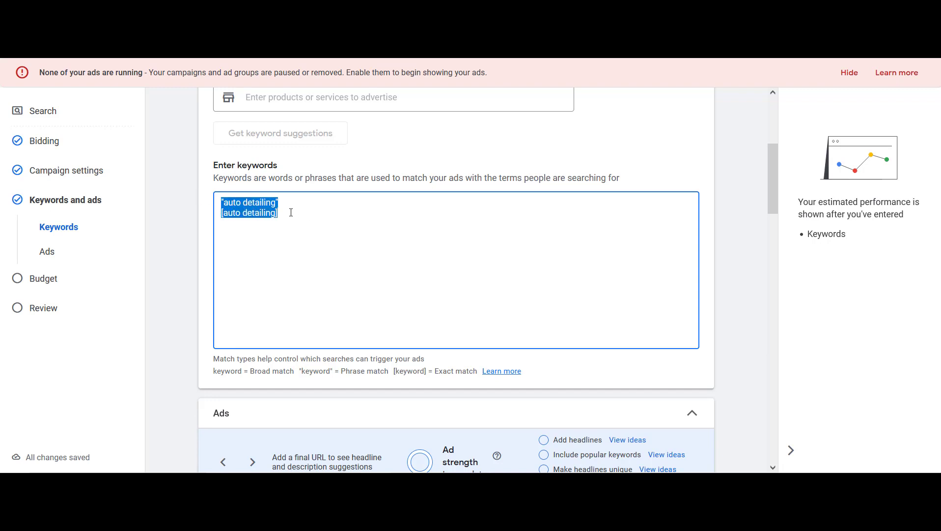
click(300, 208)
click(296, 209)
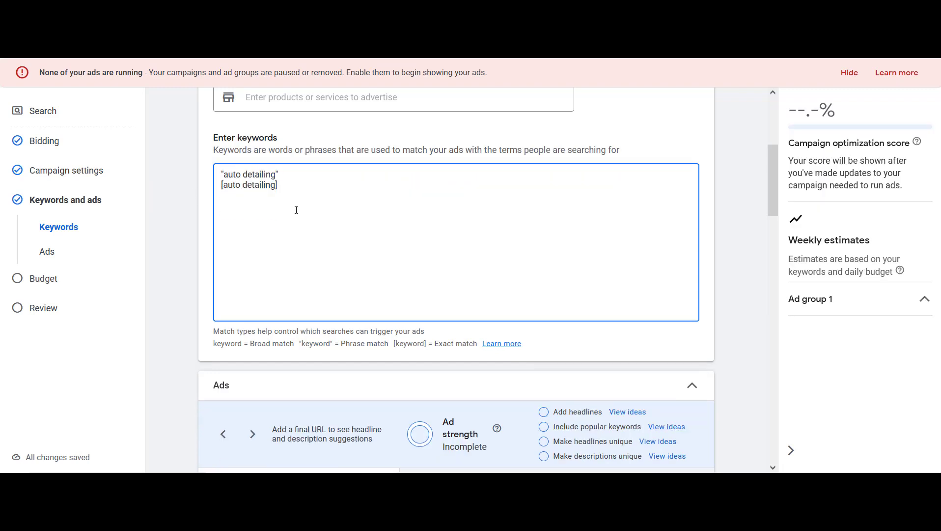
triple_click(298, 184)
click(301, 183)
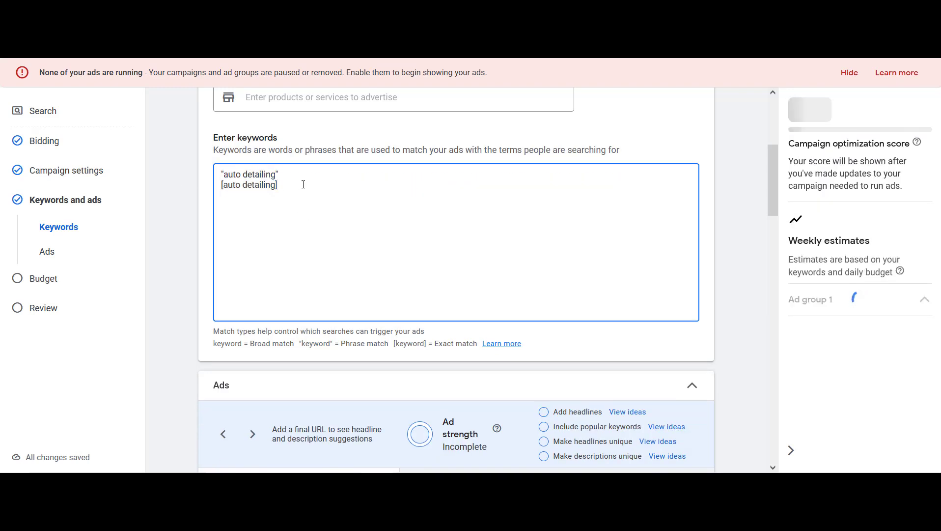
drag(283, 175, 214, 172)
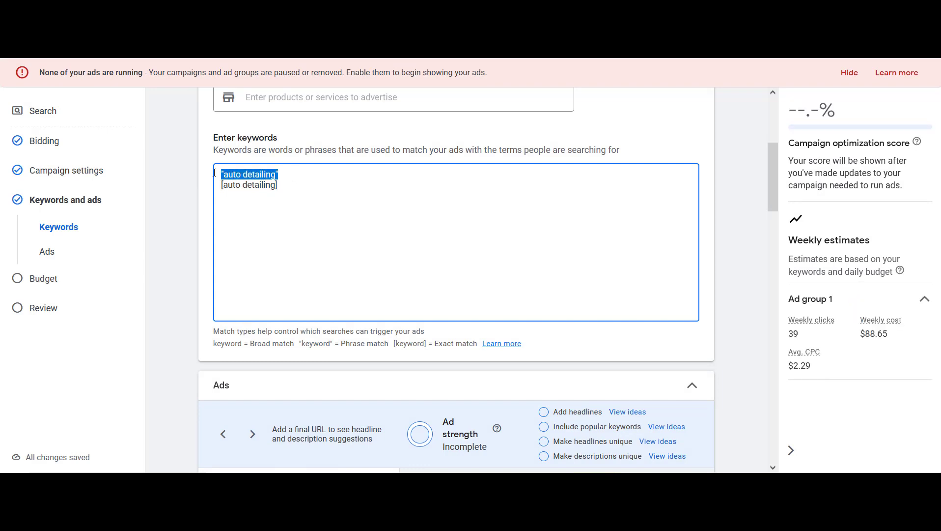
click(291, 176)
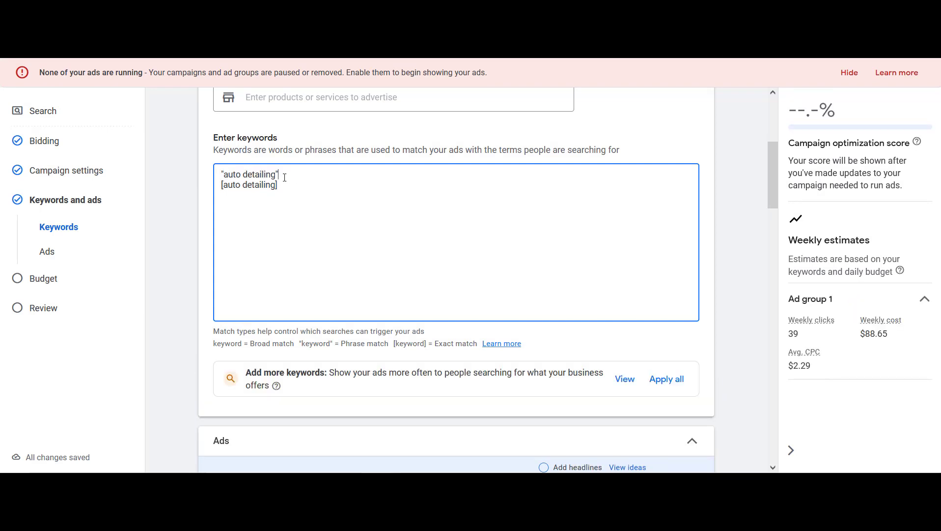
drag(285, 175, 210, 175)
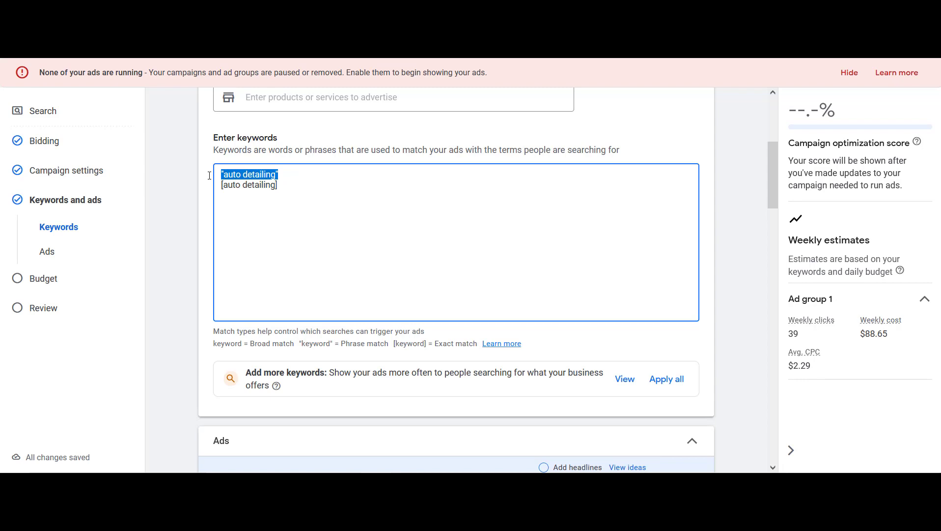
click(287, 173)
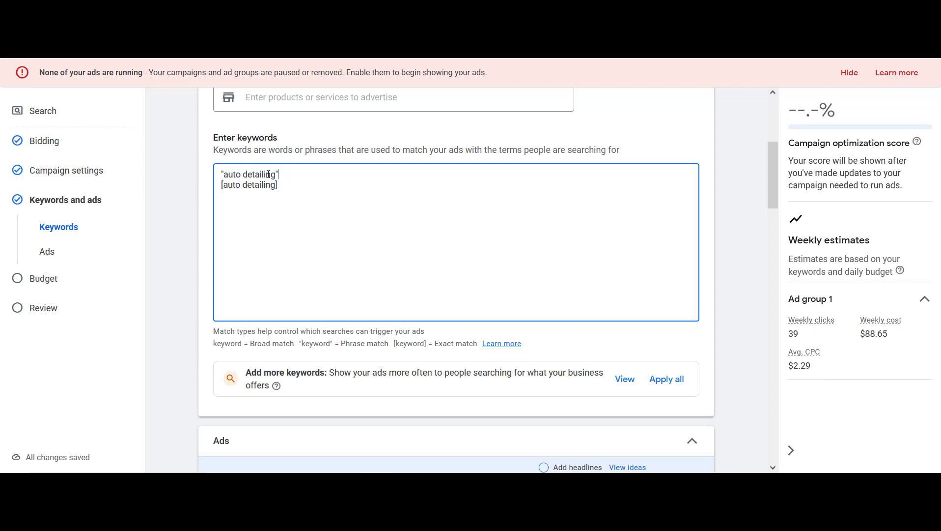
key(shift+Home)
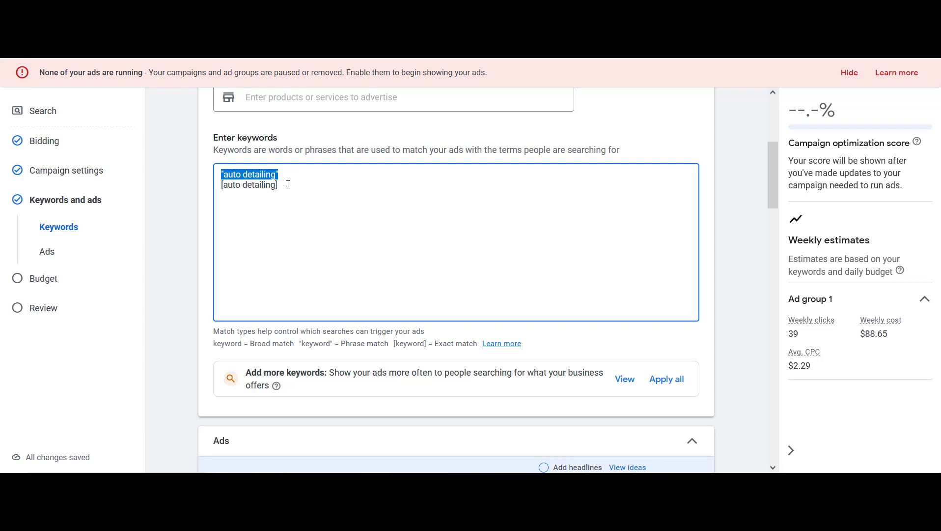
click(294, 175)
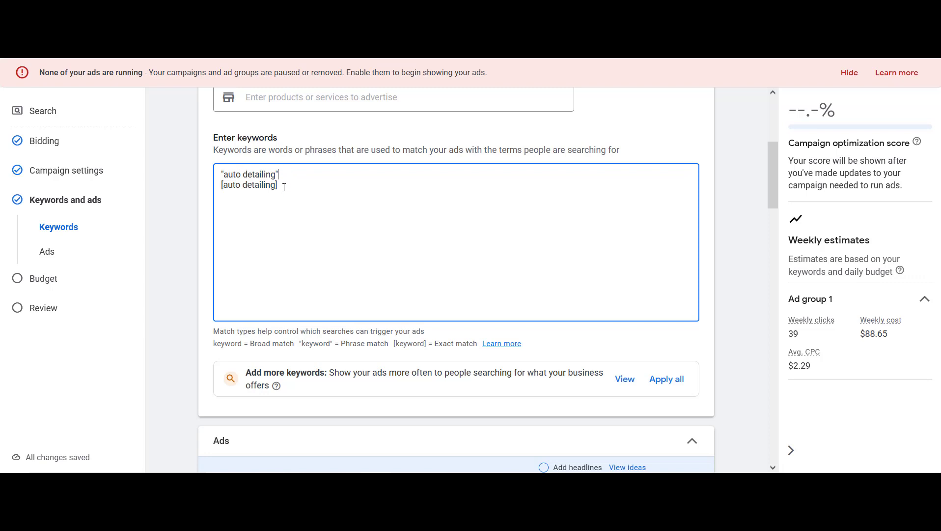
drag(284, 187, 185, 185)
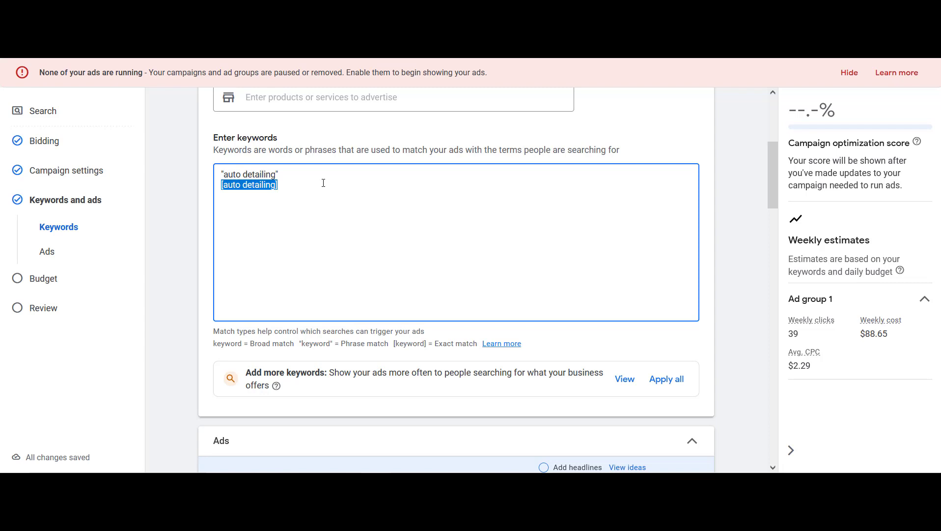
click(301, 190)
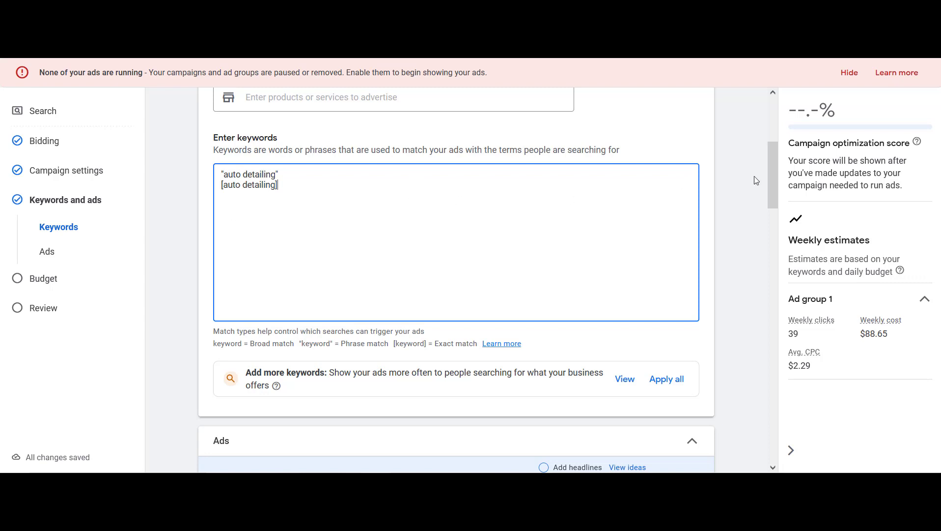
drag(773, 182, 786, 243)
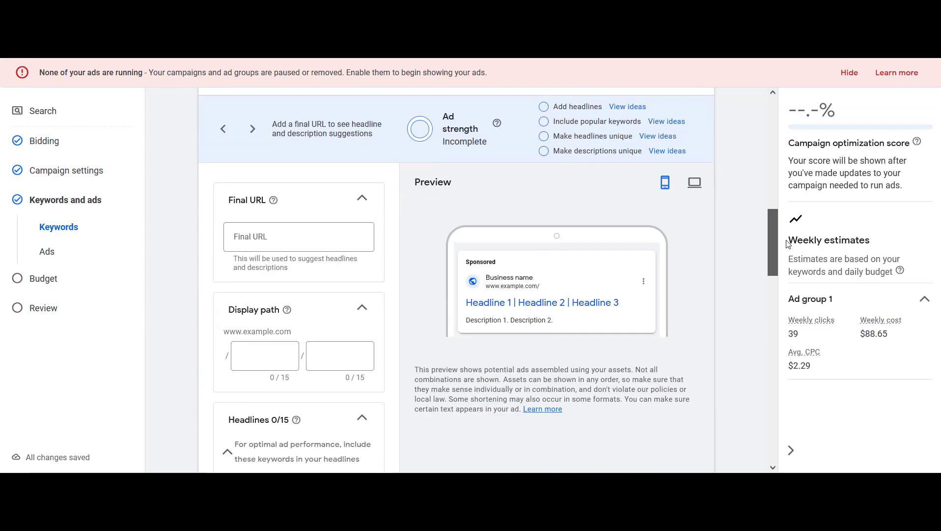
click(312, 243)
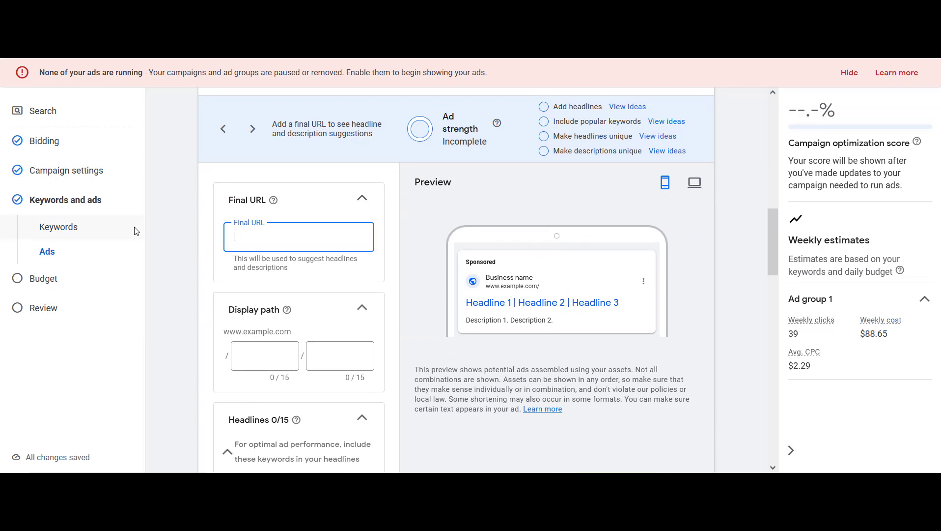
text(https:)
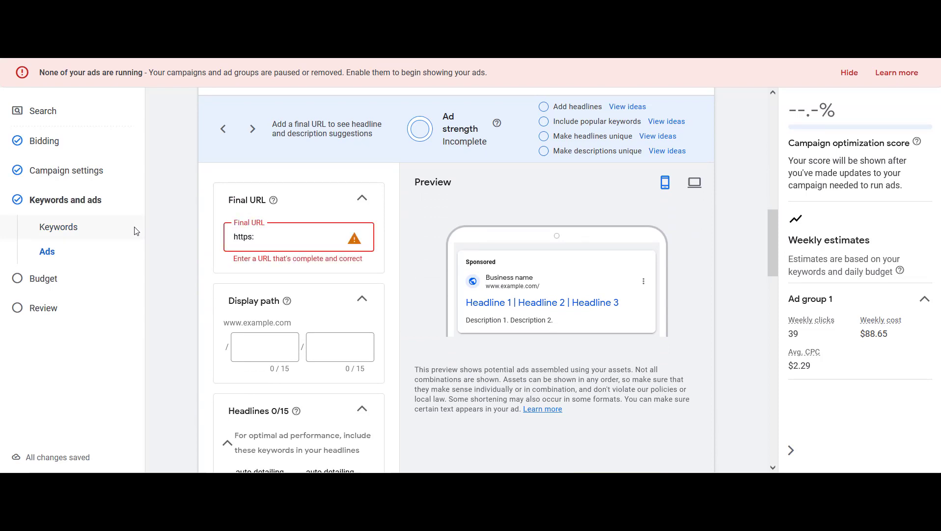
text(//downeymar)
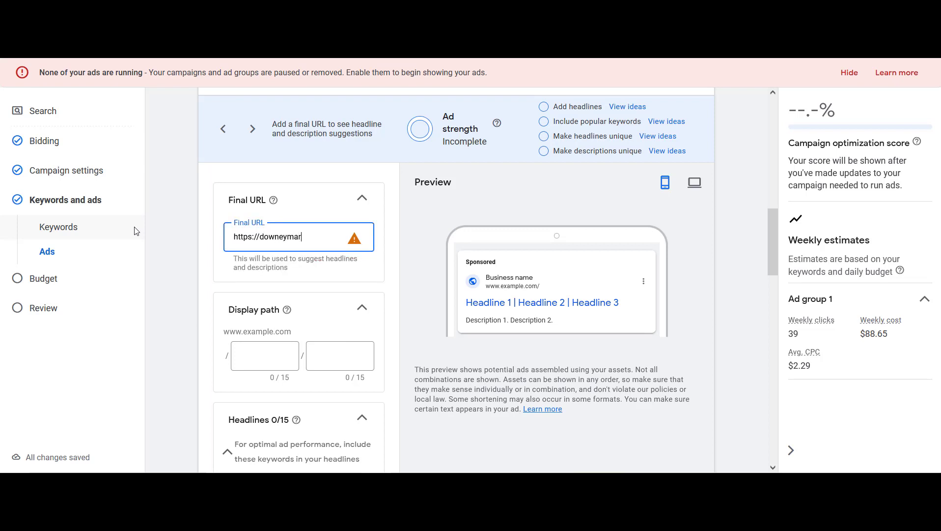
text(keting.com)
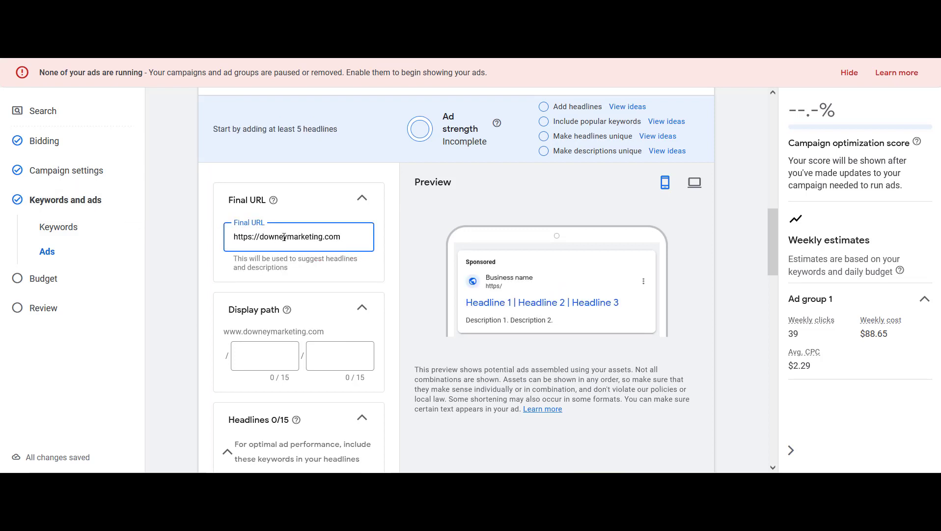
click(265, 352)
text(auto)
key(Tab)
text(detailing)
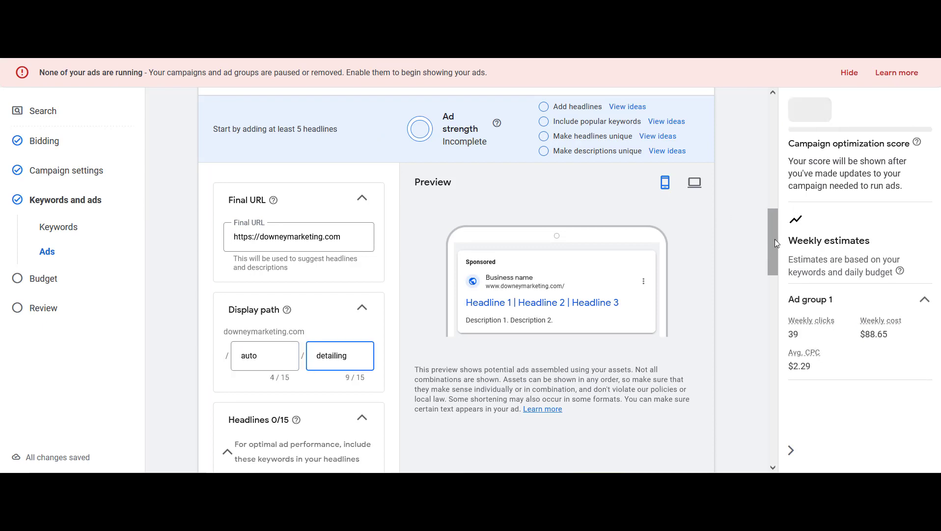
Enter the first headline as "Auto Detailing Services"
drag(775, 238, 799, 303)
click(296, 208)
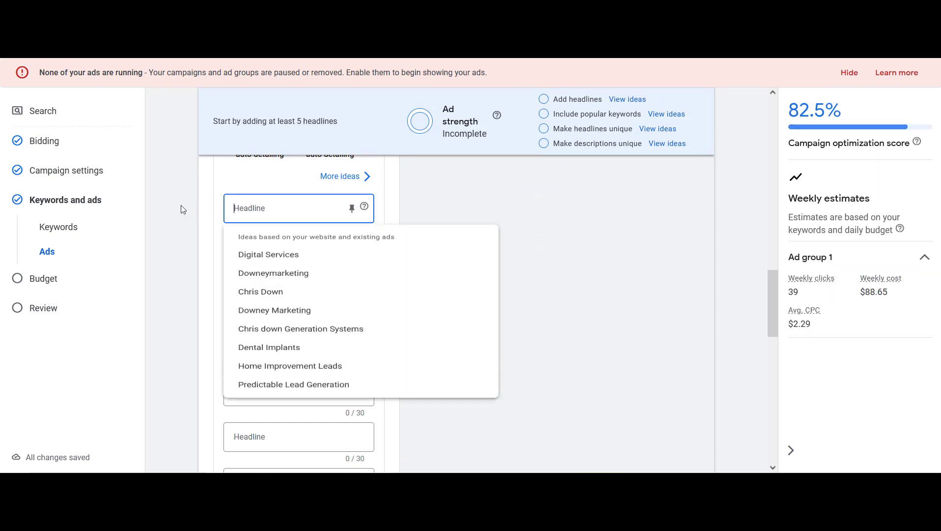
text(A)
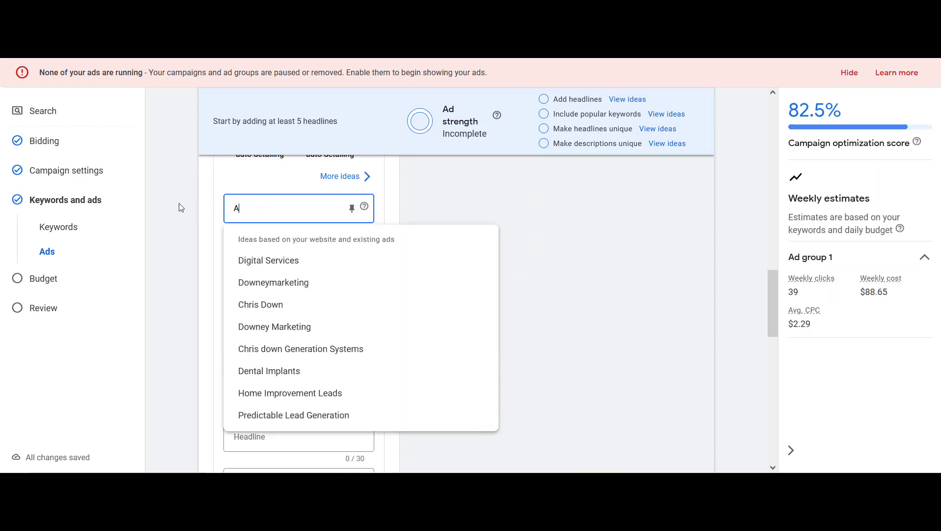
text(uto Detailing Servicer)
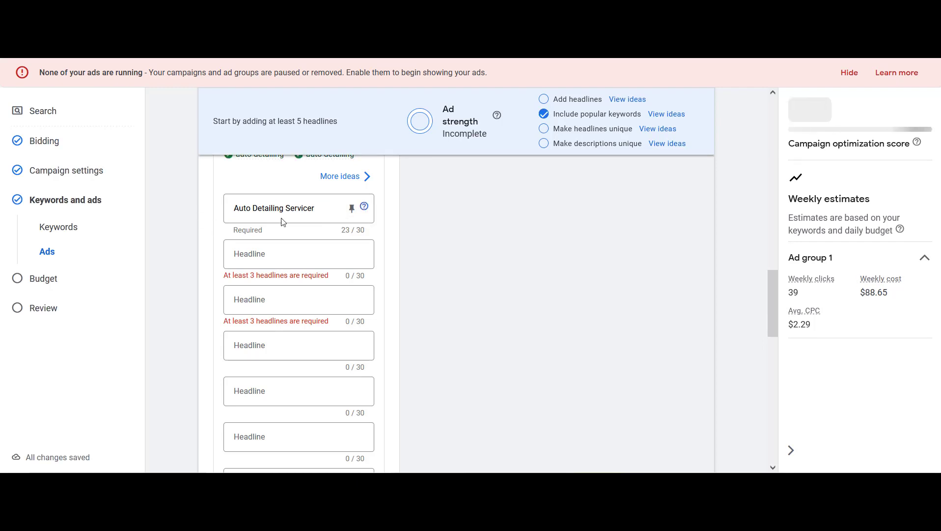
click(322, 213)
key(BackSpace)
text(s)
Add the headlines "Auto Detailing Bellevue" and "Call For A Free Quote"
click(265, 249)
text(Auto )
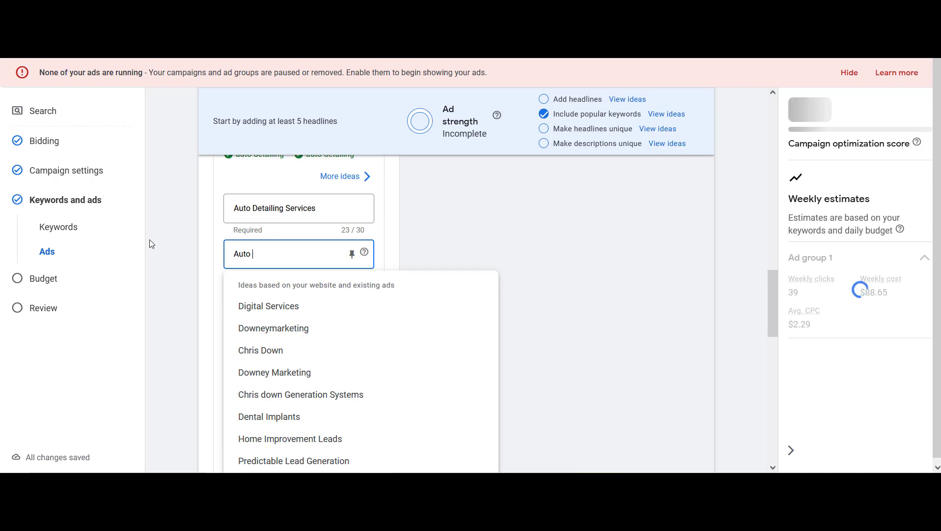
text(Detailing Bellevue)
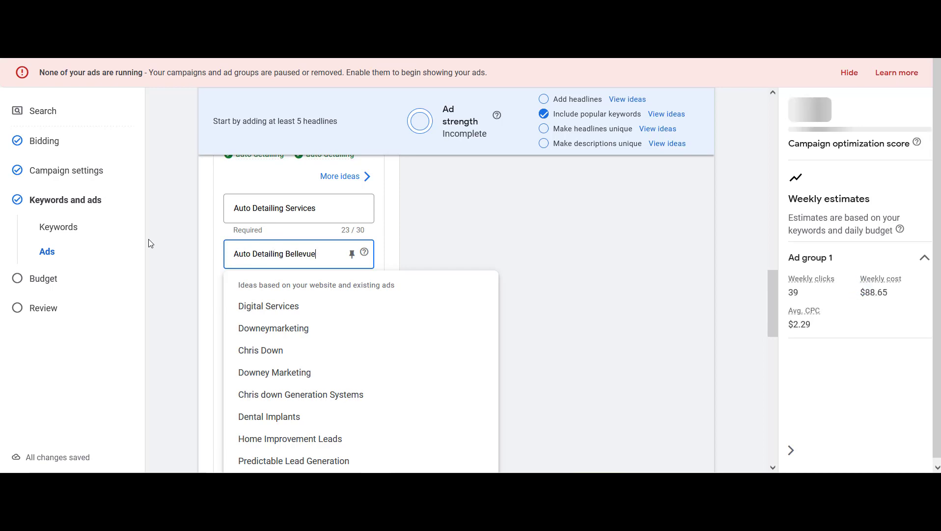
click(215, 270)
click(236, 296)
text(Cal)
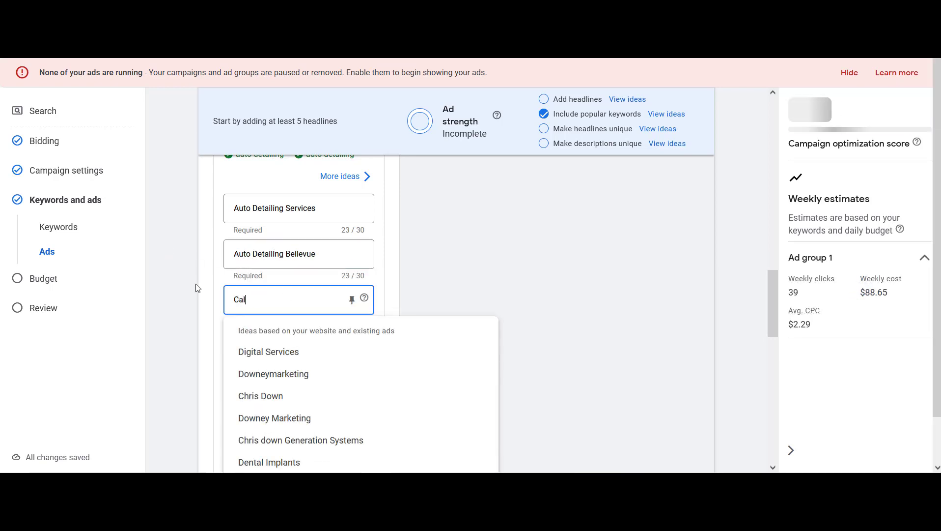
text(l For A Free Quote)
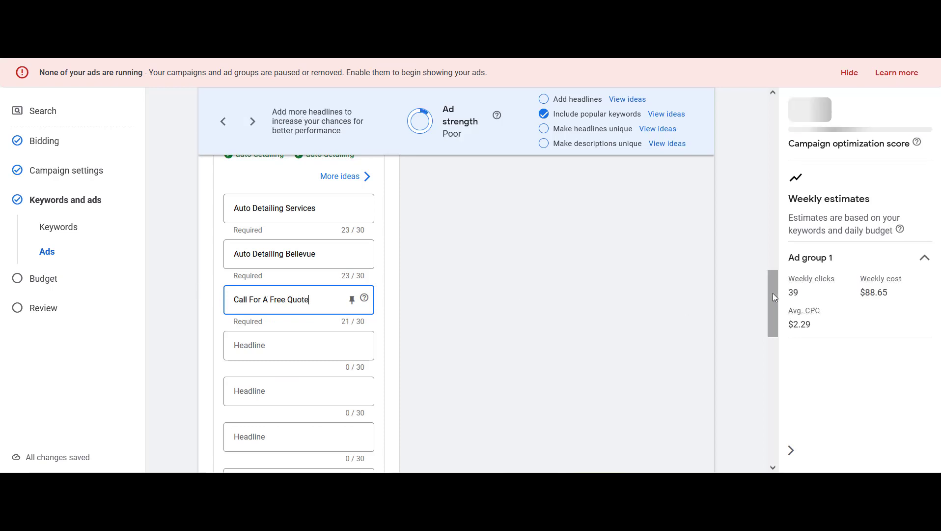
Enter the first description "Need To Detail Your Car? Call For A Free Quote."
scroll(772, 293, down, 7)
click(323, 248)
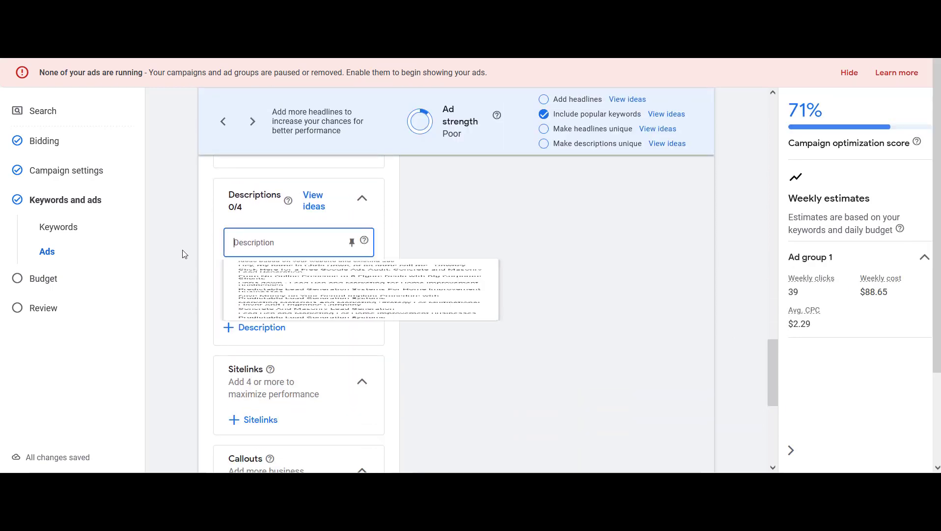
text(Nee)
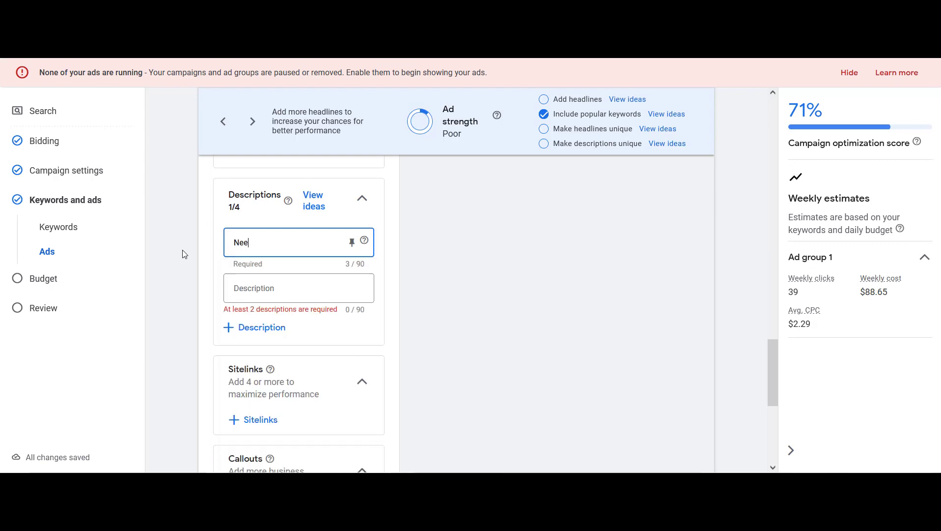
text(d To Detail Your Car)
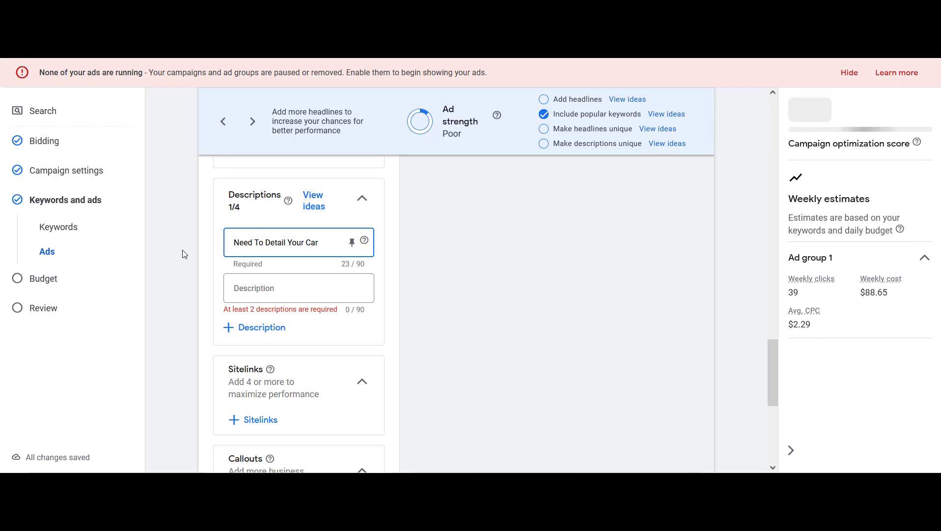
text(>)
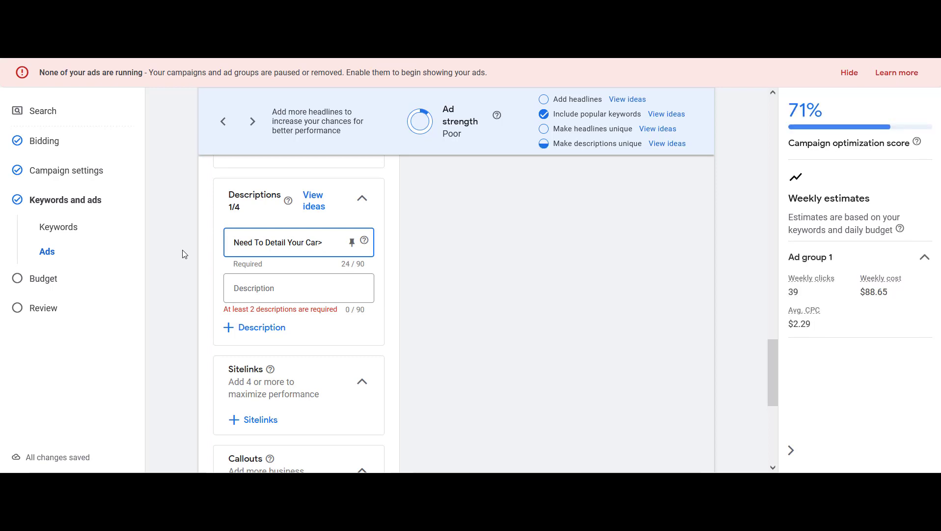
key(BackSpace)
text(? Call For A Free Quote.)
key(Tab)
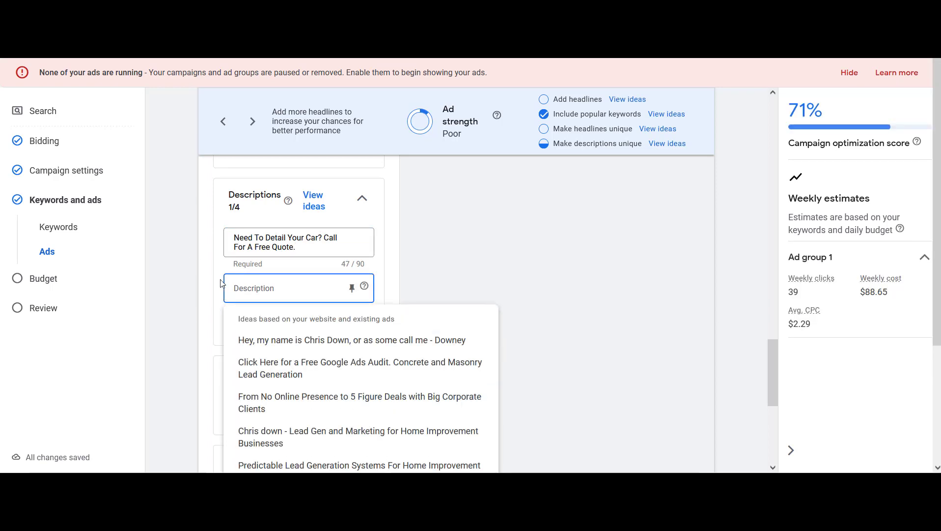
Enter the second description "We Detail Cars, Trucks, SUVs, Vans, and More. Call Today."
text(We Detail Car,s Tru)
key(BackSpace)
key(BackSpace)
key(BackSpace)
key(BackSpace)
key(BackSpace)
key(BackSpace)
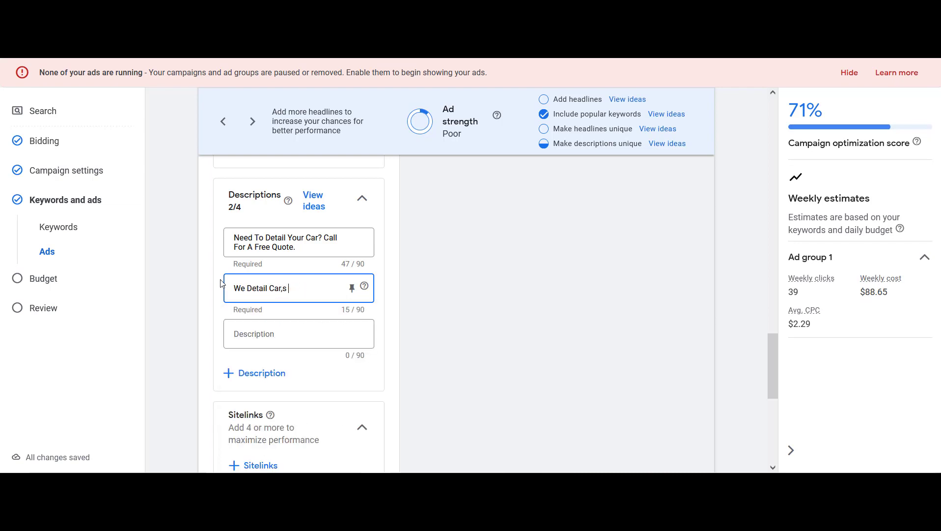
text(s, Trucks,)
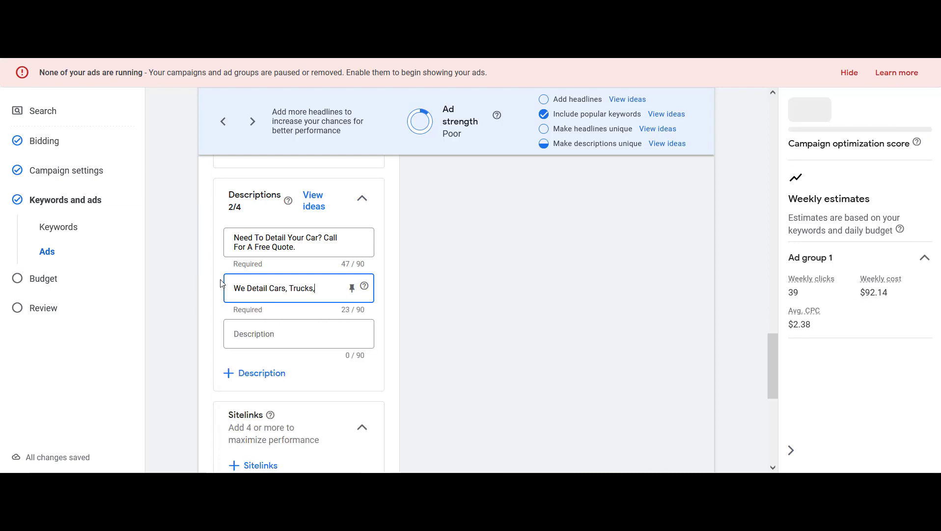
text( SUVs, V)
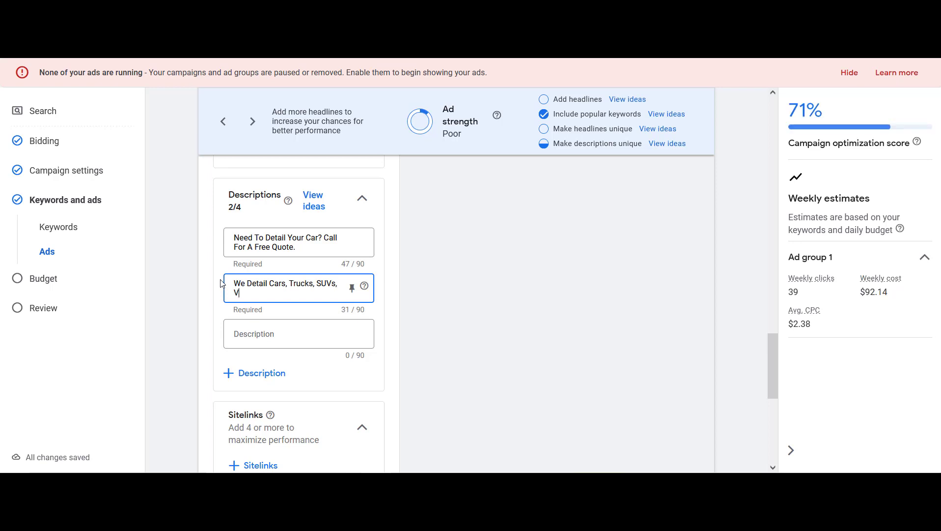
text(ans, and More)
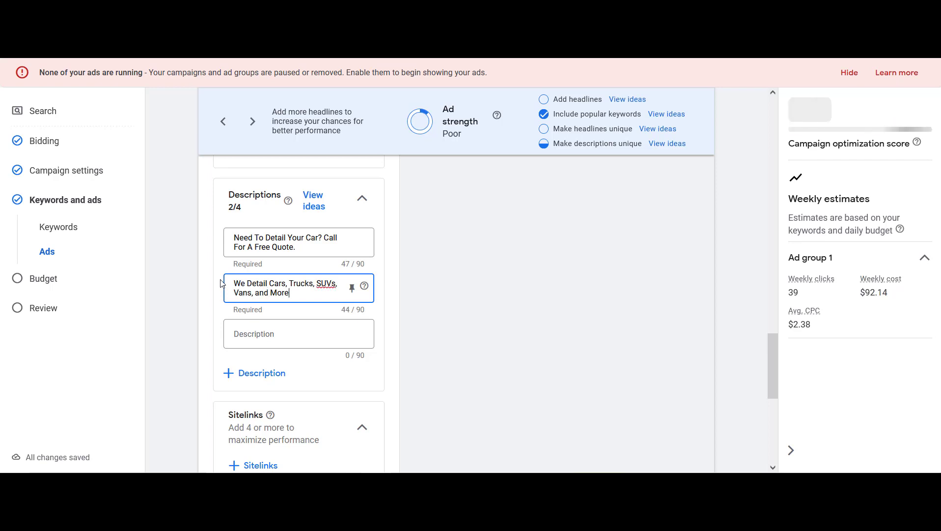
text(. Call Today.)
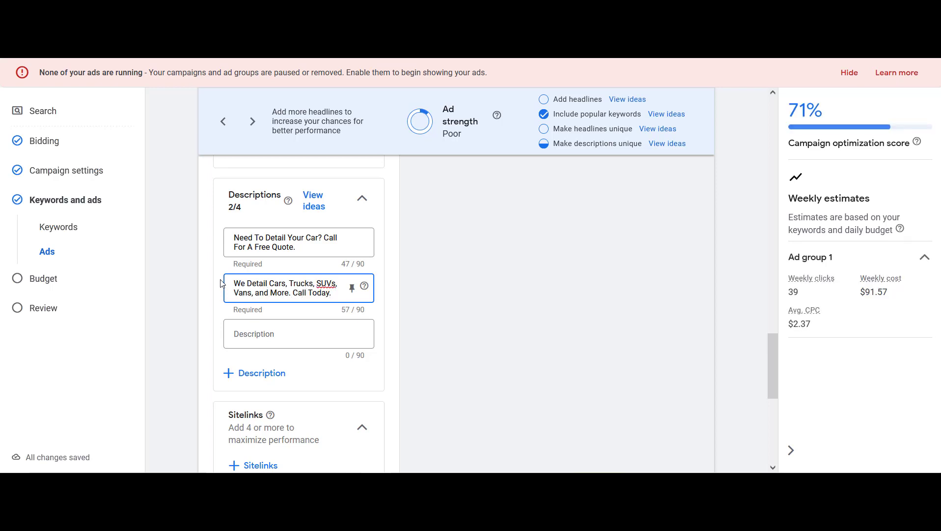
Finish the ad and continue to the Budget page
click(201, 289)
drag(775, 347, 786, 429)
right_click(782, 376)
click(749, 359)
click(226, 338)
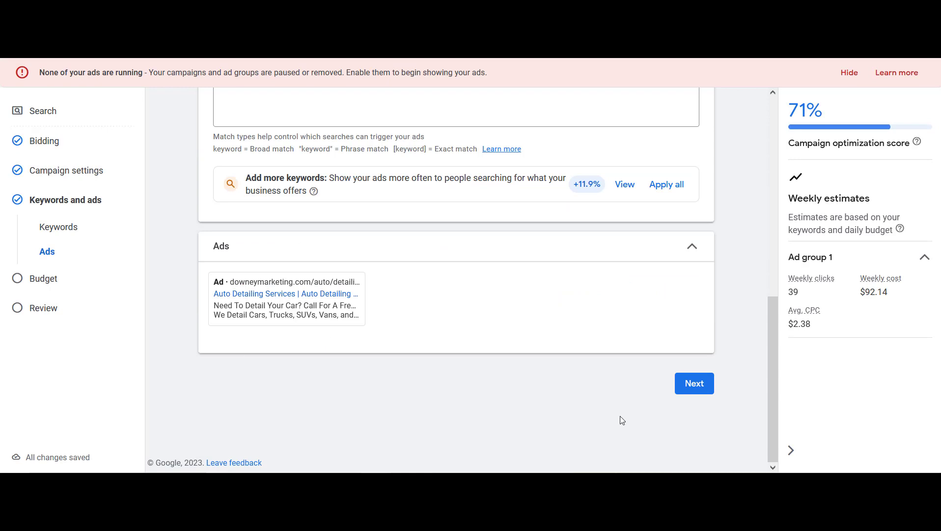
click(694, 389)
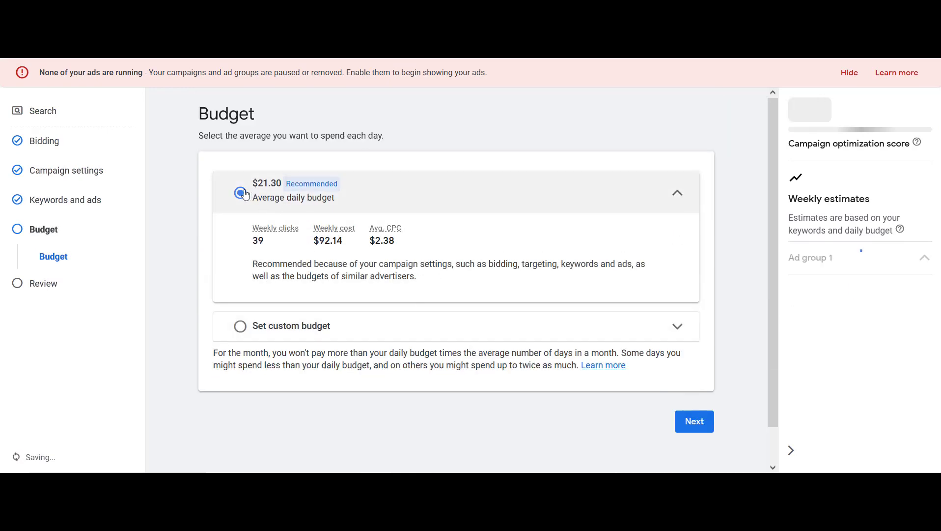
Choose a custom average daily budget and set it to $1.00
click(240, 326)
double_click(303, 270)
text(1)
click(302, 291)
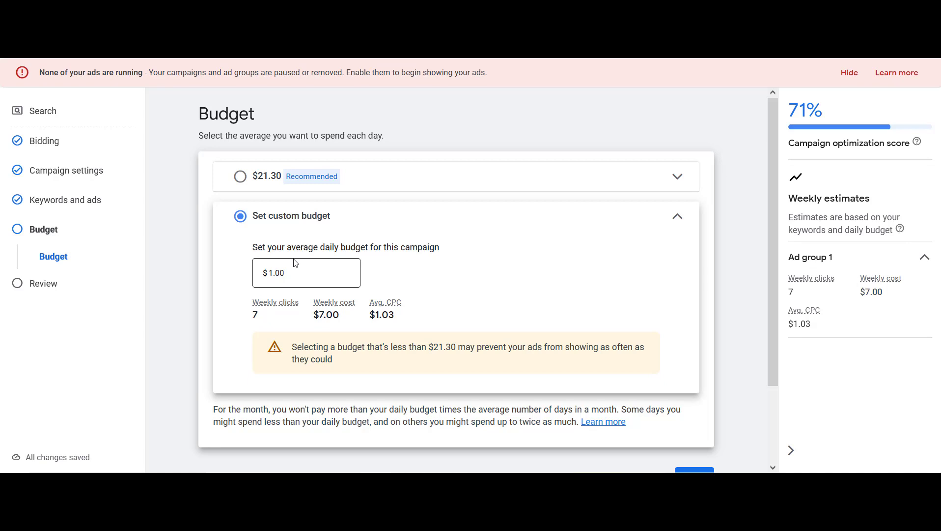
Continue from the budget to the campaign review page
click(295, 273)
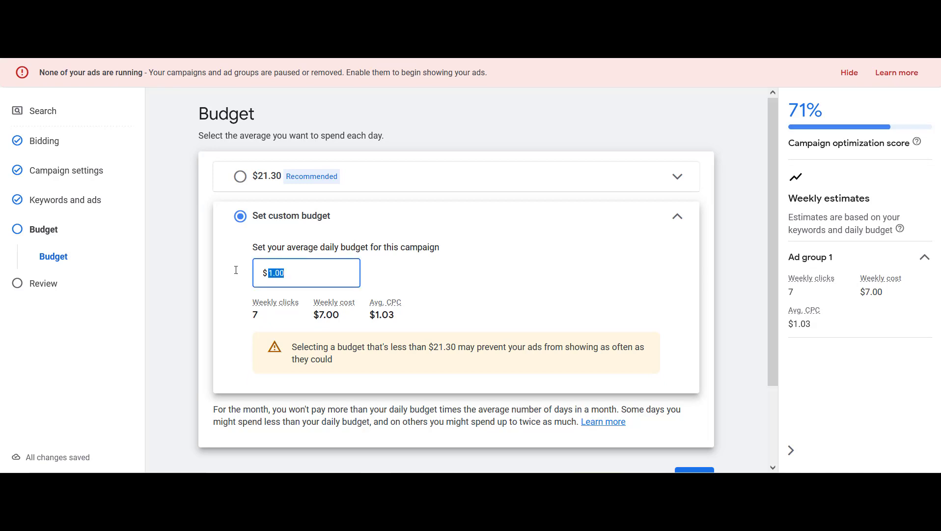
click(386, 276)
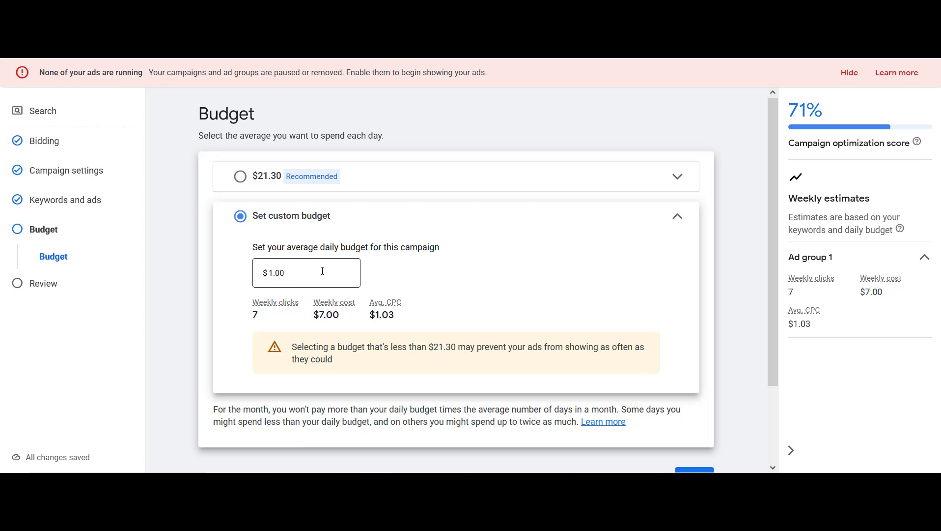
click(291, 274)
click(231, 280)
scroll(773, 260, down, 1)
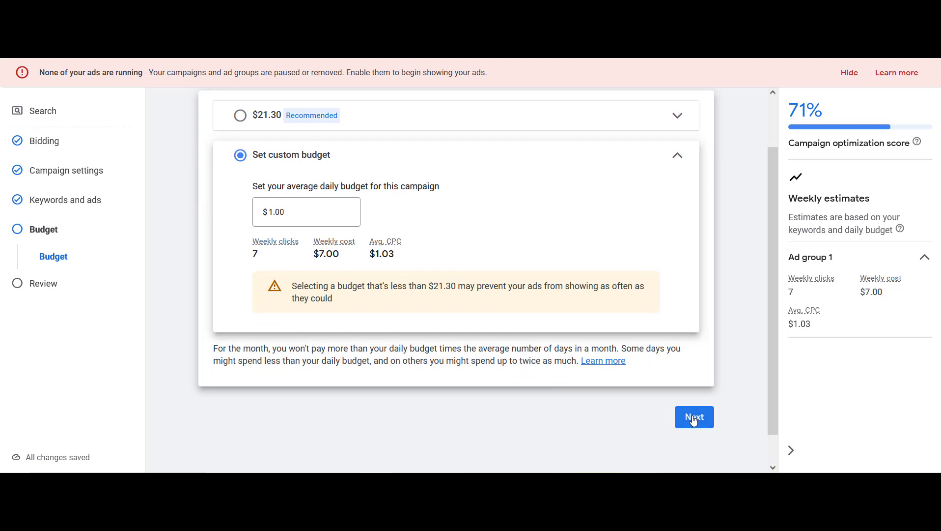
click(694, 418)
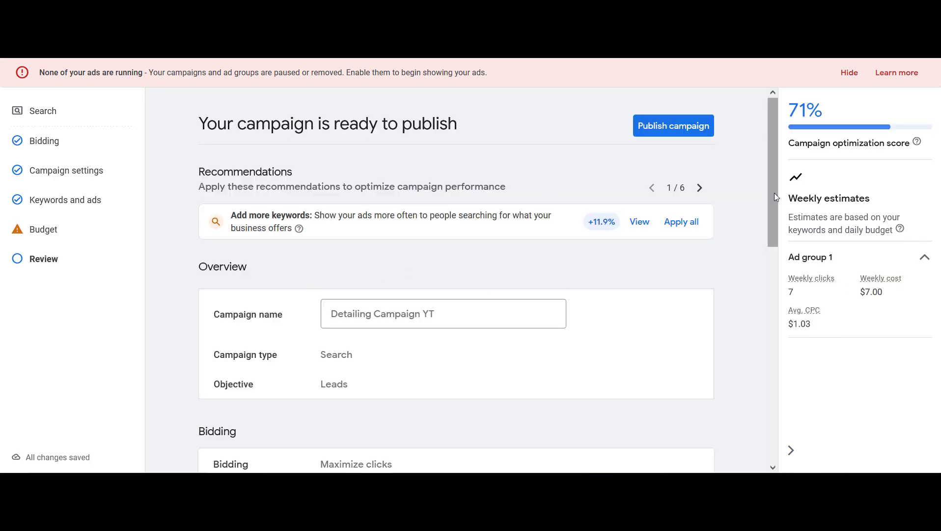
Publish the campaign
drag(776, 190, 840, 425)
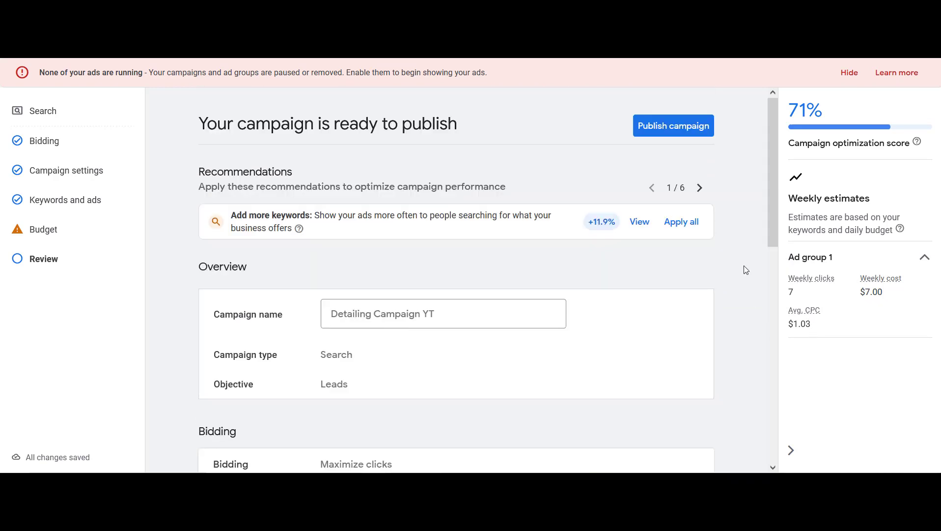
drag(774, 172, 827, 396)
click(671, 360)
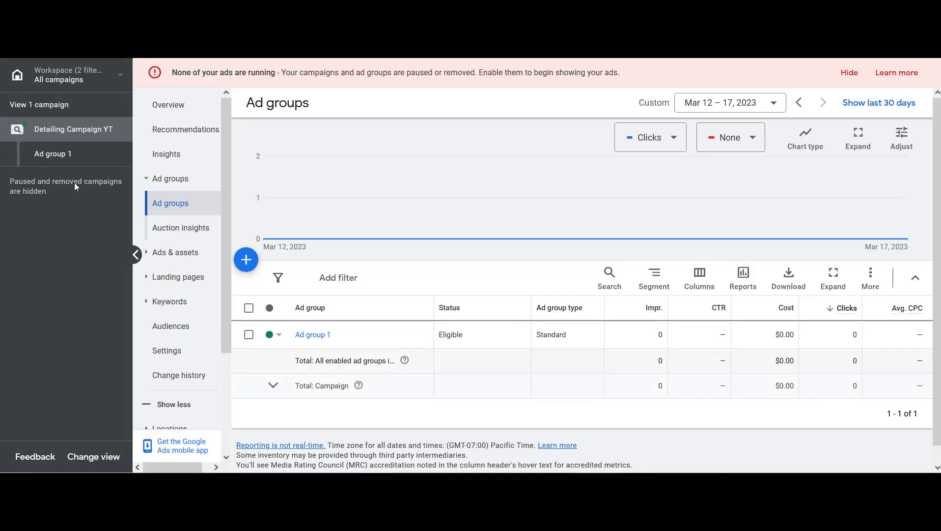
Open the campaigns view and change the campaign status filter to All to list every campaign
click(63, 105)
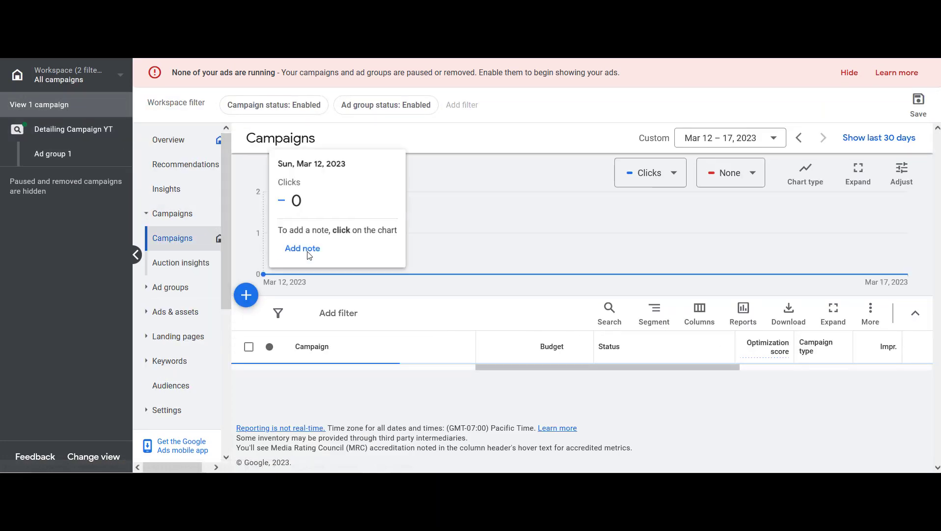
click(279, 347)
click(296, 387)
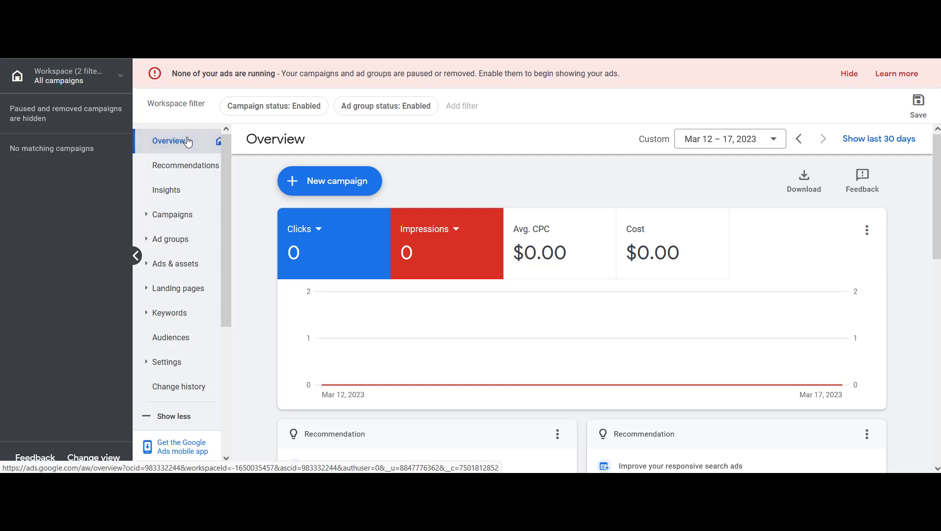
click(302, 107)
click(292, 180)
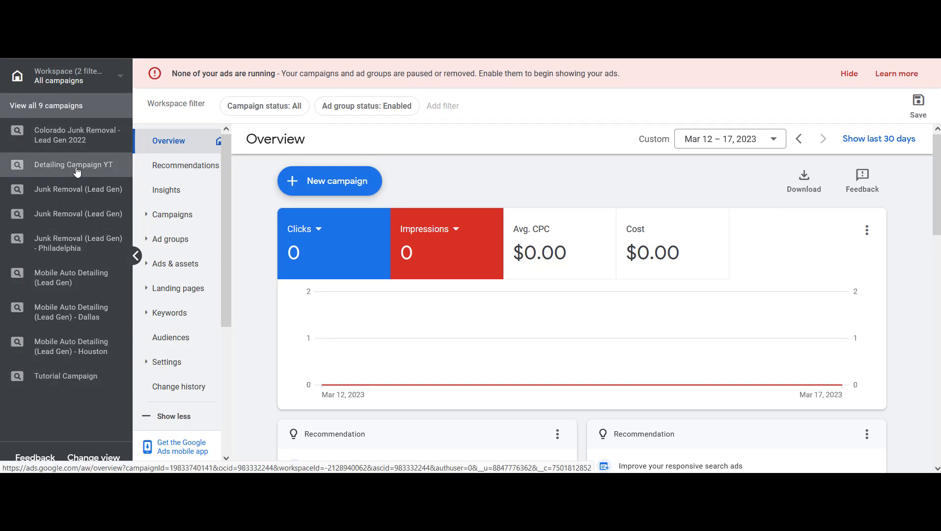
Open the Detailing Campaign YT campaign from the campaign list
click(266, 109)
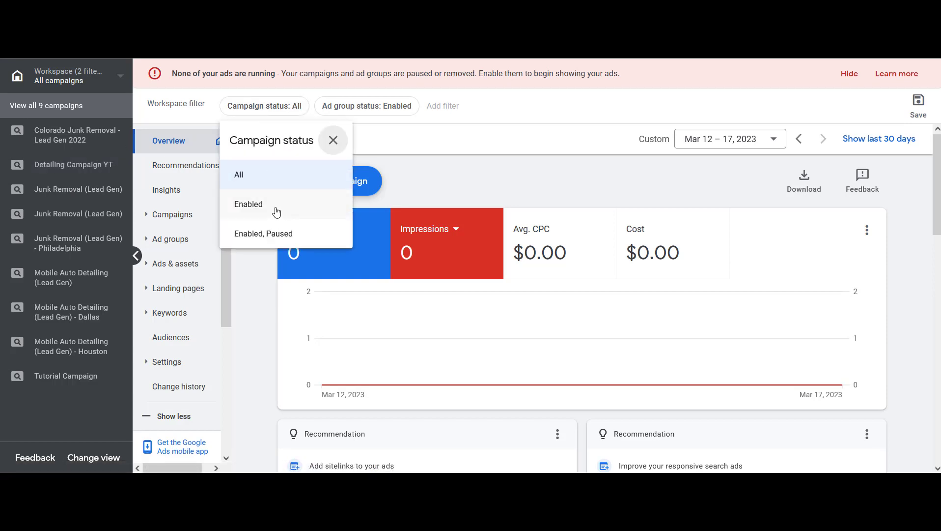
click(289, 182)
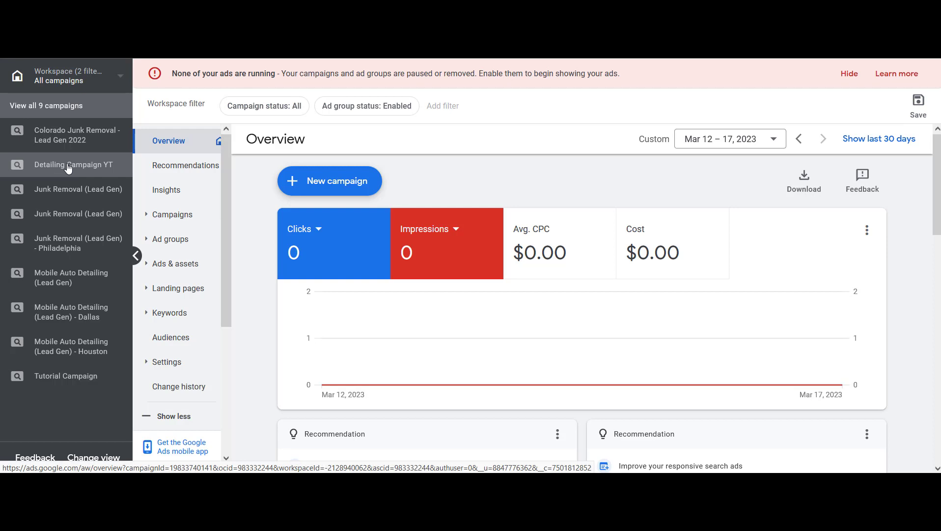
click(83, 168)
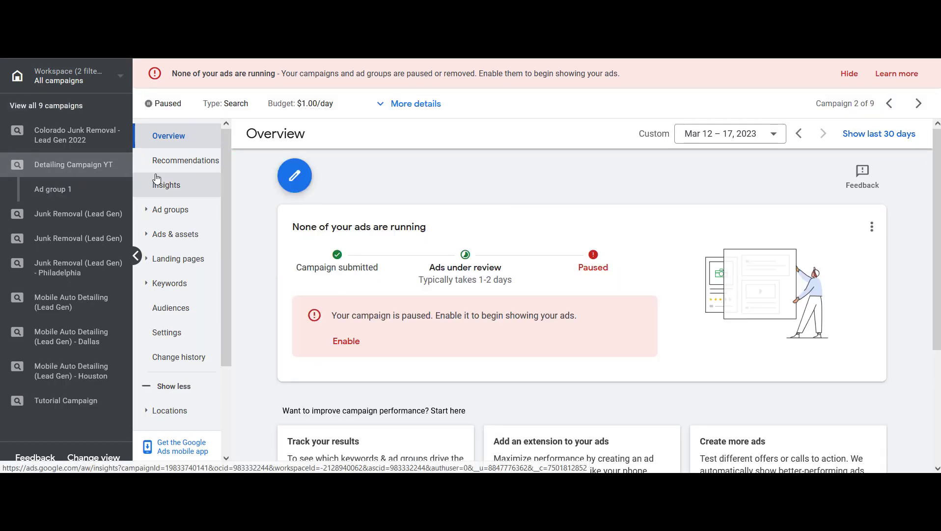
Open the campaign's settings and review its Networks options, closing them unchanged
drag(225, 195, 229, 215)
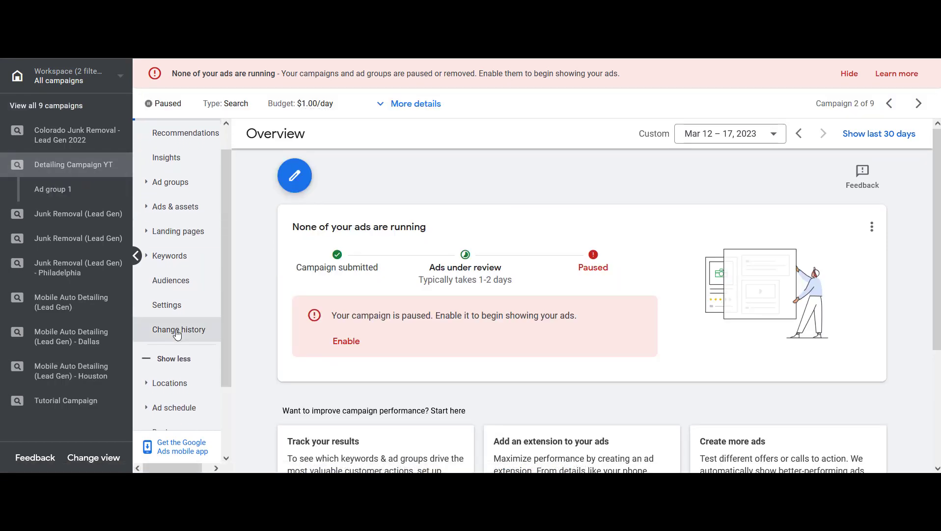
click(196, 312)
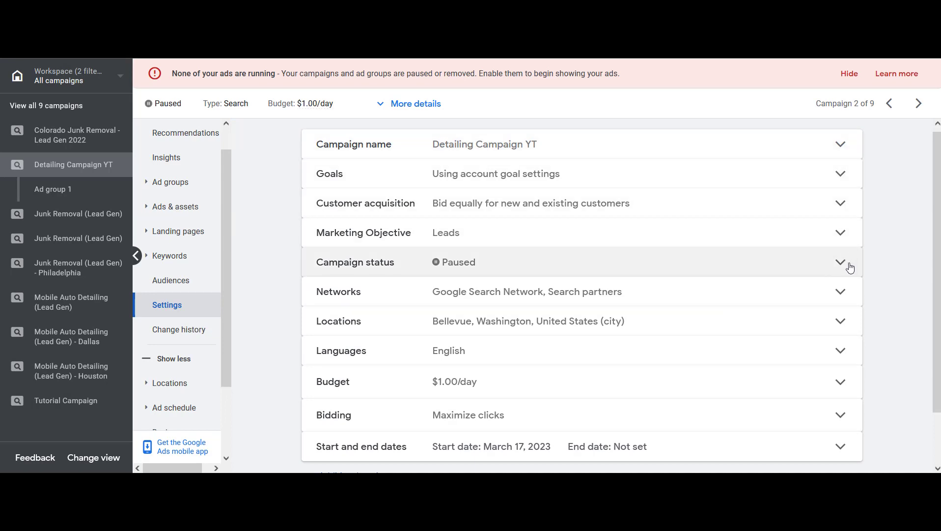
scroll(888, 289, down, 1)
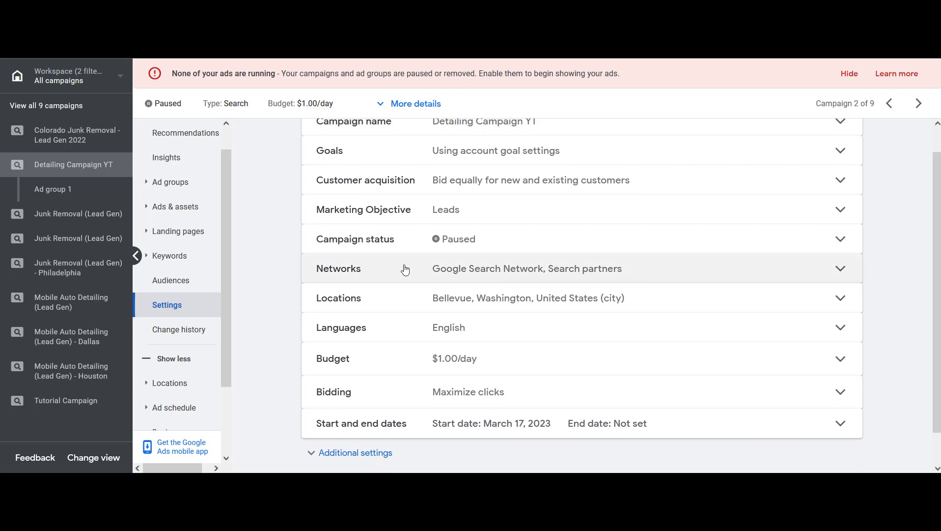
click(841, 268)
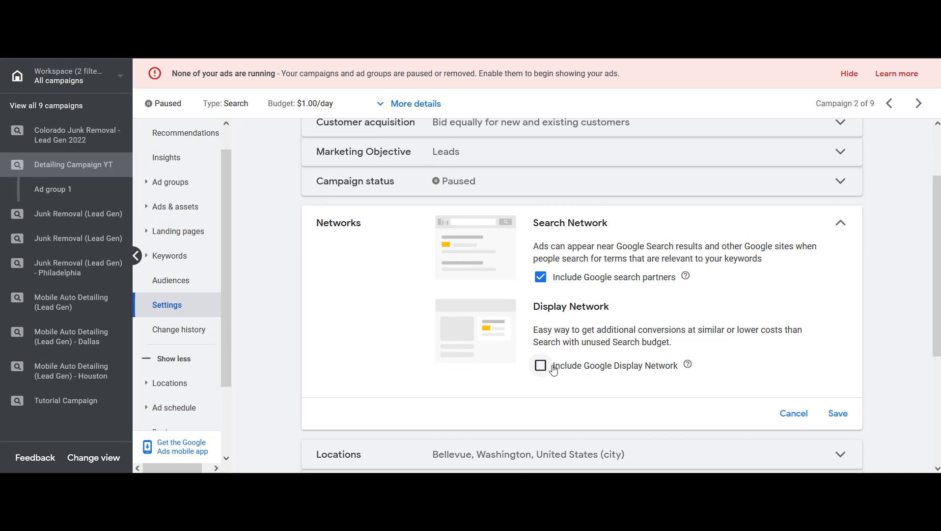
click(838, 414)
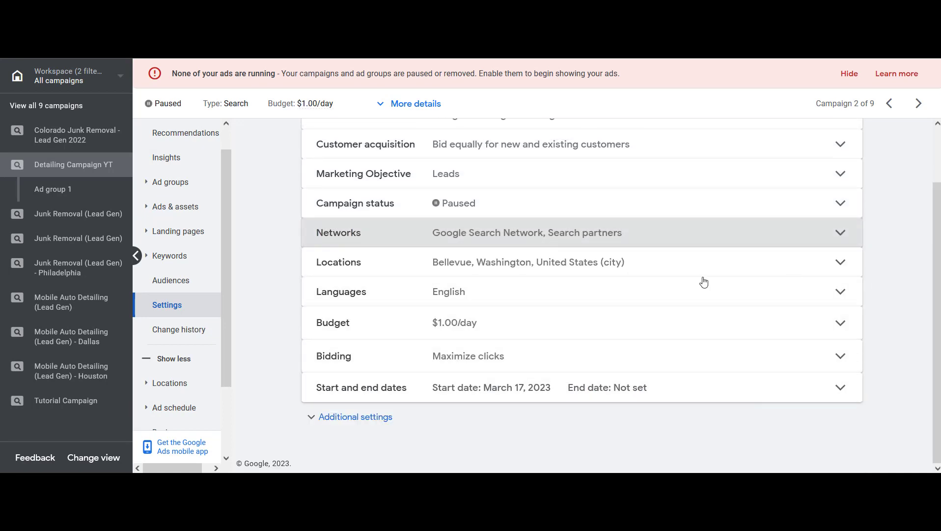
Expand the Locations setting and open the advanced location search
click(840, 263)
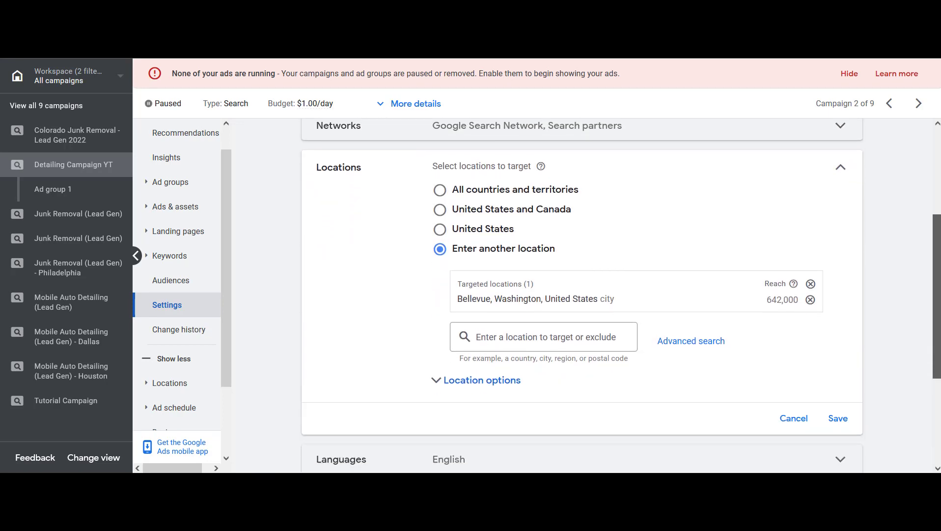
click(706, 329)
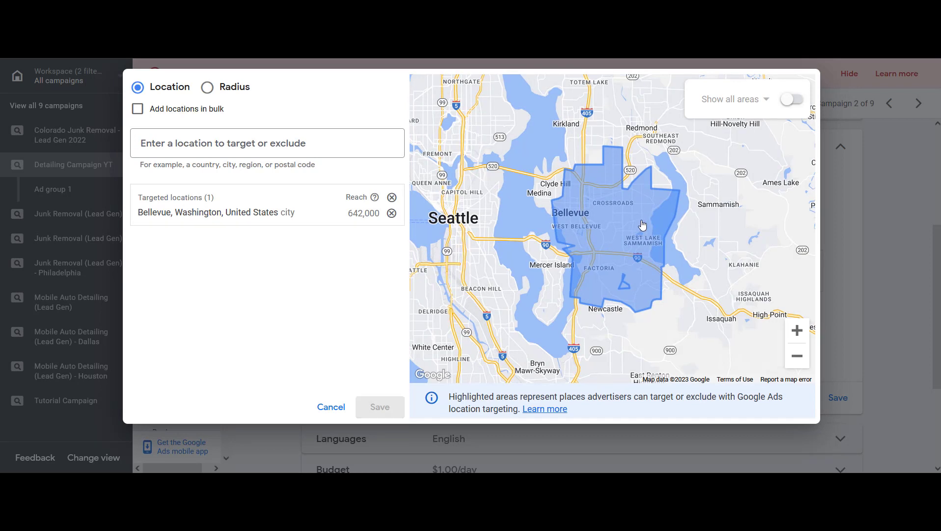
drag(647, 223, 633, 238)
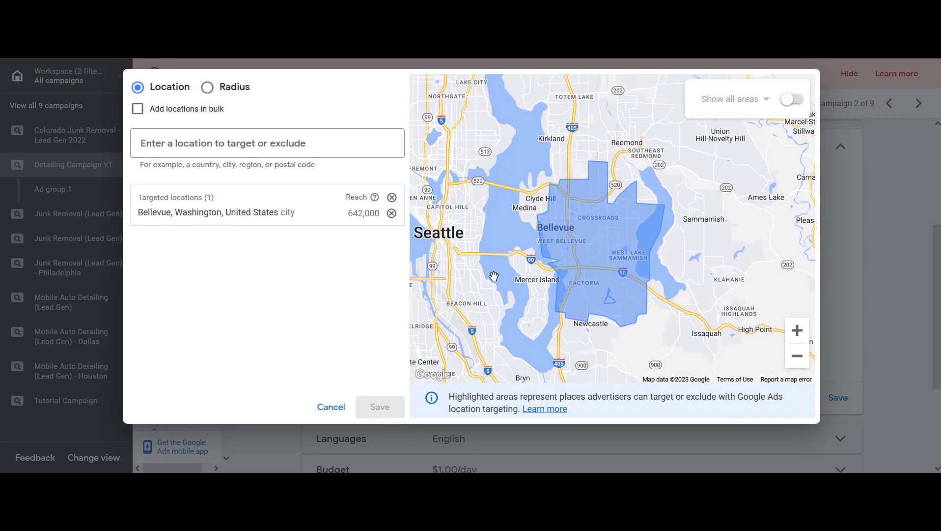
Try adding a 10 mi radius target around Bellevue, WA, then return to location targeting
click(207, 88)
click(235, 143)
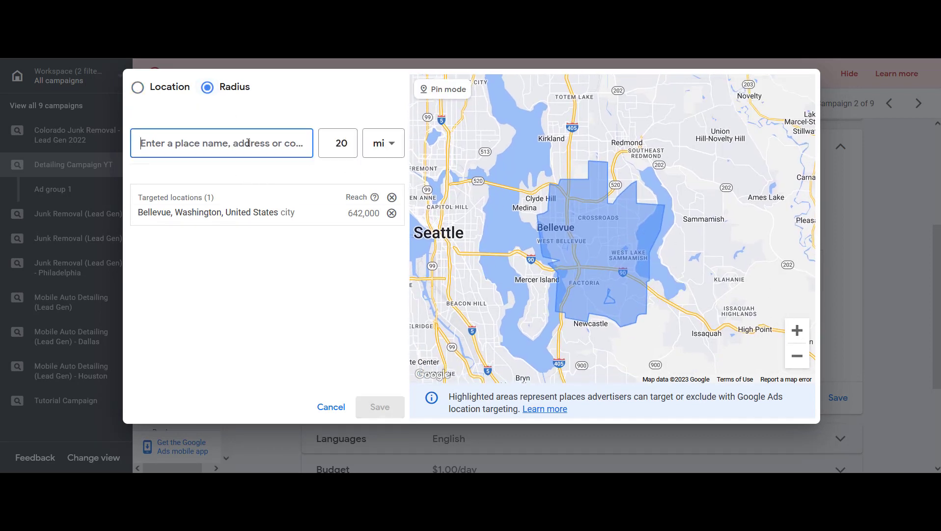
click(341, 143)
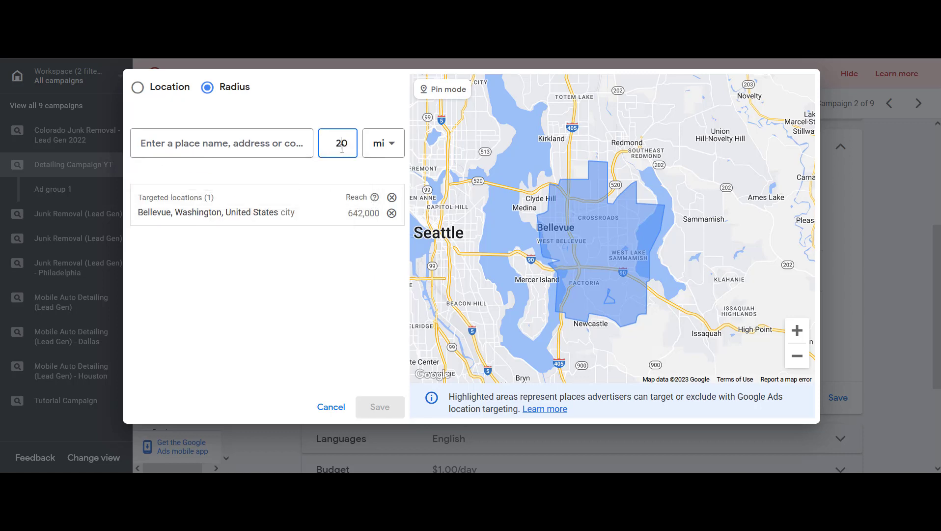
key(BackSpace)
text(10)
click(235, 141)
text(bellevue)
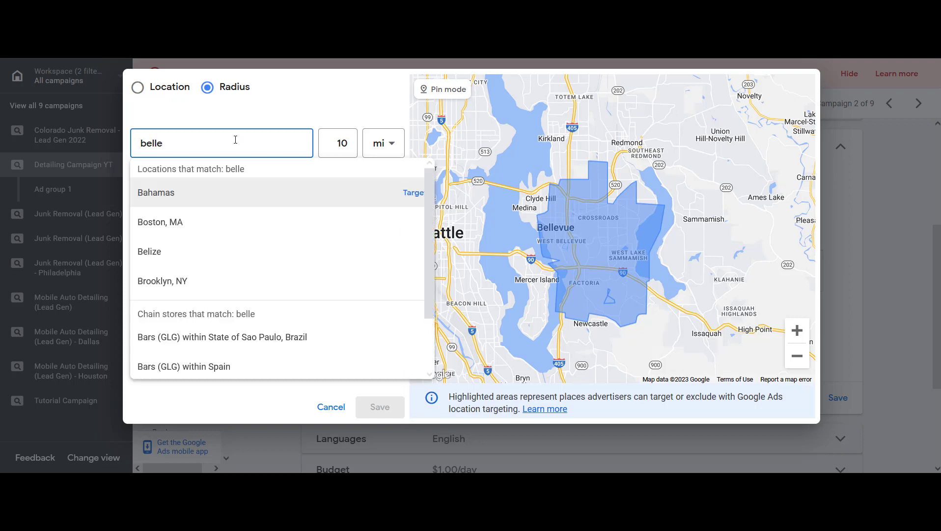
click(379, 192)
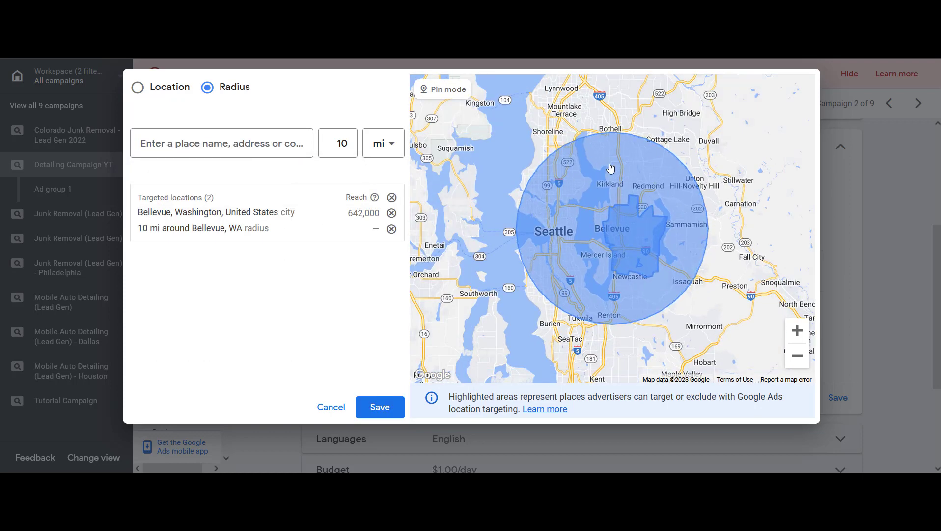
click(585, 204)
click(619, 209)
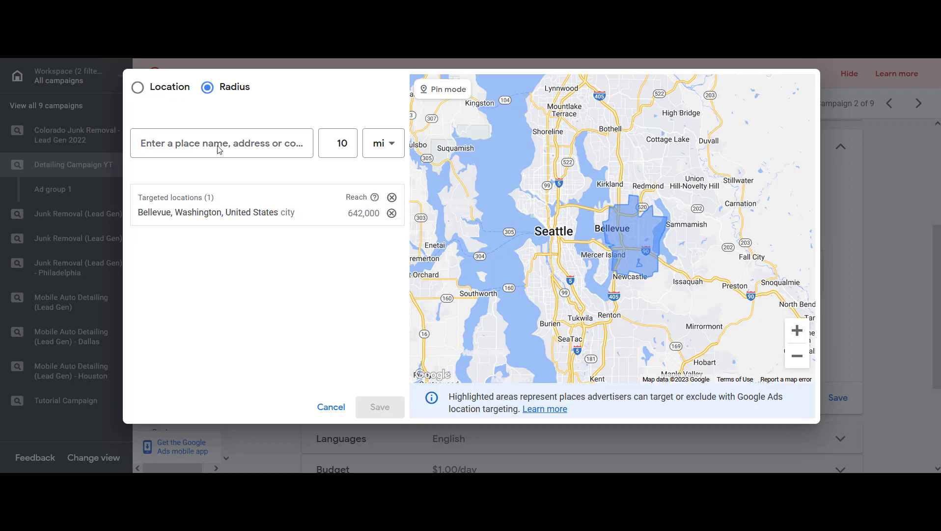
click(143, 83)
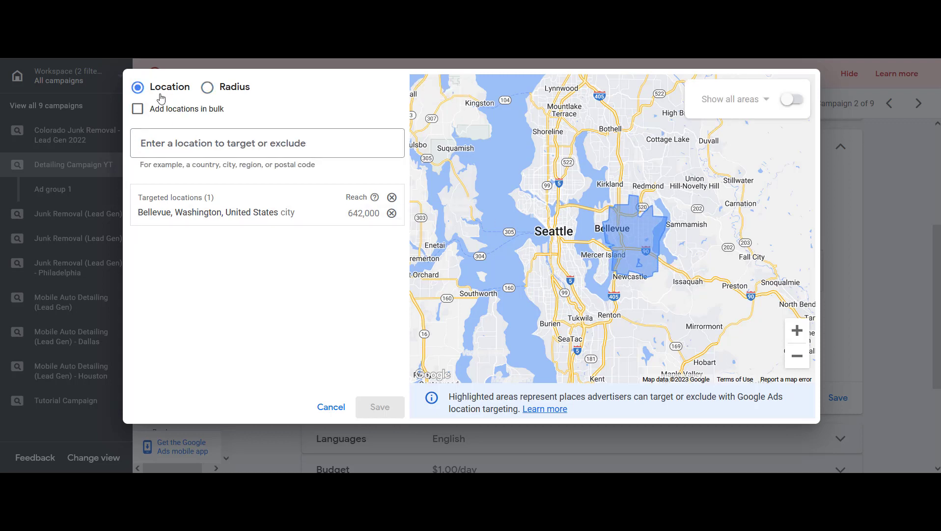
click(286, 144)
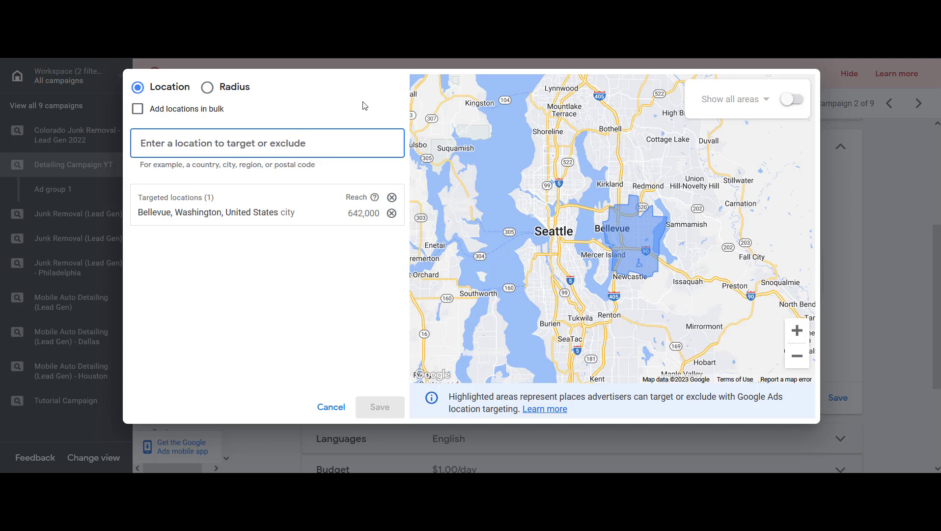
text(b)
key(BackSpace)
text(seattle)
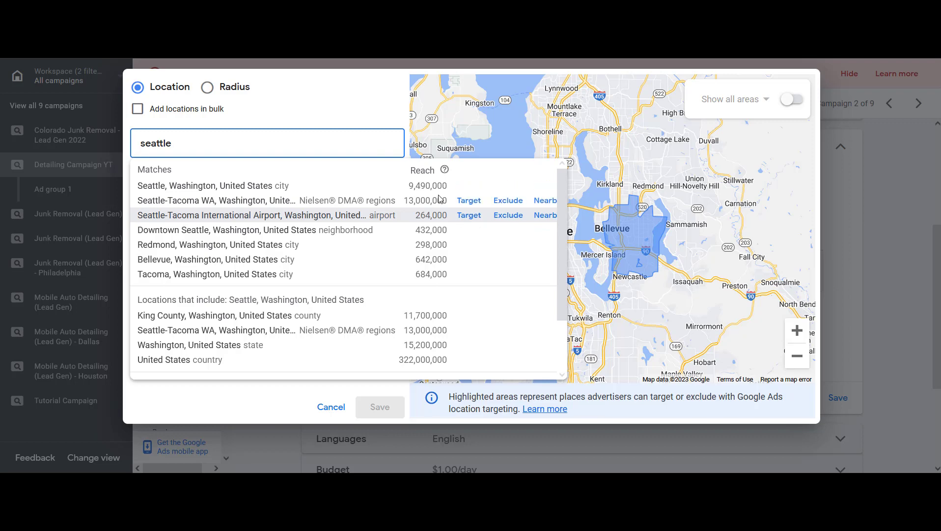
double_click(228, 140)
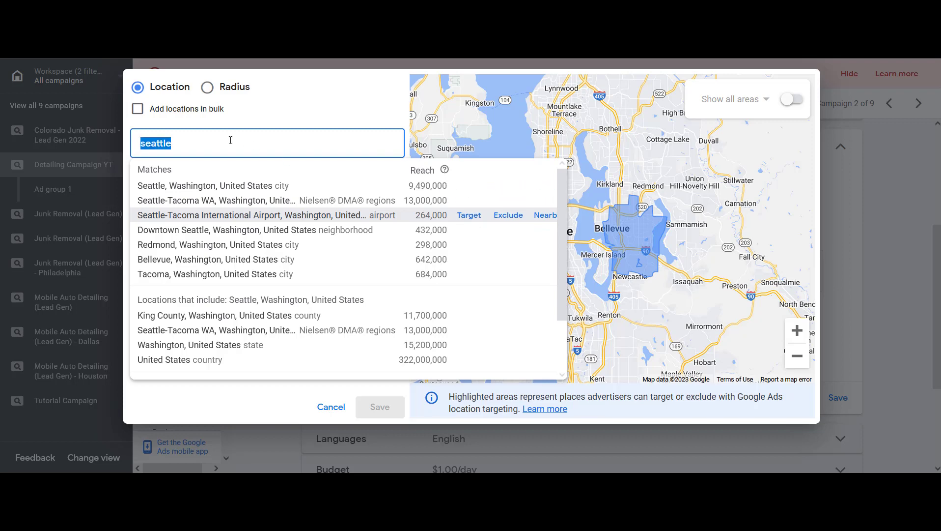
key(BackSpace)
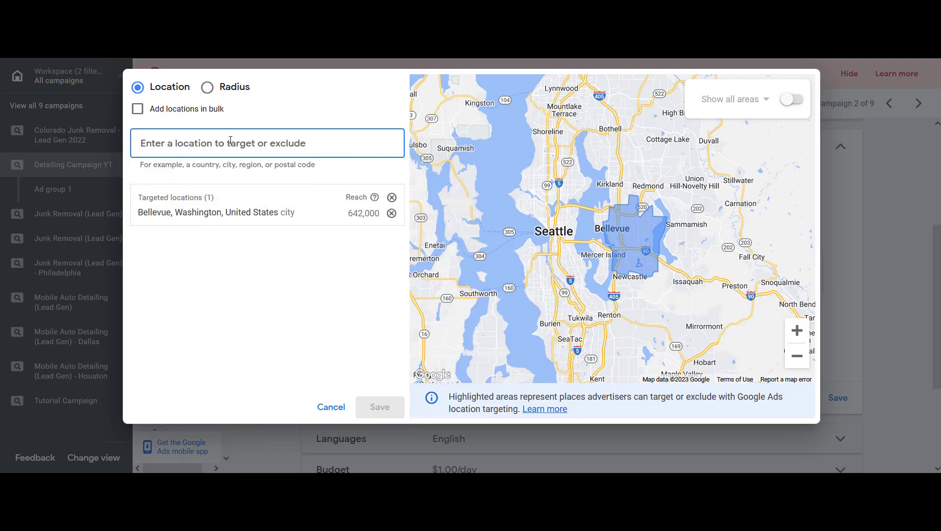
Switch to Notepad, copy postal code 98039 and target it in the location search
key(alt+Tab)
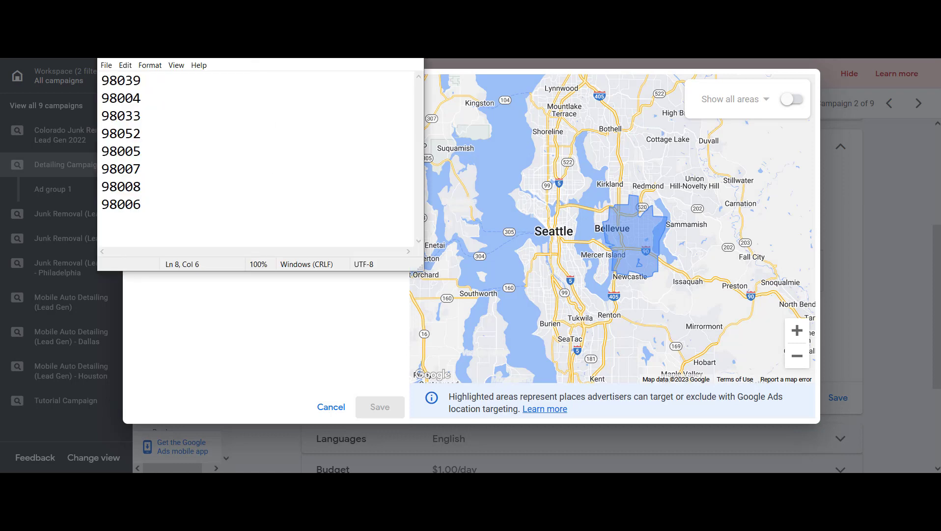
drag(278, 61, 697, 278)
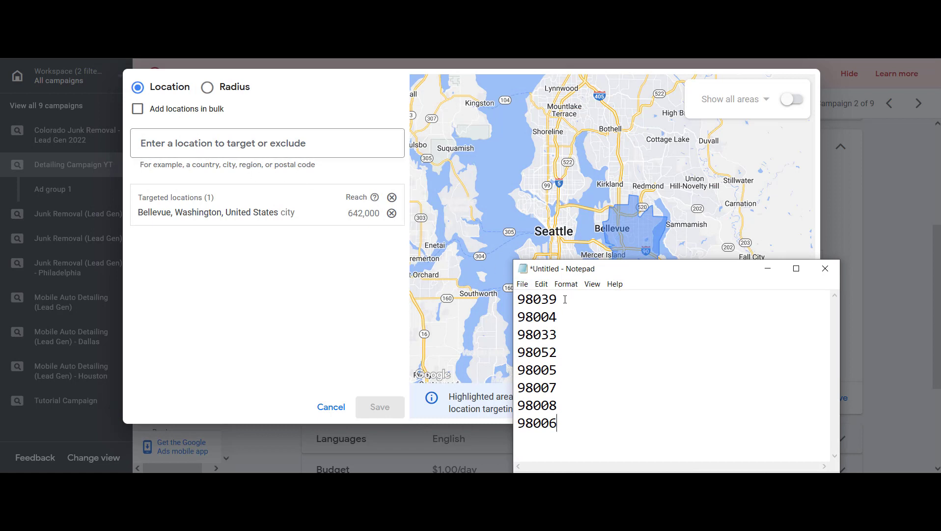
drag(565, 299, 503, 297)
key(ctrl+c)
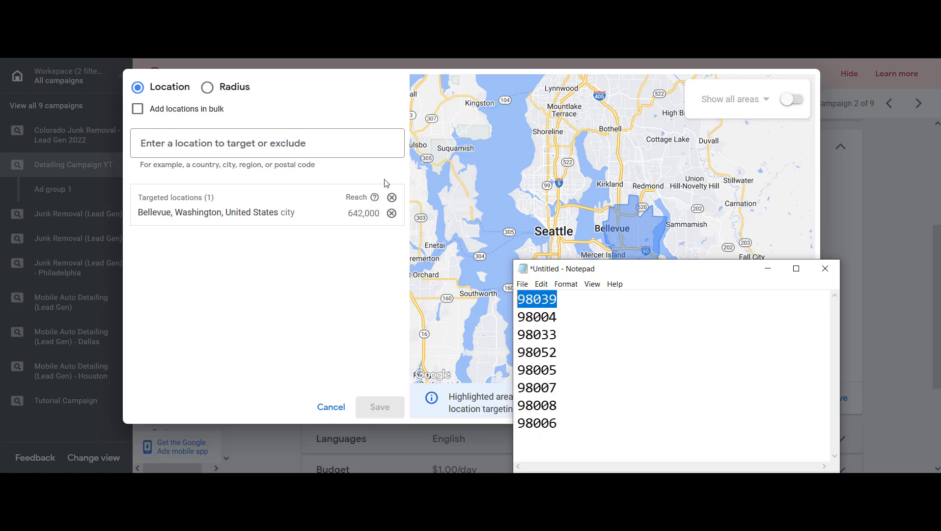
click(334, 142)
key(ctrl+v)
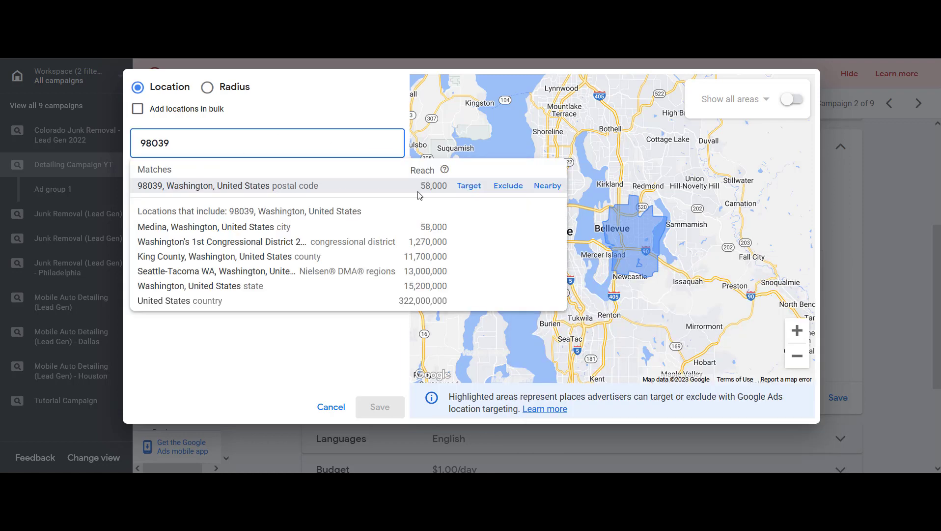
click(470, 190)
Copy postal code 98004 from Notepad and add it as a targeted location
key(alt+Tab)
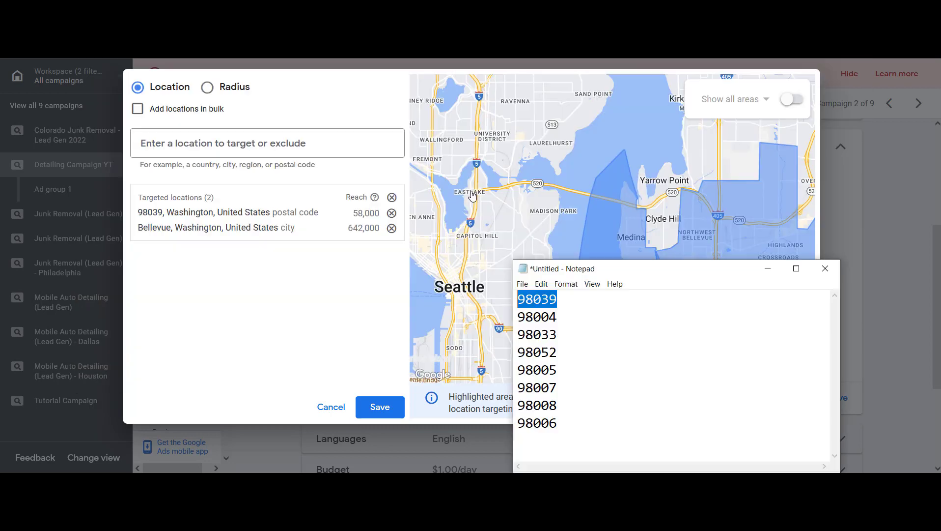
drag(560, 317, 496, 317)
click(299, 142)
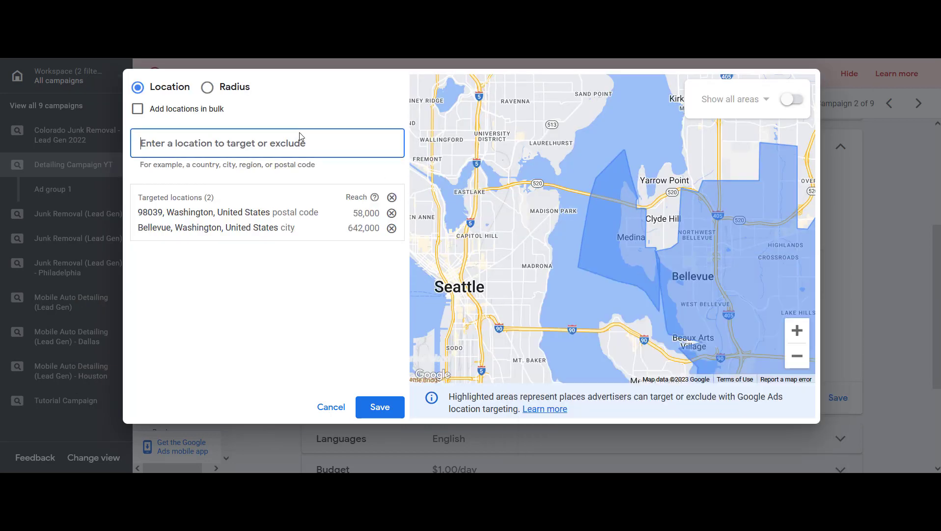
text(98004)
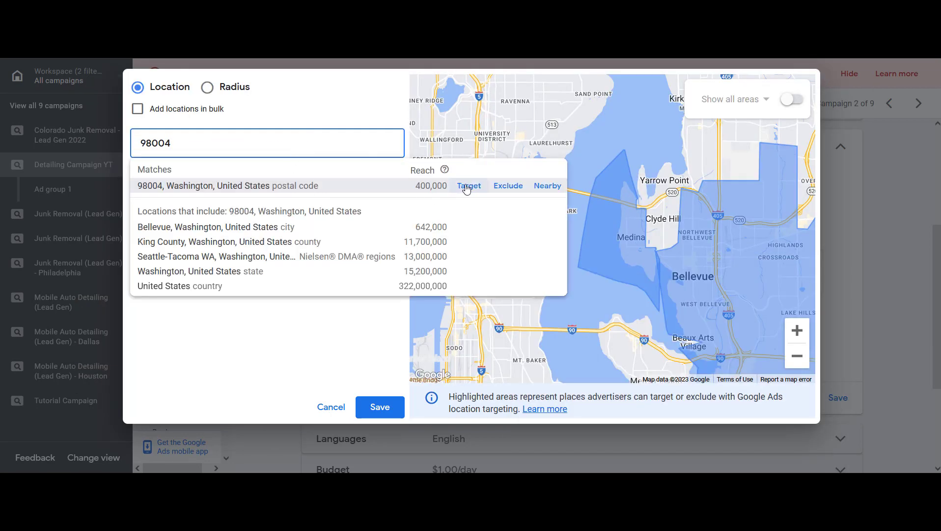
click(466, 187)
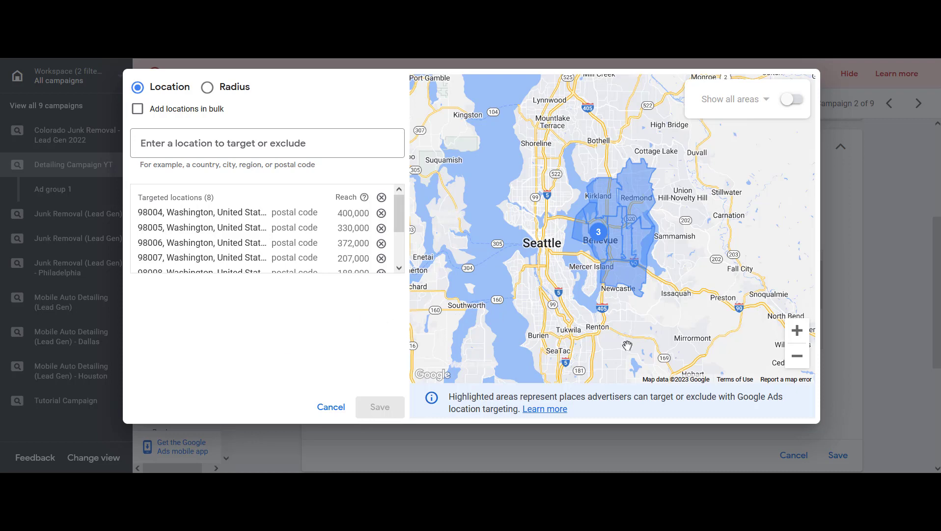
Exclude the state of Idaho from the campaign's locations
click(801, 362)
click(802, 363)
click(803, 365)
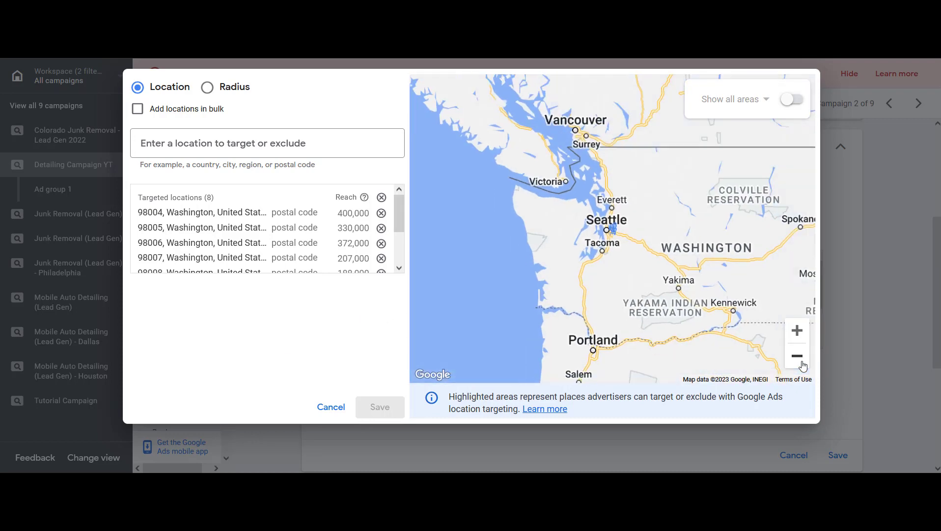
click(803, 365)
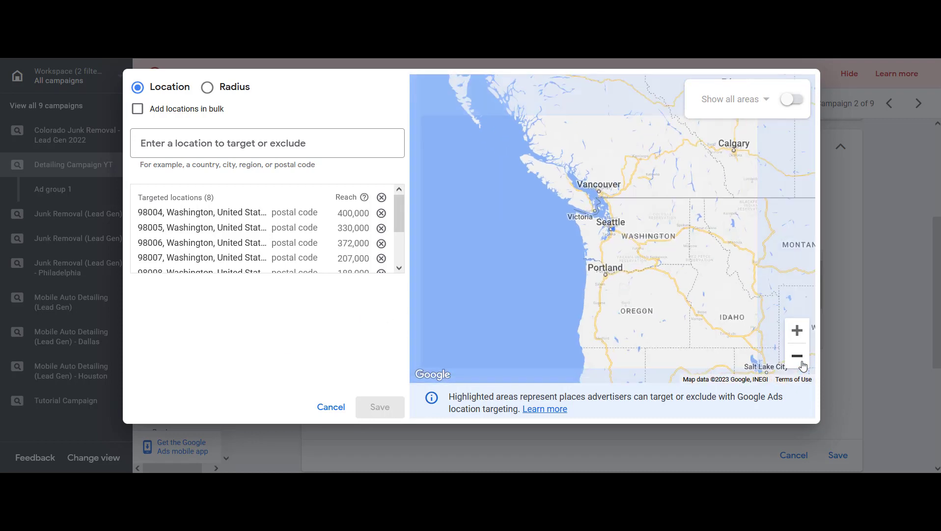
click(797, 330)
click(797, 330)
click(797, 330)
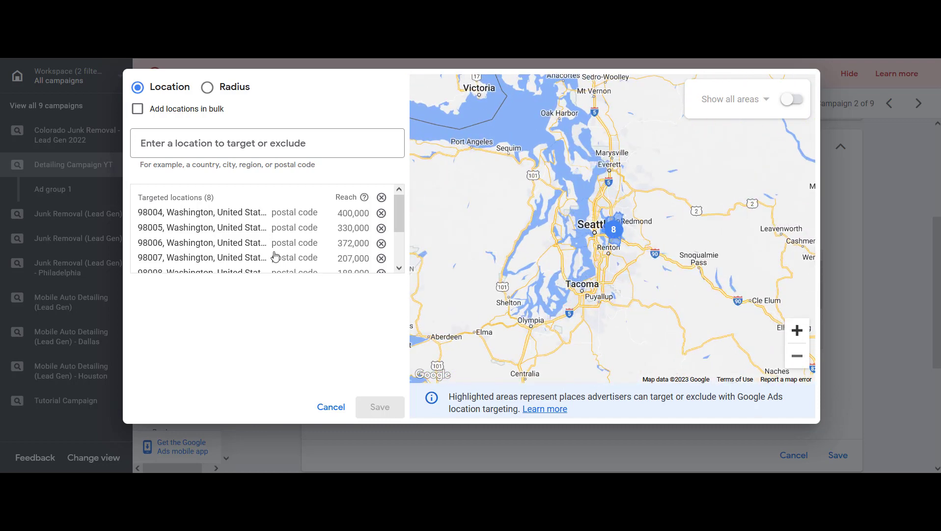
click(271, 138)
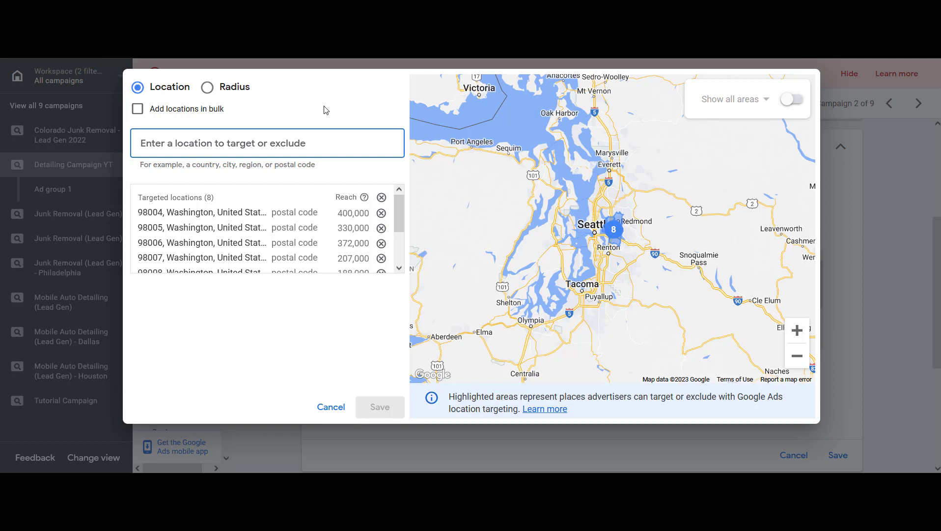
text(idaho)
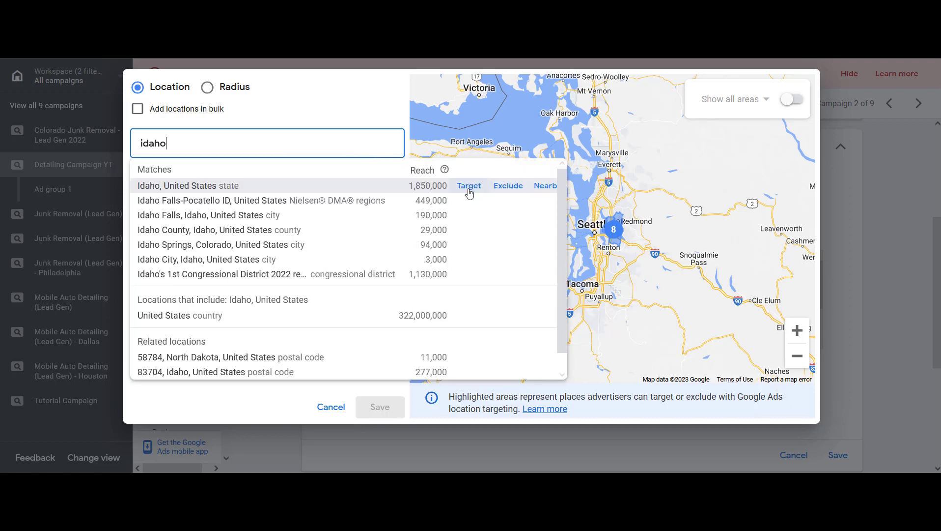
click(506, 190)
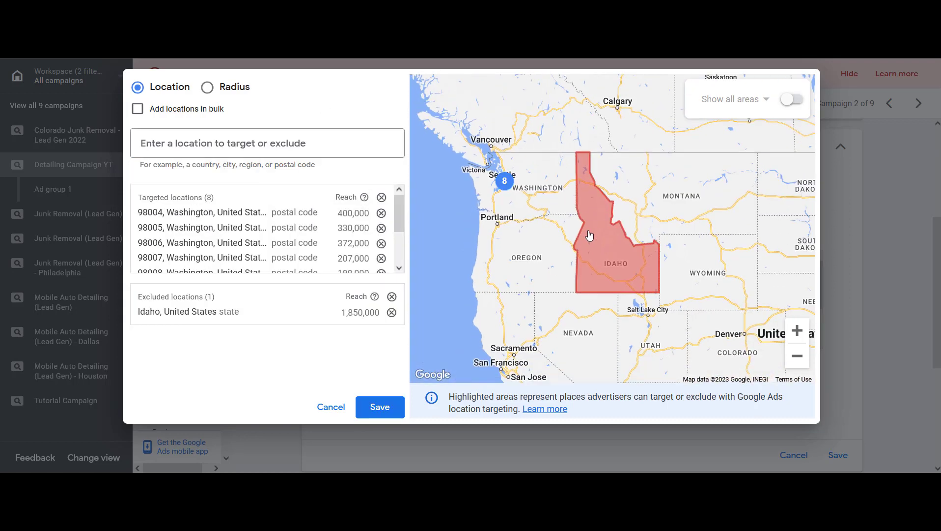
Search for Oregon and exclude the state from the campaign's locations
click(291, 143)
text(oregon)
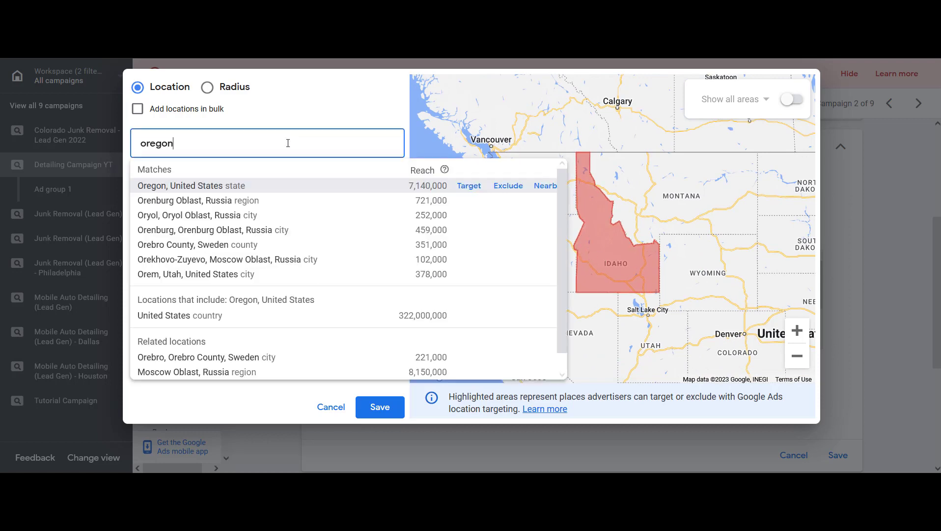
click(502, 190)
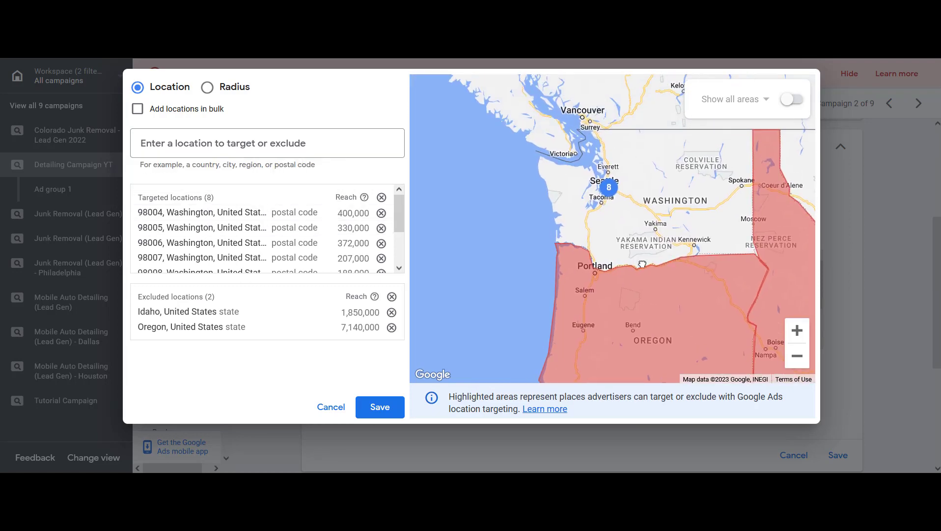
Search for Canada and exclude the country from the campaign's locations
click(203, 147)
text(cana)
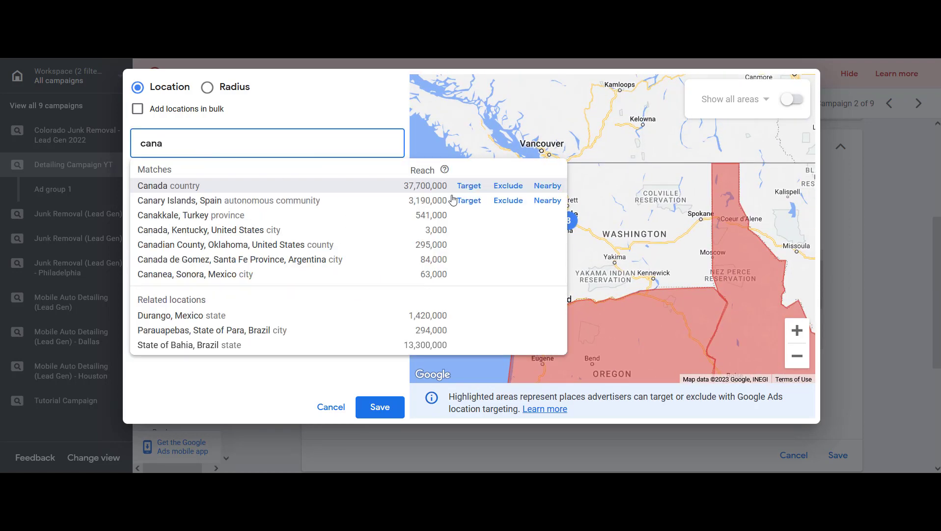
click(508, 185)
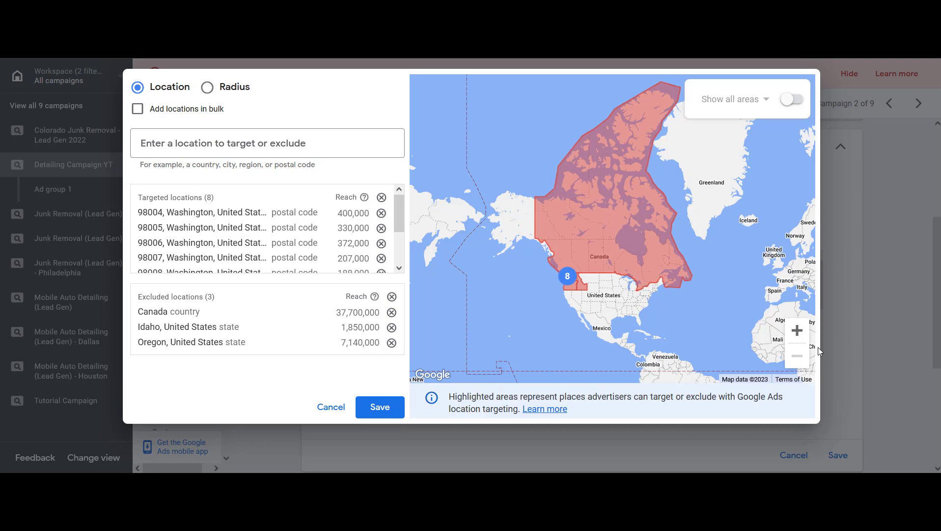
Zoom and pan the map to inspect the excluded Canada, Oregon and Idaho areas bordering Washington
click(797, 333)
click(796, 332)
drag(597, 320, 660, 120)
drag(585, 344, 746, 271)
click(795, 331)
click(796, 330)
drag(634, 271, 816, 291)
drag(668, 273, 752, 273)
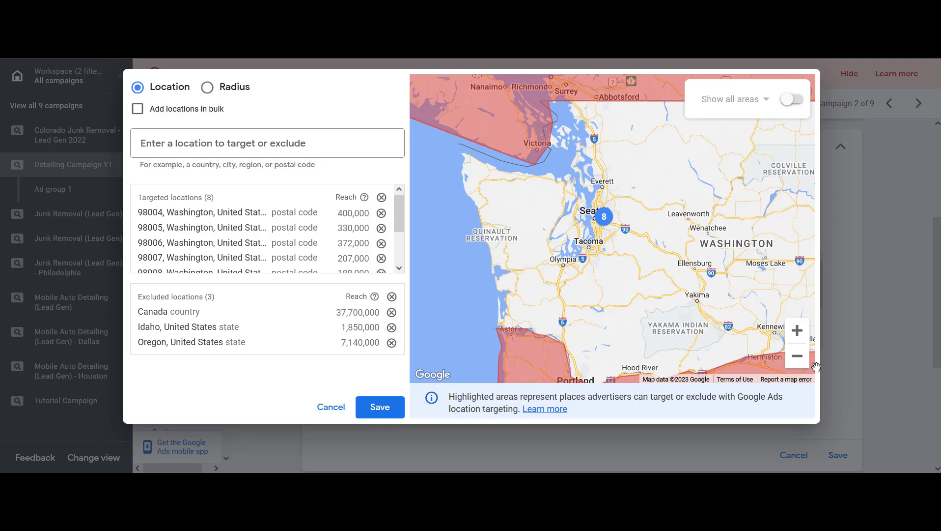
click(796, 356)
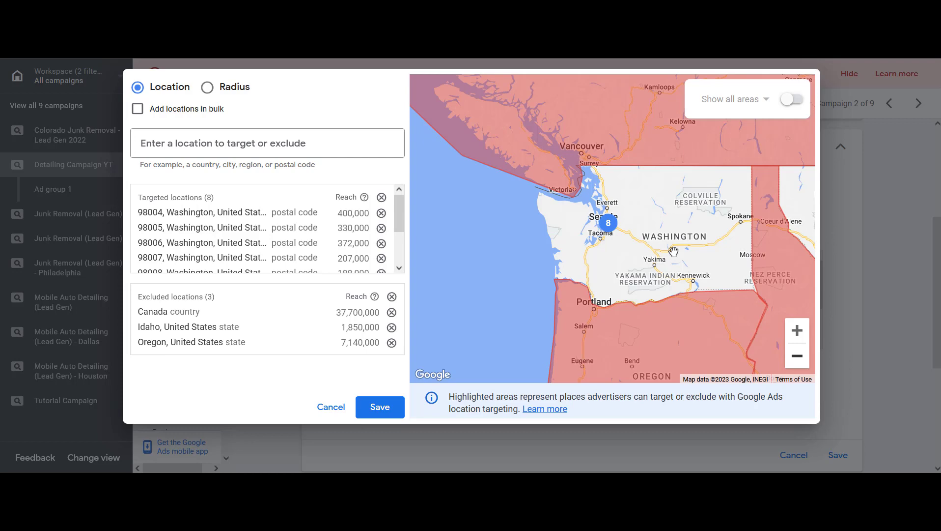
click(797, 330)
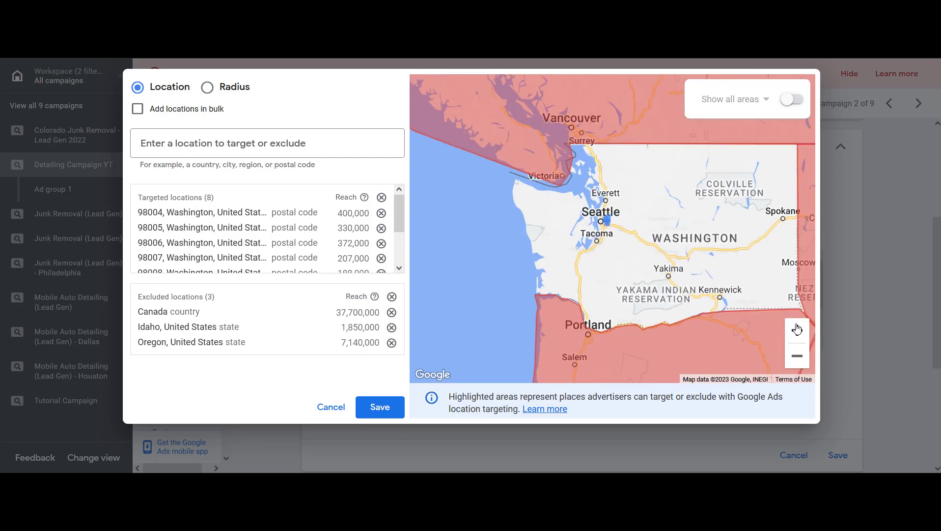
click(797, 330)
drag(699, 186, 727, 222)
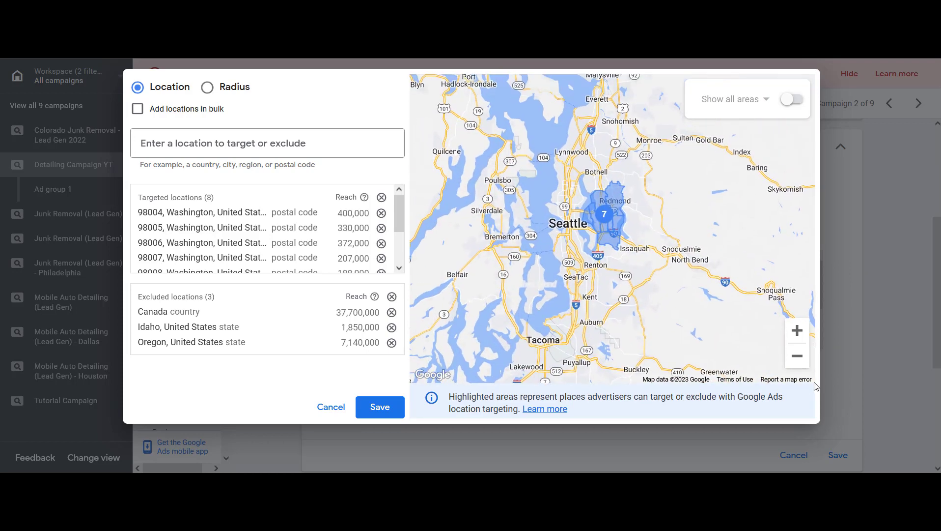
click(799, 365)
click(799, 364)
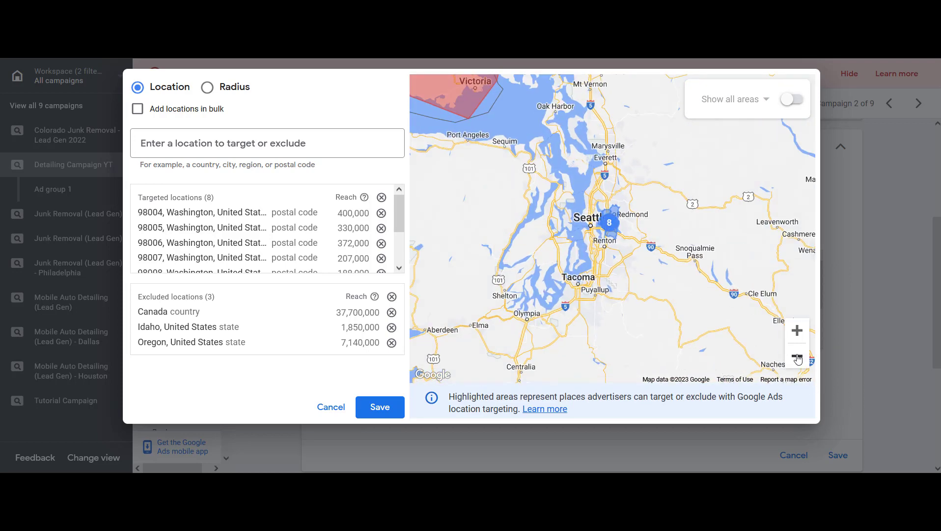
drag(705, 274, 678, 243)
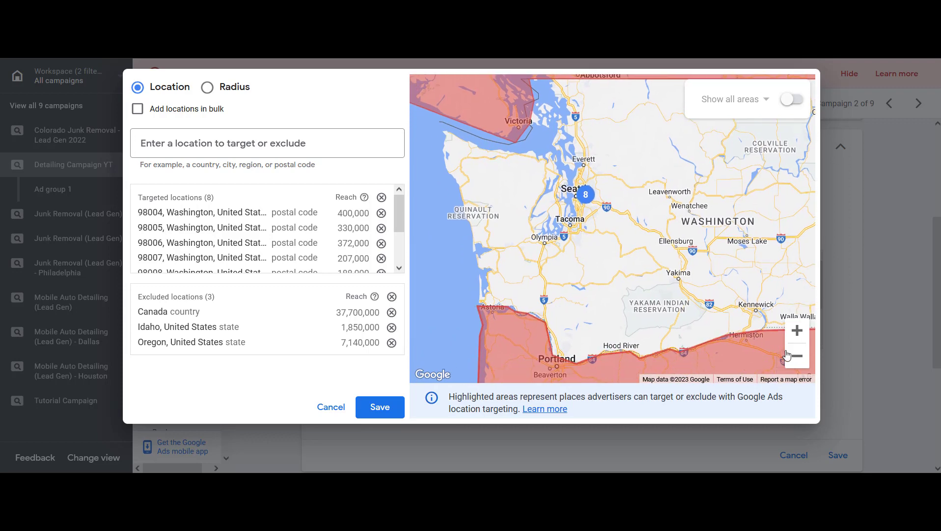
scroll(687, 268, down, 1)
scroll(687, 267, down, 1)
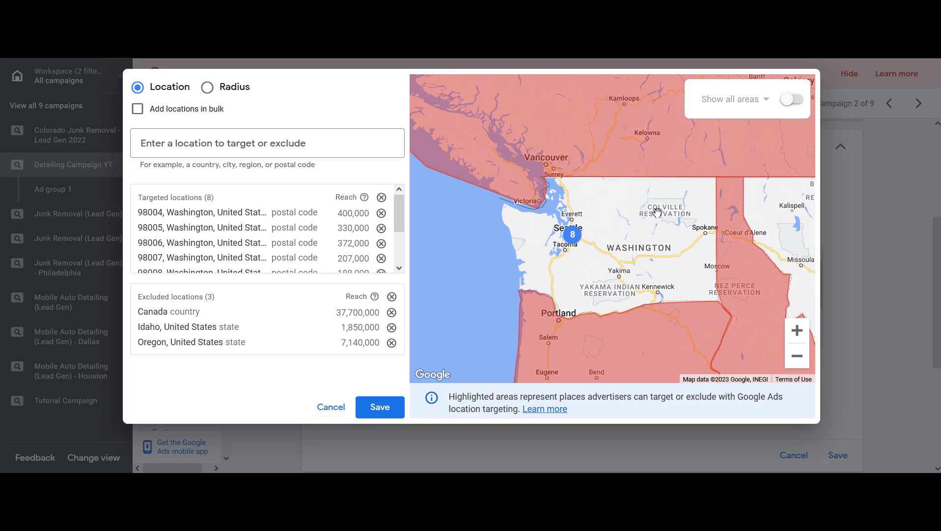
scroll(576, 266, up, 2)
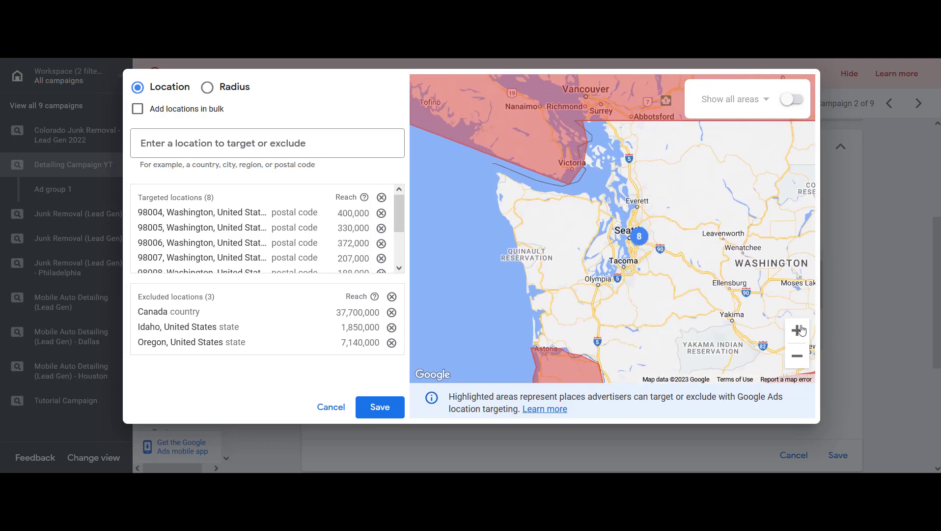
scroll(703, 293, up, 1)
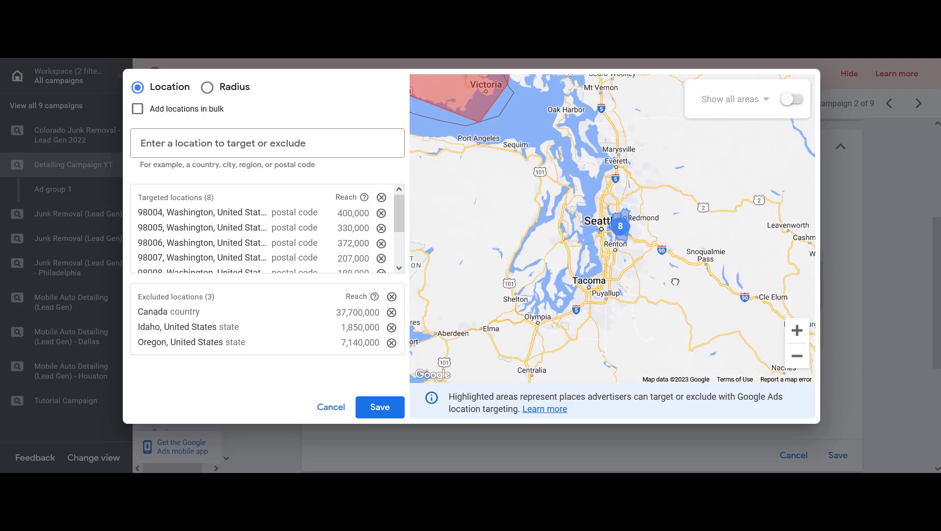
Zoom in and out on the map to examine the targeted postal code cluster near Seattle and Redmond
click(796, 330)
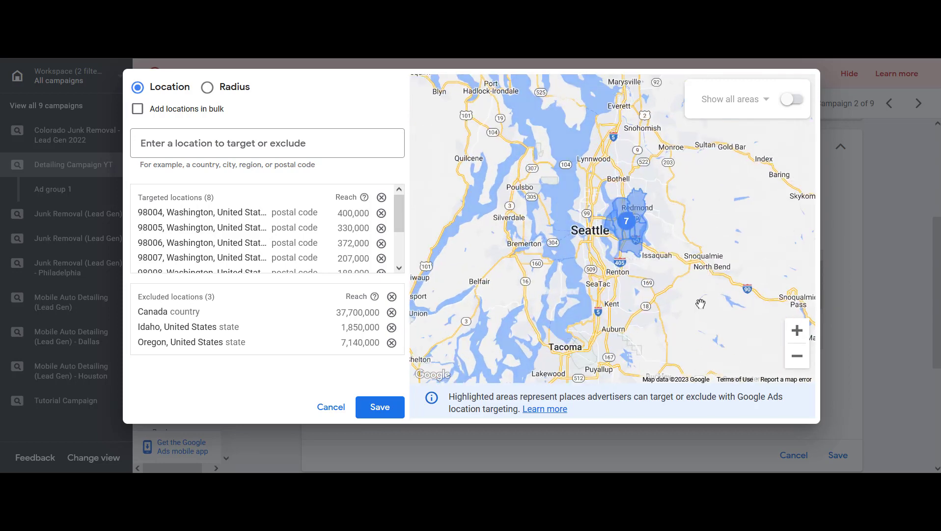
drag(717, 268, 637, 244)
click(796, 356)
click(796, 356)
click(796, 356)
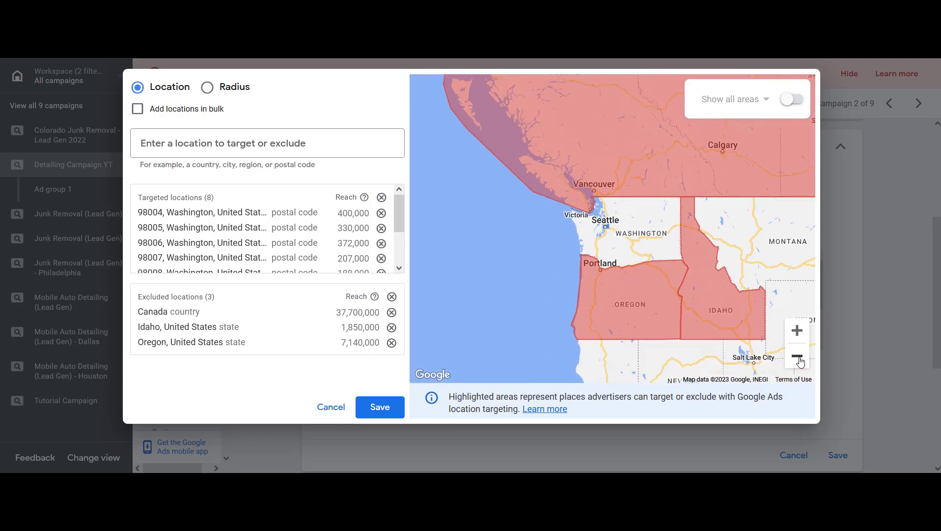
click(796, 356)
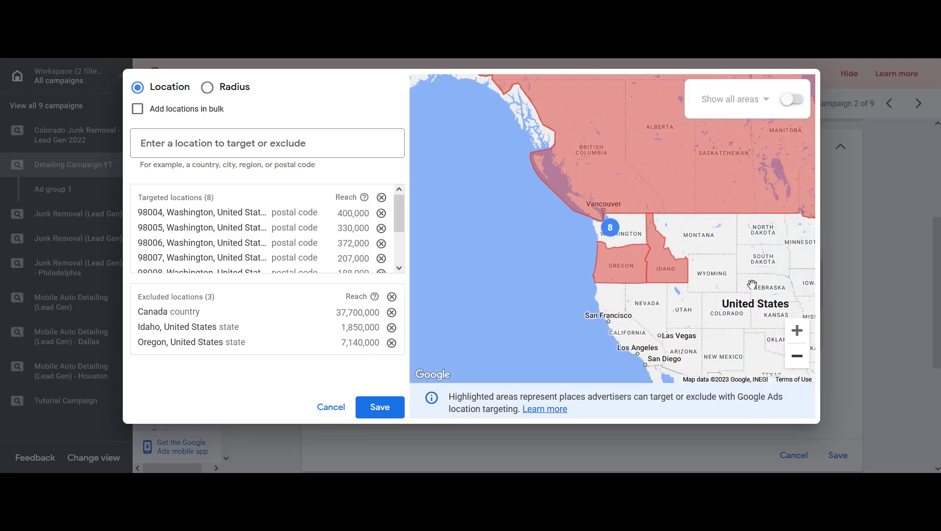
click(797, 330)
click(797, 330)
click(797, 330)
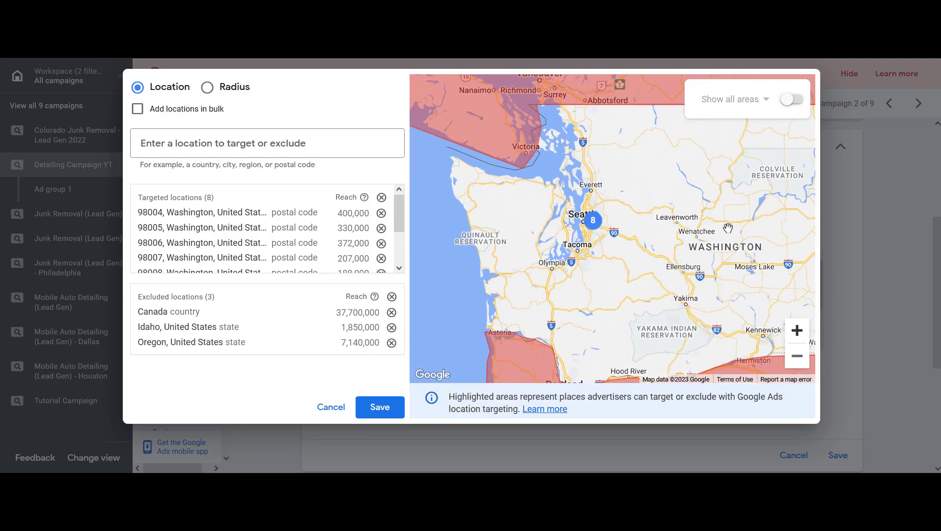
click(797, 330)
drag(564, 243, 604, 273)
drag(719, 332, 709, 320)
click(796, 336)
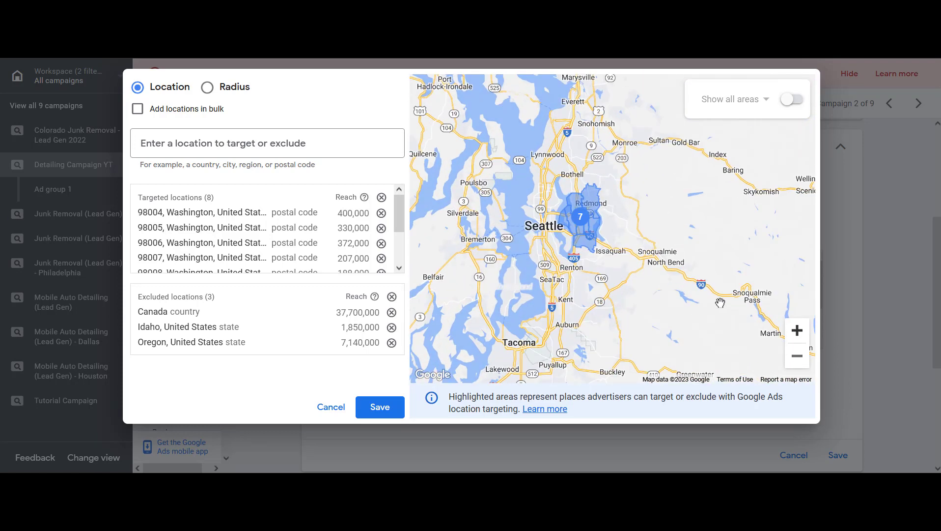
click(803, 359)
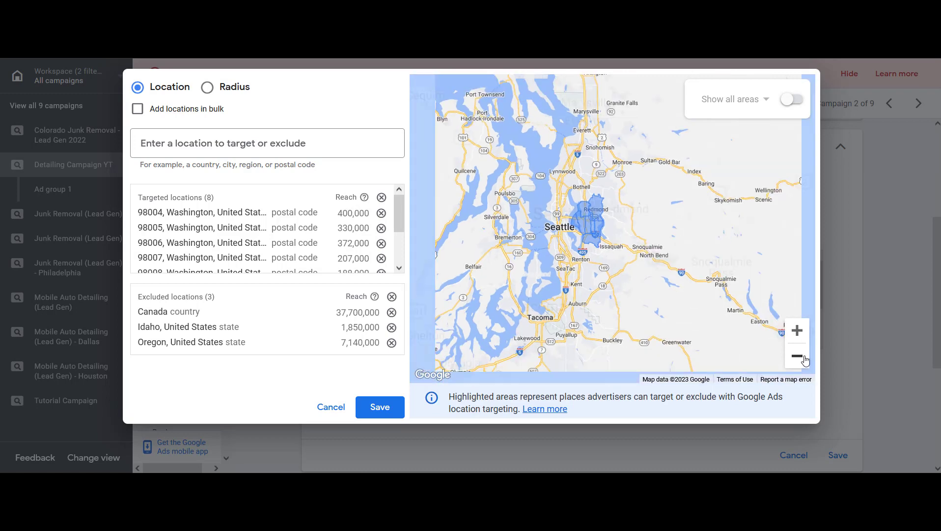
click(804, 359)
click(804, 360)
click(804, 359)
click(804, 359)
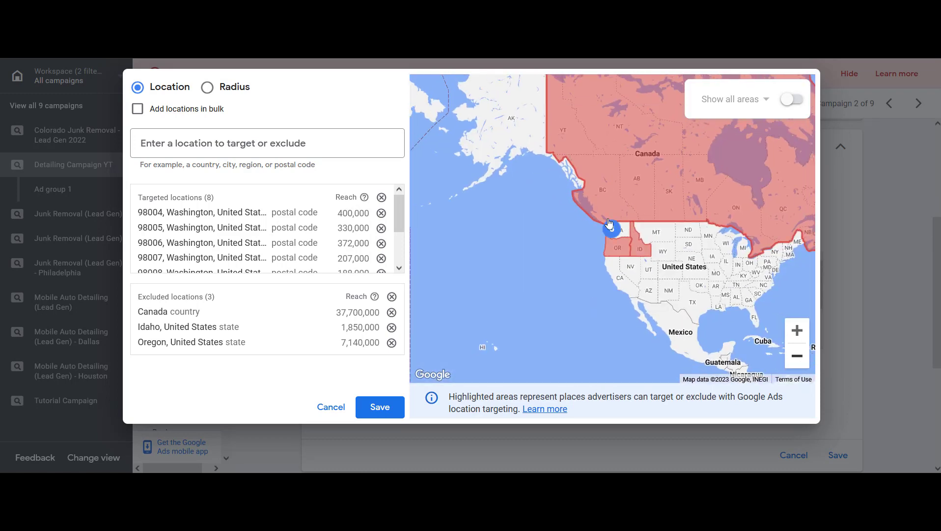
click(800, 334)
click(800, 334)
click(798, 330)
click(797, 330)
click(797, 330)
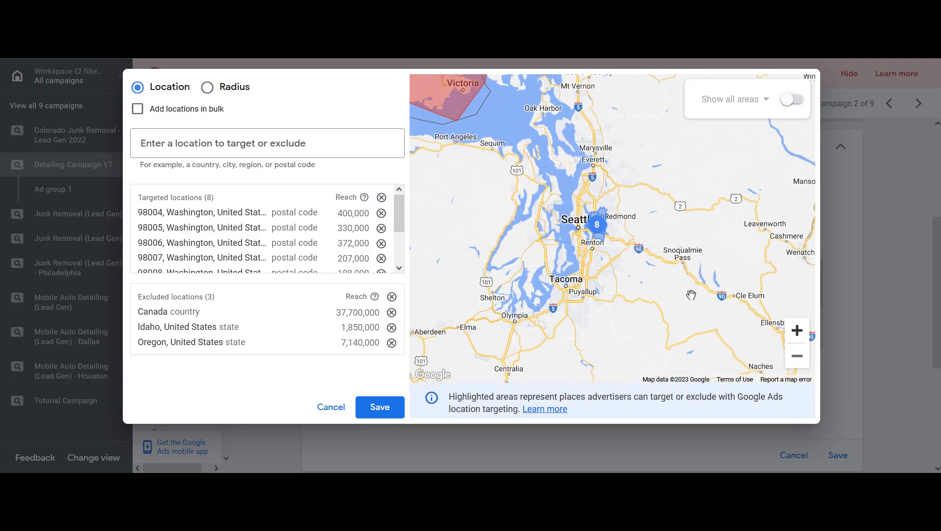
click(800, 331)
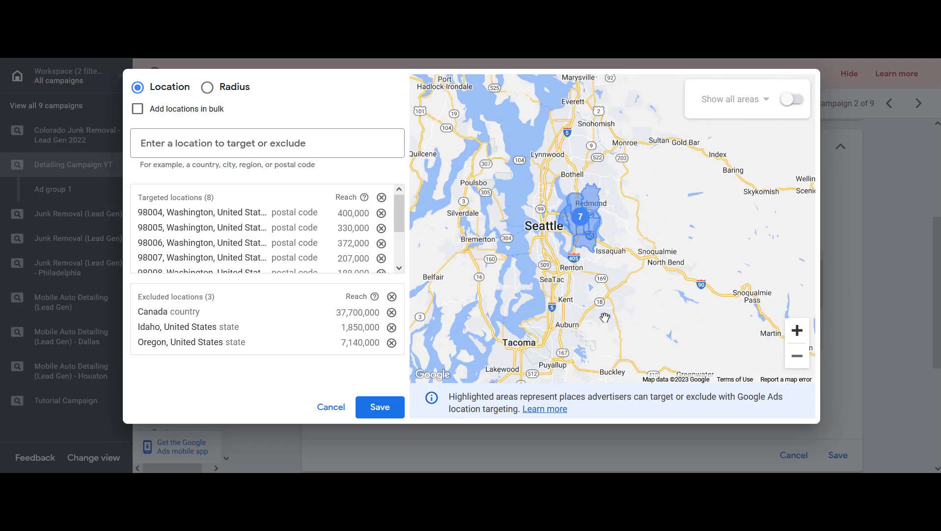
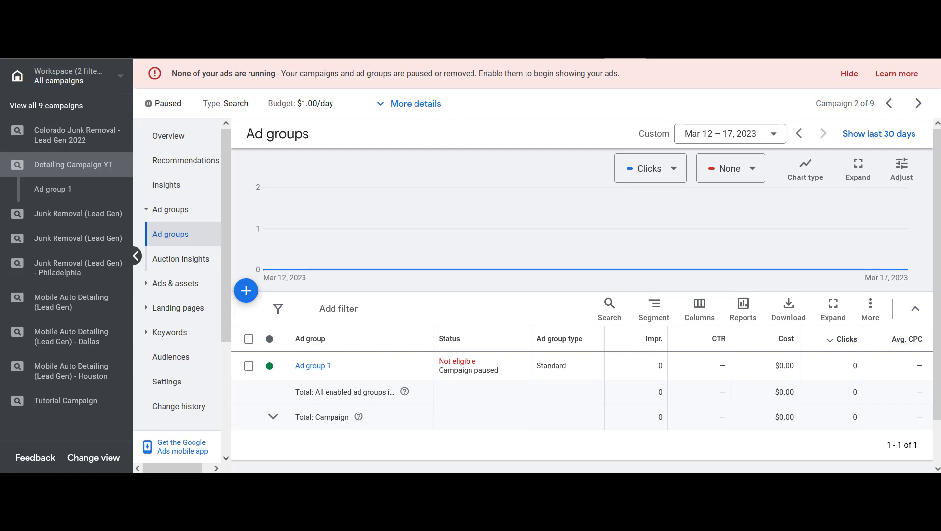
Open Keyword Planner's Discover new keywords and enter the keyword "auto detailing"
click(625, 44)
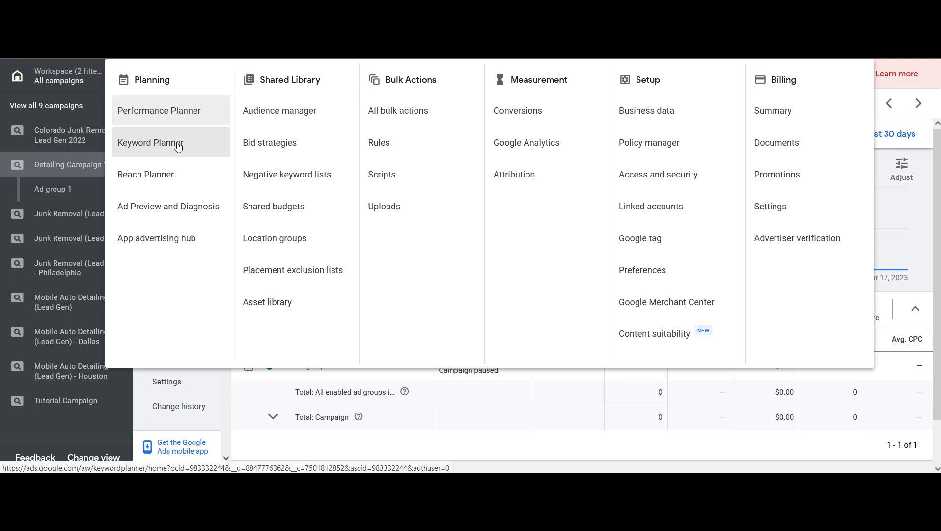
click(194, 147)
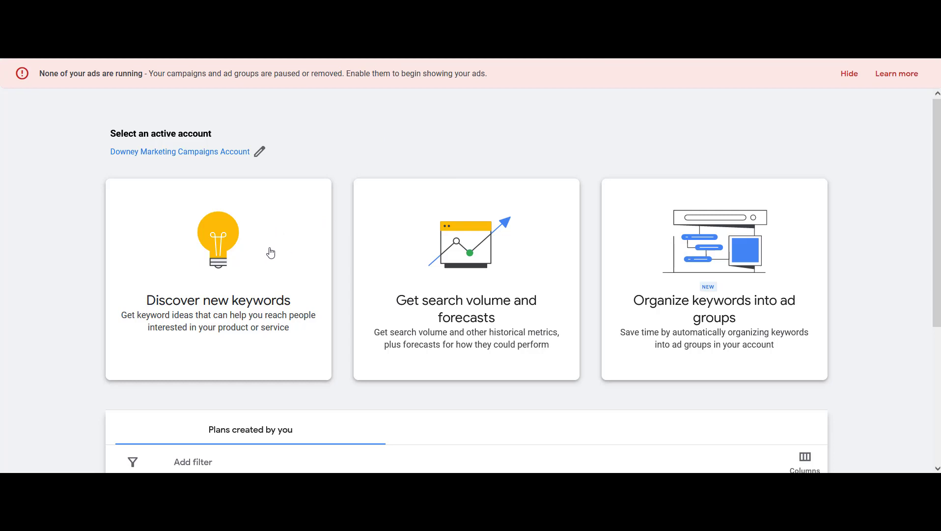
click(269, 252)
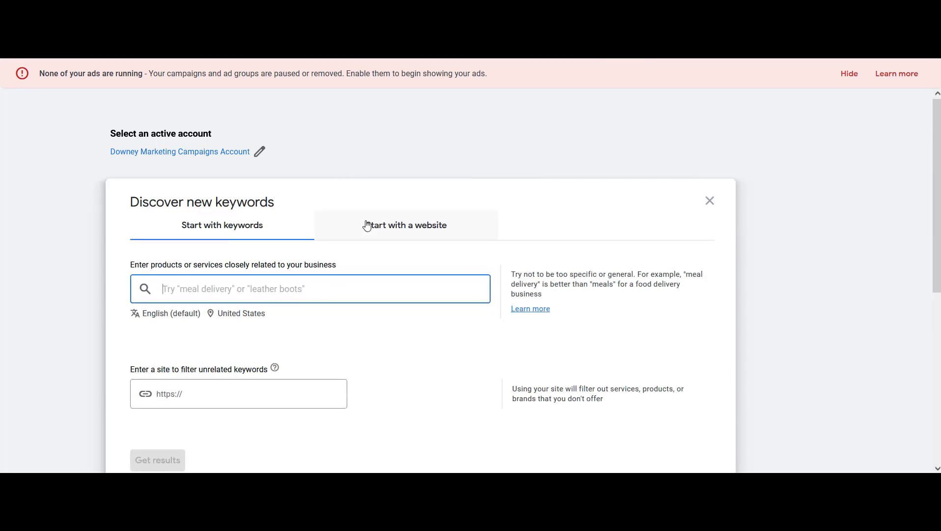
text(auto d)
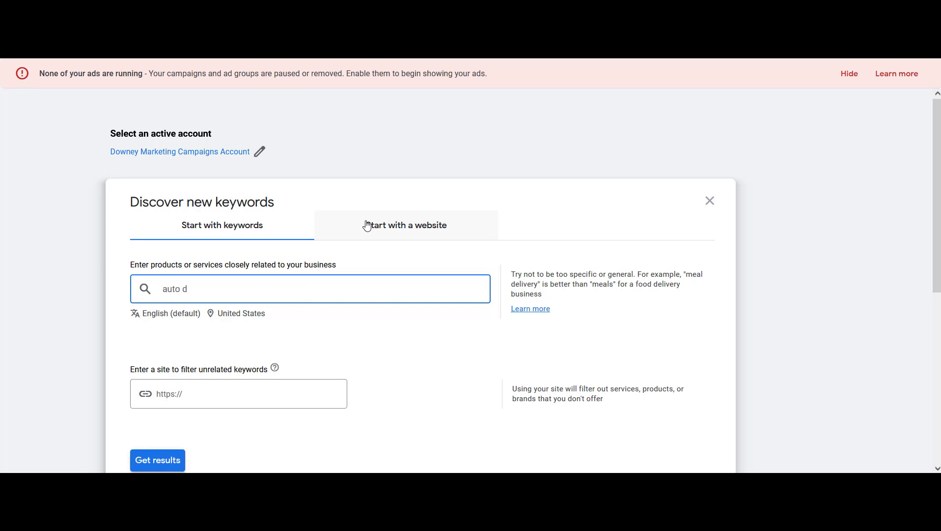
text(etailing)
key(Return)
Add the keywords car detailing, auto detailing near me, car detailing near me and mobile auto detailing, then get results
text(car detailing)
key(Return)
text(auto detailng)
key(BackSpace)
key(BackSpace)
text(ing near me)
key(Return)
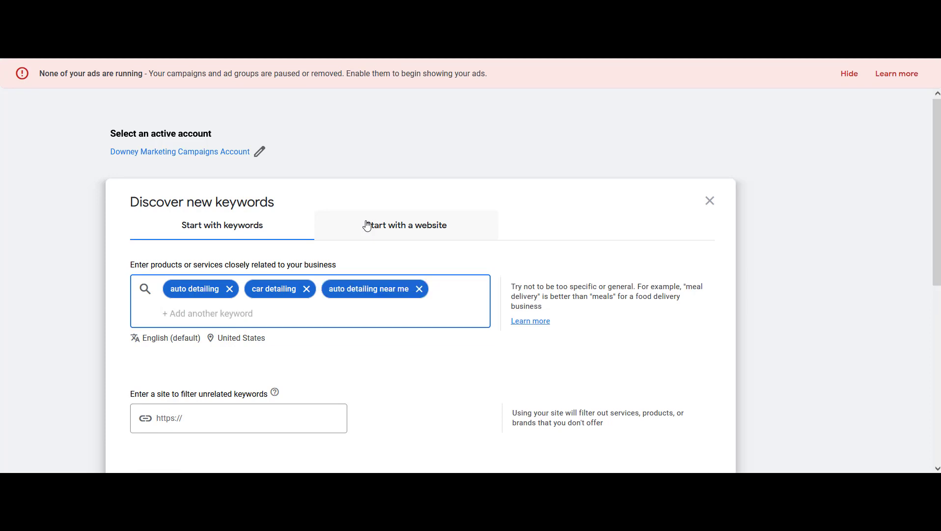
text(car detailing near me)
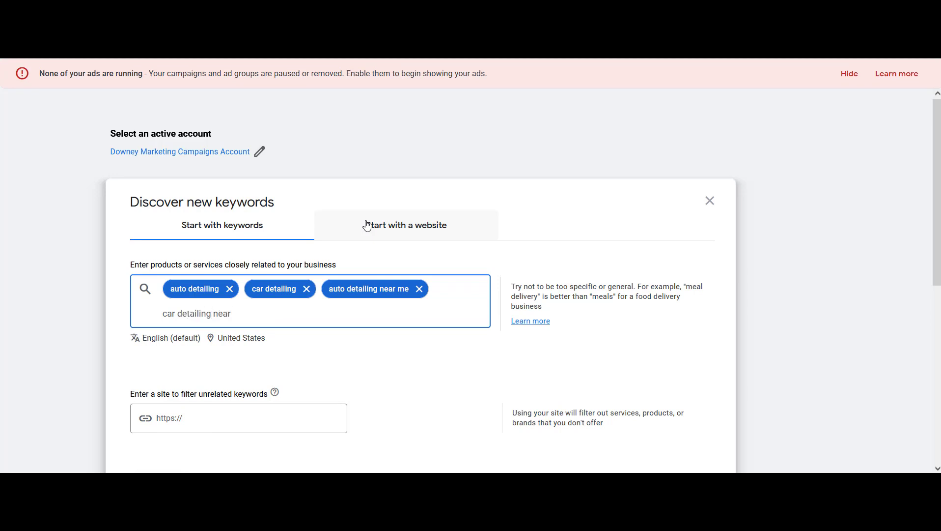
key(Return)
text(mobile auto detailing)
key(Return)
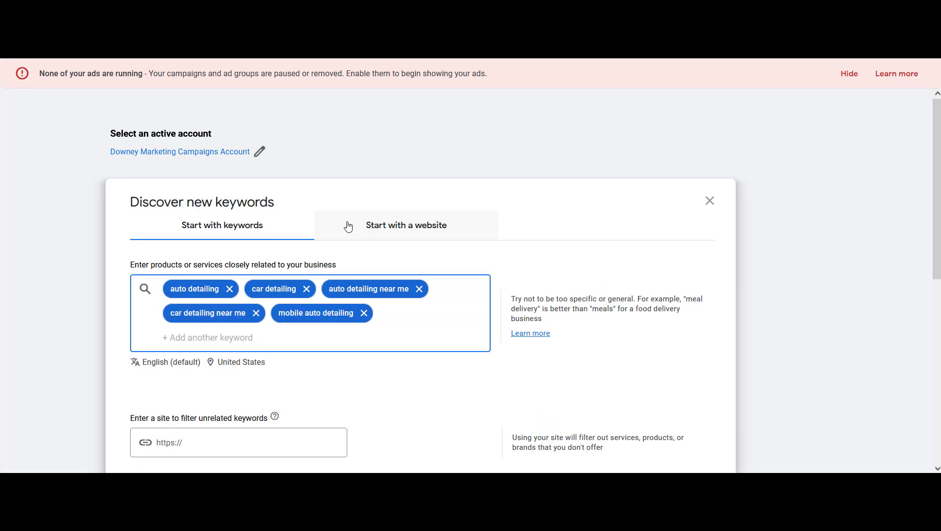
scroll(149, 389, down, 2)
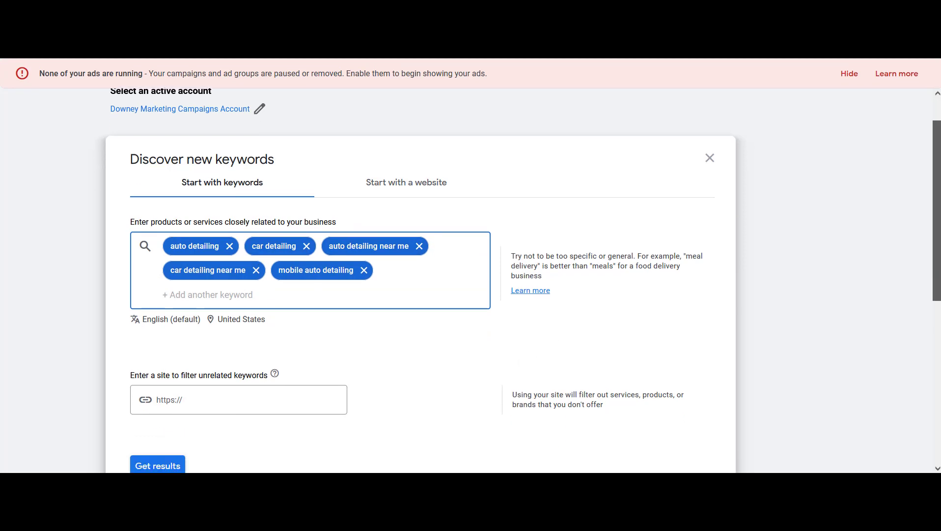
click(164, 419)
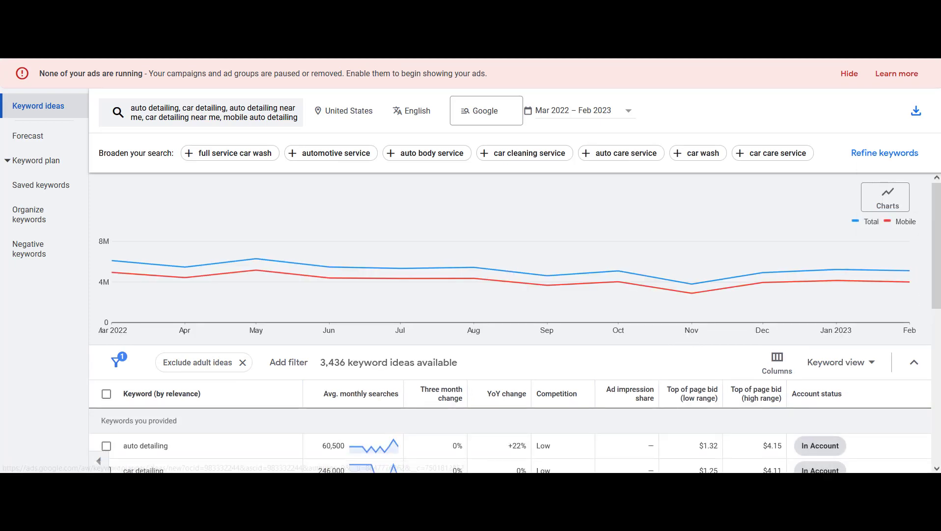
Review the keyword ideas trend chart and the search volumes and bids of the provided keywords
scroll(374, 305, down, 2)
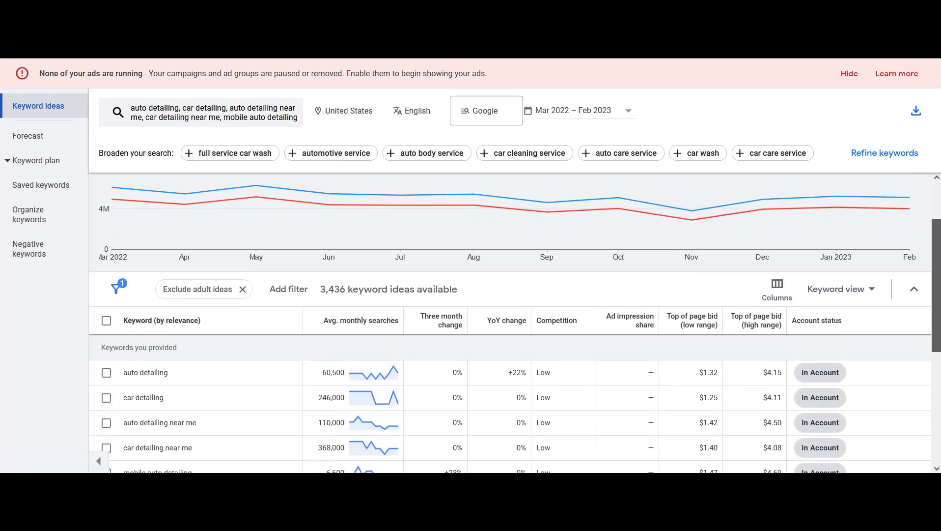
double_click(324, 339)
click(453, 352)
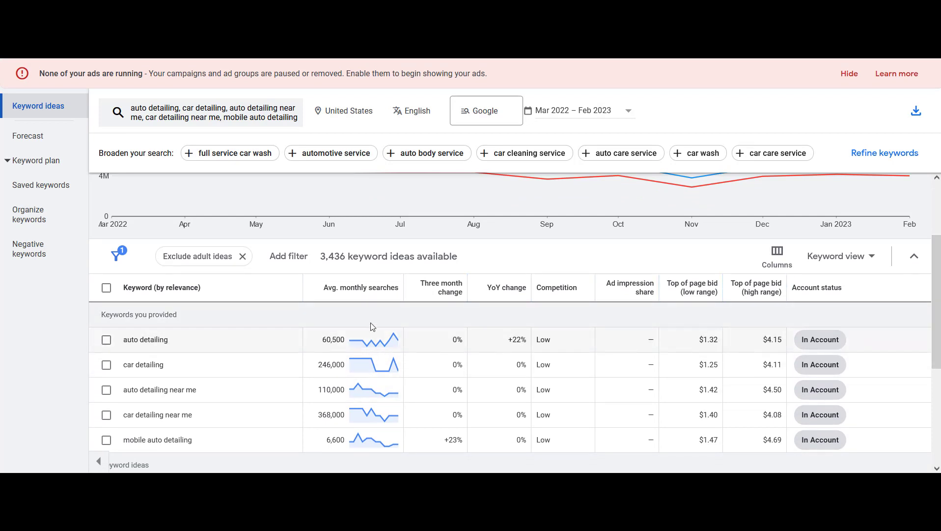
drag(939, 259, 940, 206)
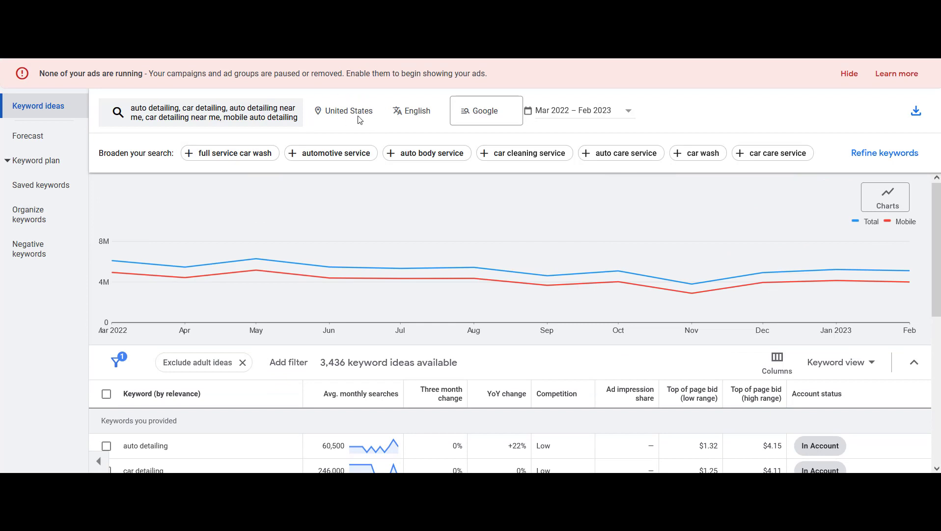
drag(938, 251, 938, 334)
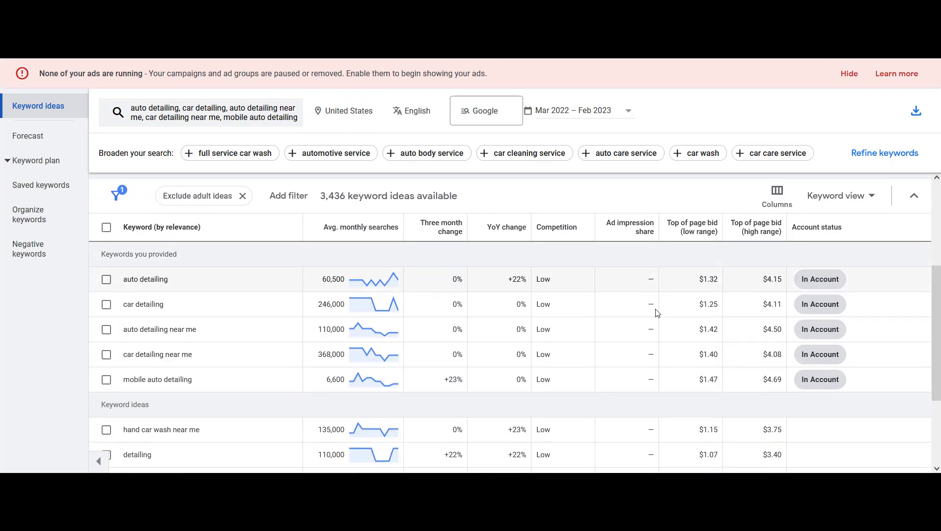
scroll(929, 339, up, 3)
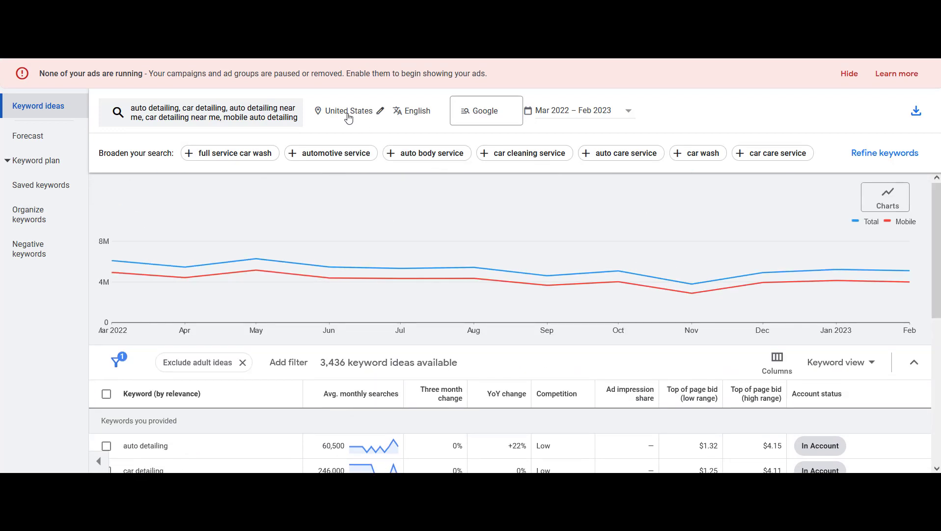
scroll(752, 243, down, 2)
scroll(752, 243, up, 2)
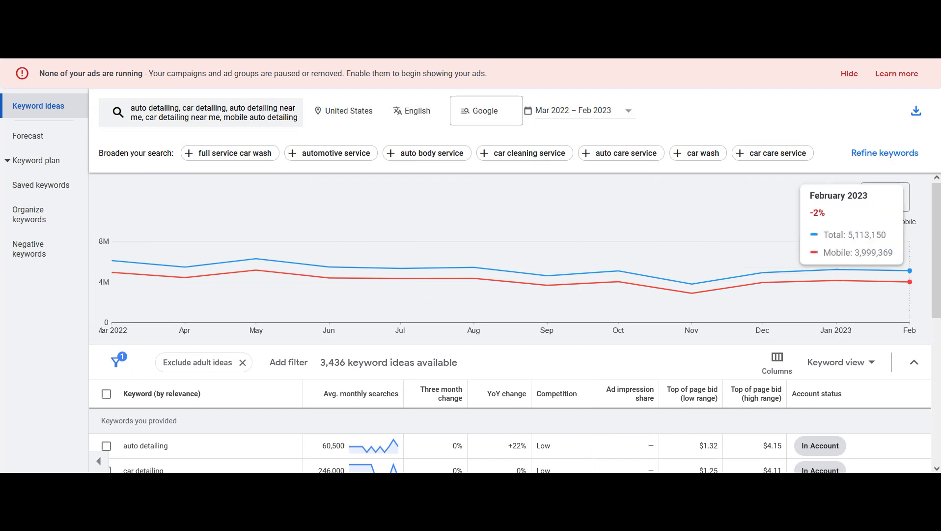
scroll(851, 313, down, 3)
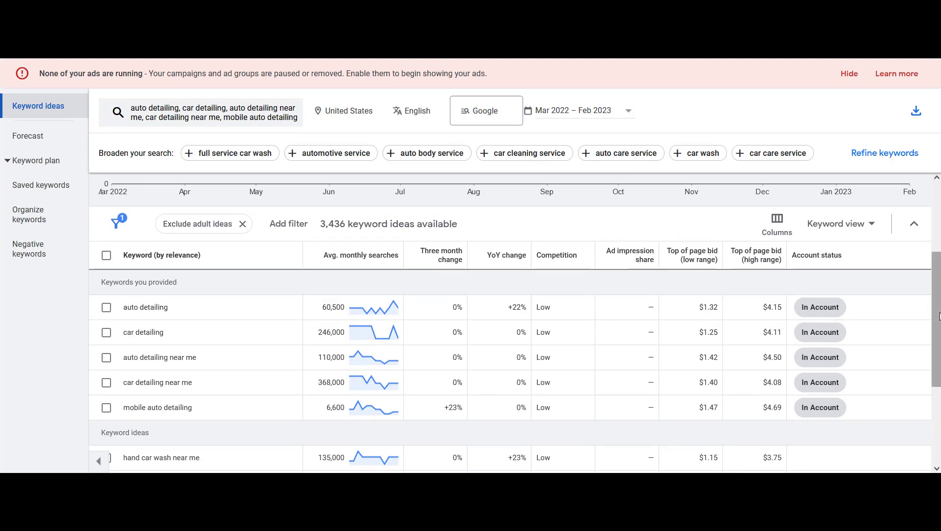
scroll(939, 199, up, 3)
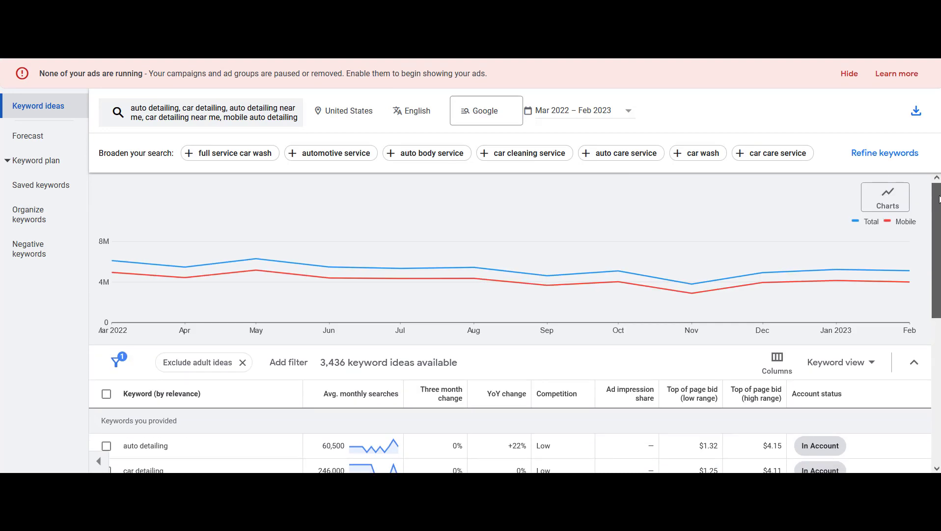
Replace the United States location with Bellevue, Washington as the keyword research location and save
click(370, 112)
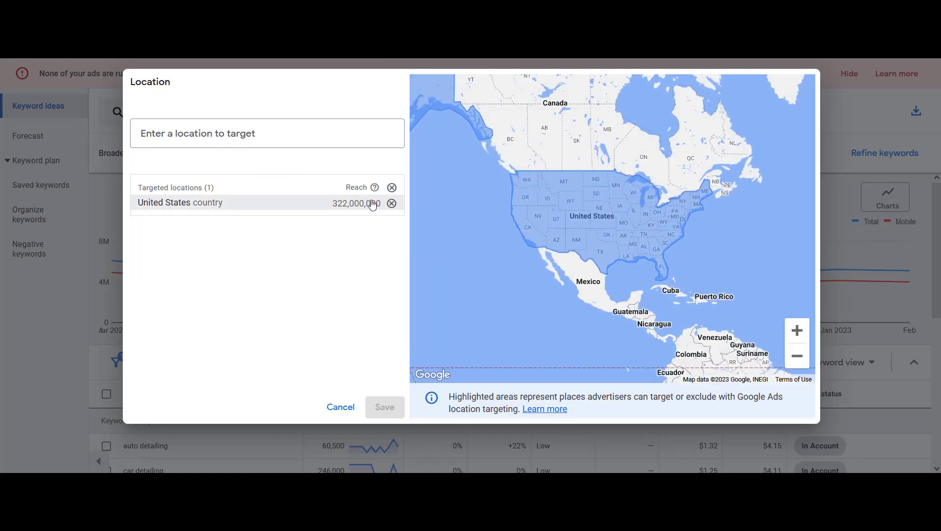
click(391, 204)
click(297, 134)
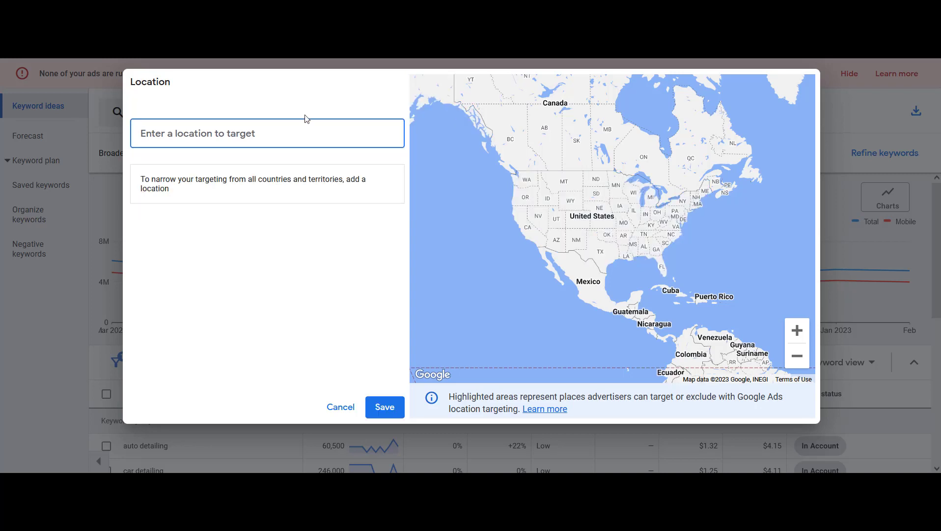
text(belle)
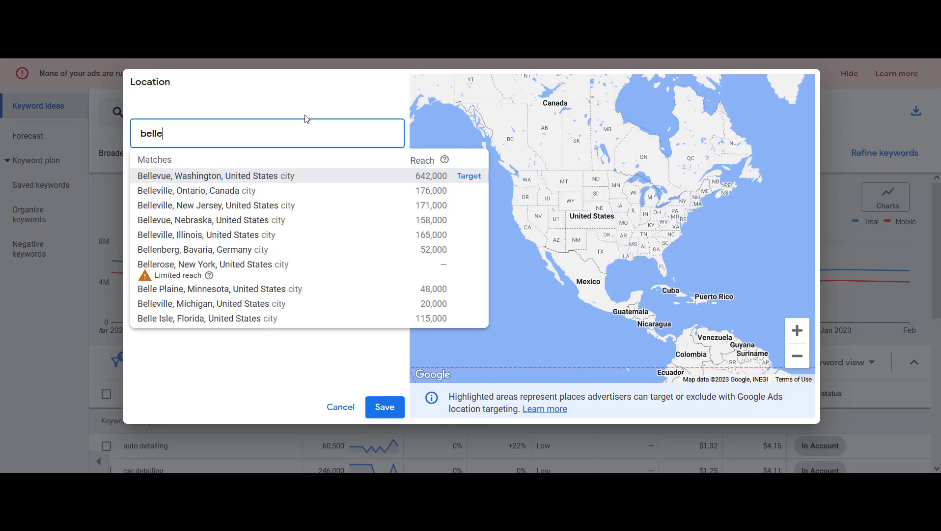
click(462, 176)
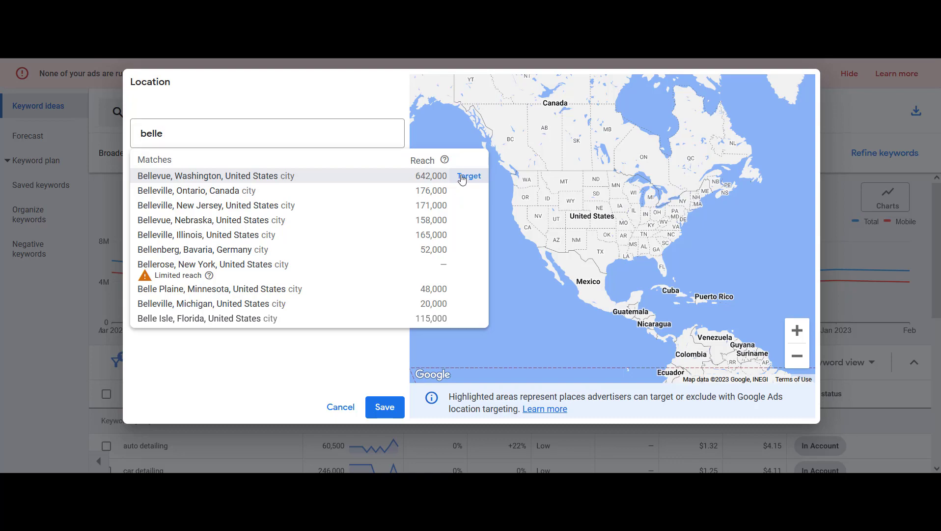
click(382, 407)
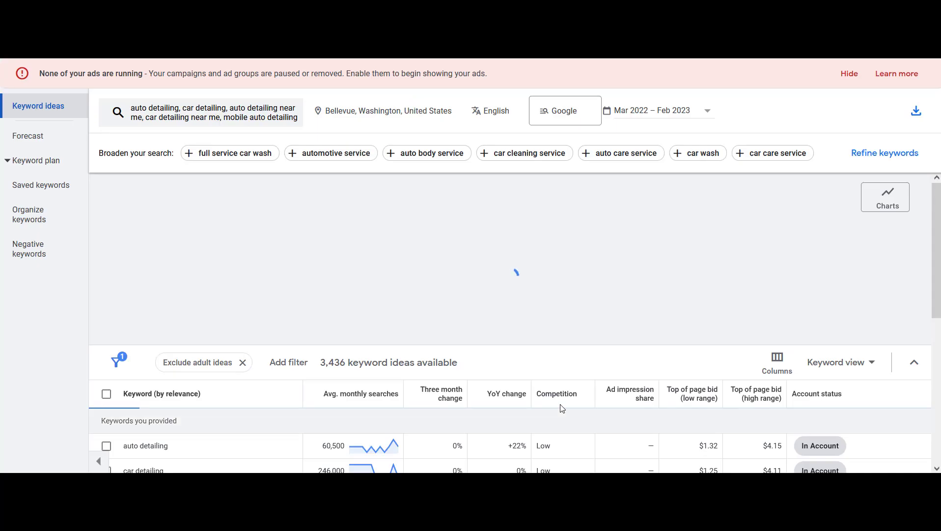
Examine the Bellevue search volumes and top of page bid ranges for the provided keywords
drag(937, 249, 936, 341)
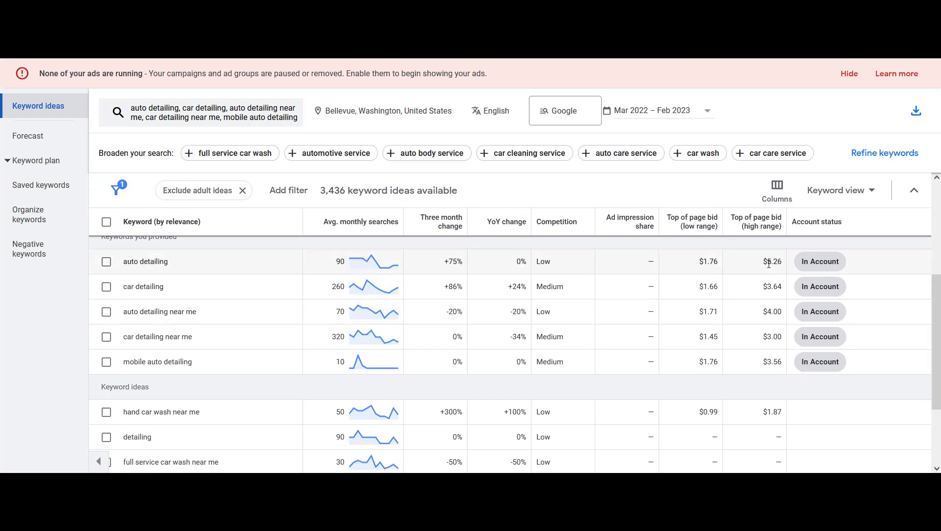
drag(765, 263, 787, 265)
click(769, 260)
drag(764, 286, 779, 312)
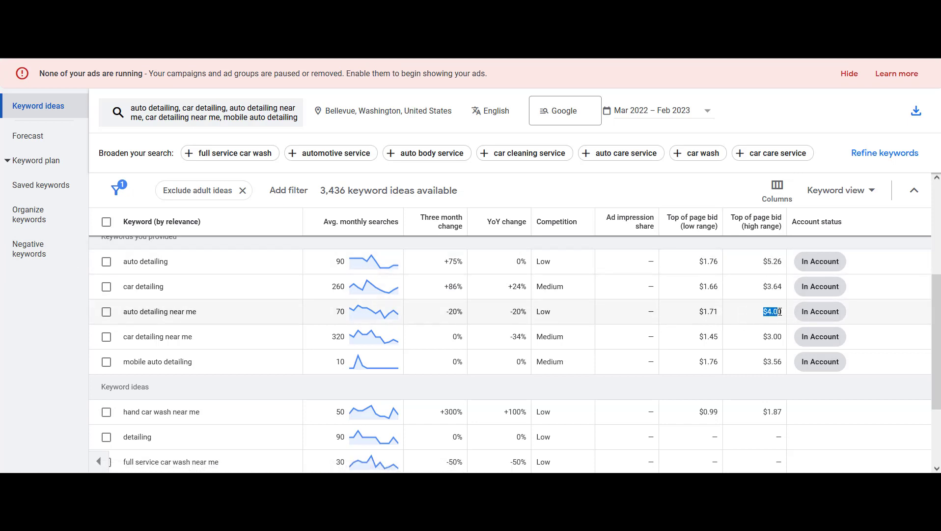
click(750, 316)
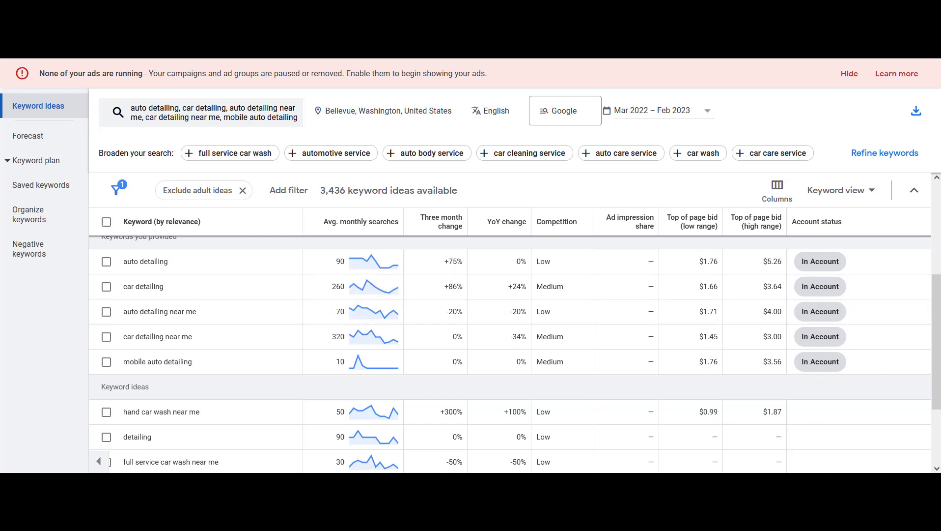
scroll(492, 231, up, 4)
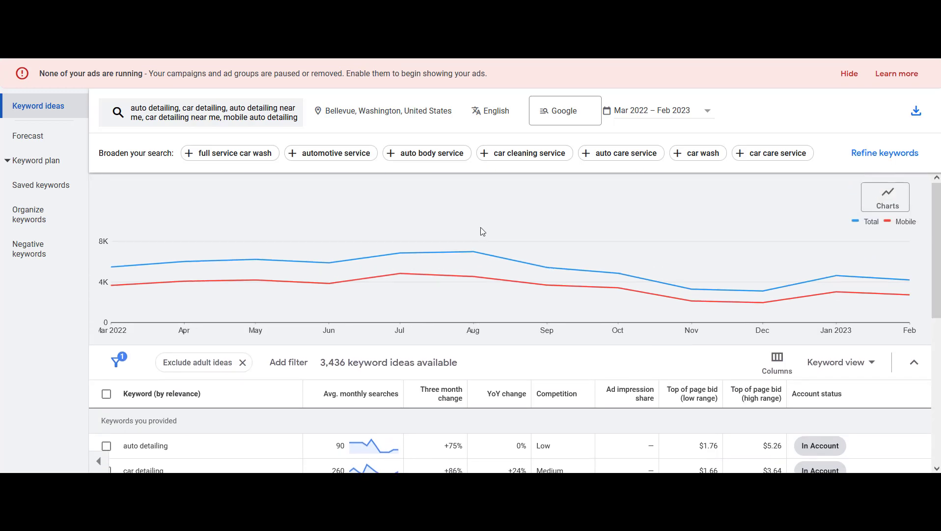
Change the research locations to Seattle and Bellevue, Washington and save
click(431, 115)
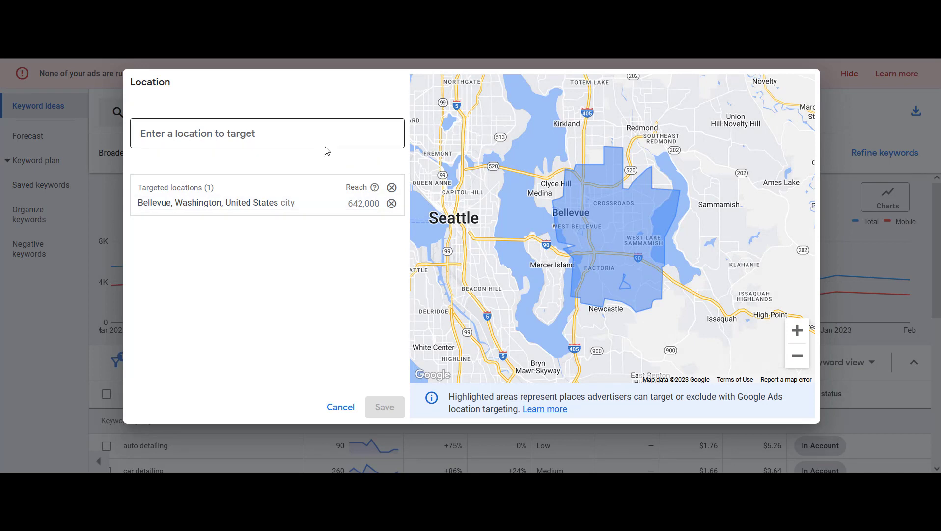
click(392, 204)
click(306, 134)
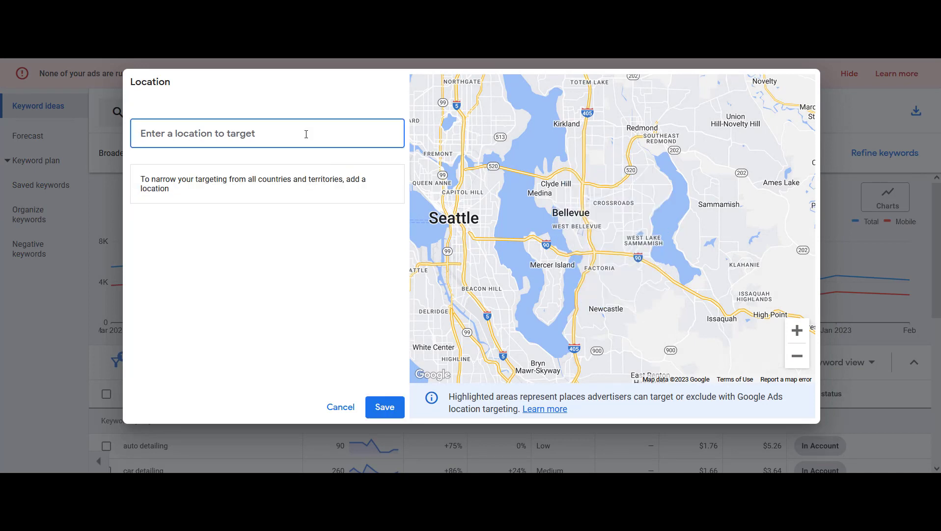
text(seattle)
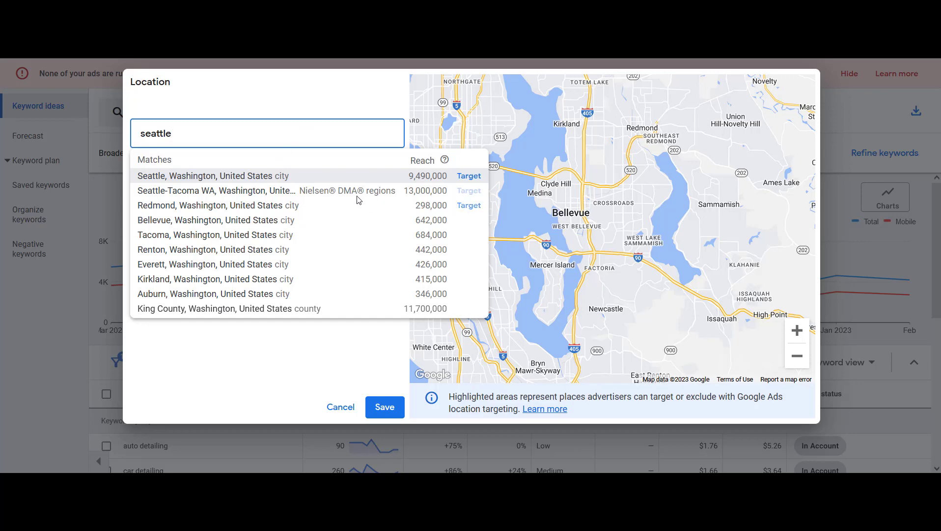
click(462, 177)
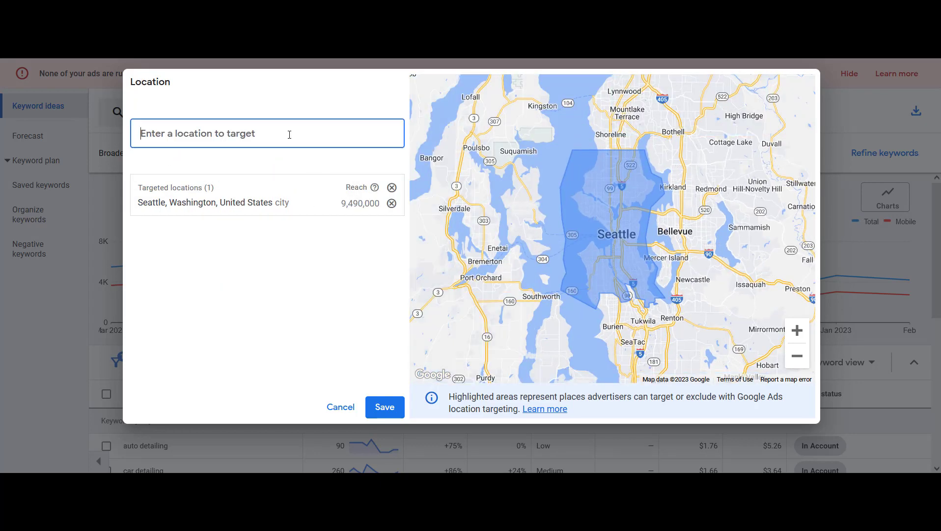
text(bellevue)
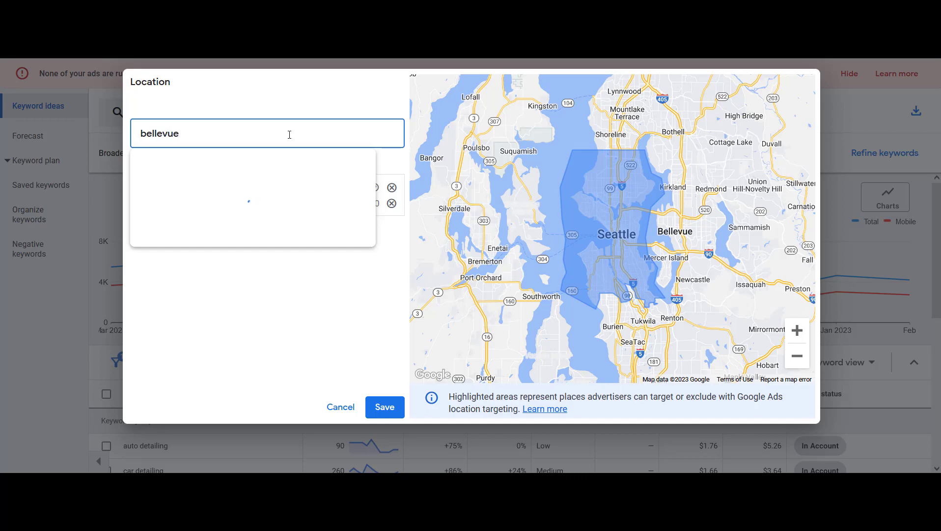
click(469, 175)
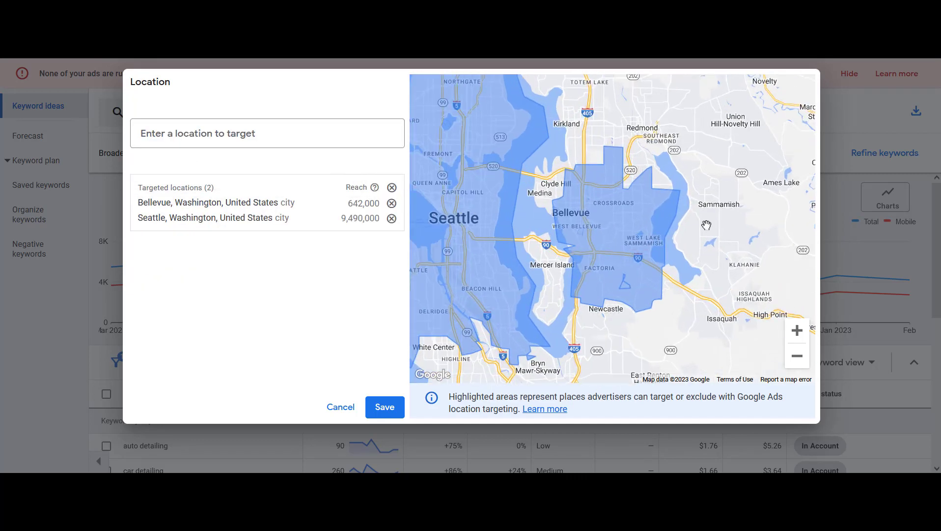
click(388, 408)
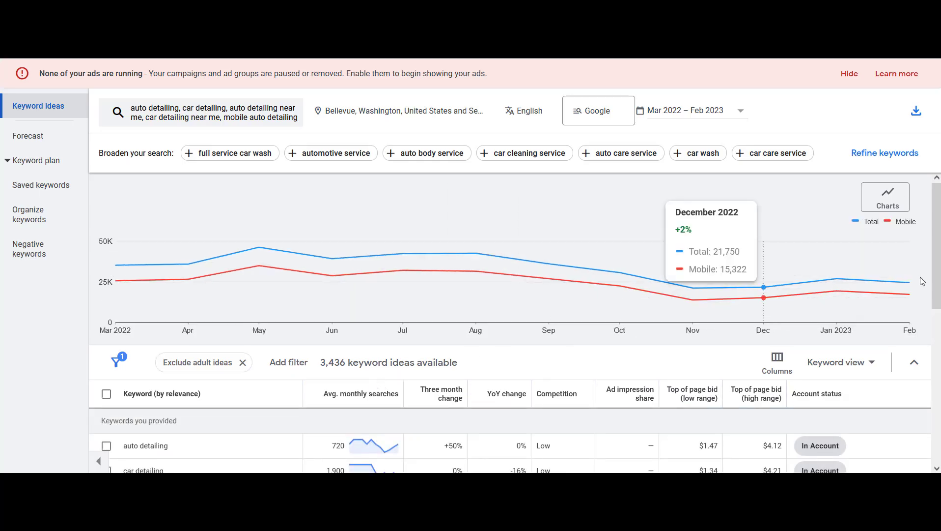
Review the Seattle and Bellevue metrics for the auto detailing keyword
scroll(934, 196, down, 1)
scroll(937, 360, down, 2)
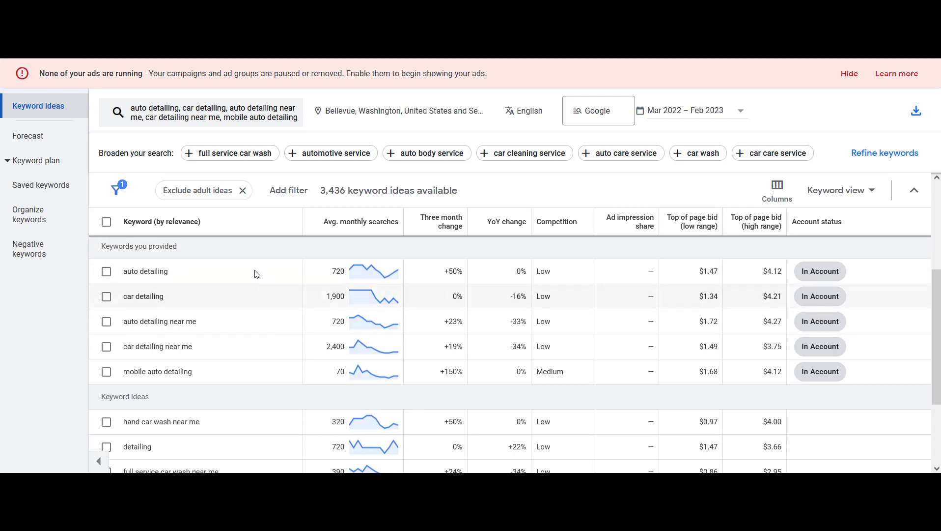
drag(173, 274, 120, 278)
key(ctrl+c)
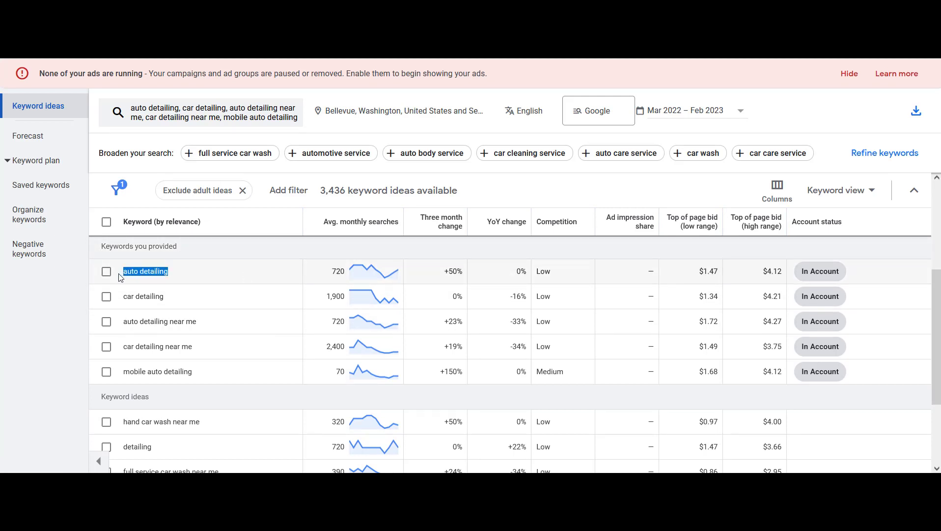
Copy the auto detailing keyword into cell A1 of the Keywords sheet
click(214, 269)
drag(176, 274, 123, 275)
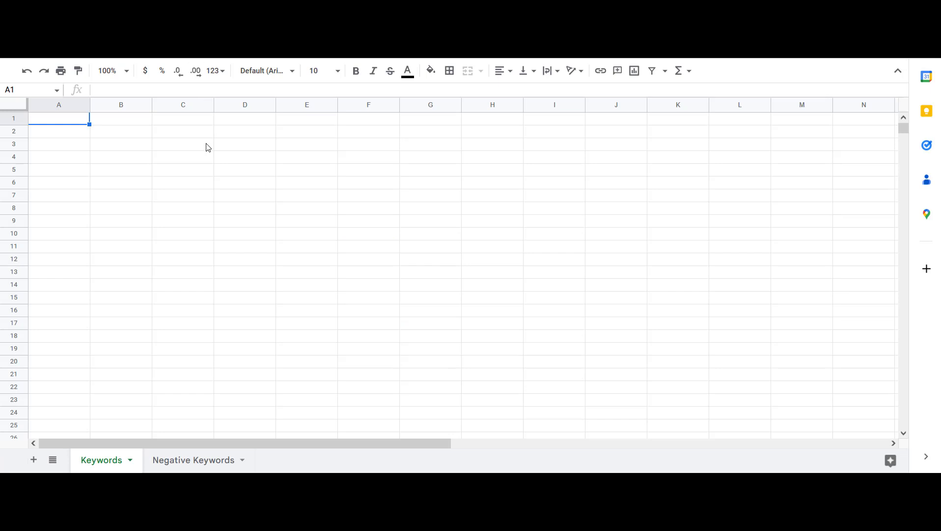
key(ctrl+v)
key(Return)
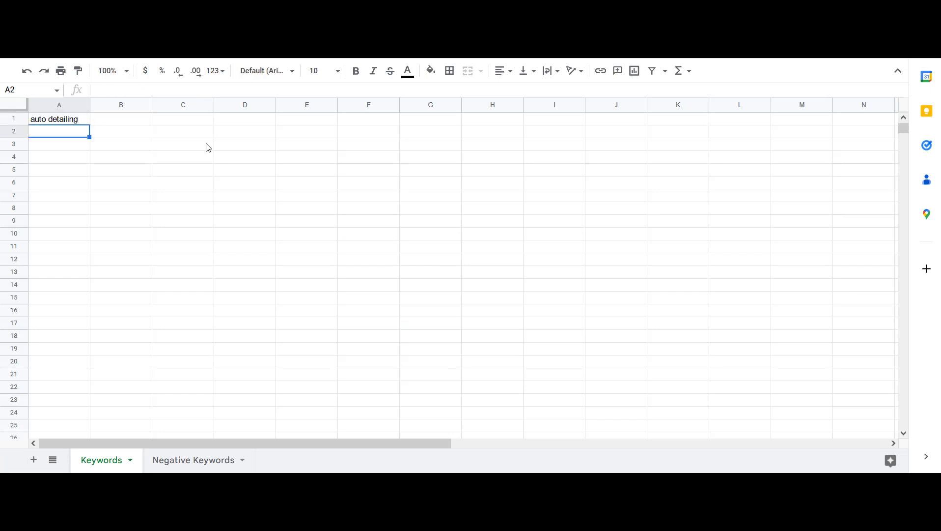
click(202, 123)
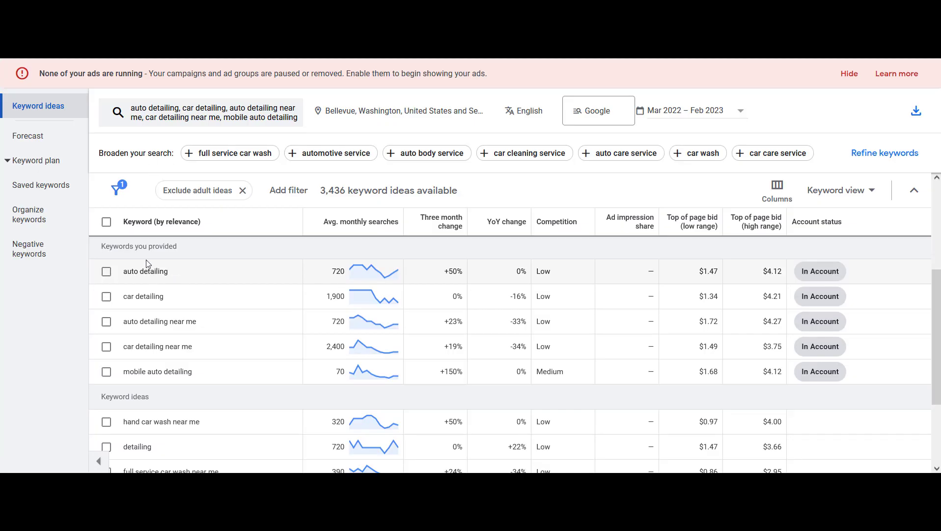
Copy the car detailing keyword into cell C1 of the Keywords sheet
drag(165, 296, 136, 291)
key(ctrl+c)
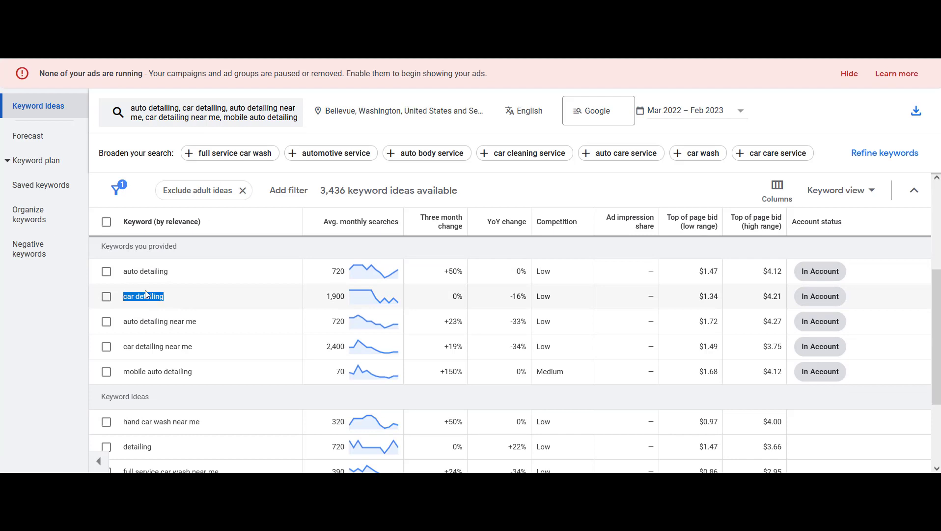
click(202, 10)
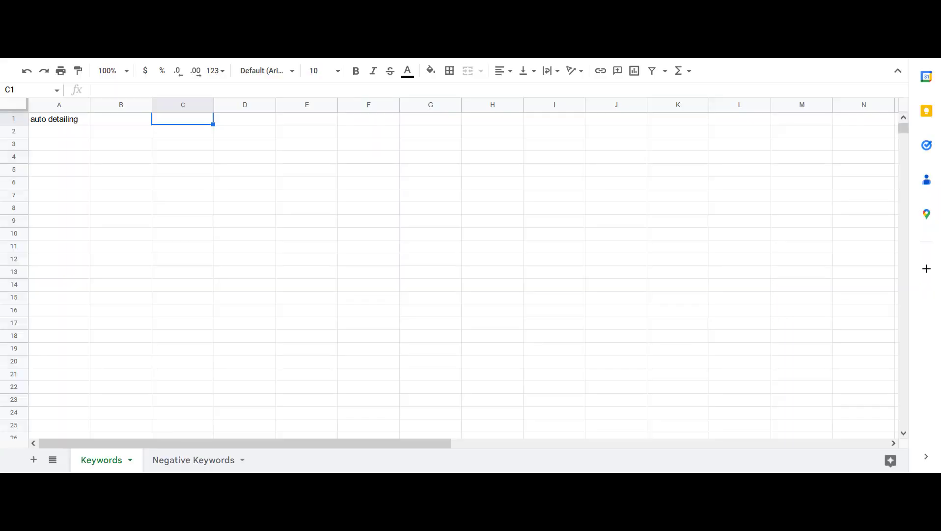
key(Return)
key(ctrl+v)
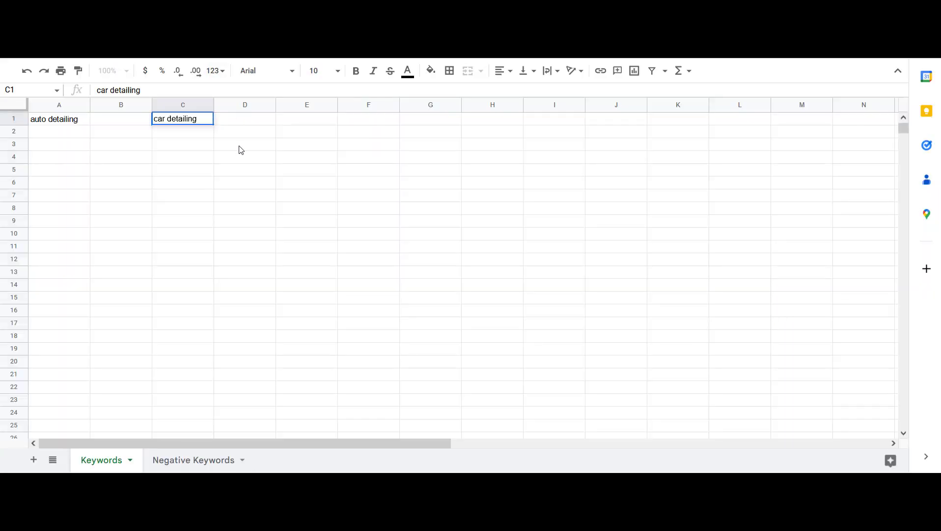
key(Return)
click(93, 10)
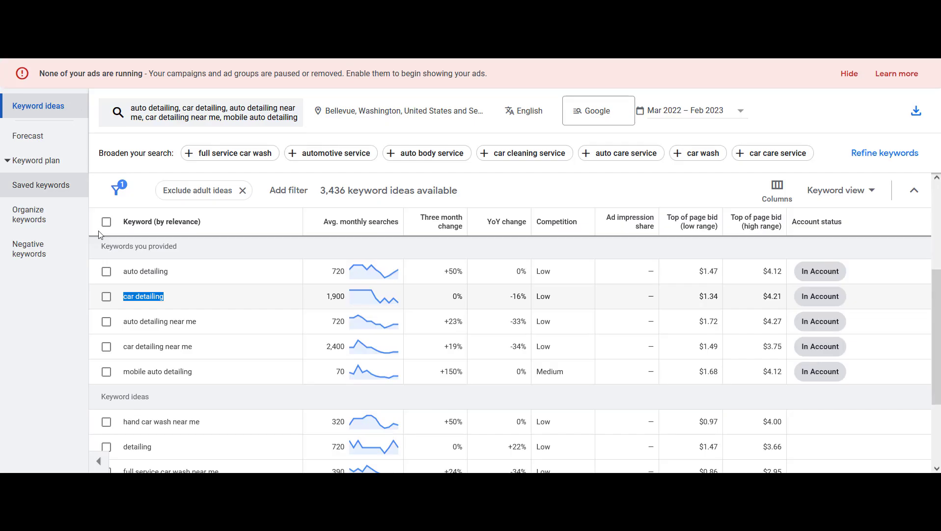
Copy the auto detailing near me keyword into cell A2 of the Keywords sheet
drag(197, 321, 122, 321)
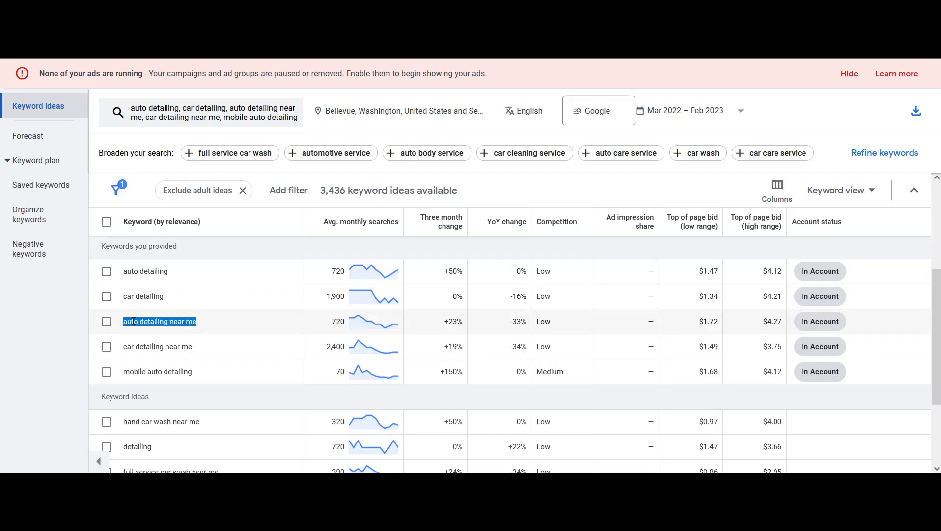
drag(199, 321, 129, 320)
key(ctrl+c)
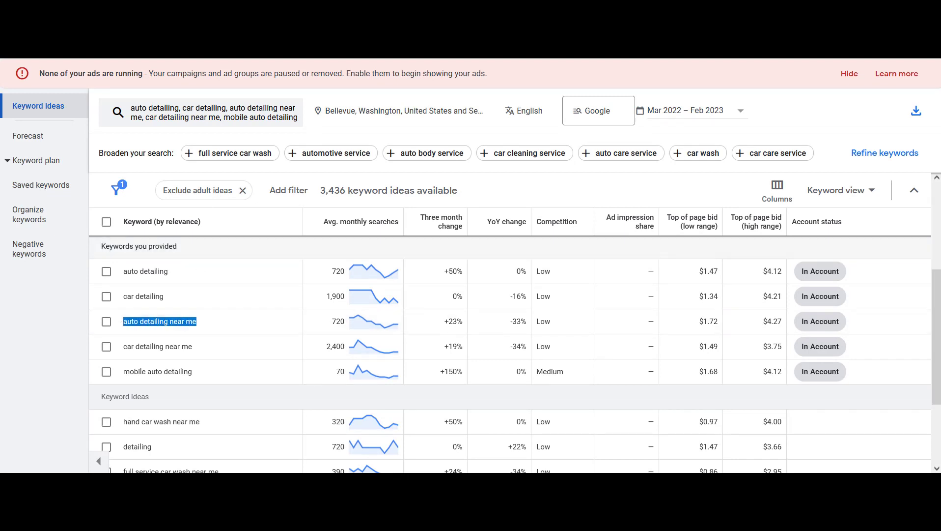
click(216, 10)
click(62, 132)
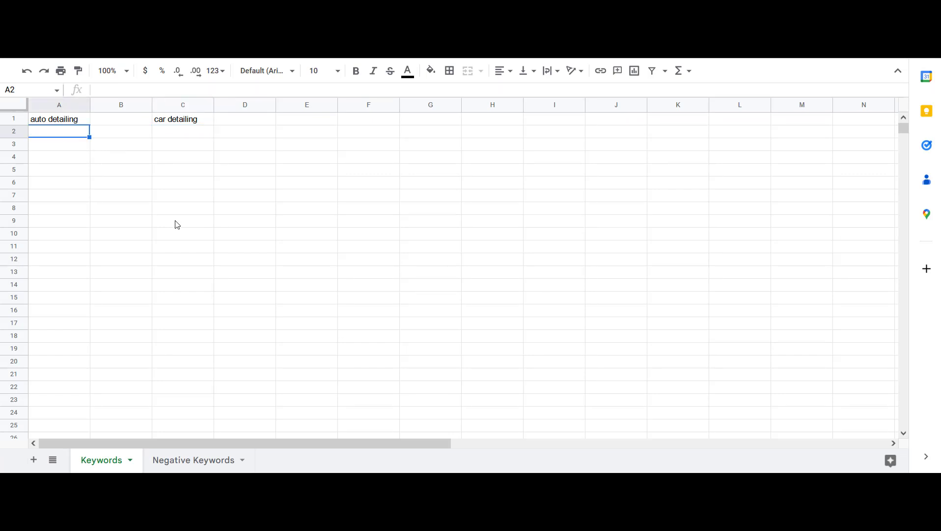
key(ctrl+v)
key(Return)
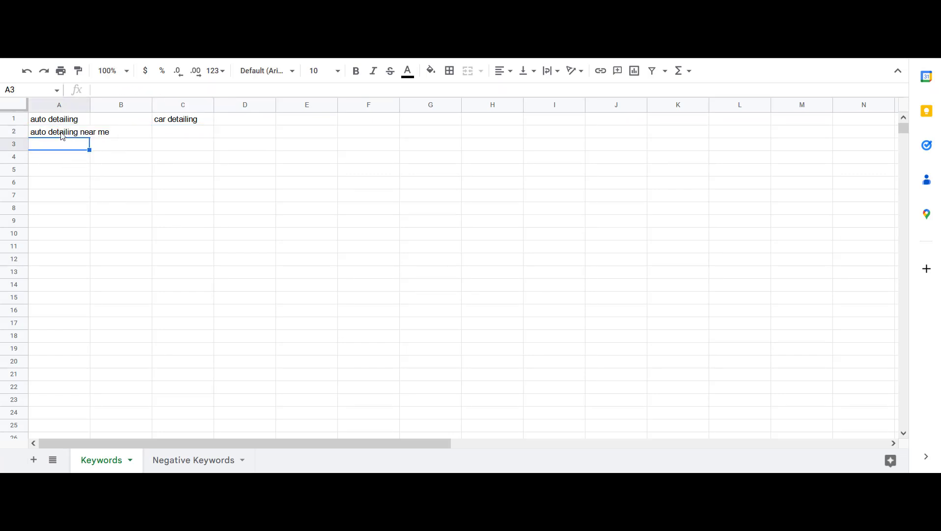
drag(62, 123, 69, 132)
click(74, 153)
Copy the car detailing near me keyword into cell C2 of the Keywords sheet
key(ctrl+Tab)
drag(198, 346, 122, 346)
key(ctrl+c)
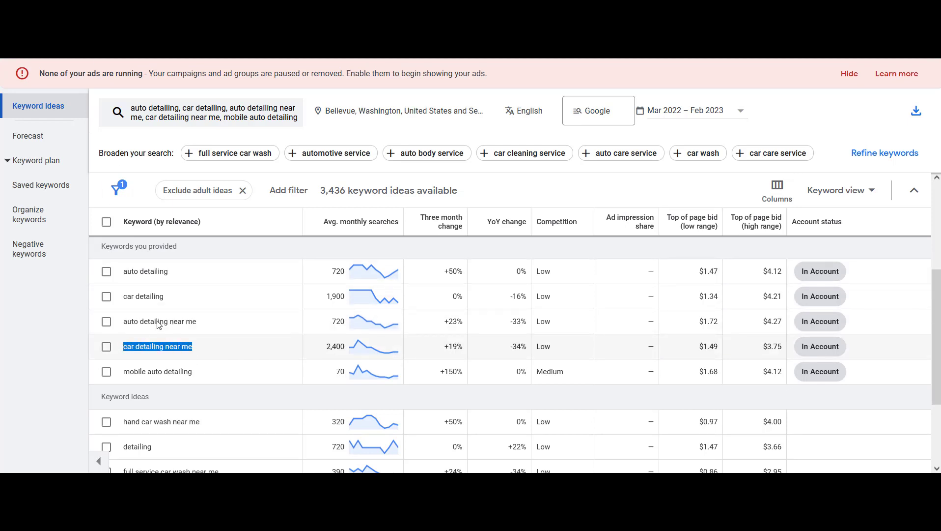
key(ctrl+Tab)
click(198, 133)
key(Return)
key(ctrl+v)
key(Return)
key(ctrl+shift+Tab)
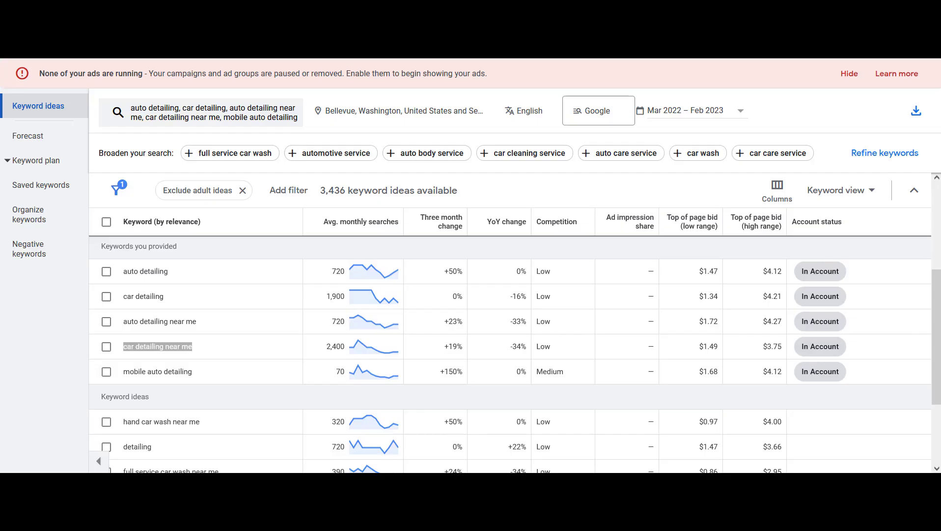
Copy the mobile auto detailing keyword into cell E1 of the Keywords sheet
scroll(510, 344, down, 2)
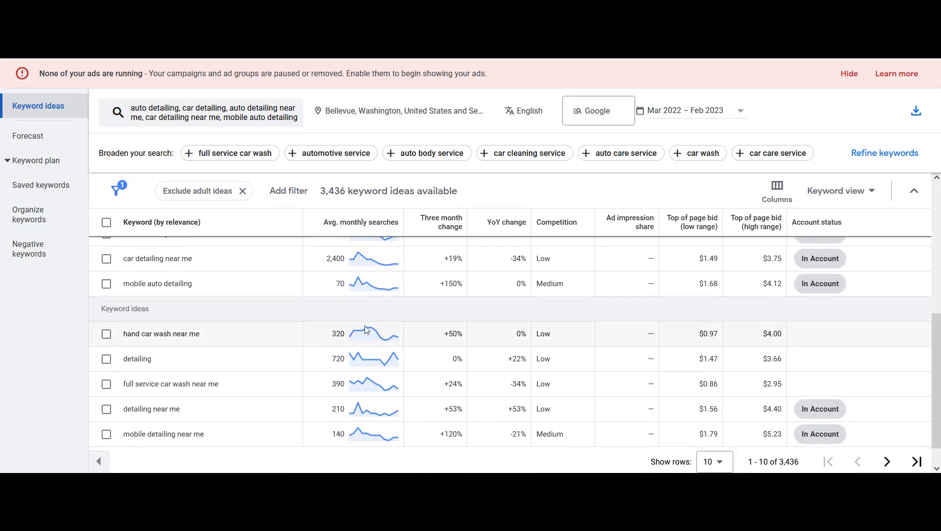
drag(193, 283, 124, 284)
key(ctrl+c)
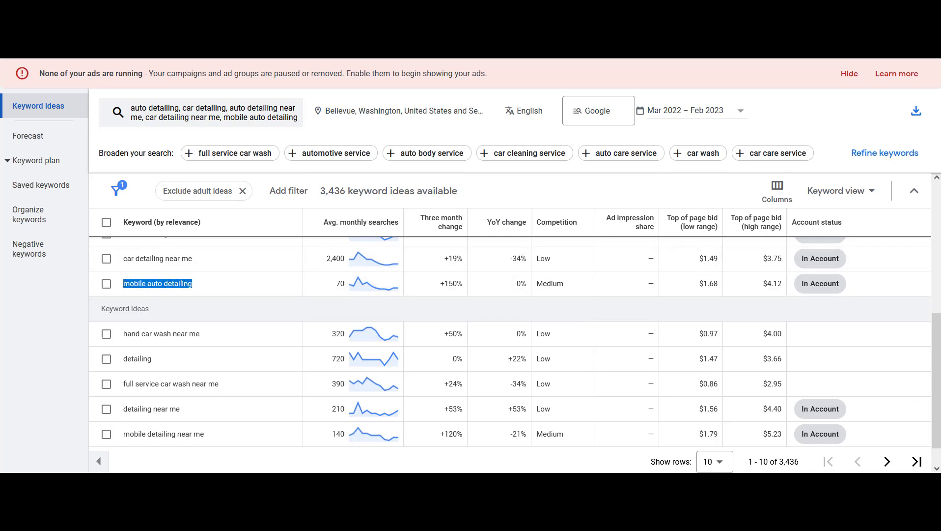
key(alt+Tab)
click(320, 120)
key(ctrl+v)
key(Return)
key(alt+Tab)
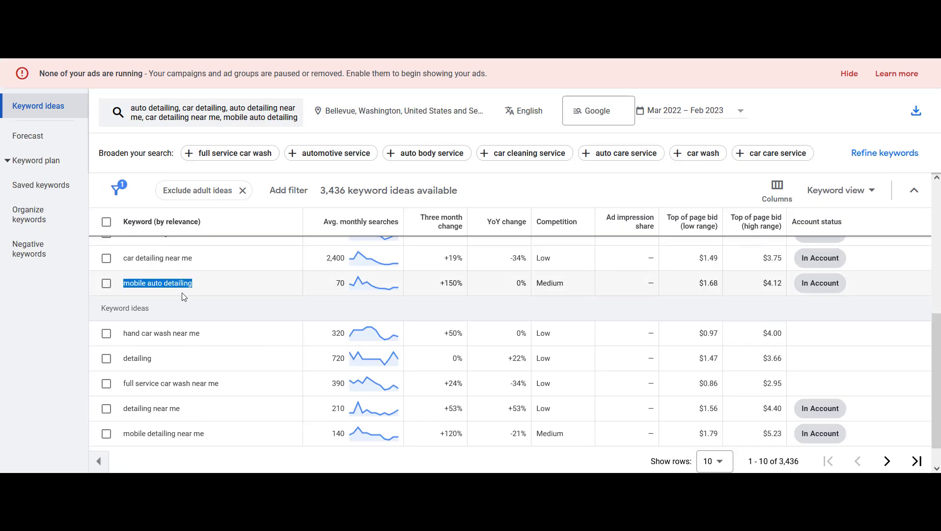
Enter hand car wash near me in cell A1 of the Negative Keywords sheet
drag(209, 336, 121, 334)
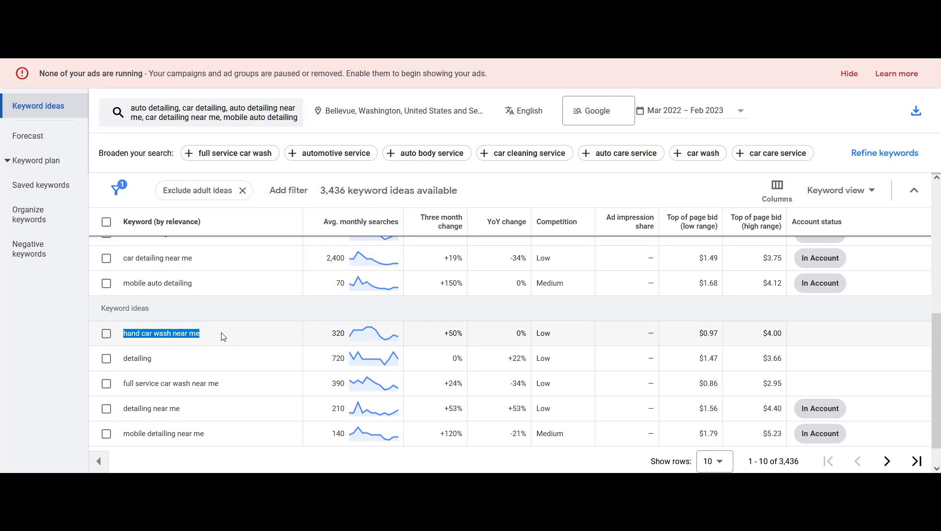
drag(222, 336, 124, 343)
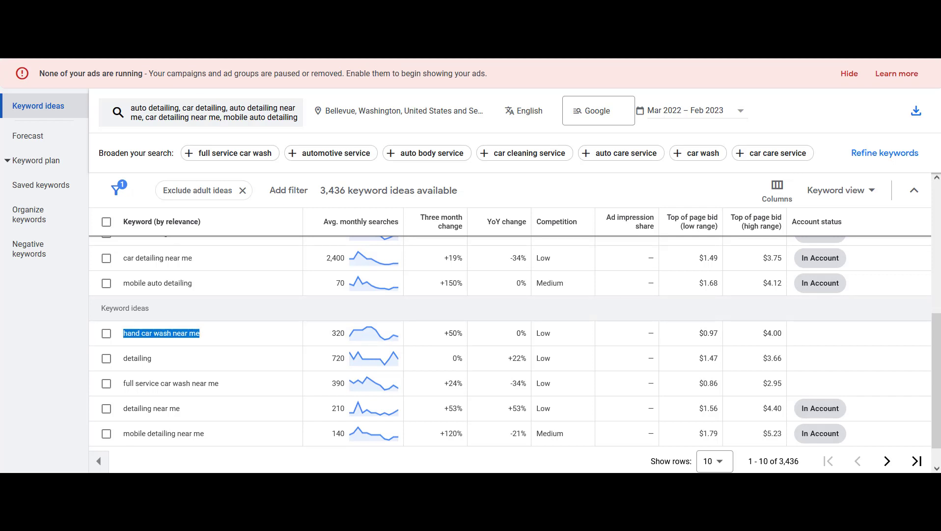
click(207, 30)
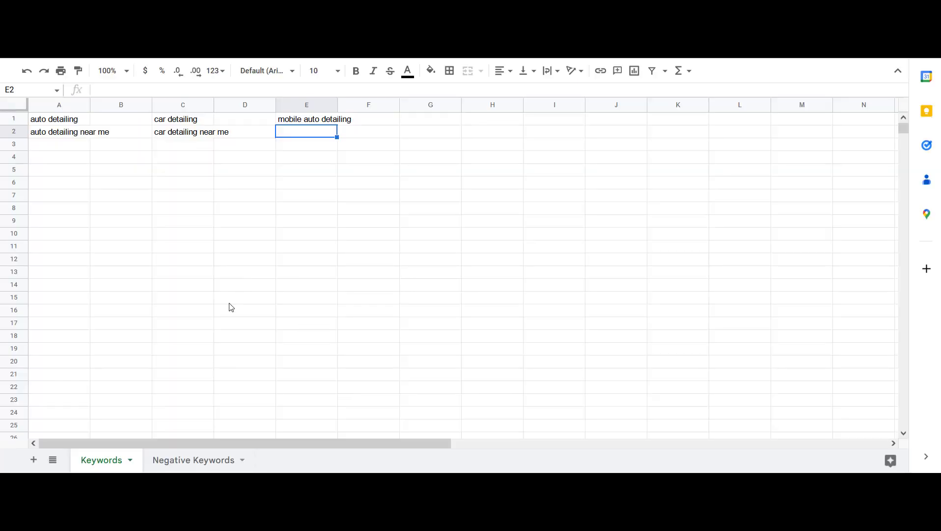
click(198, 461)
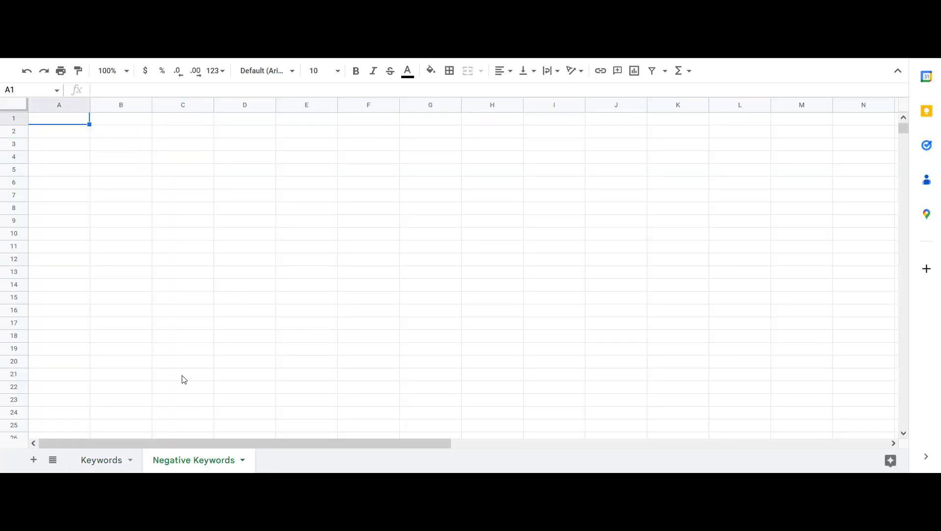
text(hand car wash near me)
key(Return)
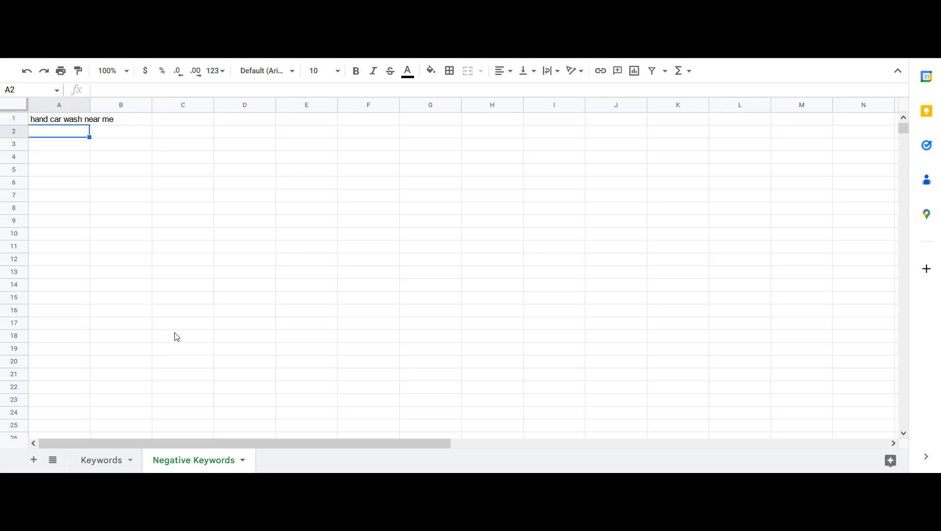
click(55, 123)
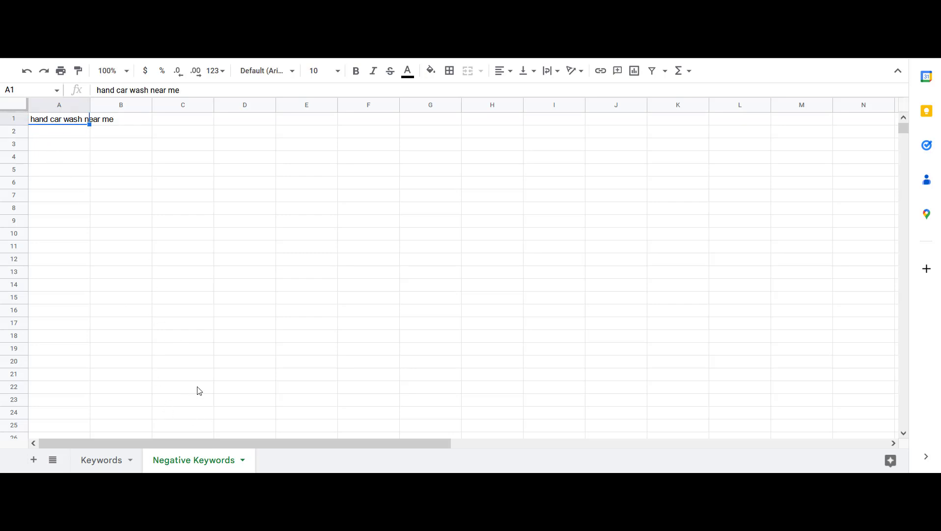
click(73, 136)
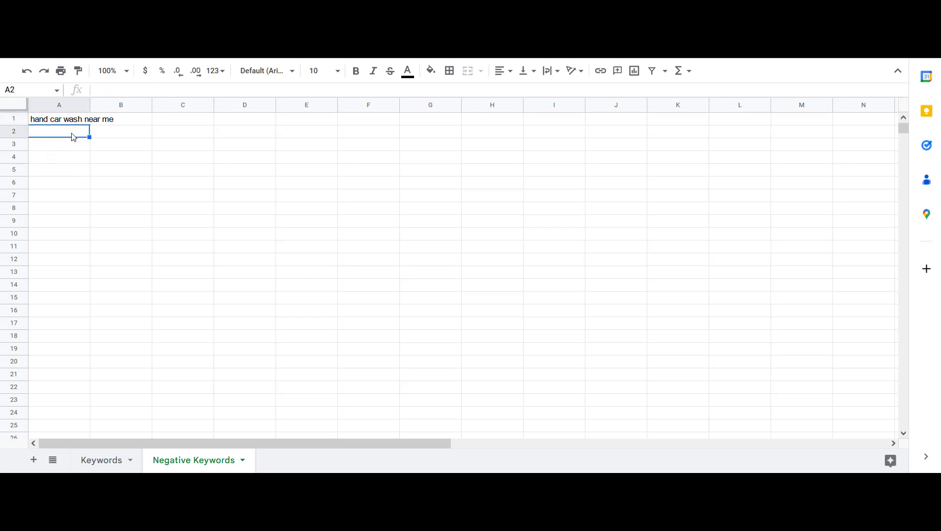
click(72, 121)
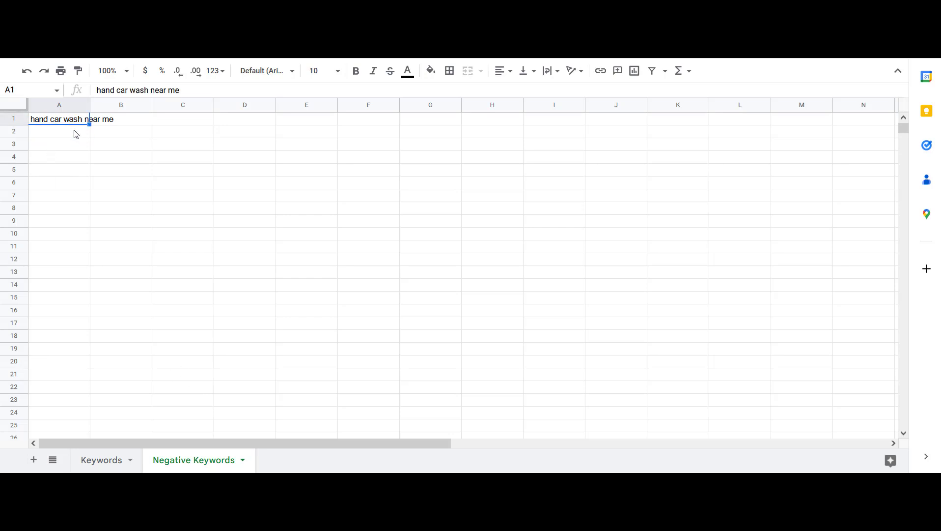
click(76, 134)
click(73, 123)
click(98, 460)
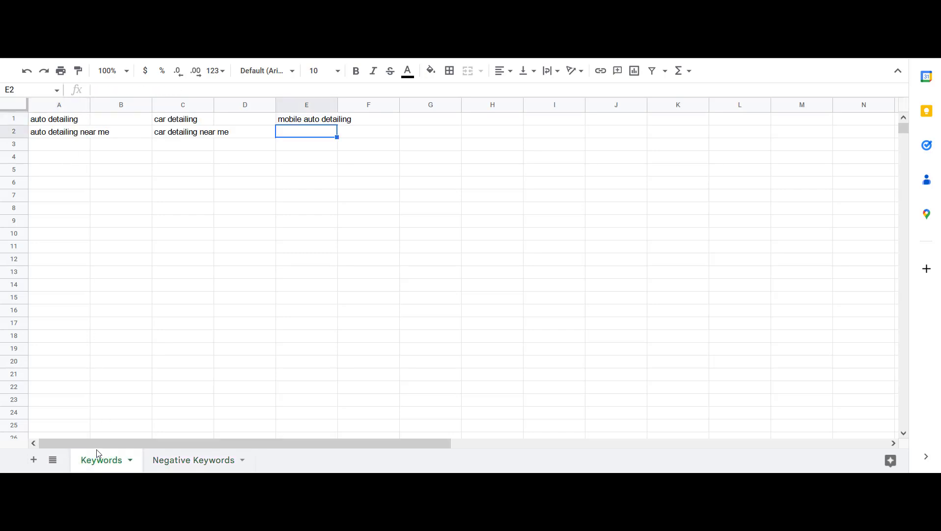
click(105, 30)
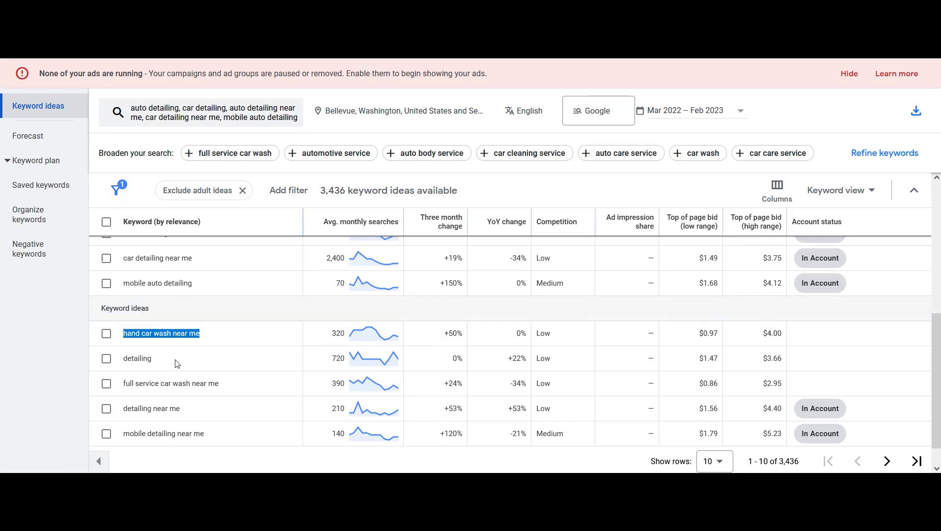
drag(162, 364, 115, 358)
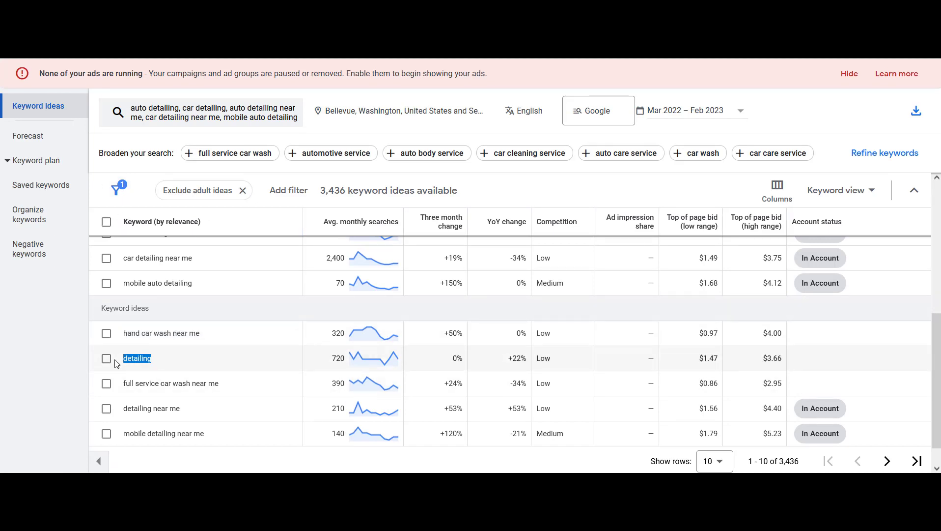
click(142, 358)
drag(161, 362, 123, 361)
click(162, 358)
scroll(864, 382, down, 2)
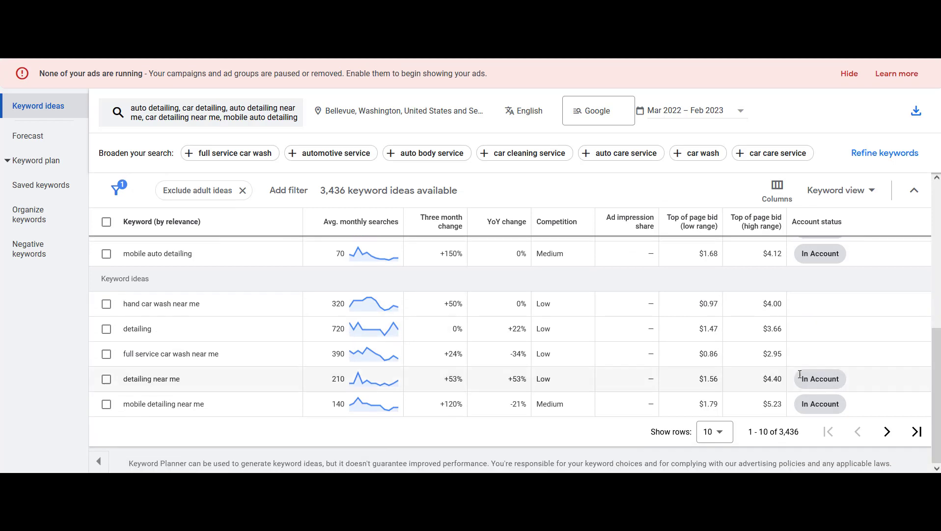
Show 100 rows per page in the keyword ideas list
click(718, 433)
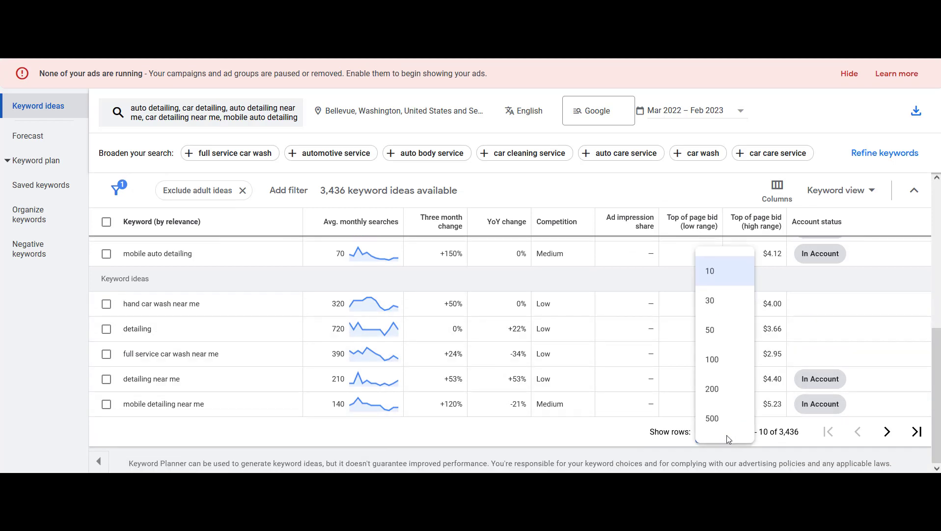
click(712, 360)
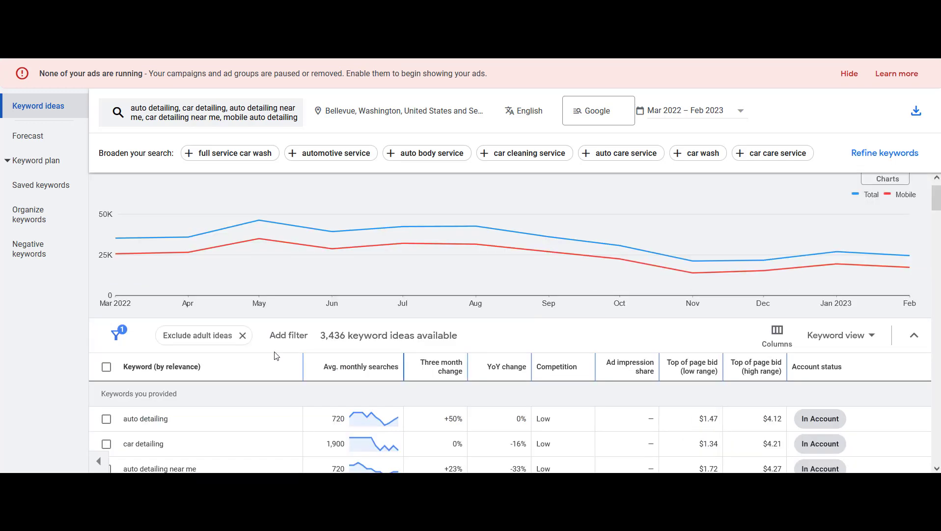
scroll(227, 323, down, 6)
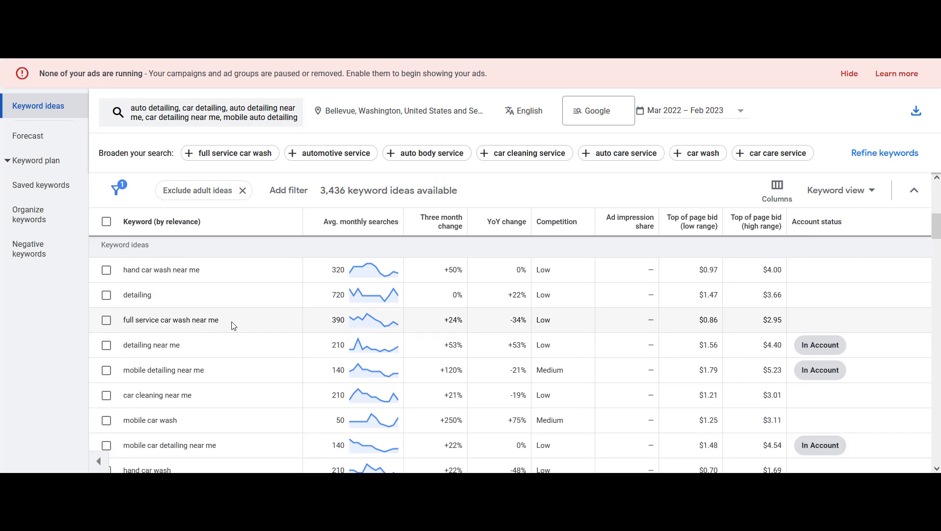
Copy the full service car wash near me idea into cell A2 of the Negative Keywords sheet
drag(228, 326, 132, 330)
key(ctrl+c)
click(224, 7)
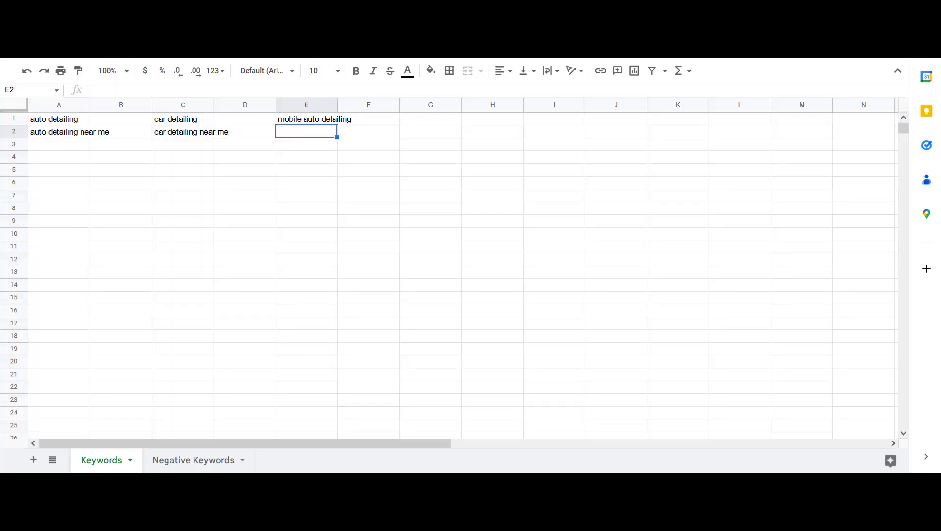
click(194, 461)
key(Down)
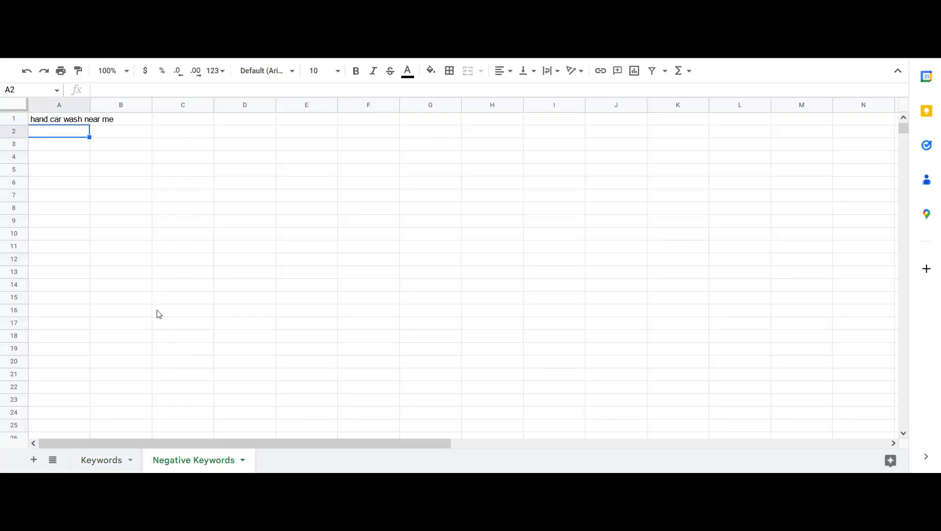
key(ctrl+v)
key(Down)
click(148, 15)
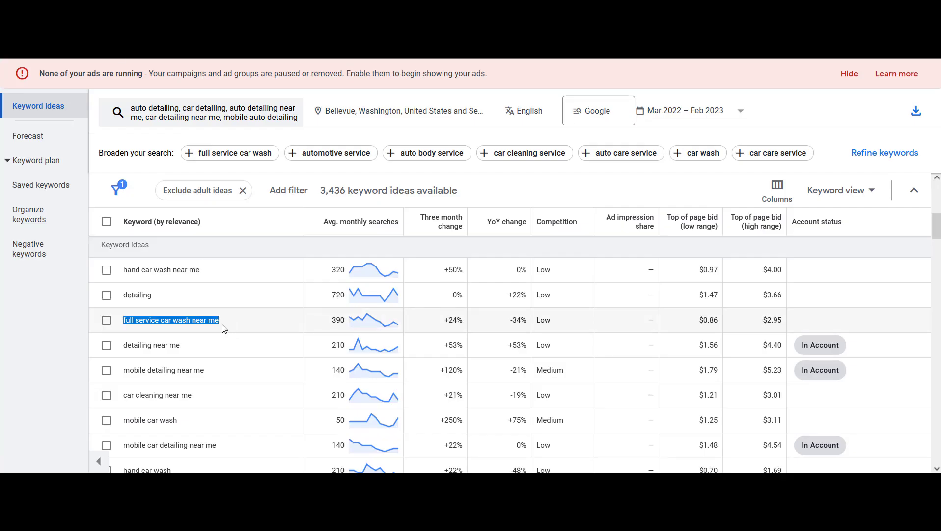
Copy the detailing near me keyword idea into cell A3 of the Keywords sheet
drag(181, 345, 123, 344)
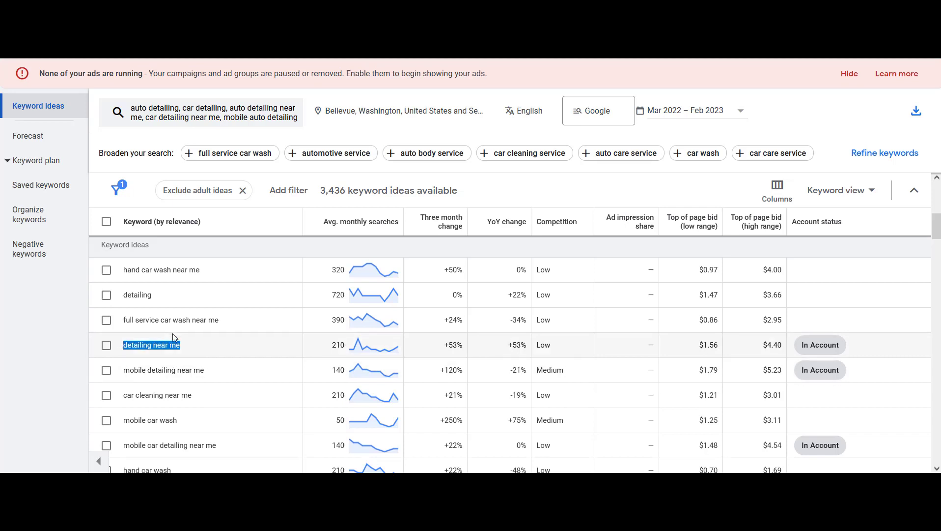
drag(152, 294, 121, 294)
drag(189, 347, 114, 349)
key(ctrl+c)
click(211, 10)
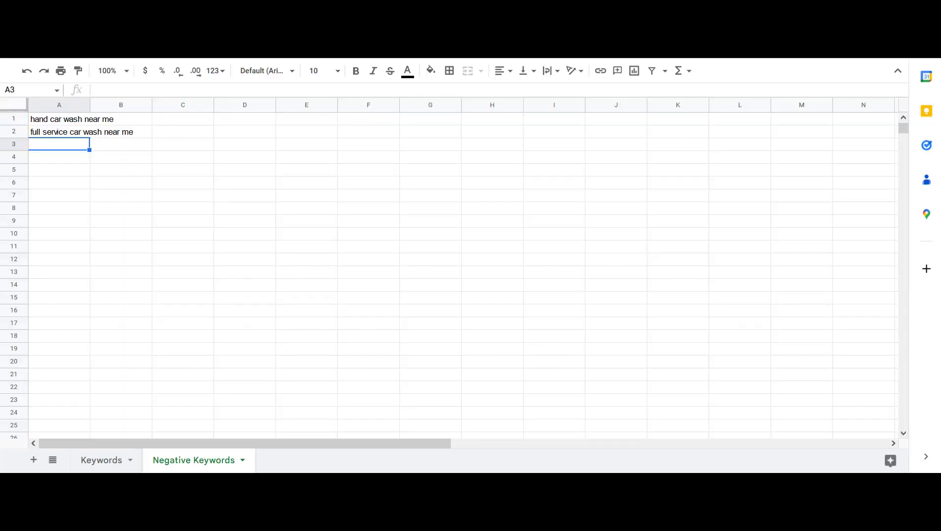
click(109, 460)
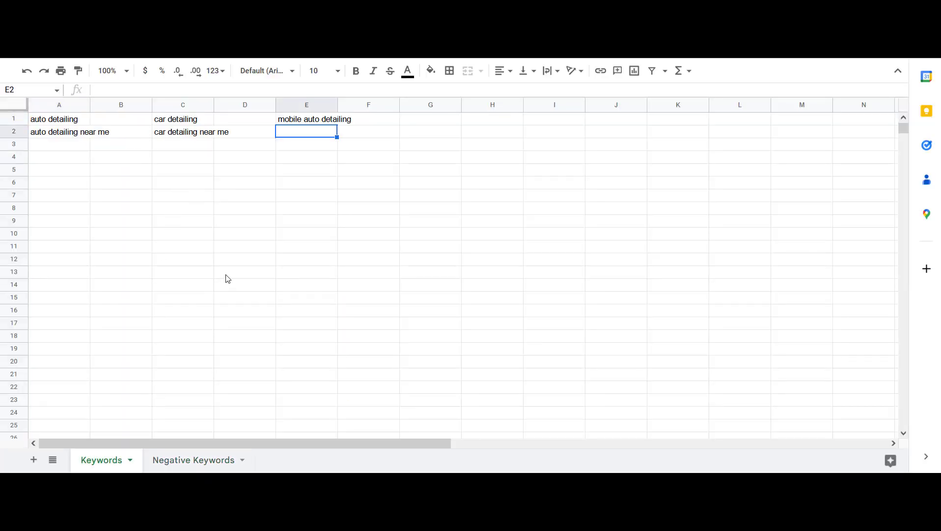
click(52, 146)
key(ctrl+v)
key(Return)
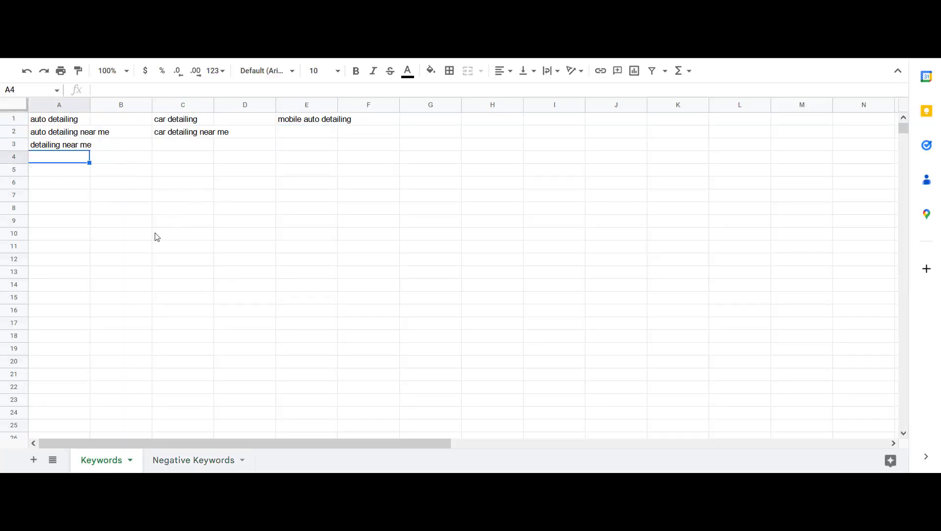
Copy the mobile detailing near me idea into cell E2 of the Keywords sheet
click(113, 10)
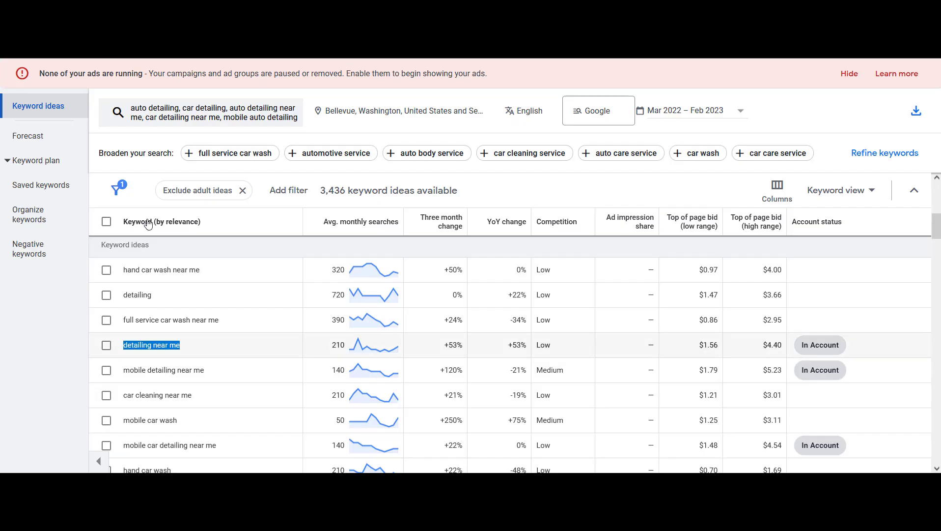
drag(207, 371, 124, 370)
key(ctrl+c)
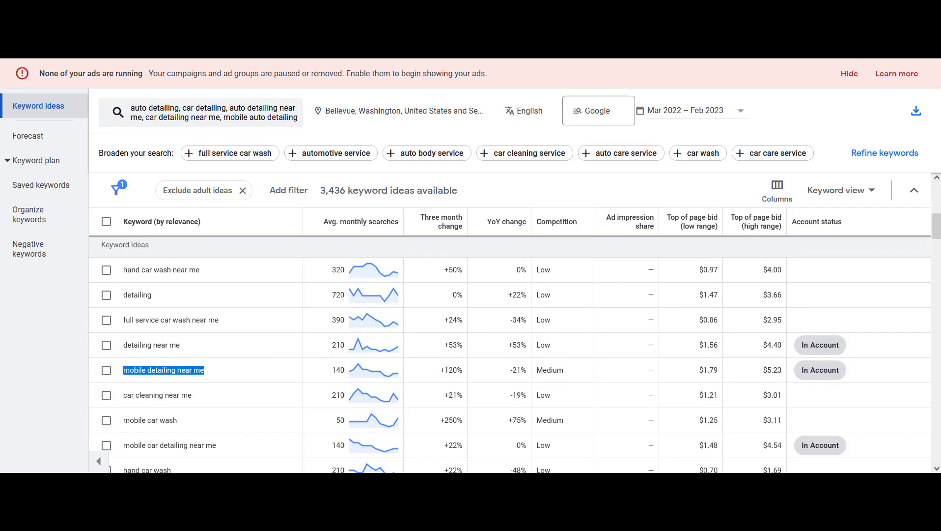
click(310, 10)
click(325, 132)
key(ctrl+v)
key(Return)
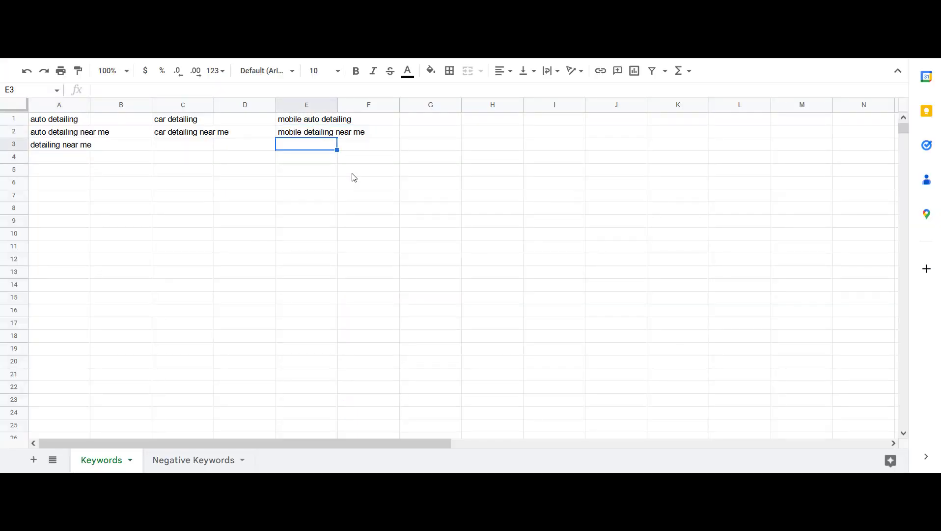
Scroll down the keyword ideas and examine the car cleaning near me and mobile car wash entries
click(113, 10)
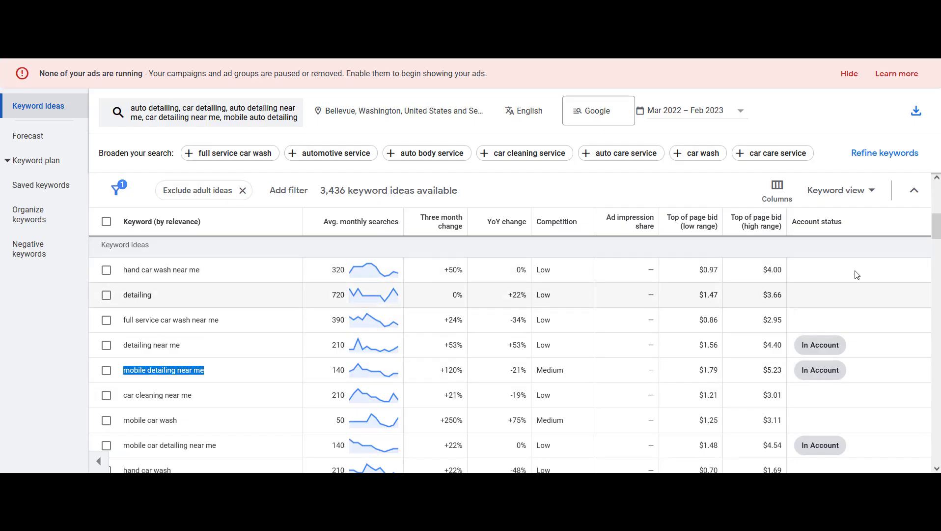
scroll(936, 236, down, 1)
scroll(936, 236, down, 2)
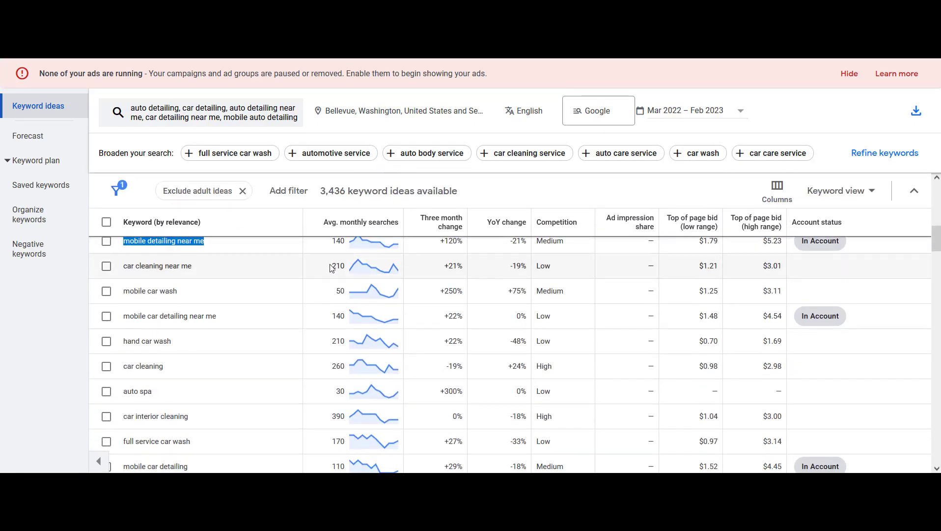
click(221, 266)
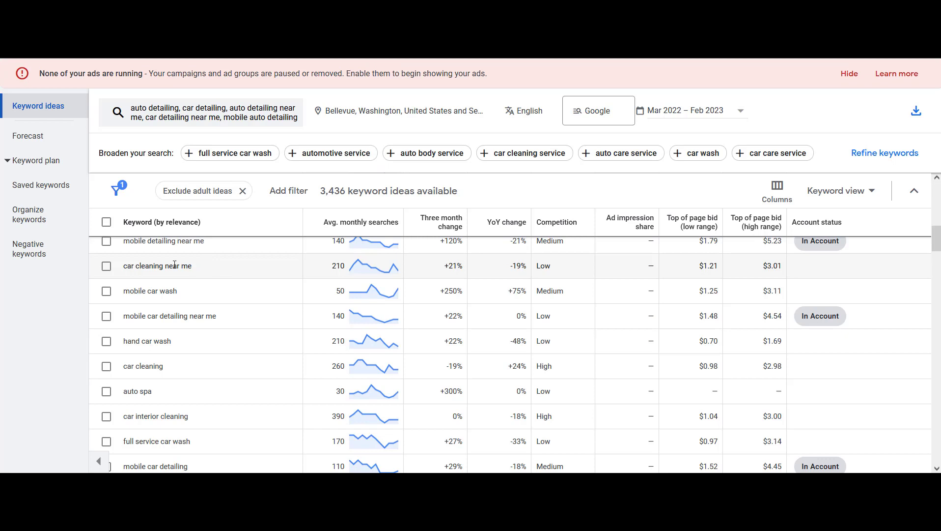
drag(192, 268, 107, 268)
click(215, 268)
drag(211, 242, 126, 241)
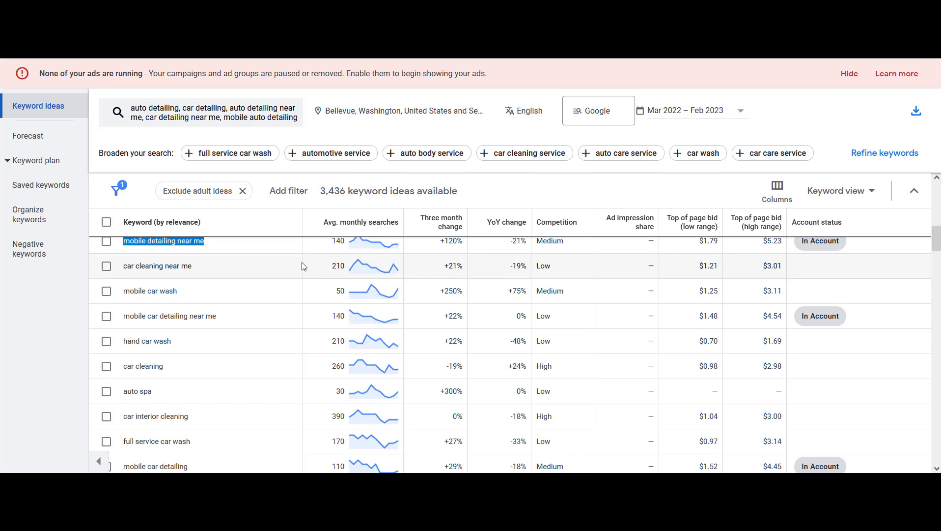
click(213, 268)
drag(192, 296, 144, 296)
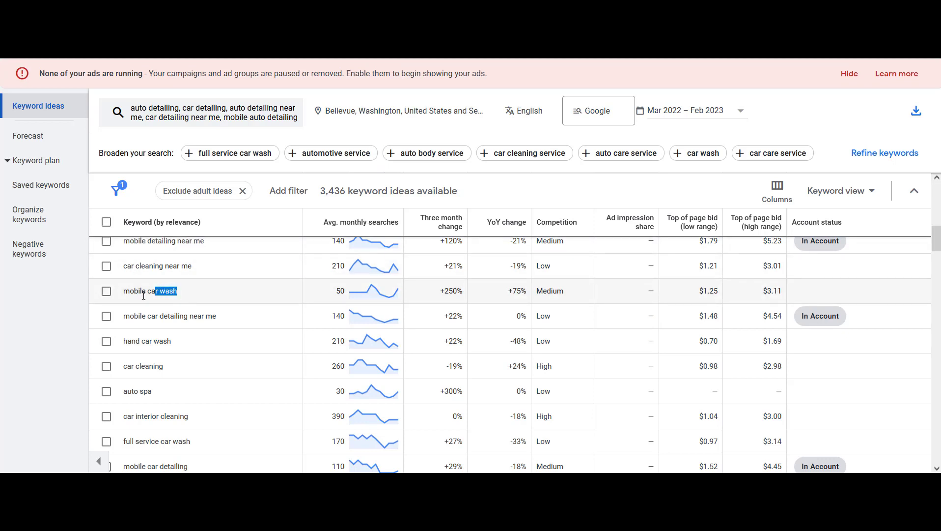
click(225, 295)
drag(189, 292, 120, 293)
click(229, 295)
Copy the mobile car detailing near me idea into cell E3 of the Keywords sheet
drag(226, 321, 117, 317)
key(ctrl+c)
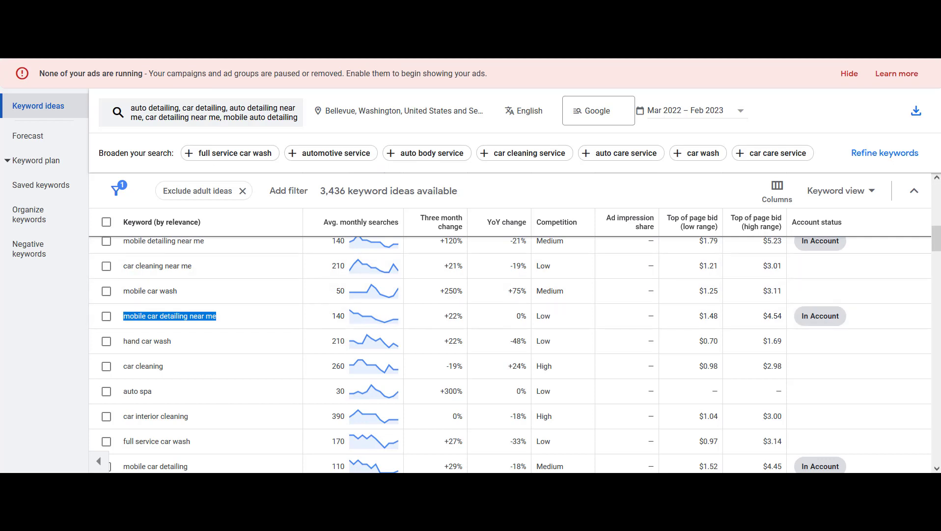
click(245, 29)
double_click(307, 141)
key(ctrl+v)
key(Return)
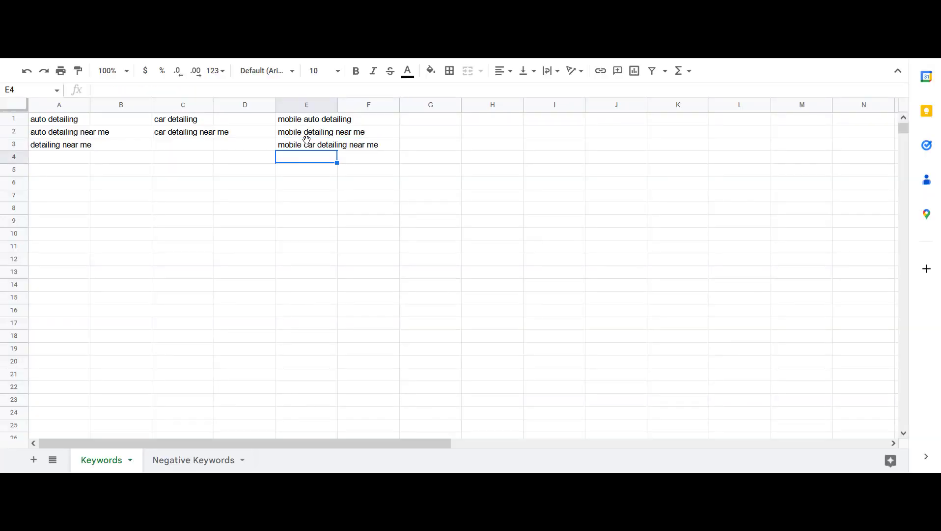
Copy the paint correction idea from further down the list into cell G1 of the Keywords sheet
key(ctrl+shift+Tab)
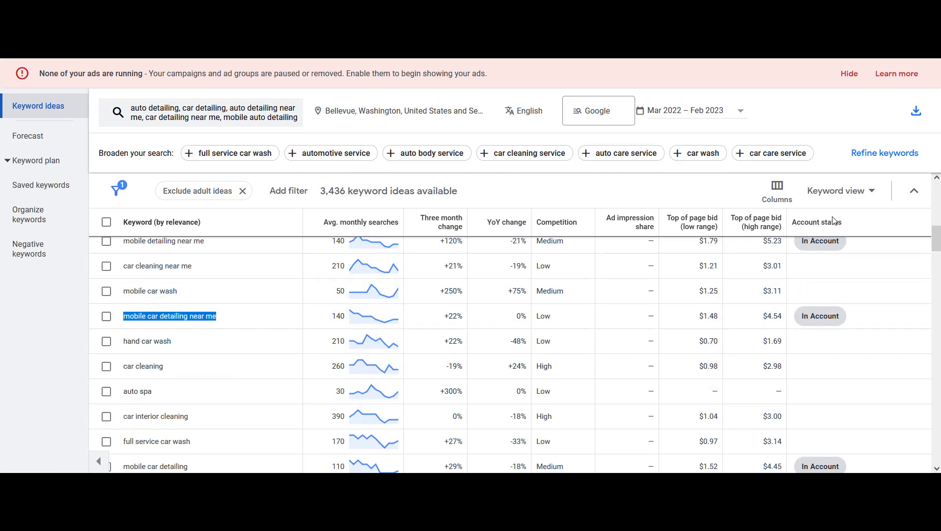
scroll(145, 377, down, 2)
scroll(146, 377, down, 2)
scroll(510, 354, down, 3)
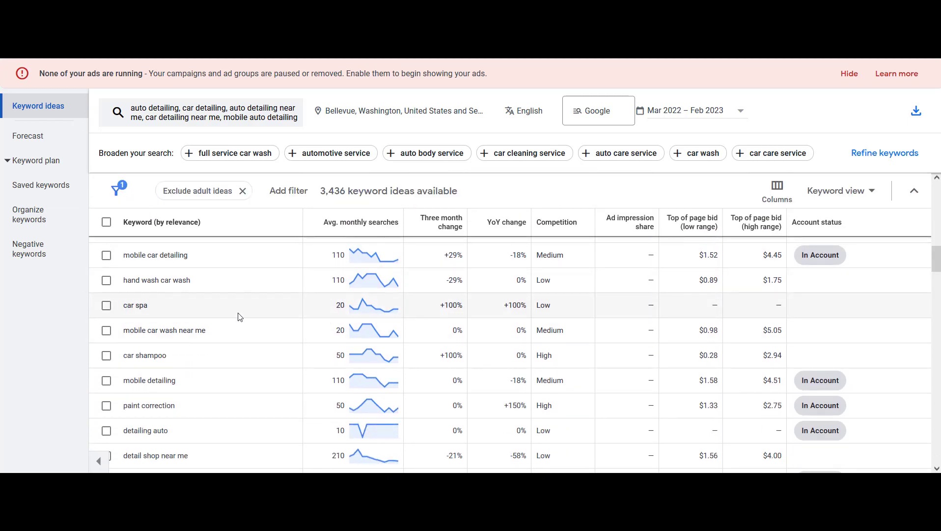
drag(185, 408, 116, 411)
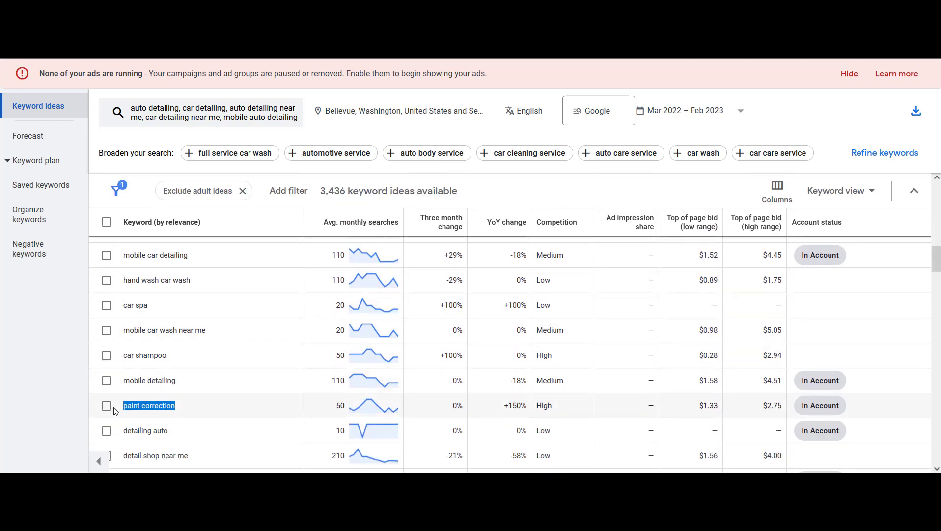
key(ctrl+Tab)
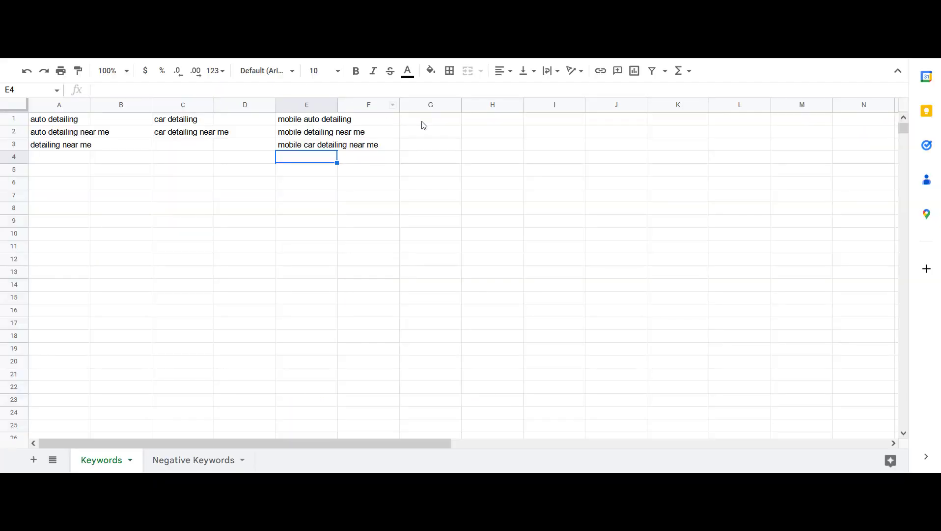
click(446, 122)
key(ctrl+v)
key(Return)
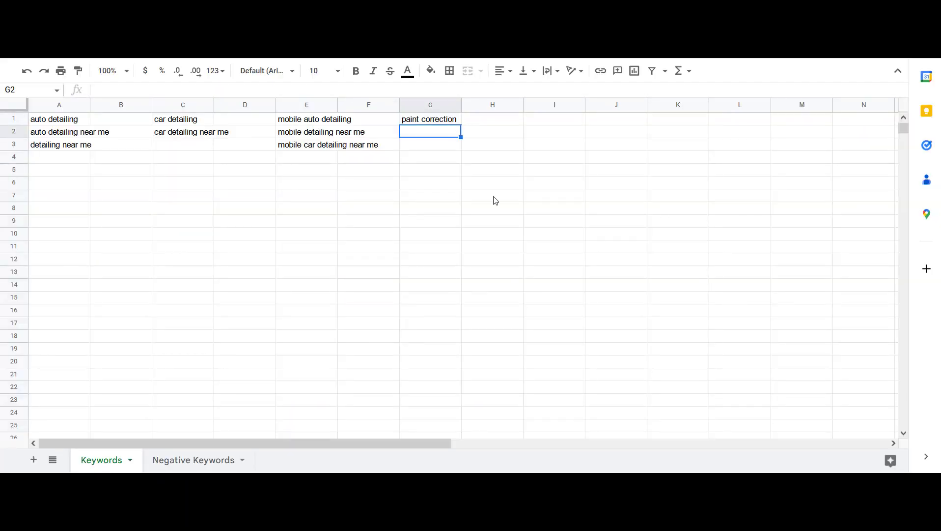
Enter auto detailing, car detailing and mobile auto detailing in cells A8 to A10 of the Keywords sheet
click(74, 210)
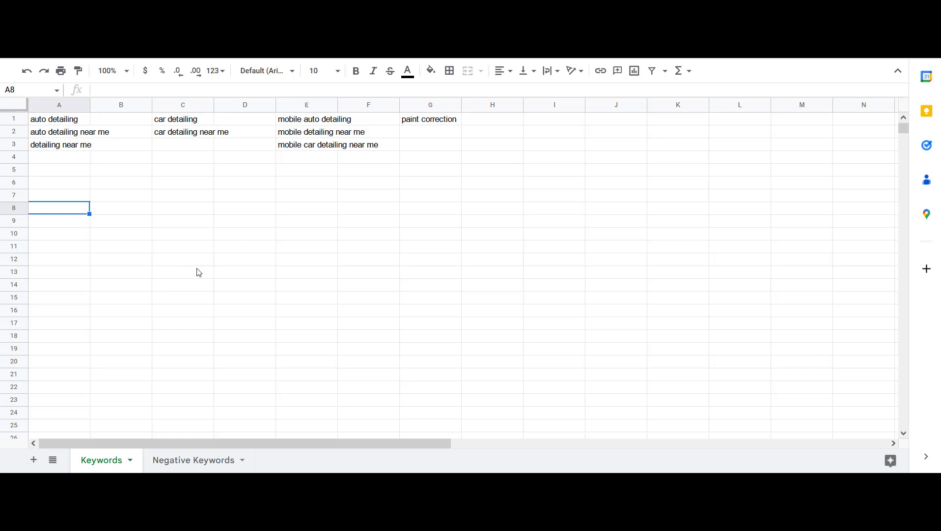
text(auto detailing)
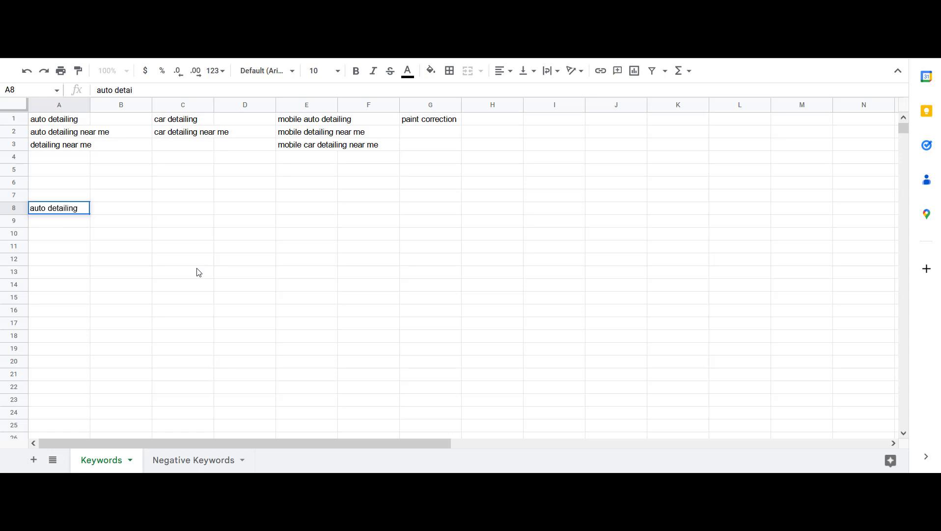
key(Return)
text(car detailing)
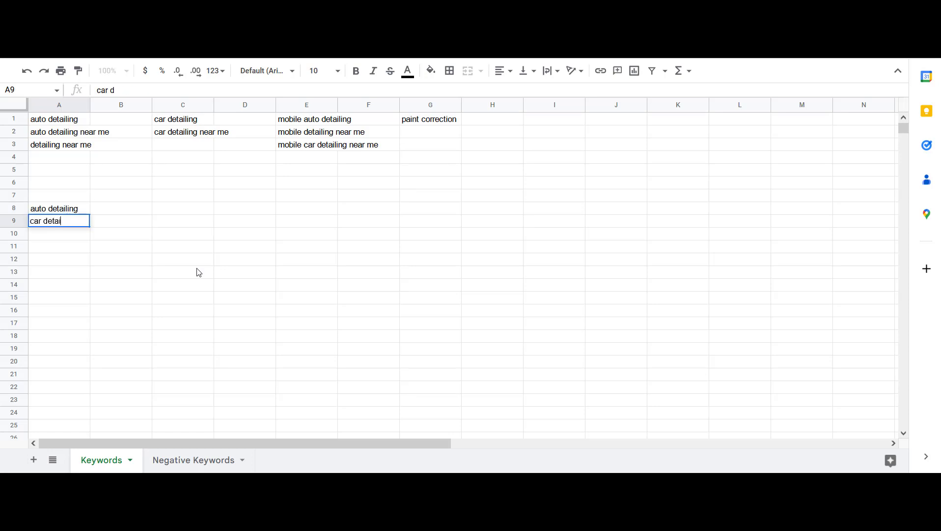
key(Return)
text(mo)
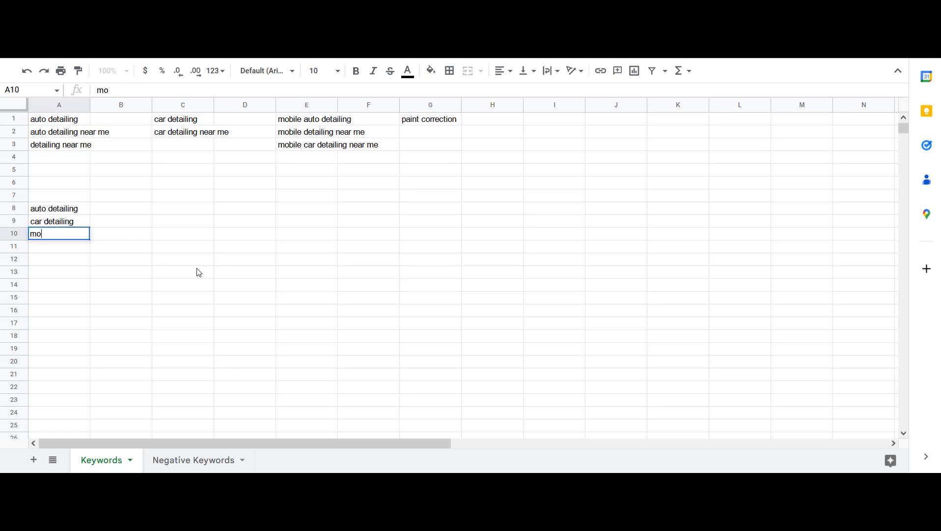
text(bile auto detailing)
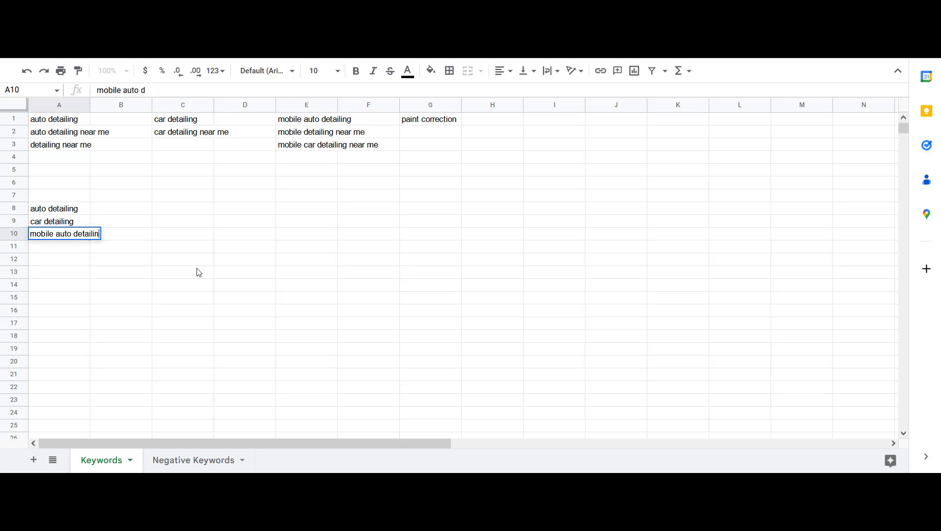
key(Return)
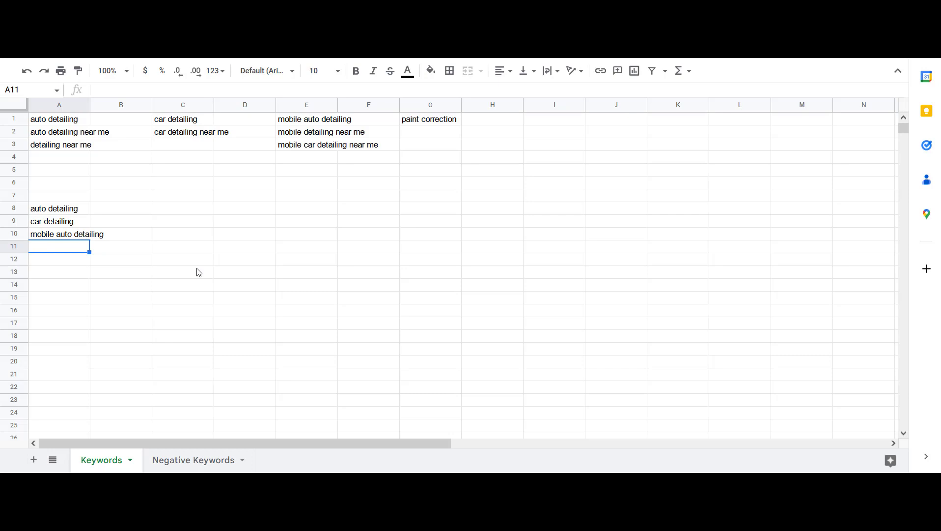
Add paint correction and ceramic coating in cells A11 and A12 below the keyword list
drag(310, 124, 316, 151)
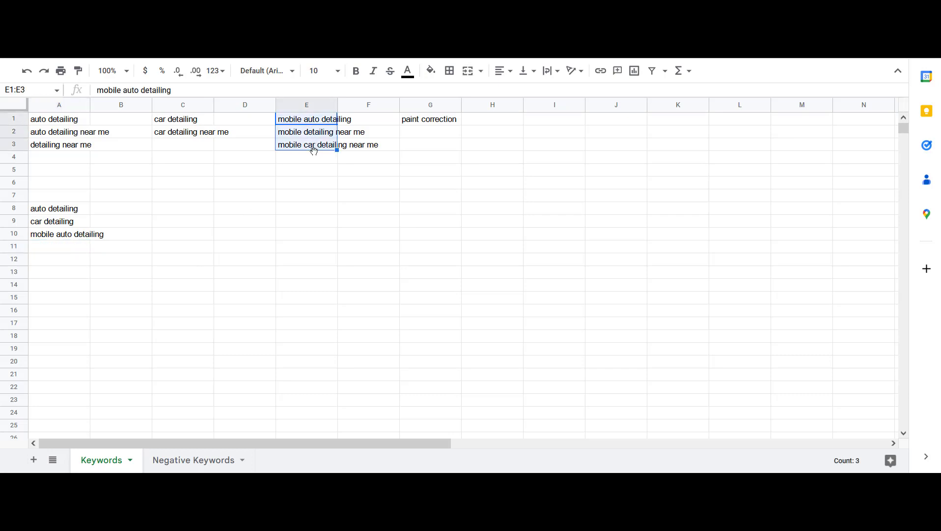
click(316, 157)
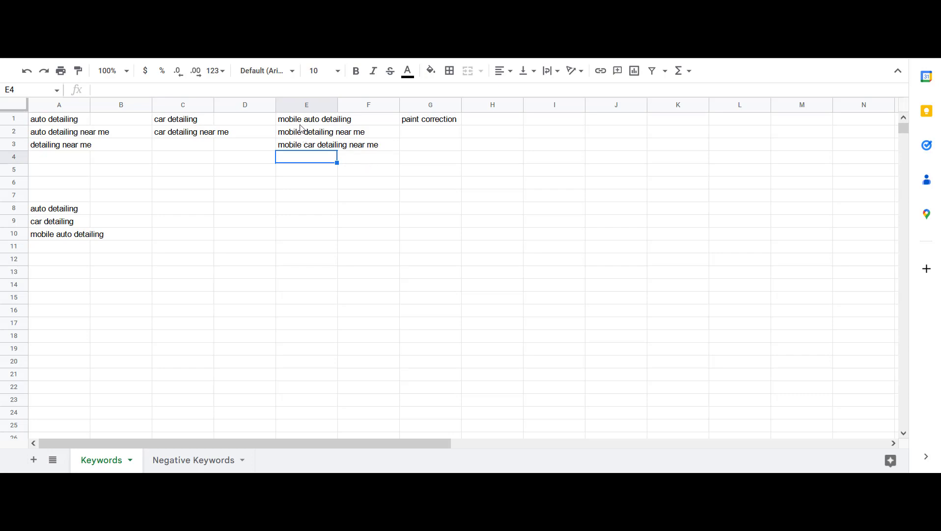
drag(305, 121, 304, 146)
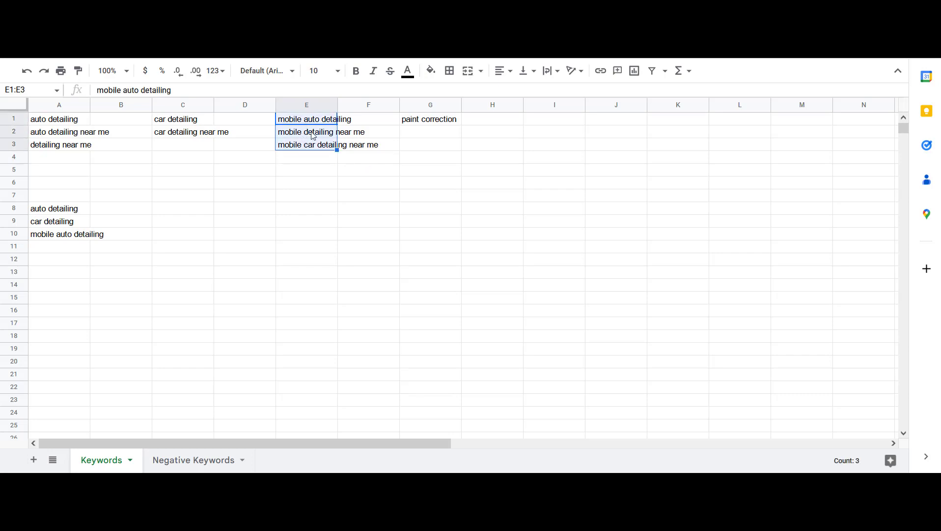
click(80, 247)
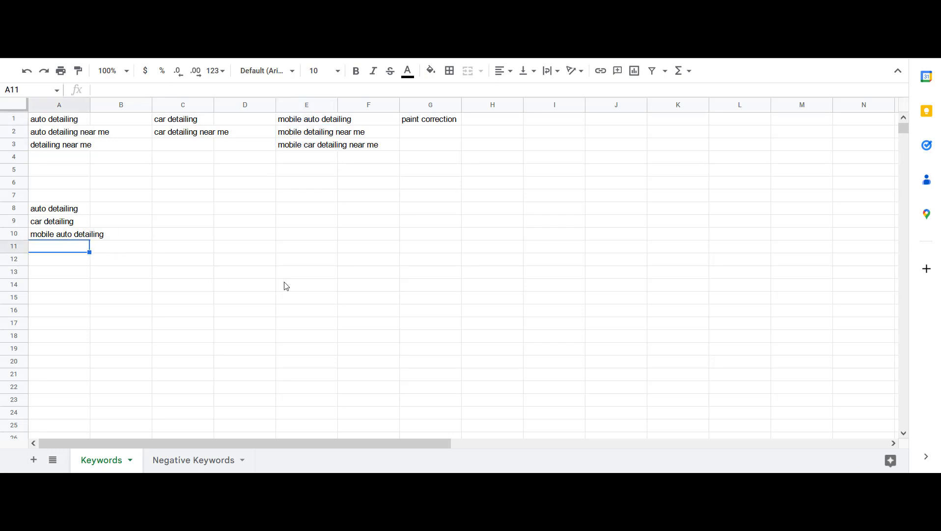
text(paint correction)
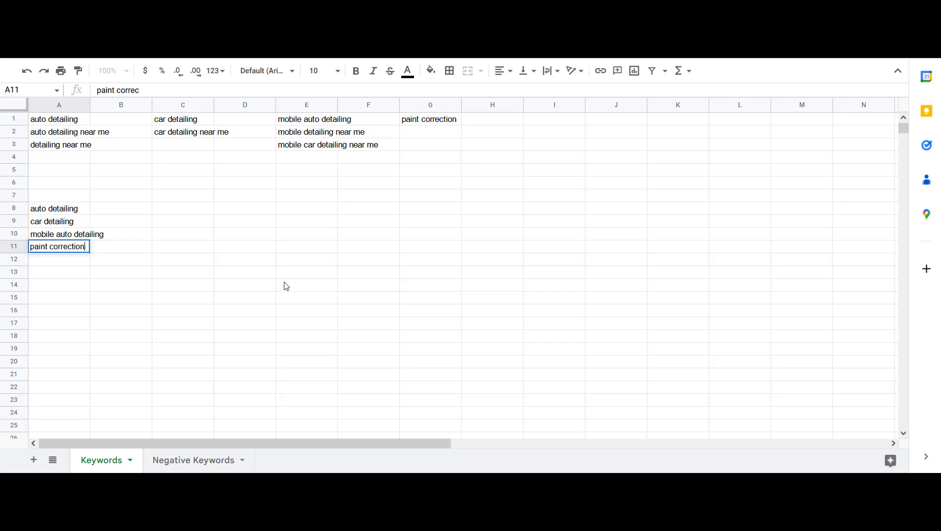
key(Return)
text(ceramic coatin)
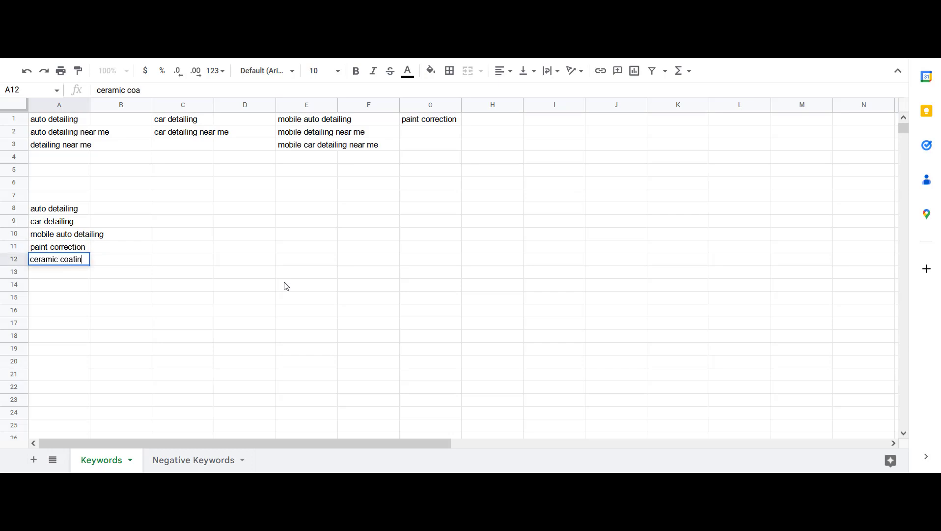
text(g)
key(Return)
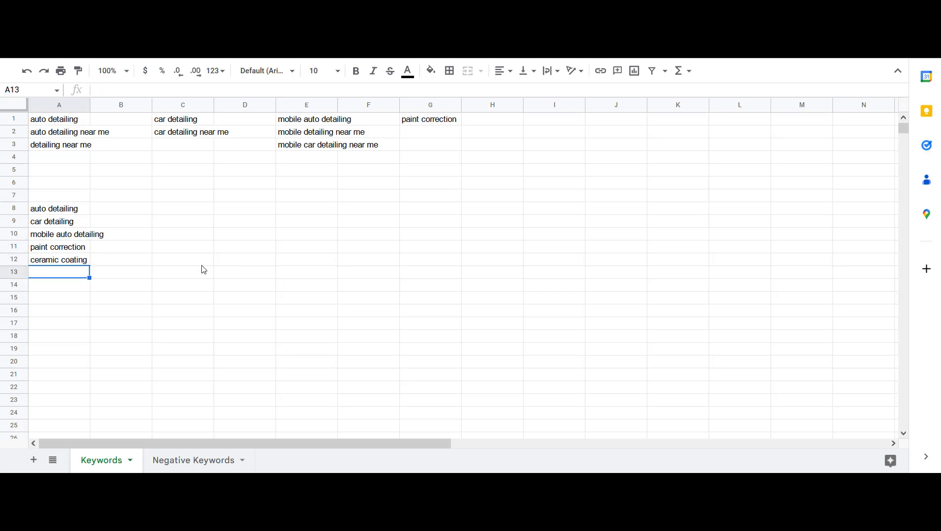
click(118, 29)
click(269, 429)
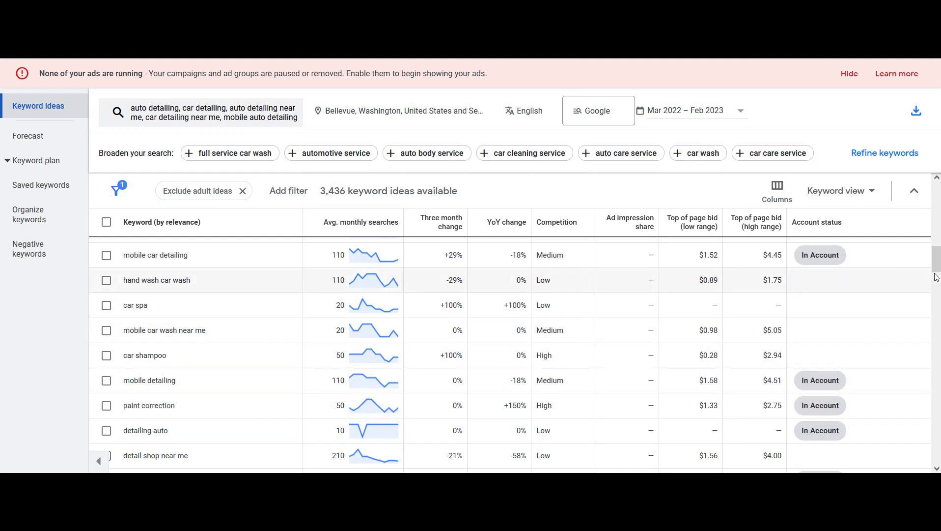
click(365, 30)
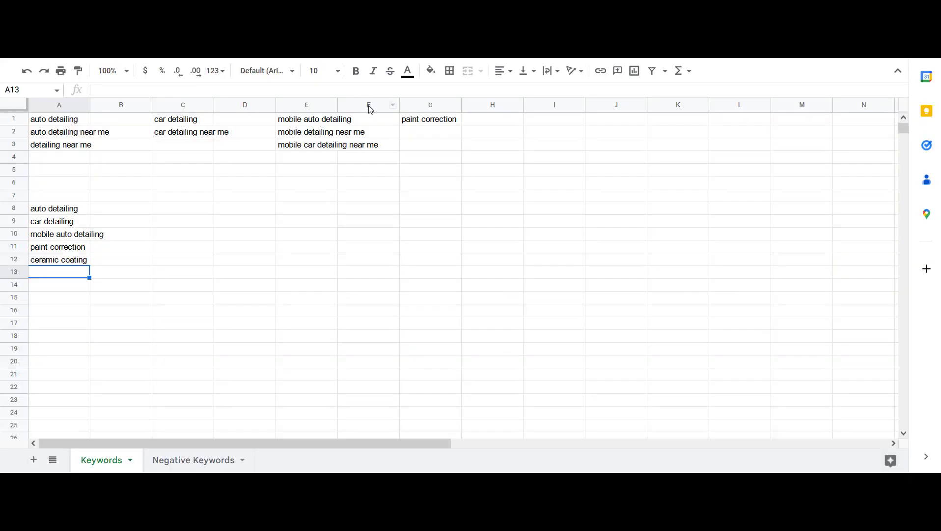
Add truck detailing and suv detailing in cells A13 and A14 of the keyword list
text(turck)
key(BackSpace)
text(ruck dtail)
key(BackSpace)
key(BackSpace)
key(BackSpace)
key(BackSpace)
text(det)
key(BackSpace)
key(BackSpace)
key(BackSpace)
text(etaili)
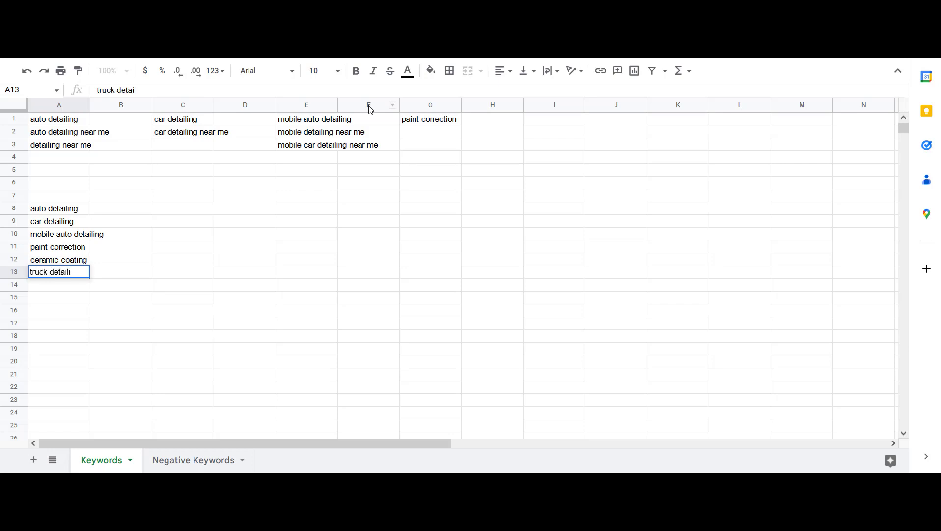
text(ng)
key(Return)
text(suv detaili)
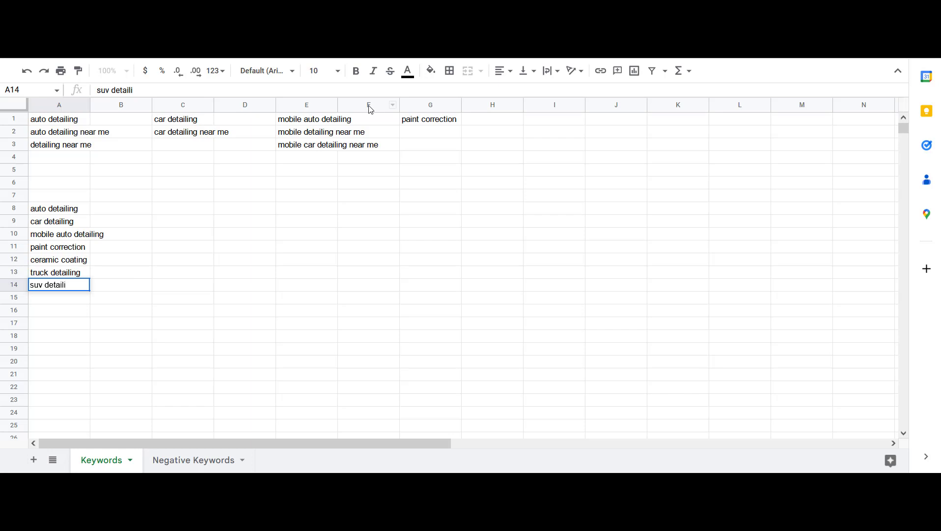
key(Return)
Add rv detailing in cell A15 and geo ad groups in cell A16
text(rv detailing)
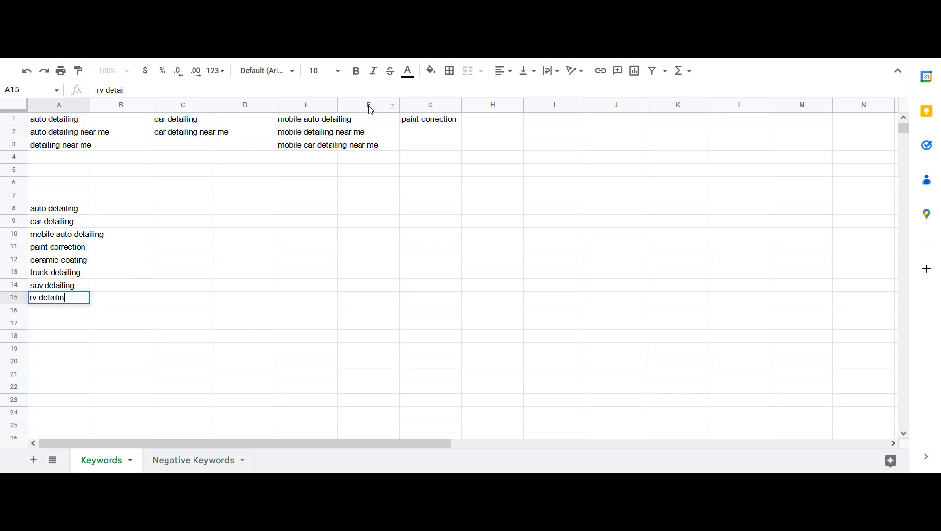
key(Return)
click(68, 301)
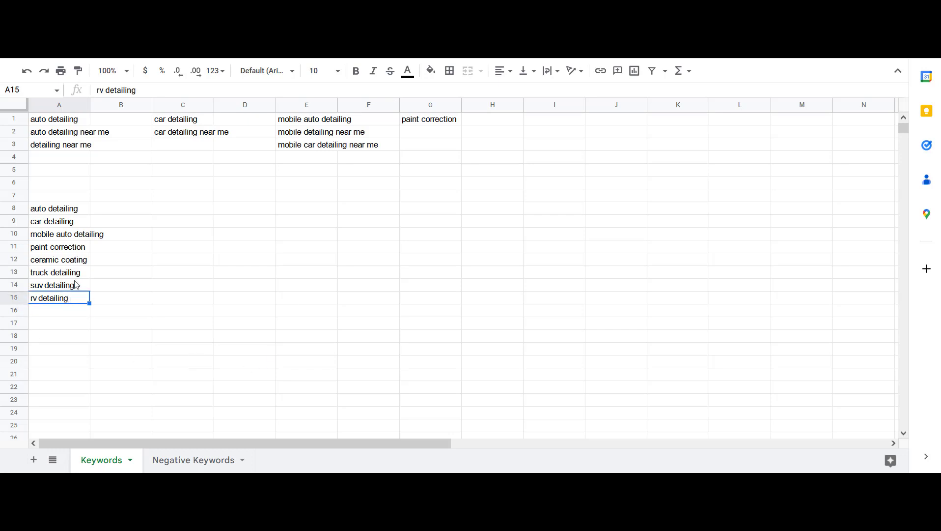
key(Down)
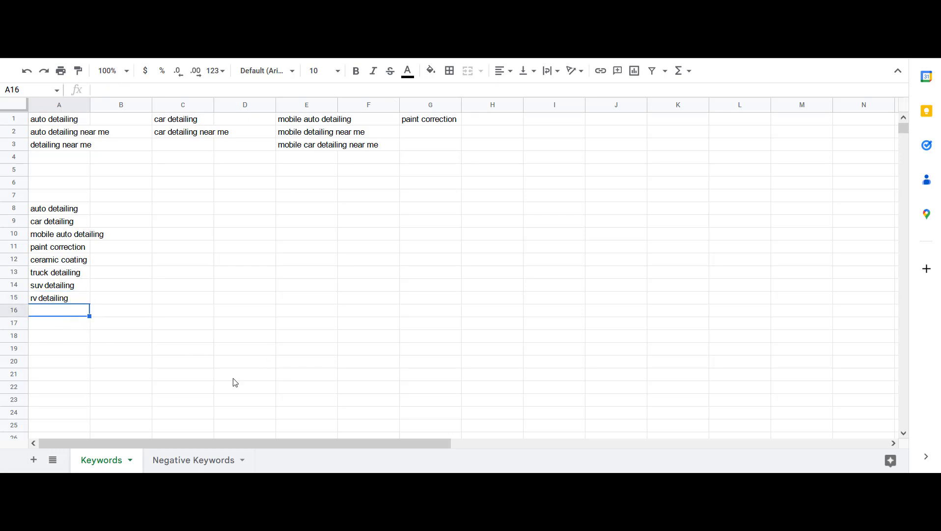
text(goe)
text(o)
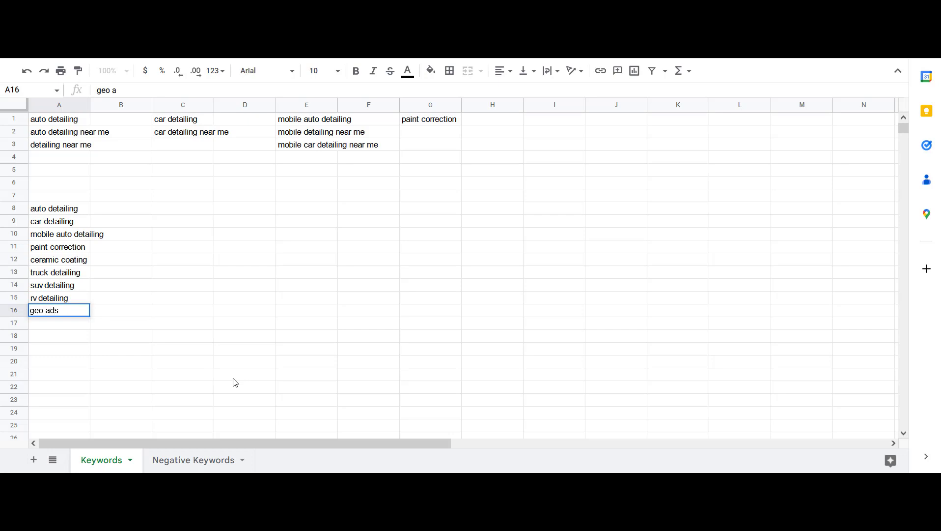
text( ad groups)
key(Return)
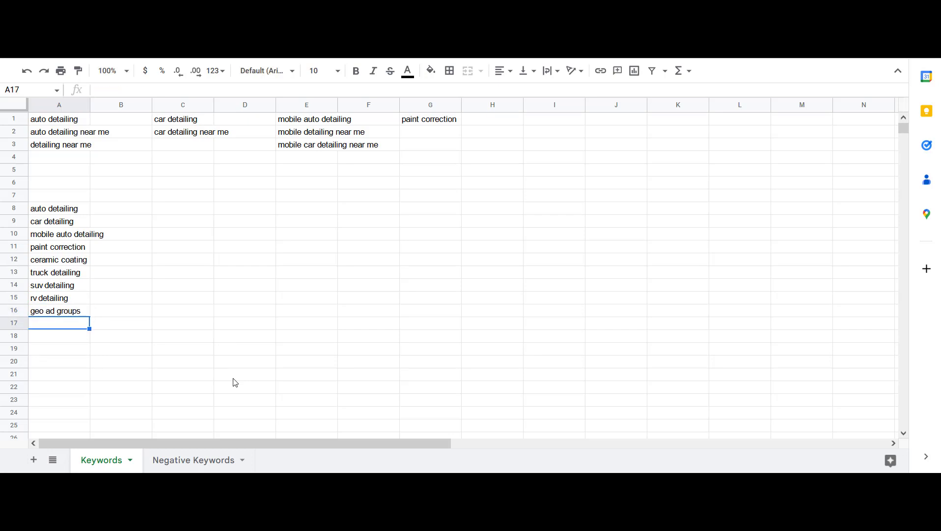
Replace the Keyword Planner seed keywords with auto detailing bellevue and car detailing bellevue and get new results
drag(78, 123, 100, 146)
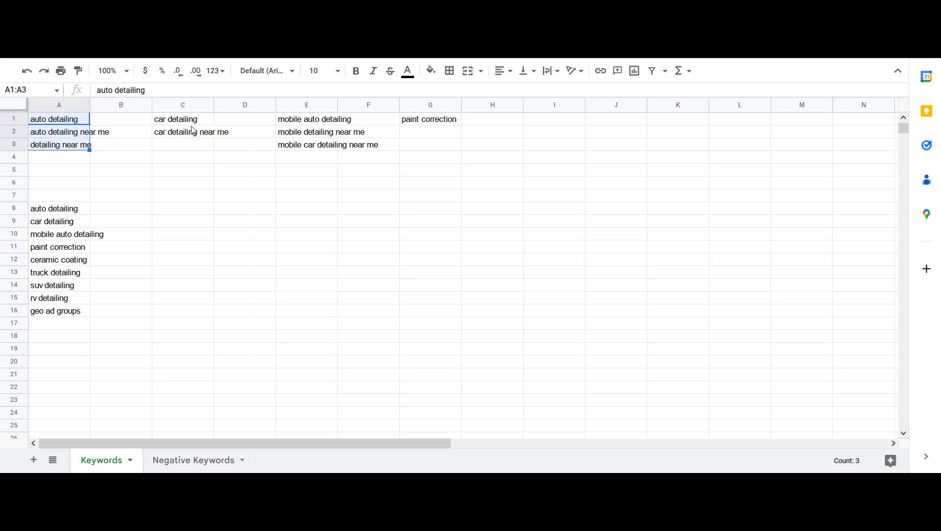
drag(191, 124, 200, 136)
drag(303, 123, 294, 144)
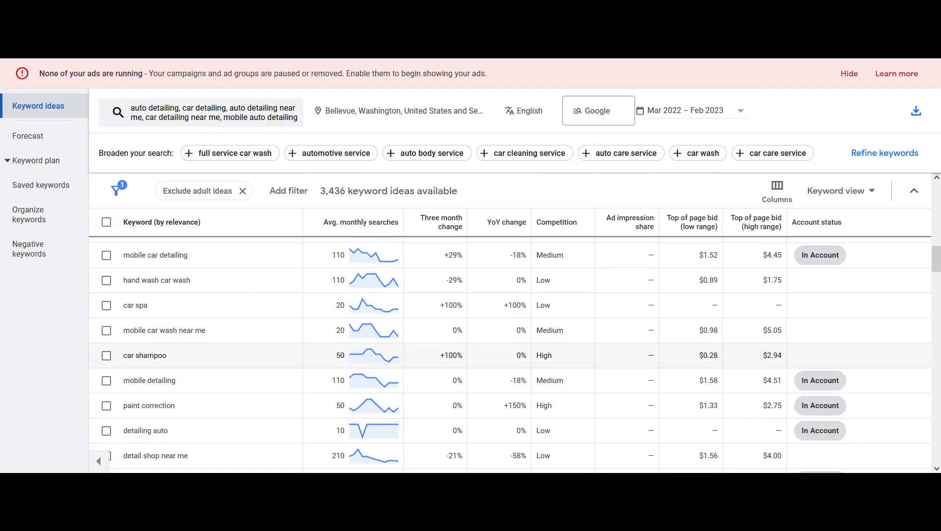
scroll(432, 236, up, 10)
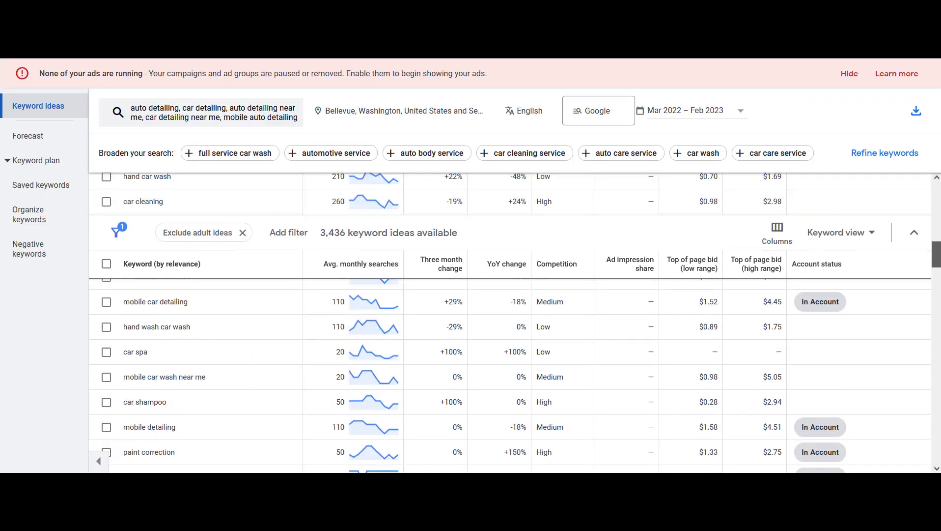
click(275, 129)
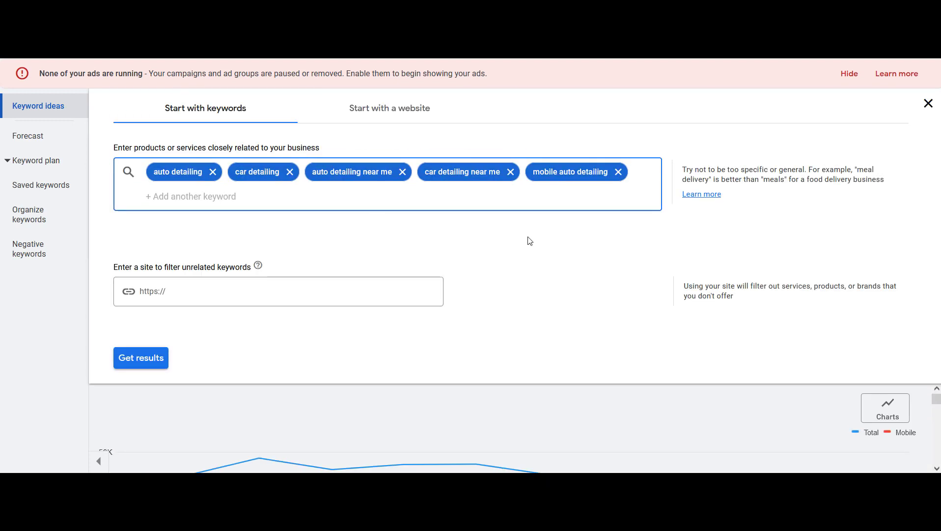
key(BackSpace)
key(BackSpace)
key(BackSpace)
key(BackSpace)
key(BackSpace)
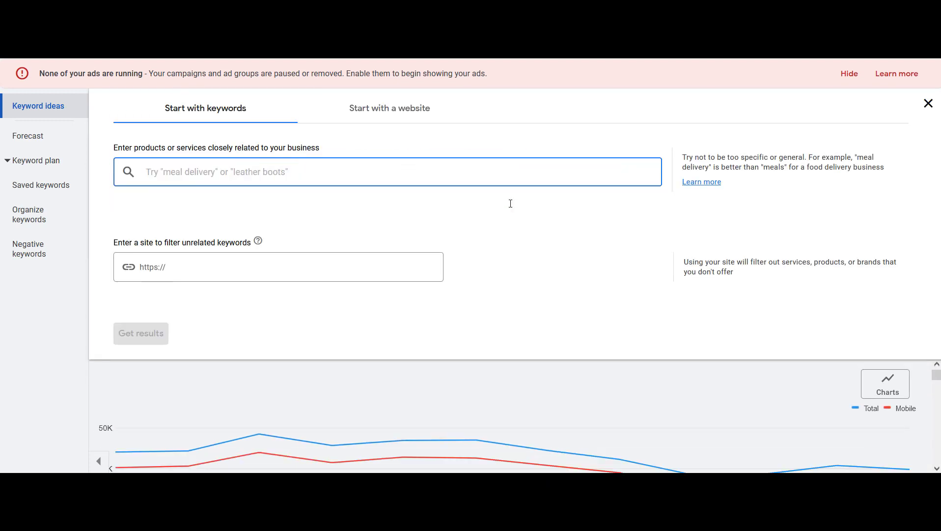
text(au)
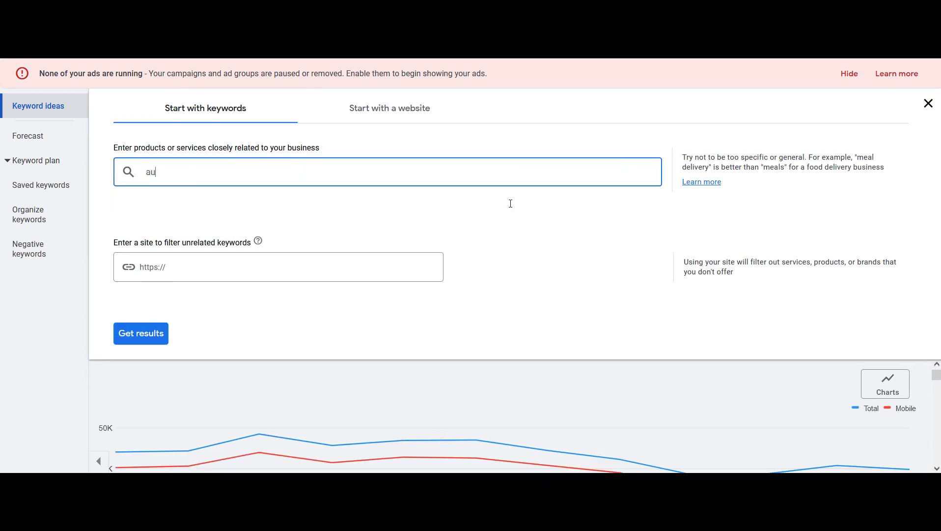
text(to detailing bellevue)
key(Return)
text(car deta)
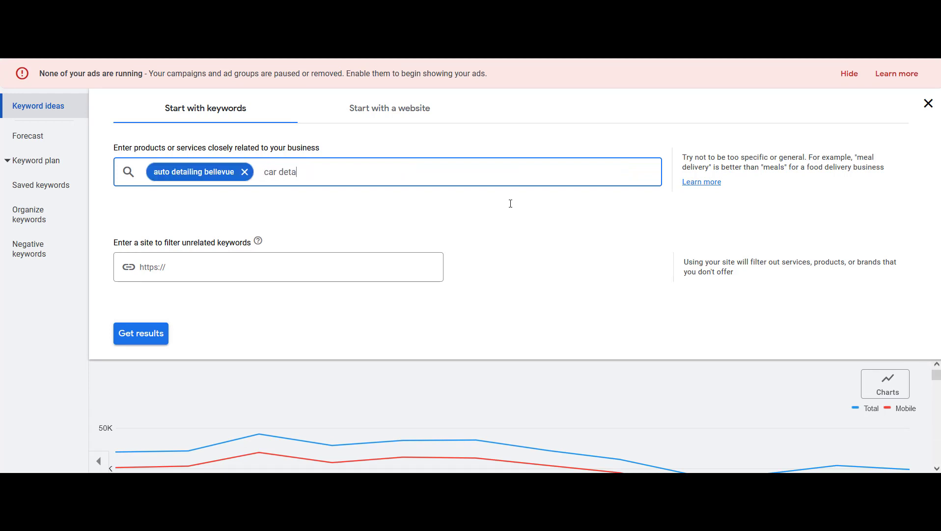
text(iling bellevue)
key(Return)
click(129, 331)
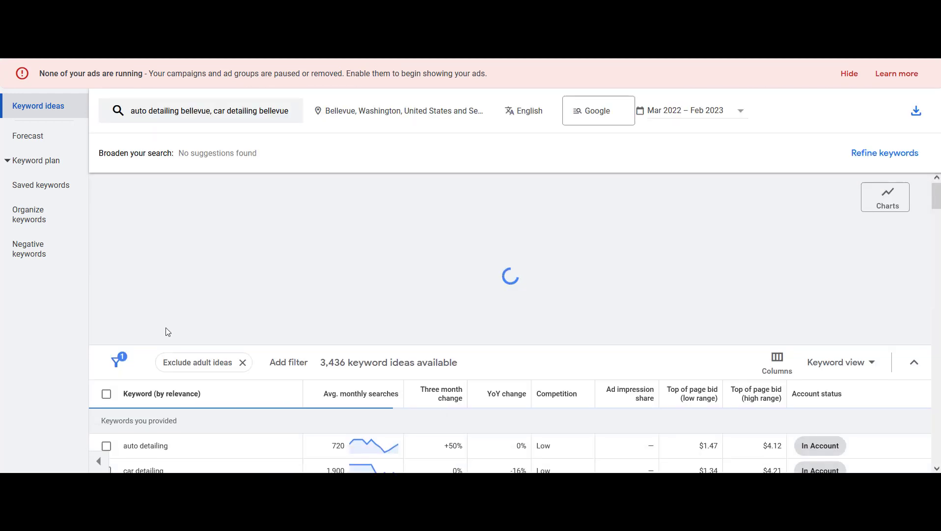
Copy the auto detailing bellevue and car detailing bellevue keywords into cells I1 and I2 of the Keywords sheet
drag(937, 262, 937, 318)
drag(217, 320, 122, 317)
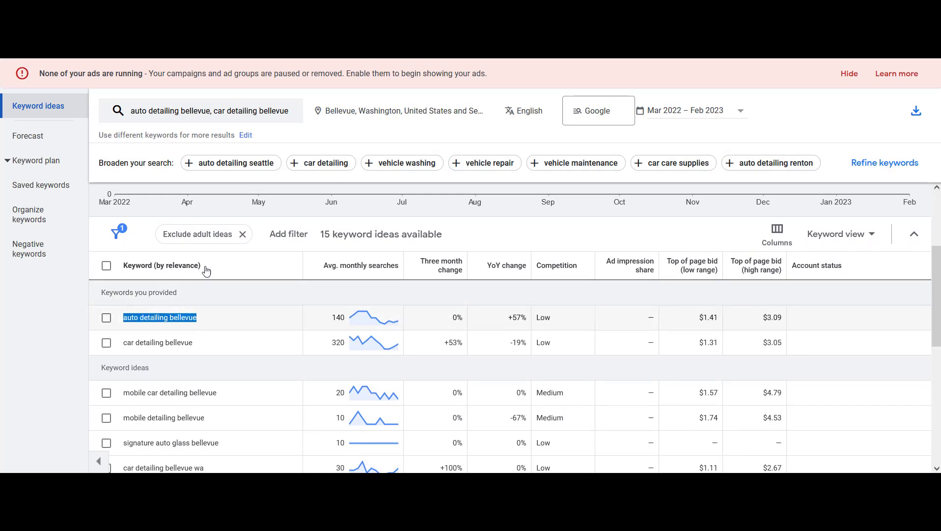
click(189, 29)
click(561, 121)
text(auto detailing bellevue)
key(Return)
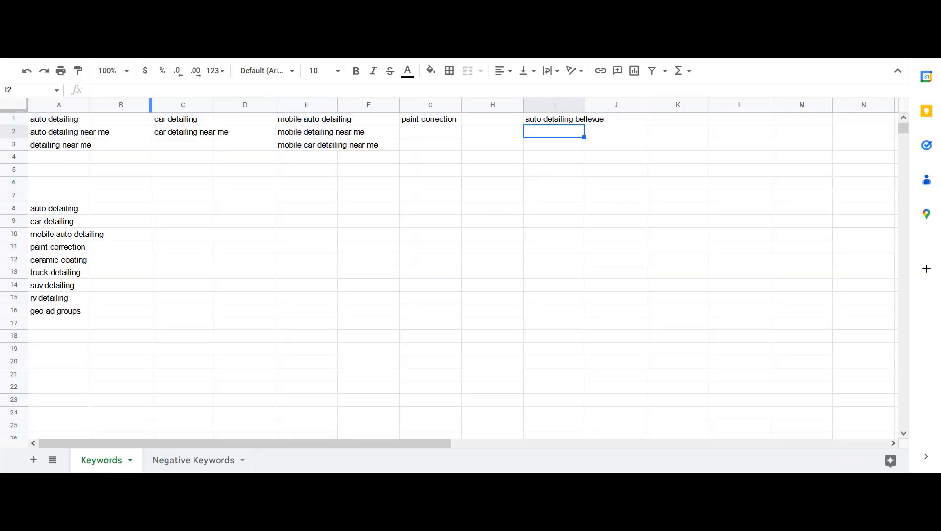
click(135, 30)
drag(200, 343, 121, 342)
key(ctrl+c)
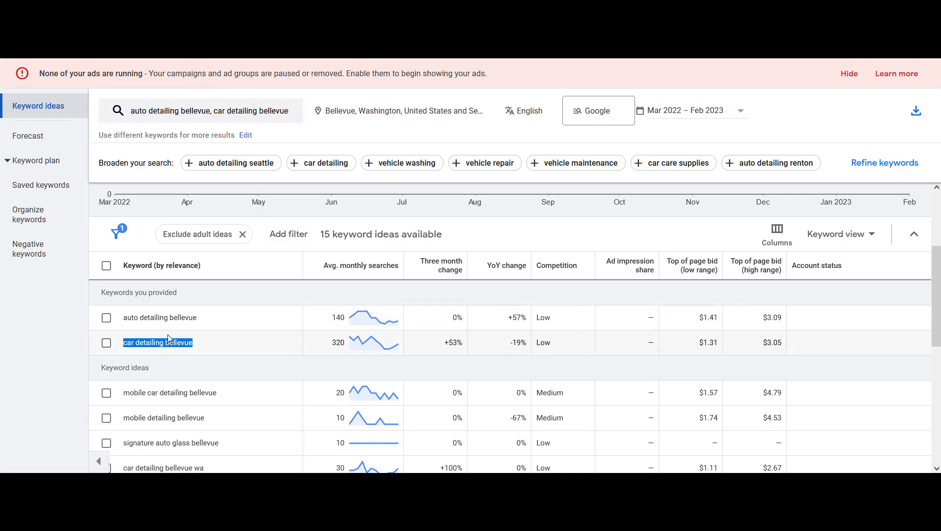
click(236, 30)
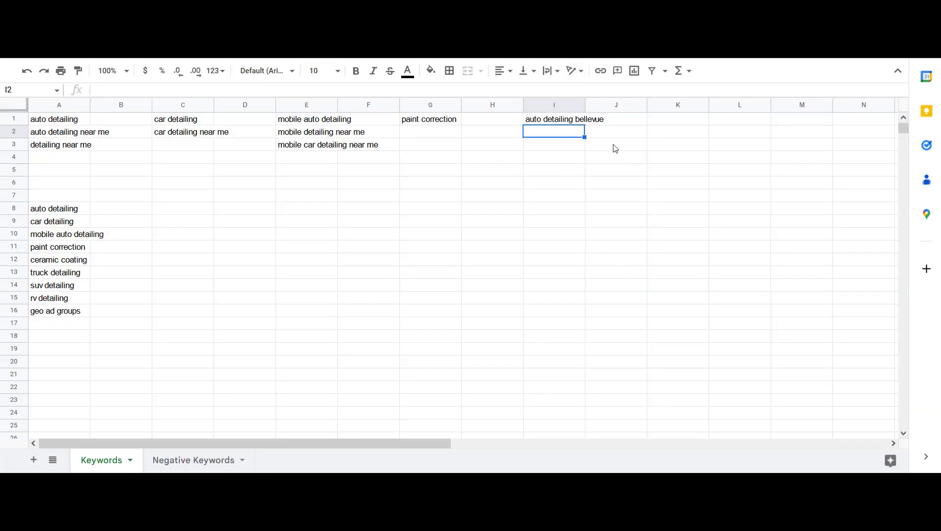
key(ctrl+v)
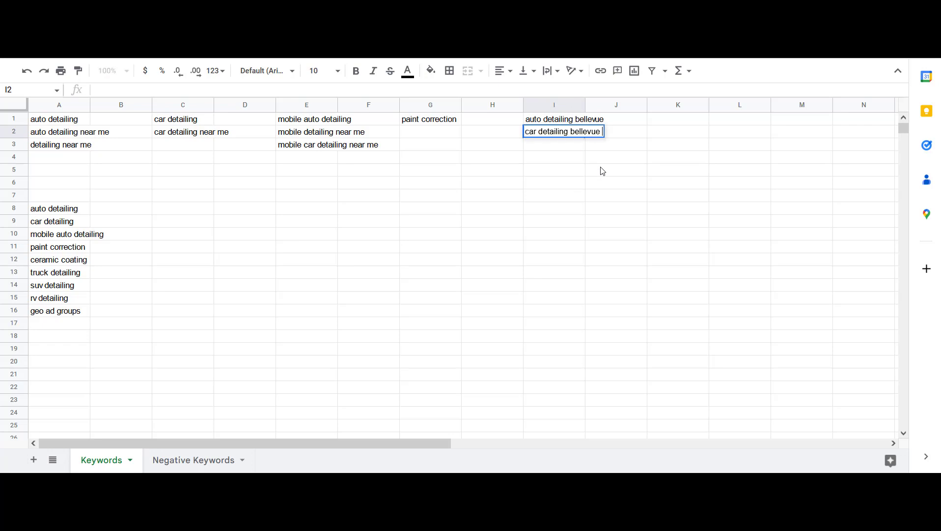
key(Return)
Copy the mobile car detailing bellevue idea into cell I3 of the Keywords sheet
drag(546, 120, 579, 132)
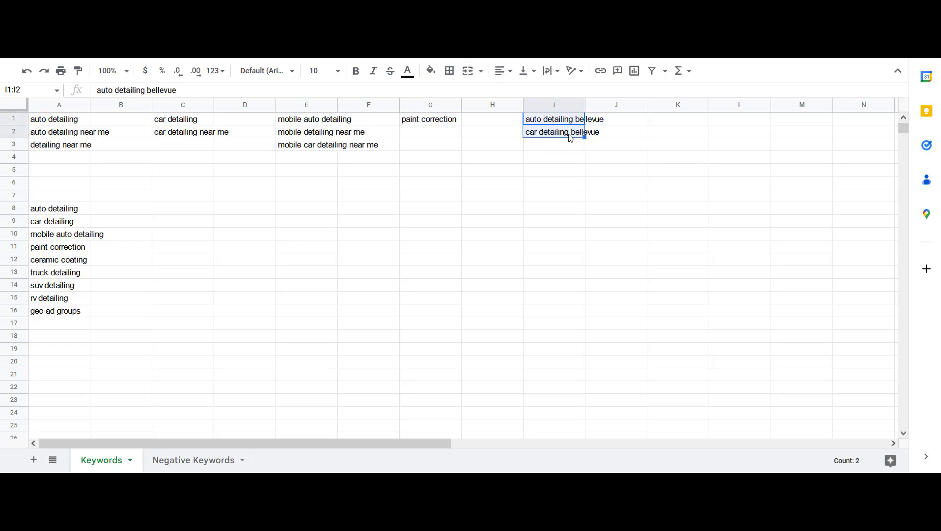
click(563, 145)
key(ctrl+shift+Tab)
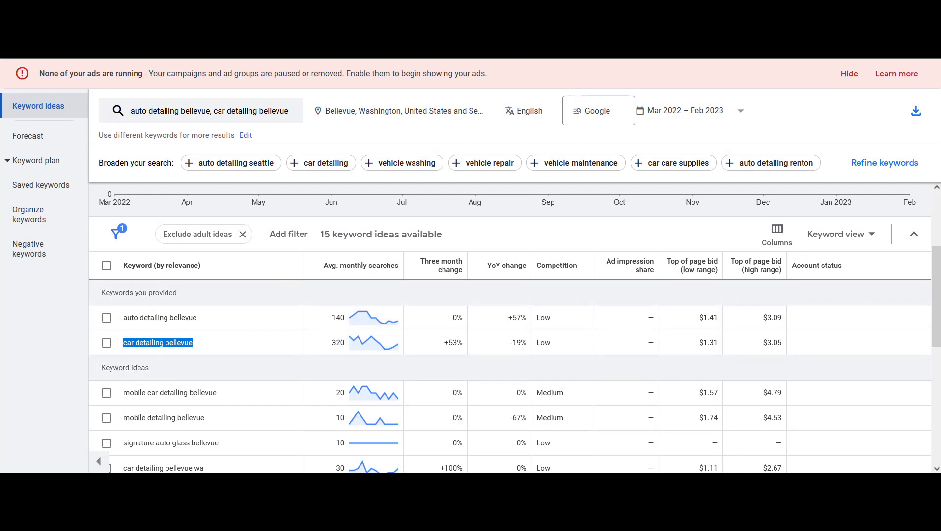
click(315, 367)
triple_click(141, 394)
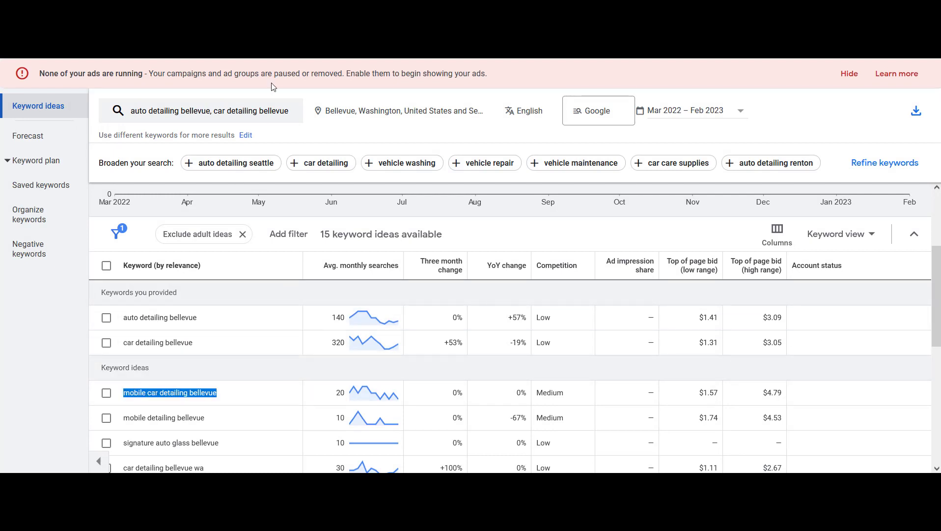
key(ctrl+c)
key(ctrl+Tab)
key(ctrl+v)
key(Return)
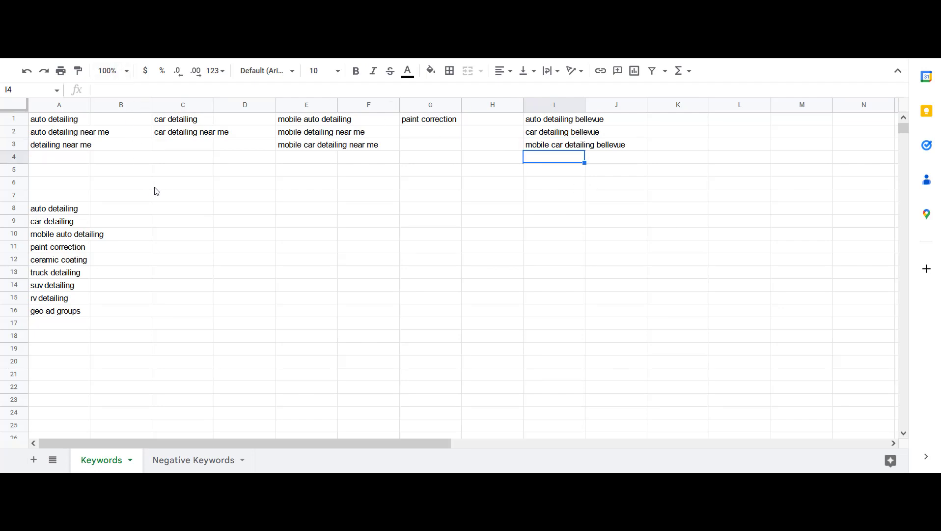
Review the keyword groups in columns A, C, E, G and I of the Keywords sheet
drag(59, 124, 72, 142)
drag(167, 120, 175, 137)
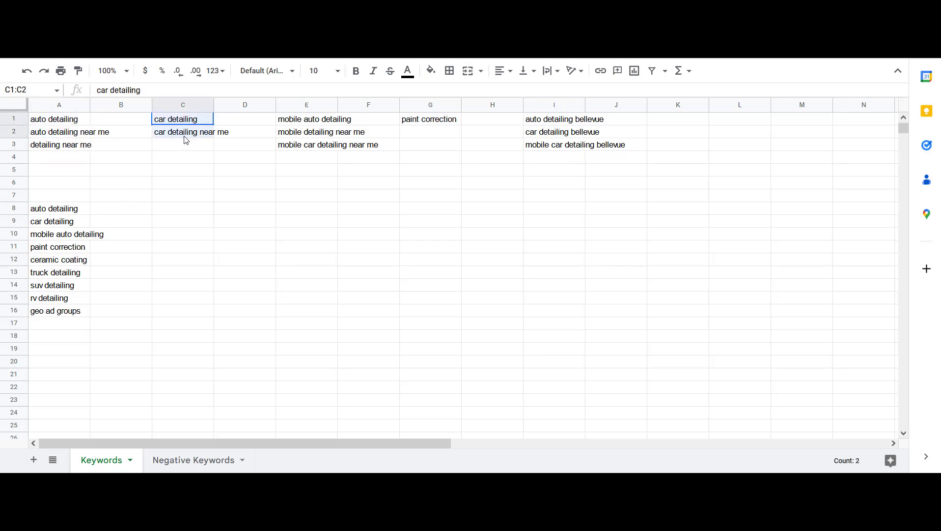
drag(313, 122, 319, 147)
click(426, 120)
drag(535, 123, 563, 147)
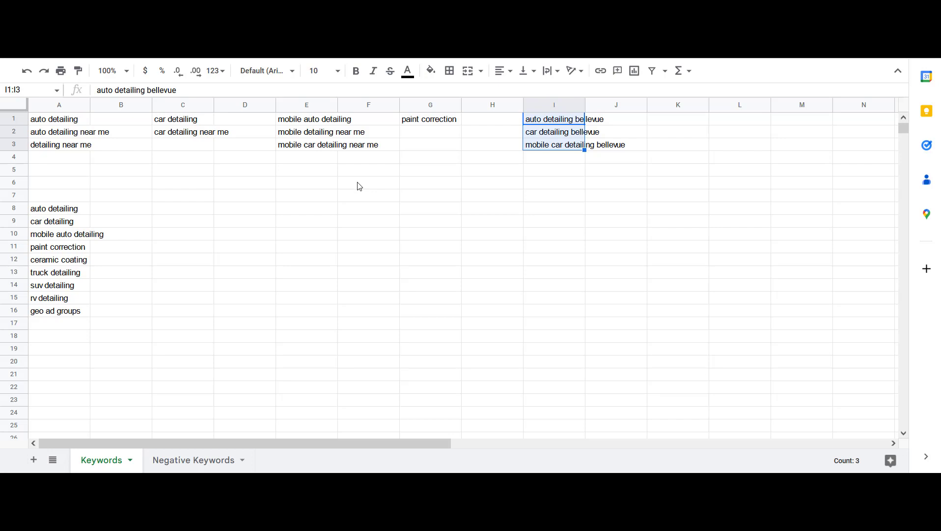
click(308, 122)
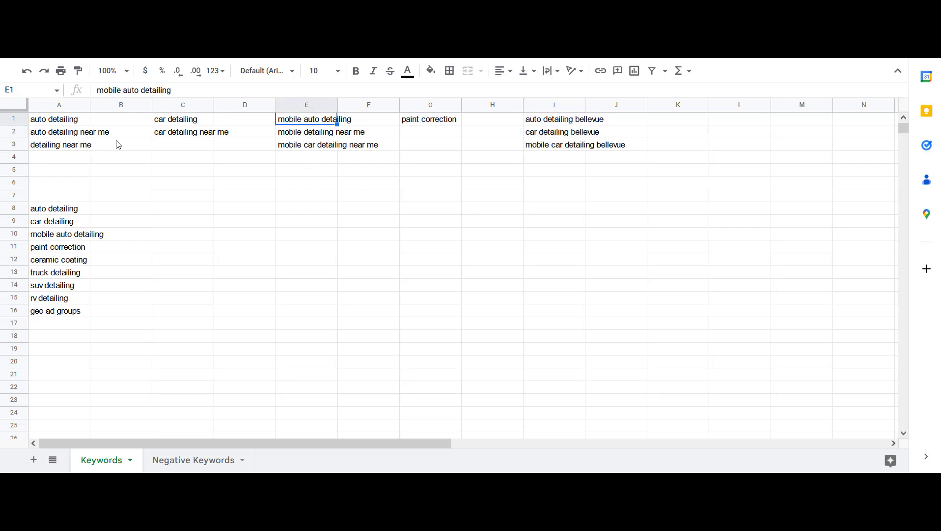
click(64, 134)
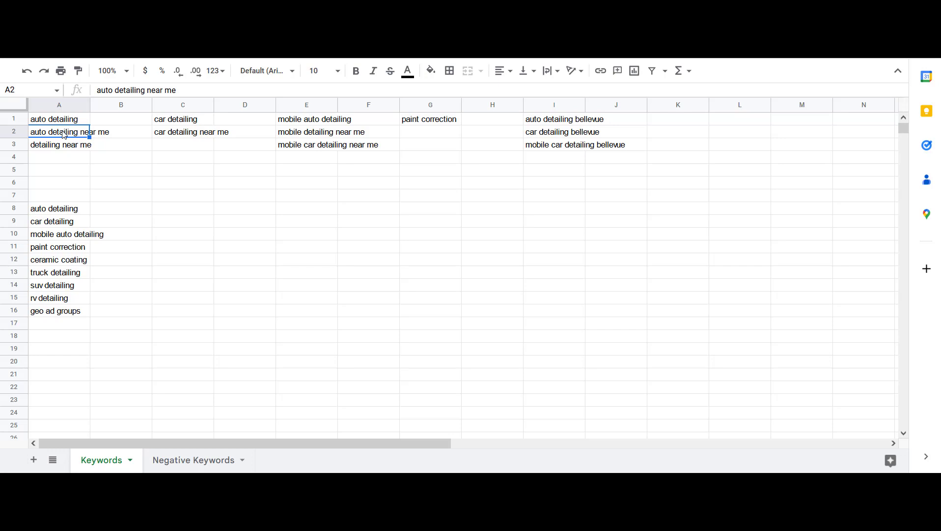
click(320, 123)
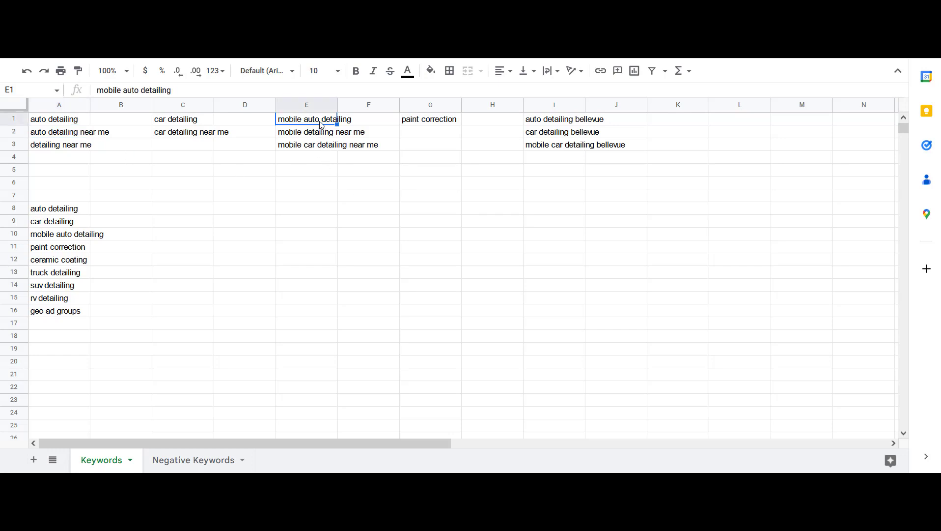
click(564, 123)
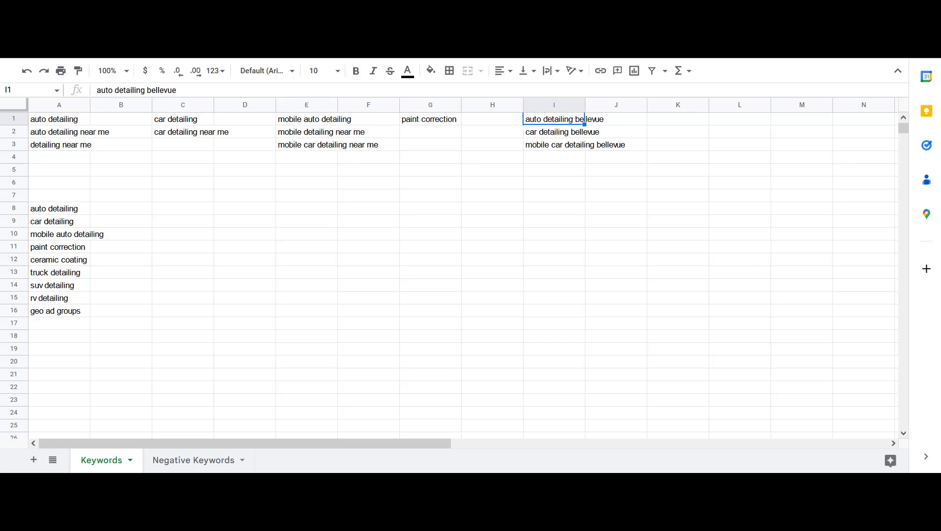
Browse the Bellevue keyword ideas and review the keyword list in cells A8 to A16
click(131, 8)
click(288, 392)
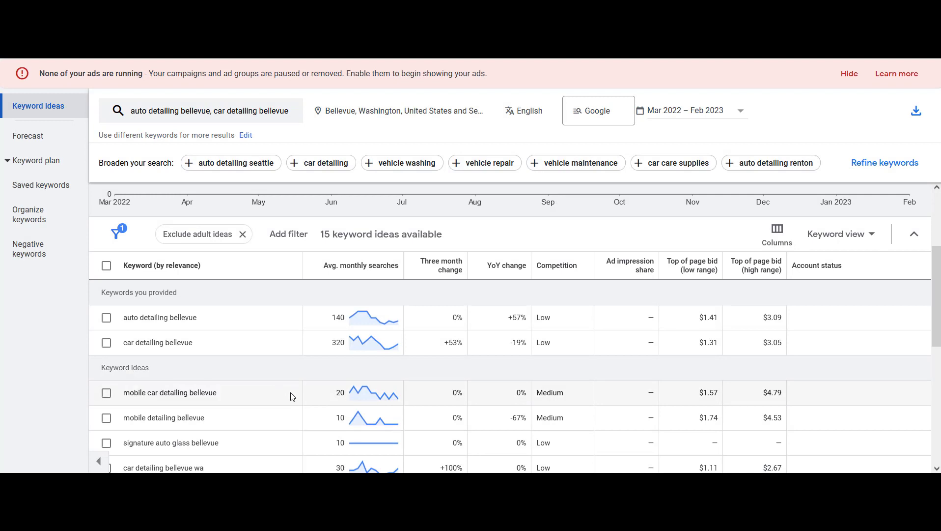
scroll(315, 393, down, 2)
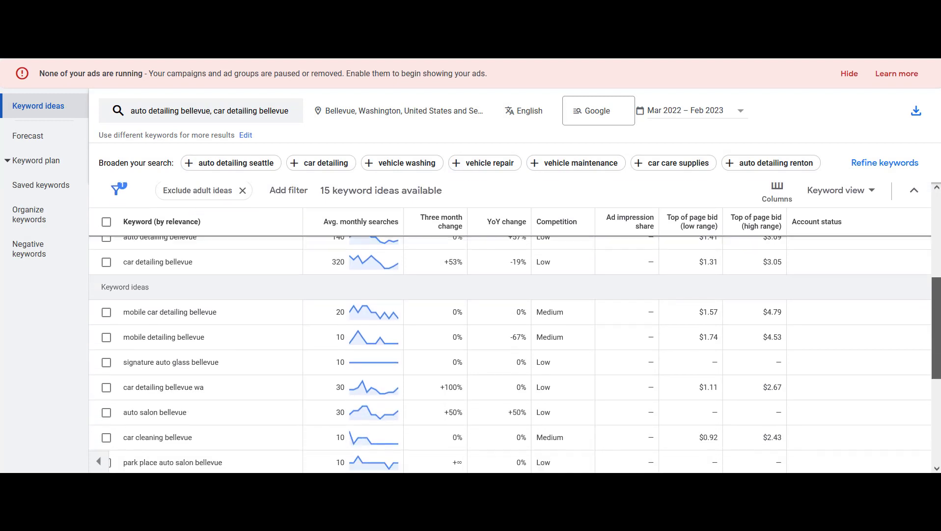
drag(939, 329, 939, 345)
click(275, 7)
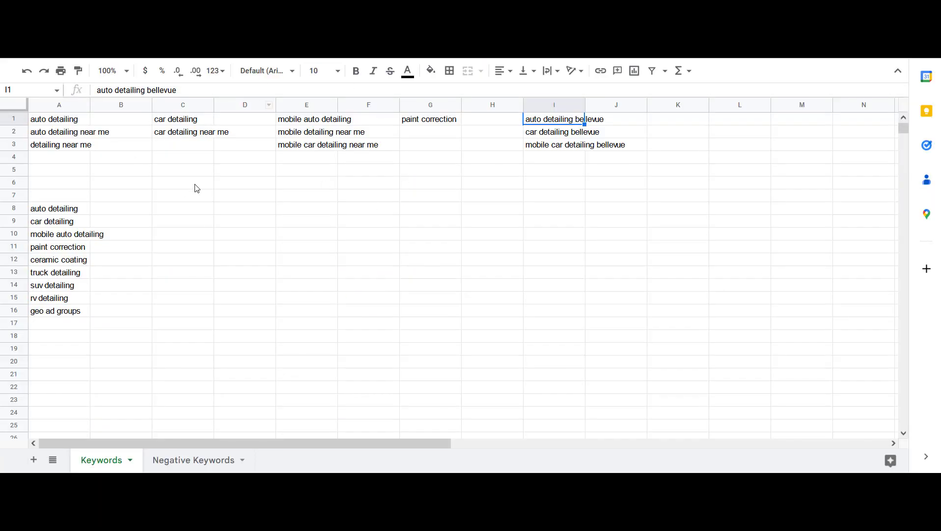
drag(57, 211, 66, 319)
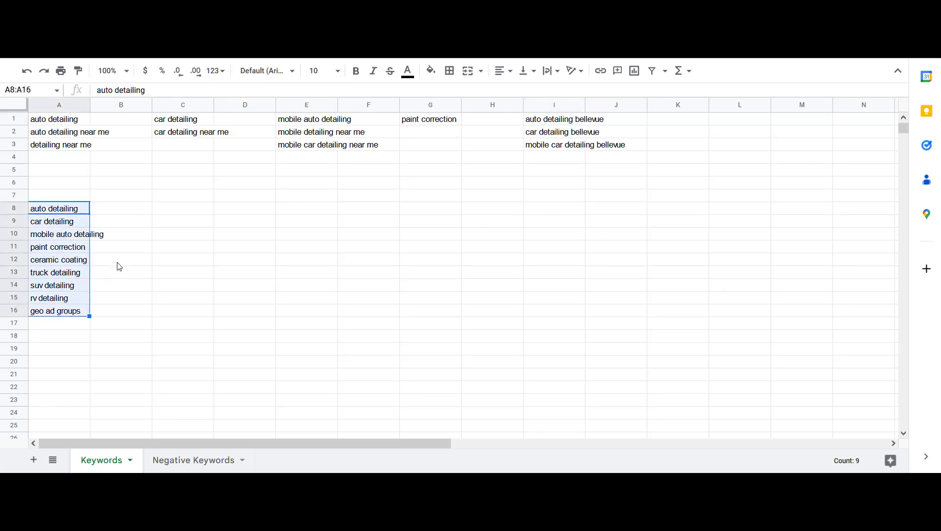
click(69, 324)
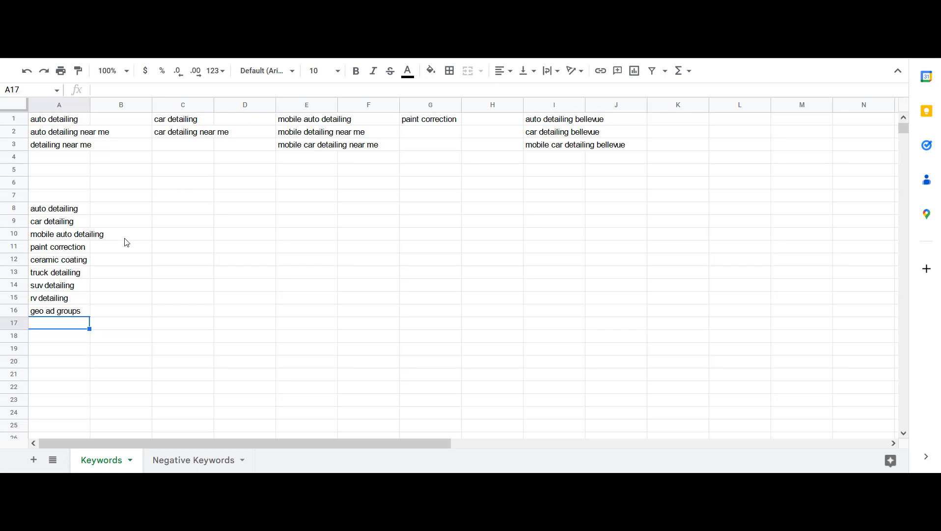
Select and review the keyword ranges in the Keywords sheet, including the groups in rows 1 to 7 and the list in A10:A18
drag(71, 212, 72, 317)
click(71, 324)
drag(46, 123, 572, 166)
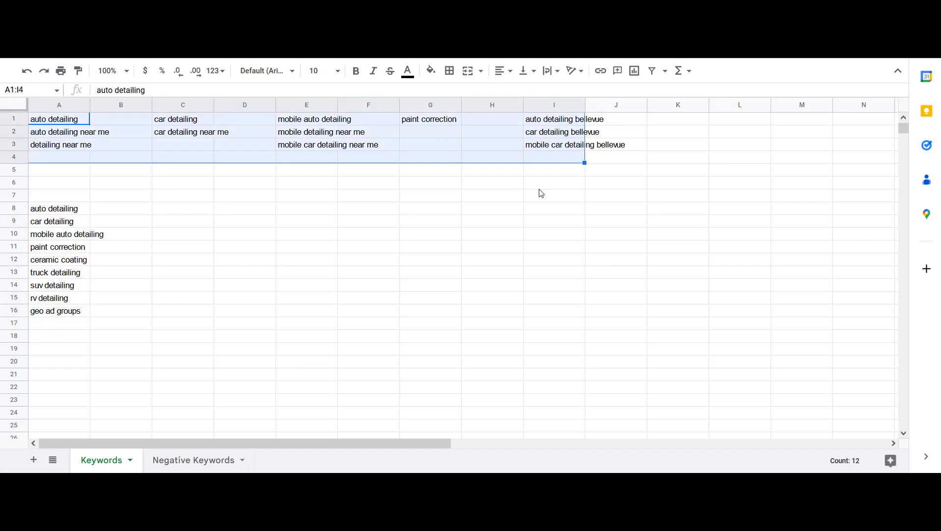
click(492, 207)
drag(58, 123, 63, 147)
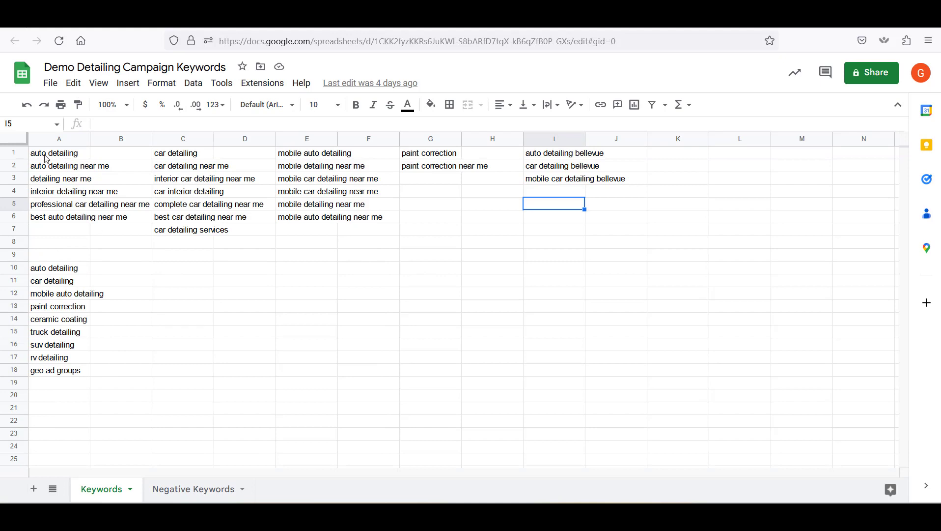
drag(45, 157, 77, 221)
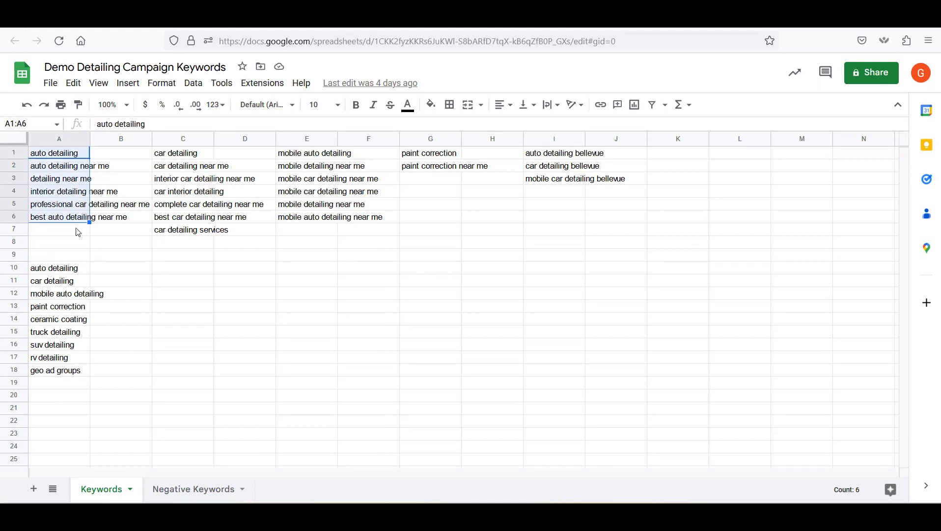
click(79, 234)
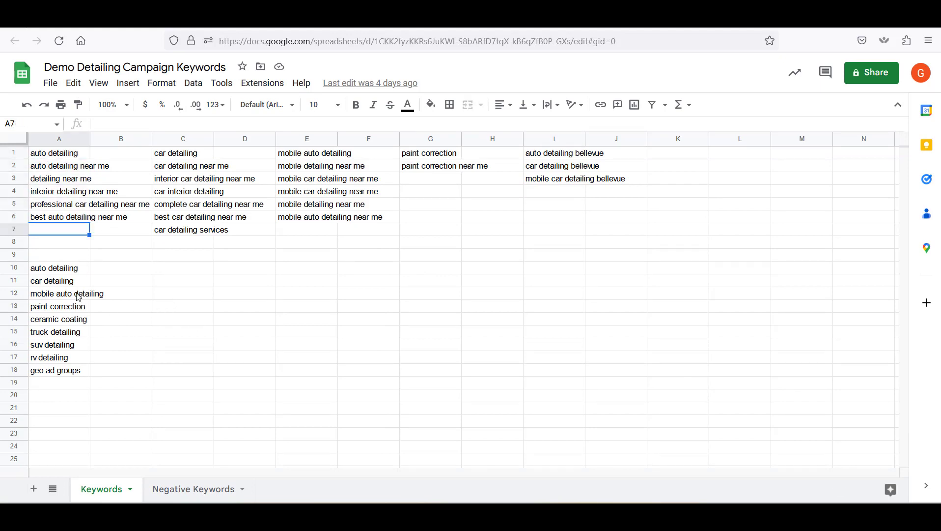
drag(78, 271, 82, 375)
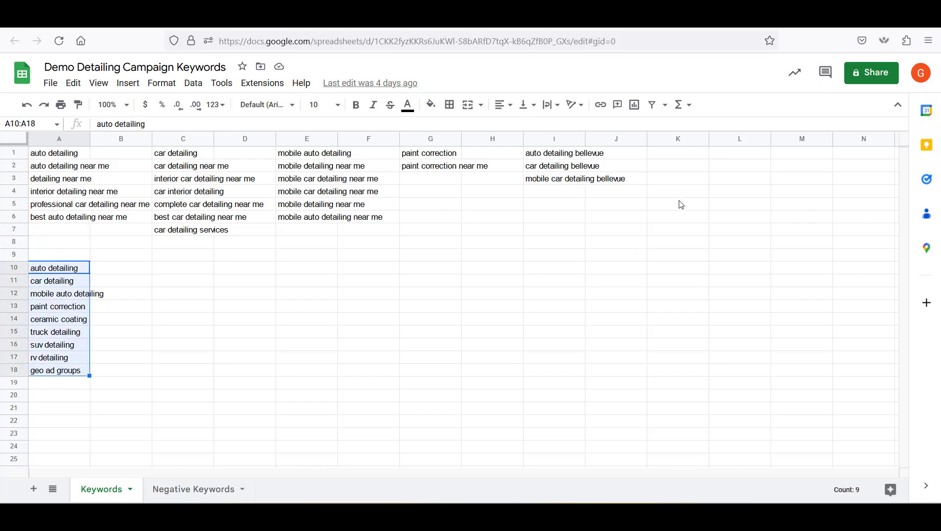
click(49, 385)
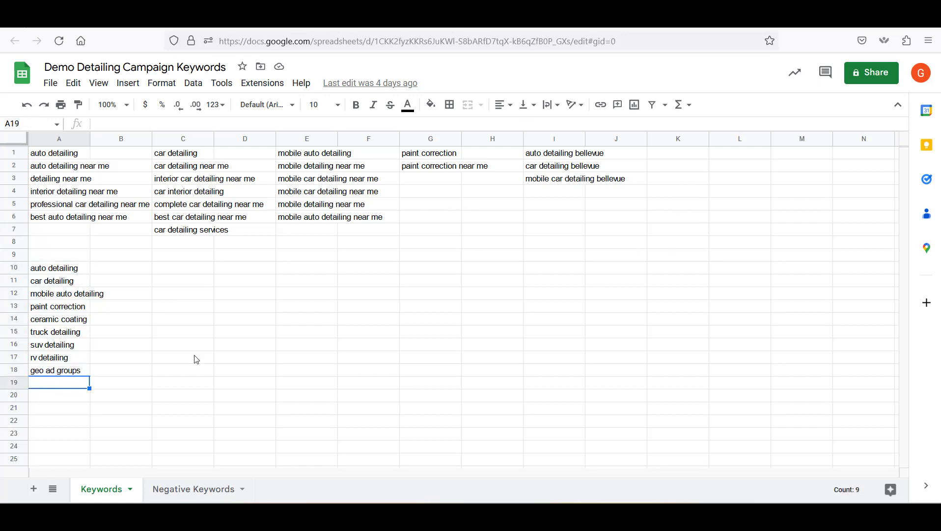
drag(577, 155, 570, 180)
click(532, 236)
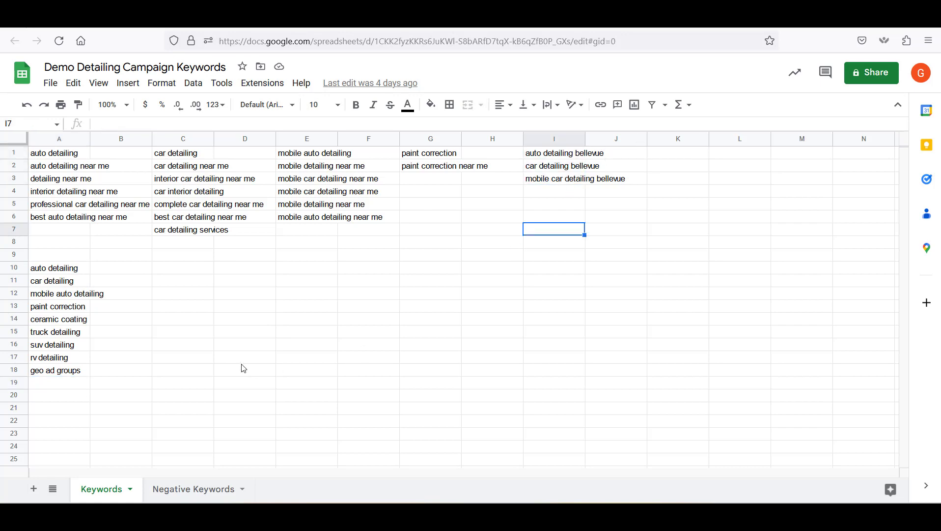
right_click(251, 244)
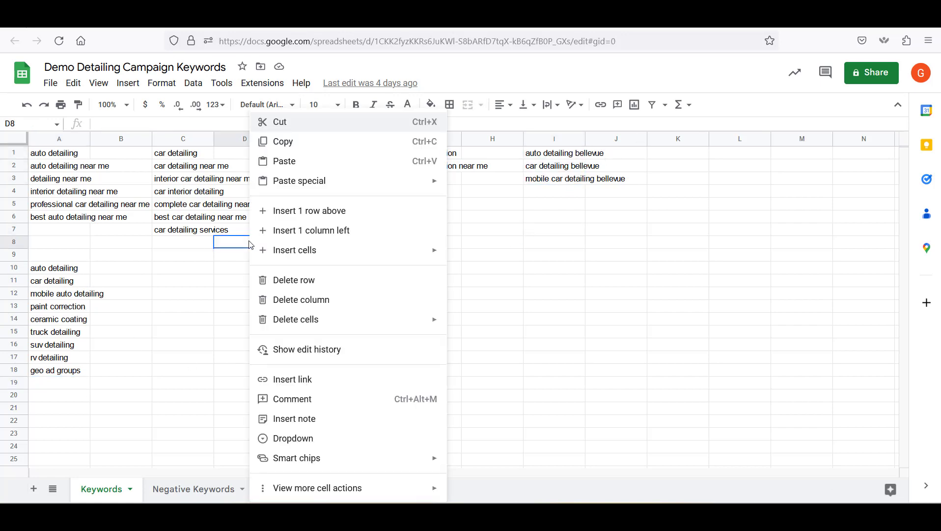
click(132, 266)
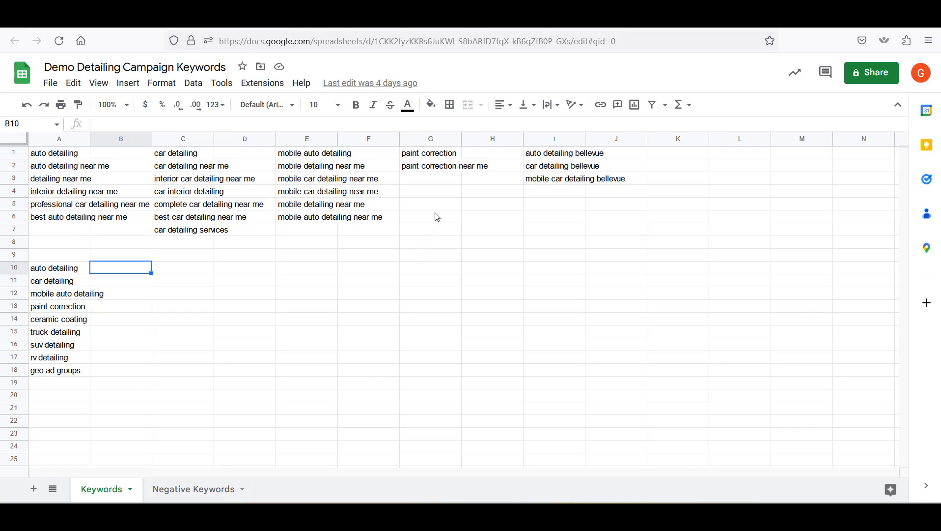
Read the Google Ads Help article on keyword match types
click(526, 18)
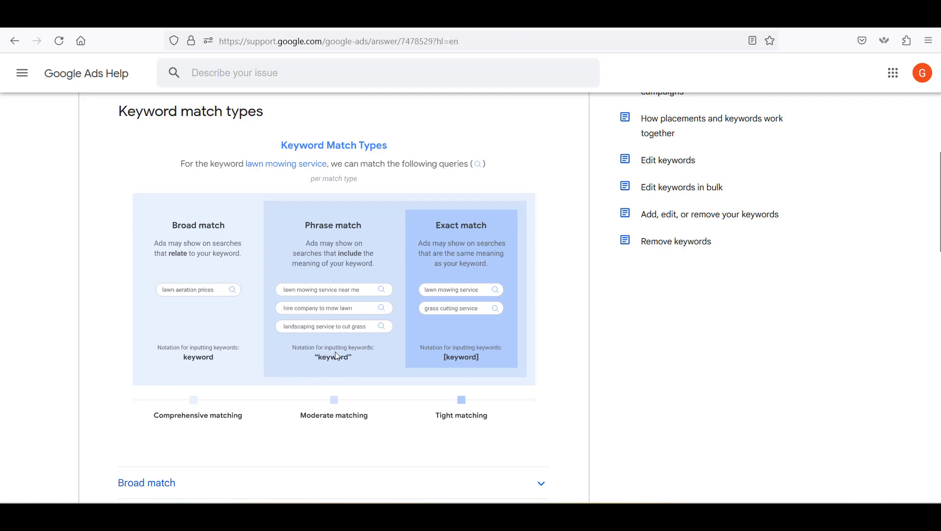
click(561, 331)
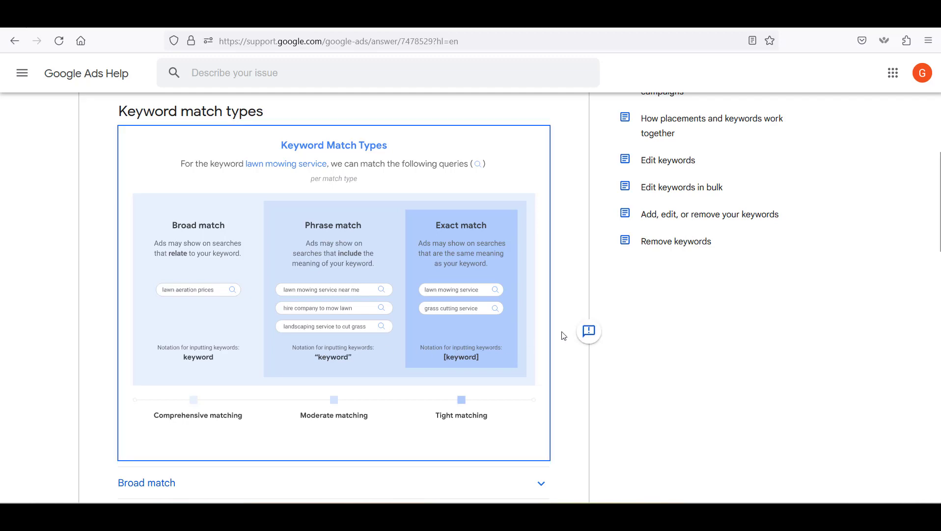
click(438, 272)
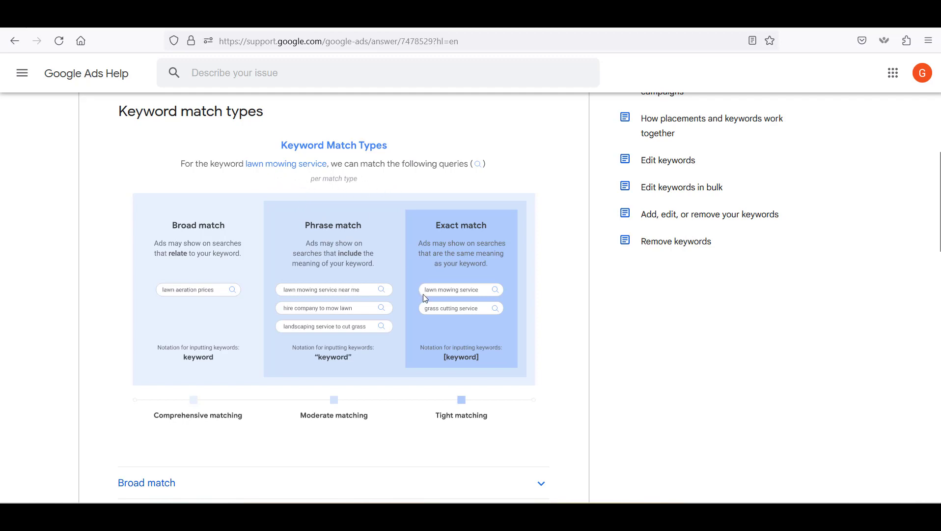
mouse_move(559, 289)
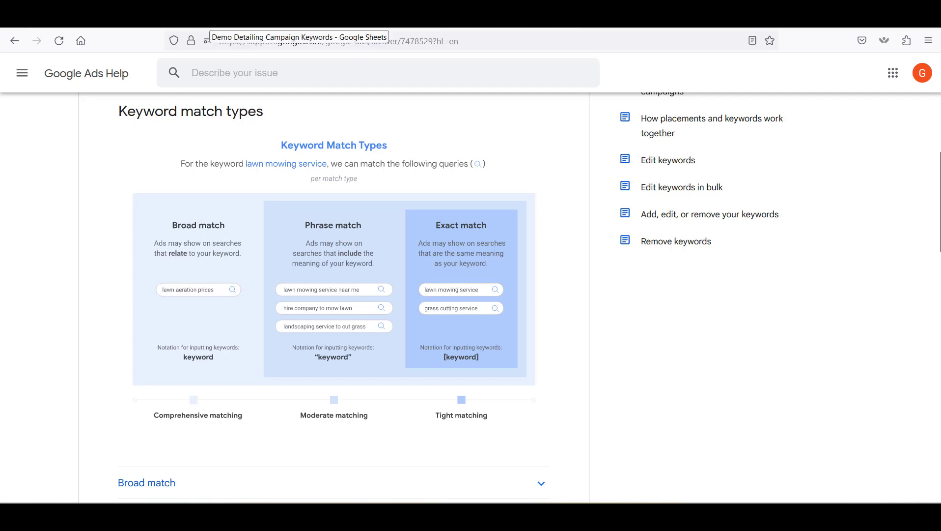
Copy the auto detailing keywords in A1:A6 into AdWords Wrapper and wrap them
click(210, 22)
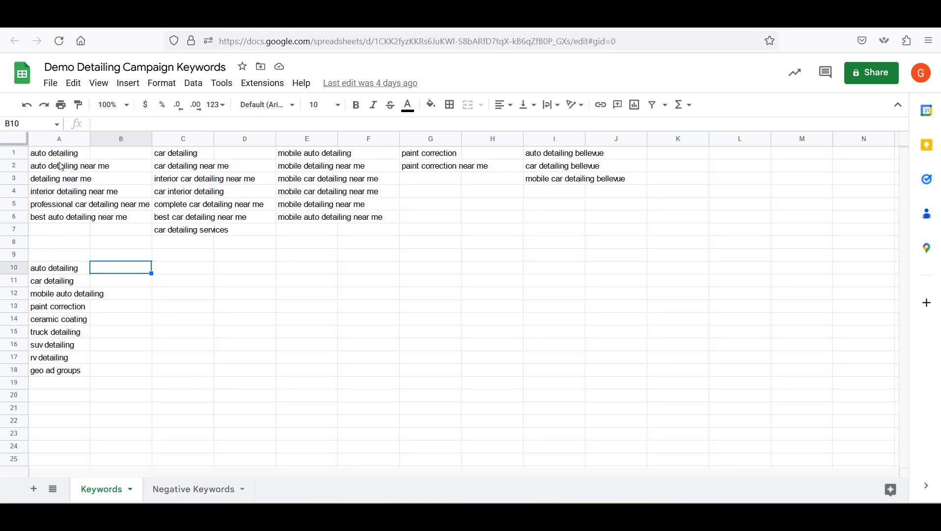
drag(54, 157, 58, 218)
key(ctrl+c)
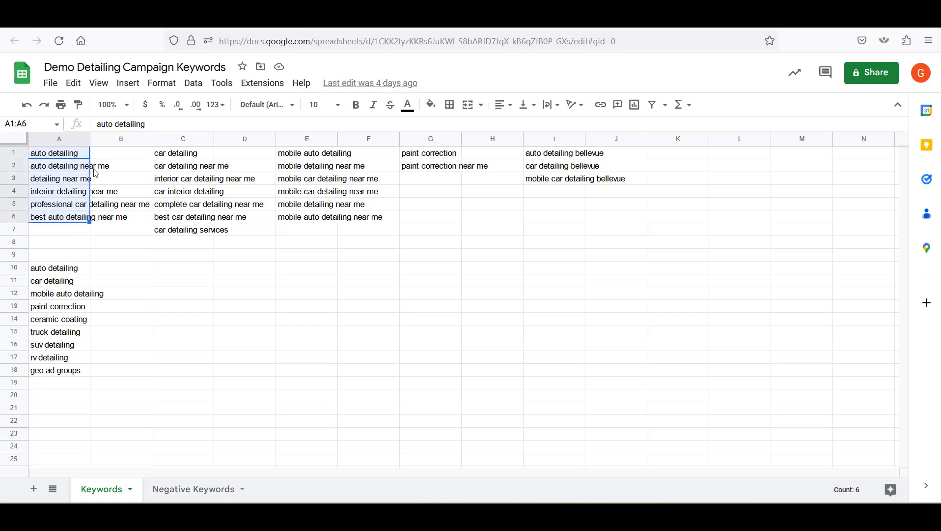
click(337, 20)
drag(340, 41, 192, 42)
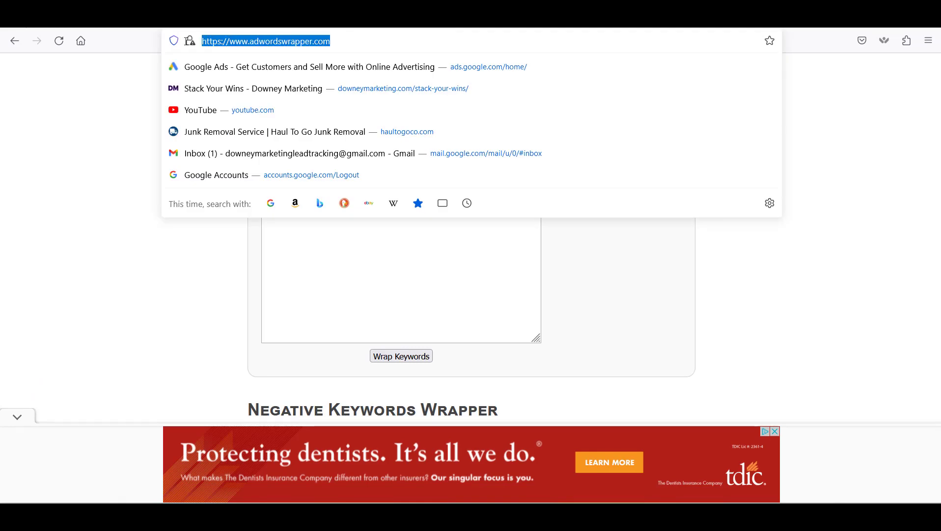
click(904, 271)
mouse_move(938, 361)
mouse_down()
mouse_move(930, 70)
mouse_move(920, 82)
mouse_move(940, 155)
mouse_move(940, 349)
mouse_move(924, 361)
mouse_up()
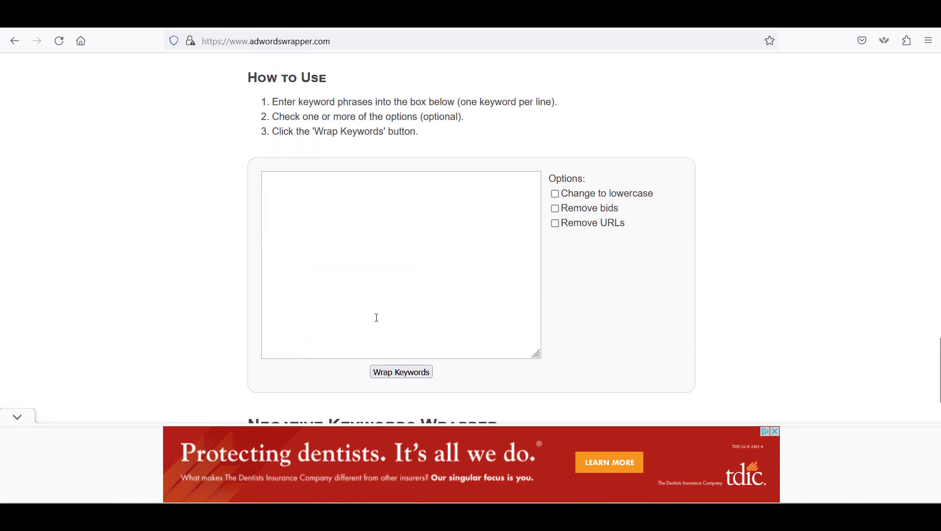
click(71, 17)
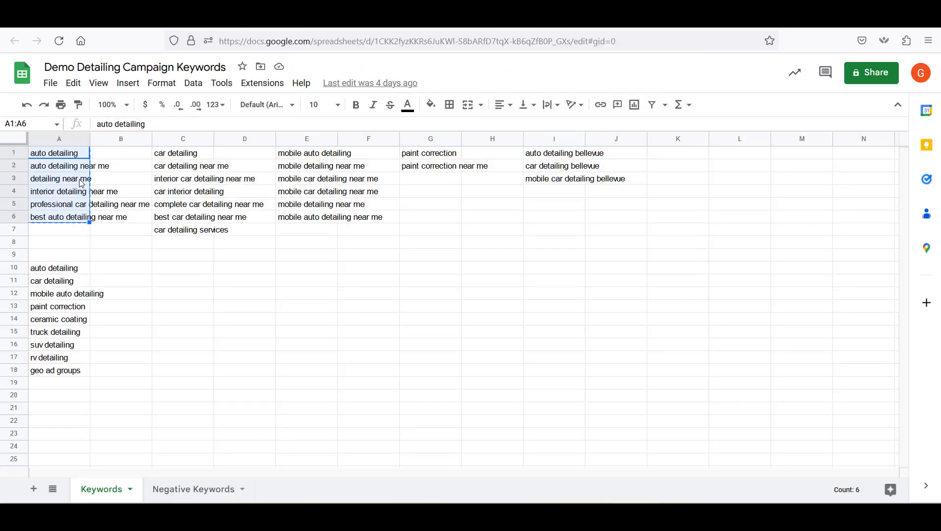
click(439, 28)
click(332, 259)
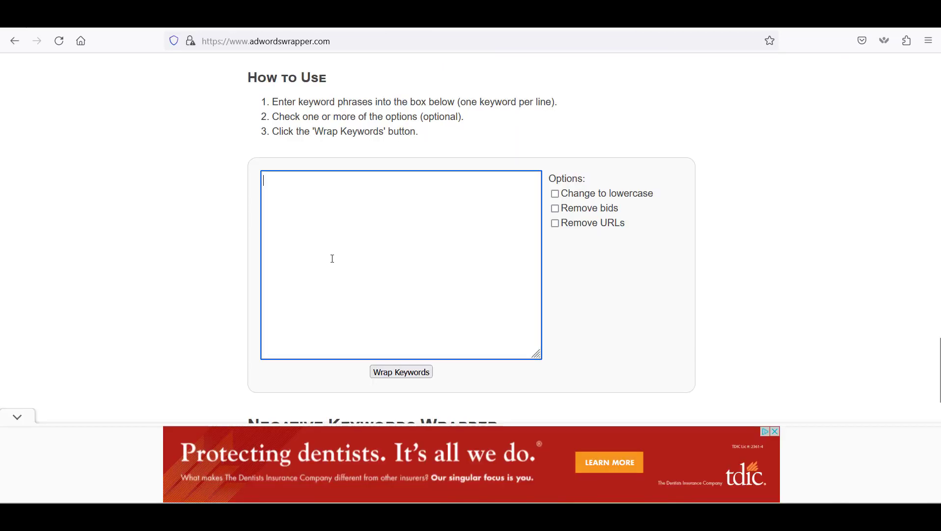
key(ctrl+v)
click(414, 376)
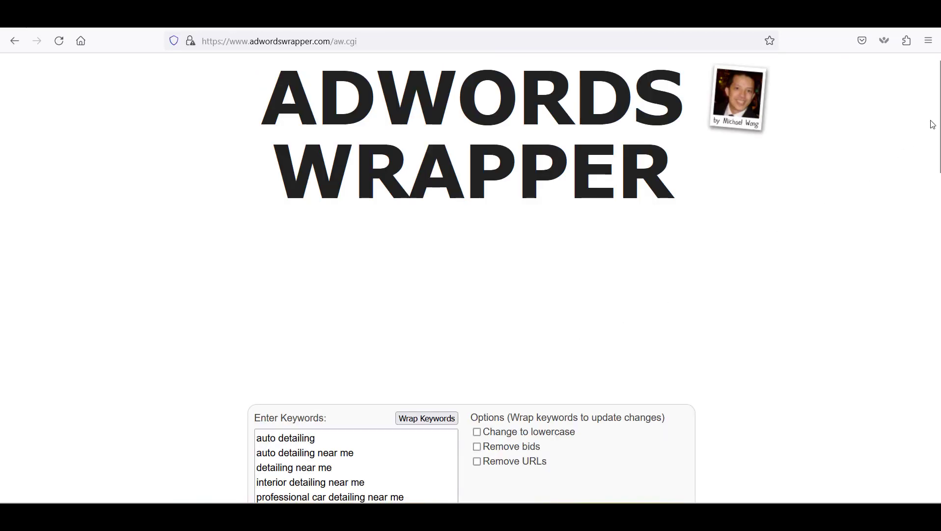
Copy the wrapped keywords from the "Phrase" & [Exact] Match box
scroll(927, 128, down, 10)
scroll(471, 277, down, 15)
scroll(922, 333, down, 4)
scroll(922, 332, up, 7)
scroll(918, 319, up, 3)
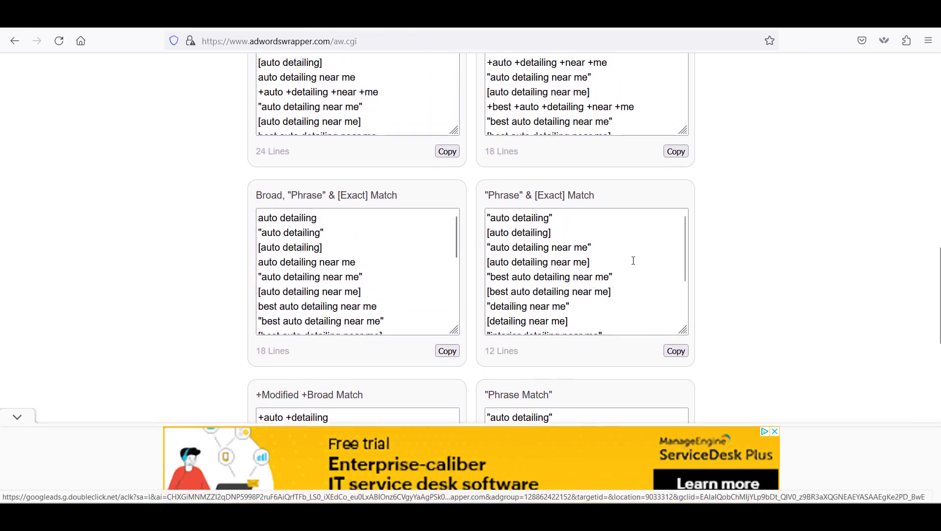
click(676, 350)
right_click(528, 241)
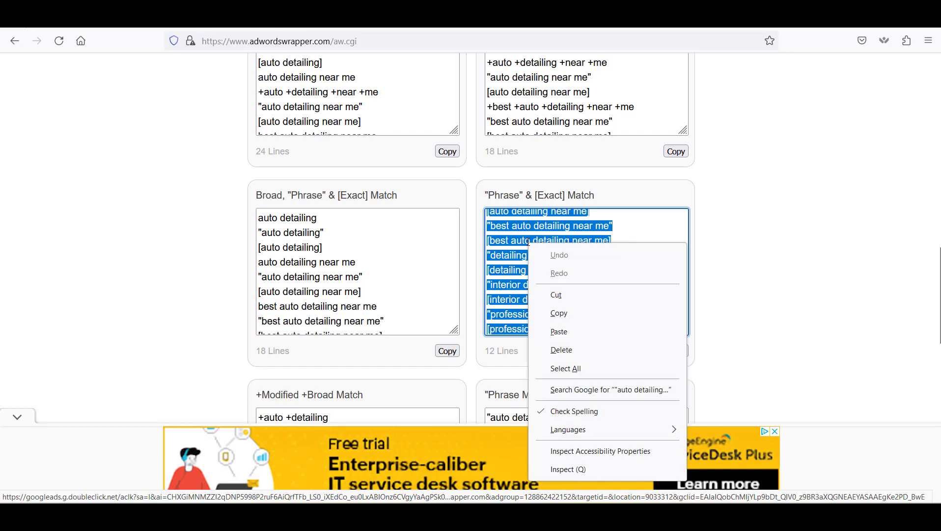
click(584, 314)
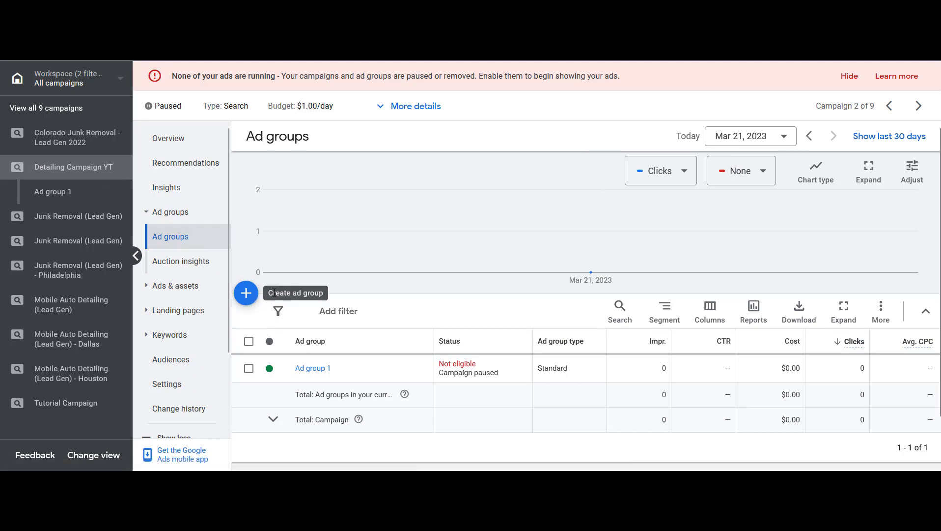
Start a new ad group in the Detailing Campaign YT campaign and recopy the phrase and exact match keywords
click(246, 293)
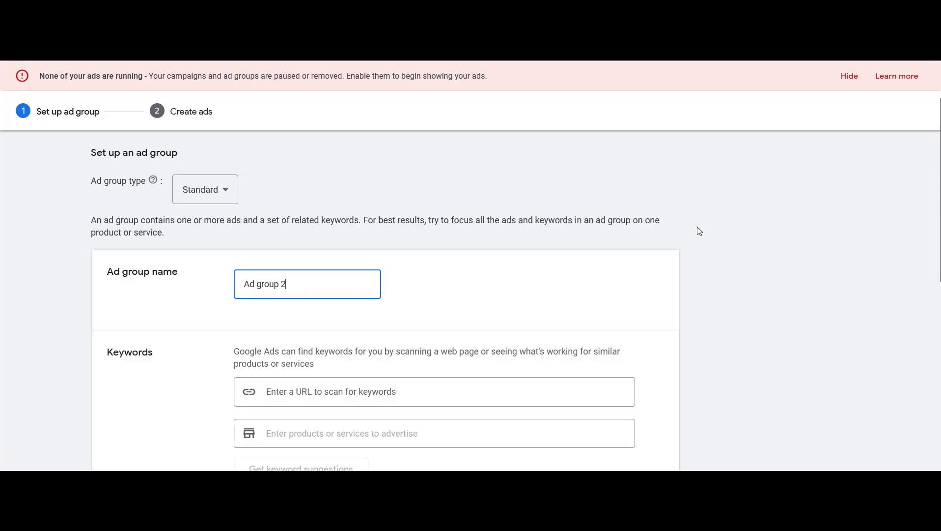
scroll(697, 233, down, 1)
scroll(686, 248, down, 2)
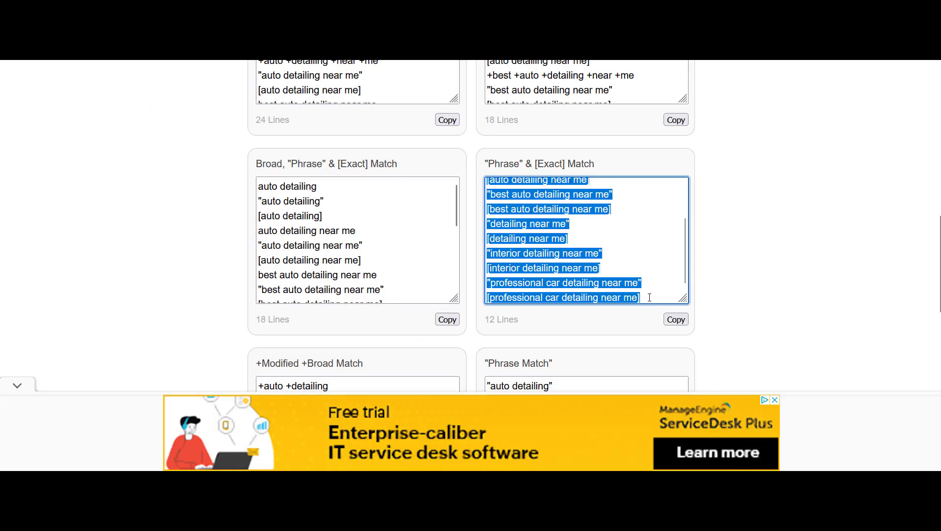
right_click(543, 255)
click(589, 327)
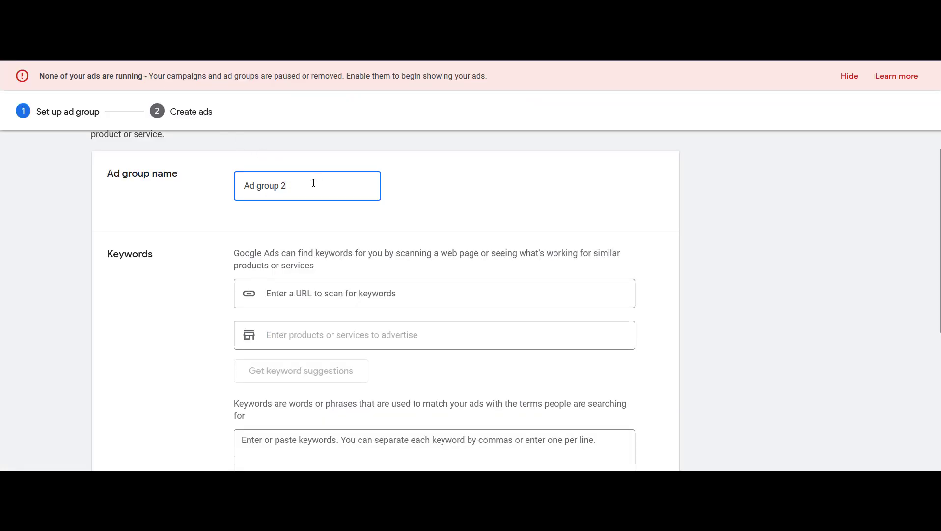
Name the ad group Auto Detailing
triple_click(314, 187)
text(Auto Detailing)
click(794, 195)
Paste the phrase and exact match keywords into the ad group's keywords box
scroll(781, 195, down, 1)
scroll(778, 195, down, 2)
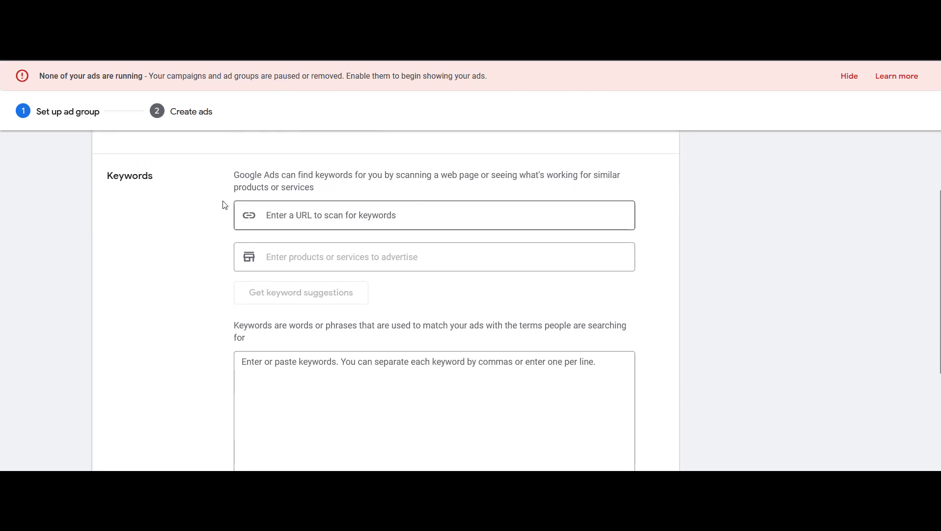
scroll(309, 317, down, 2)
click(308, 317)
key(ctrl+v)
scroll(312, 308, down, 1)
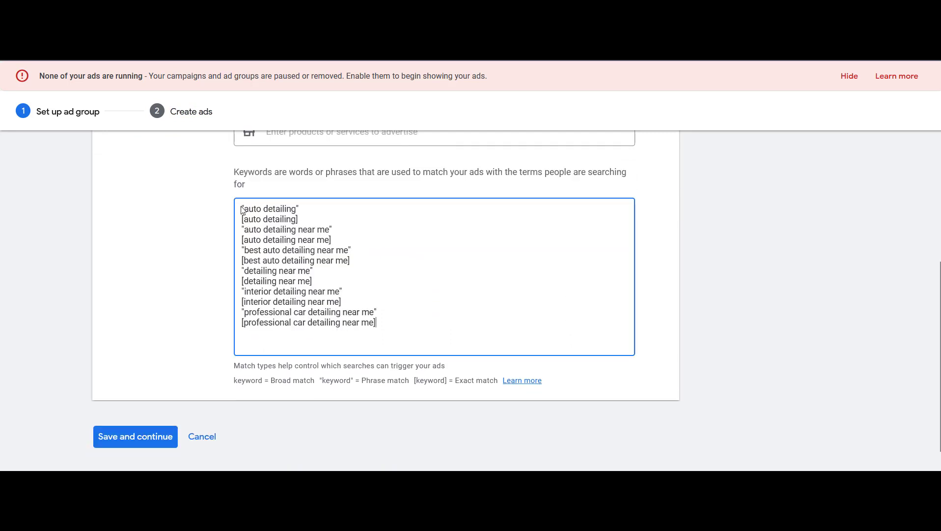
drag(301, 220, 235, 199)
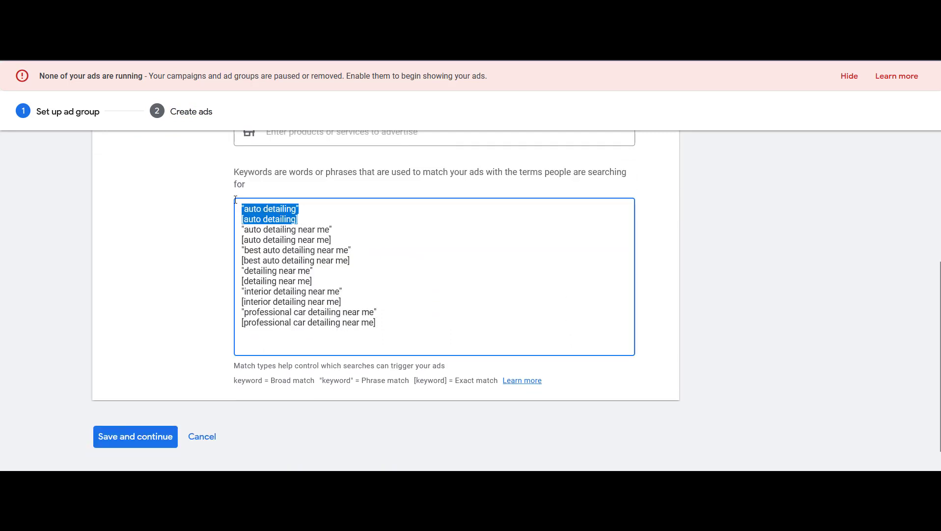
click(299, 209)
click(189, 334)
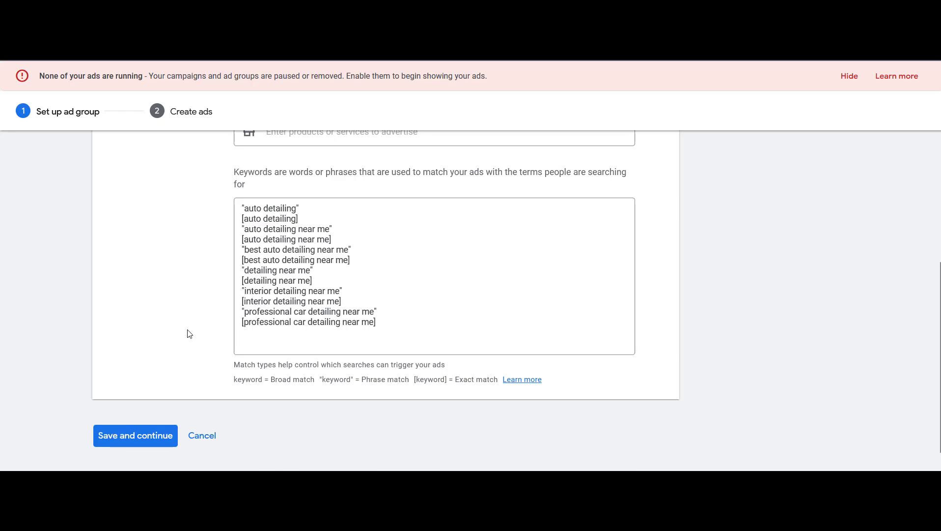
Save the ad group and leave the ad creation step without making an ad
click(135, 444)
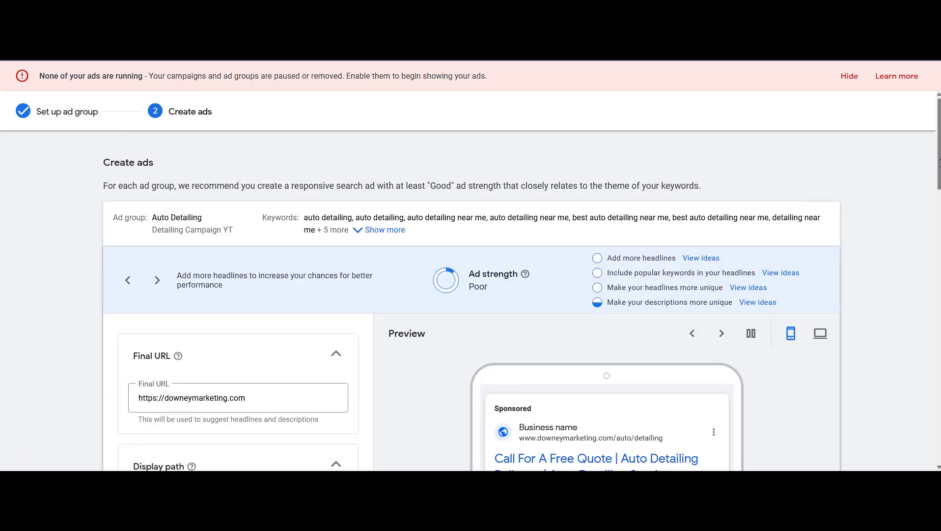
scroll(471, 295, down, 10)
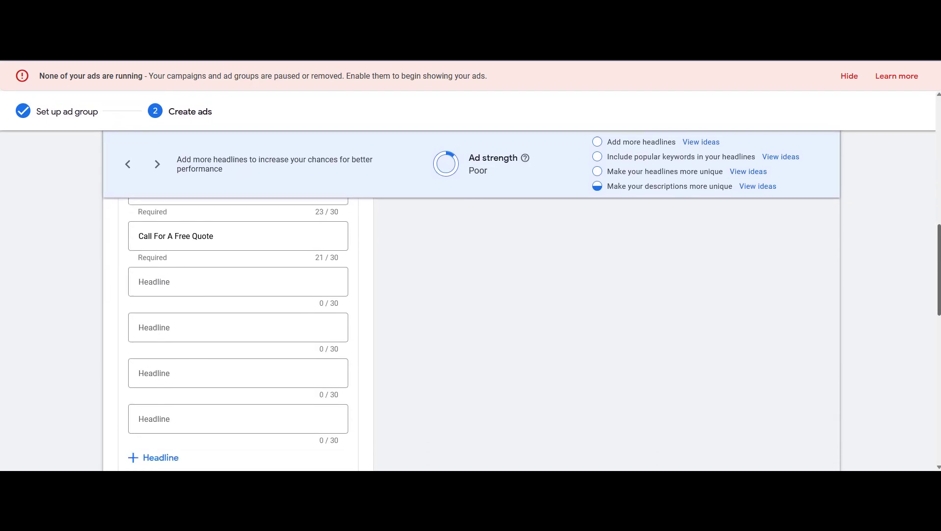
scroll(483, 421, down, 5)
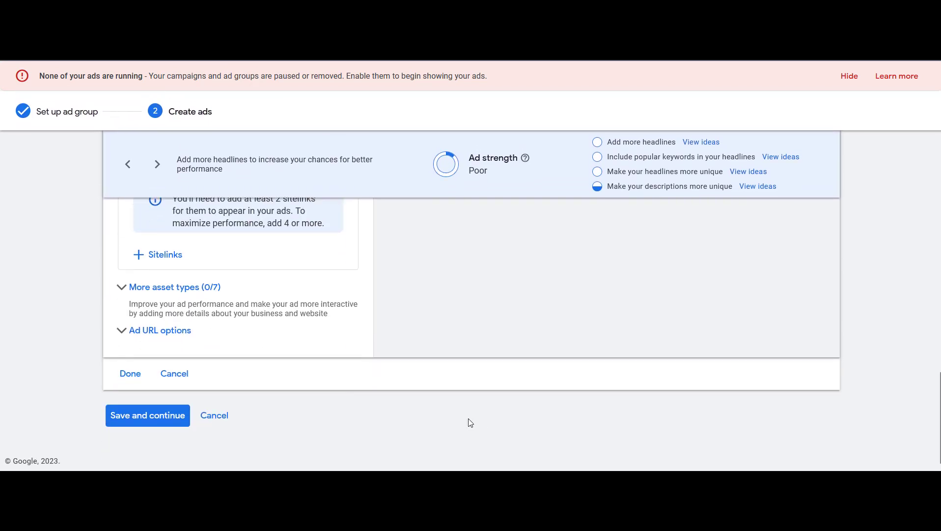
click(174, 374)
click(163, 342)
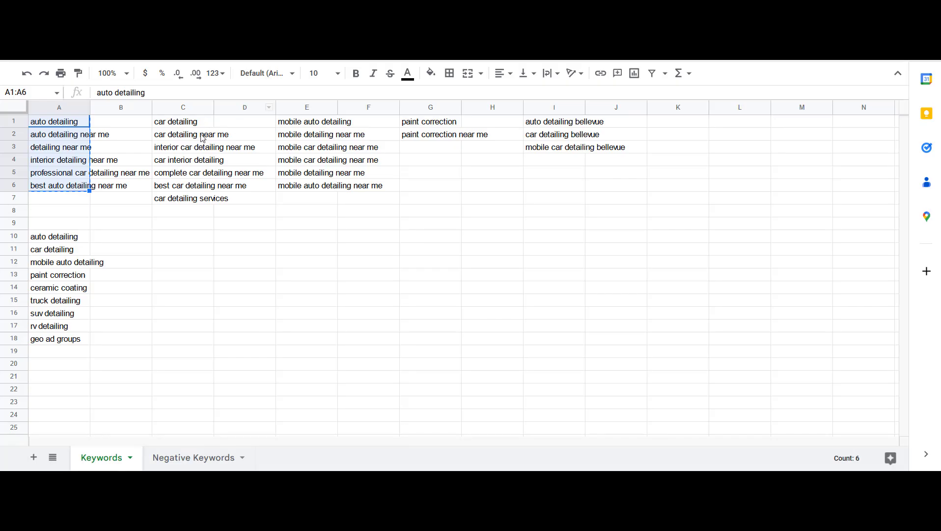
Copy the car detailing keywords in C1:C7 of the Keywords sheet
drag(194, 126, 210, 198)
key(ctrl+c)
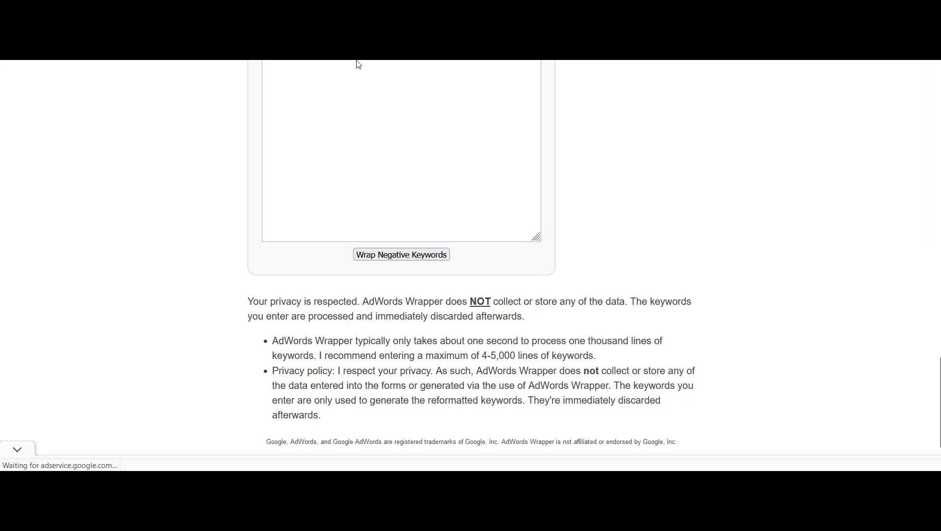
Paste the car detailing keywords into the negative keywords wrapper box
click(394, 128)
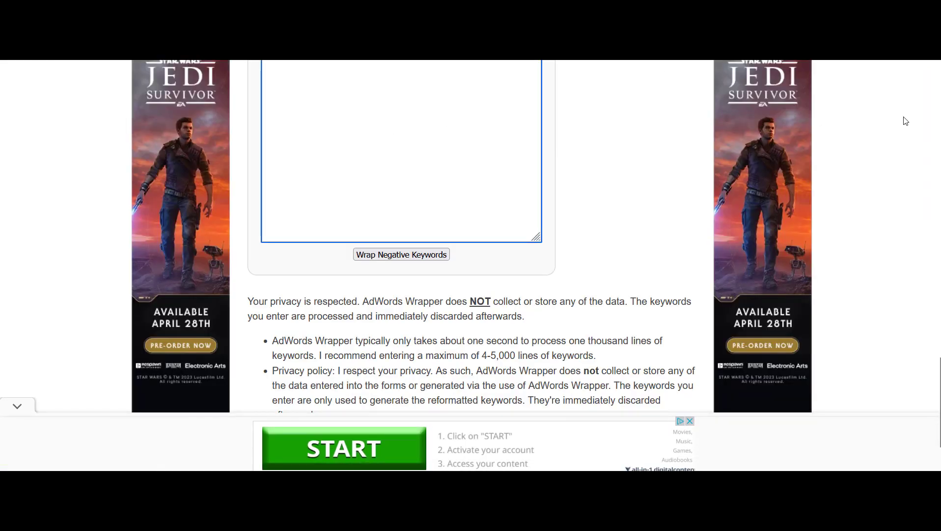
scroll(894, 182, up, 2)
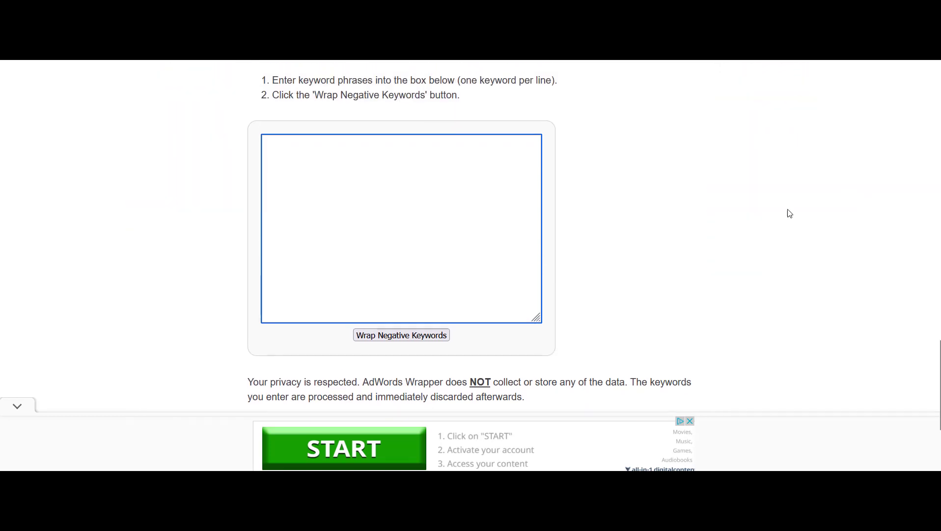
key(ctrl+v)
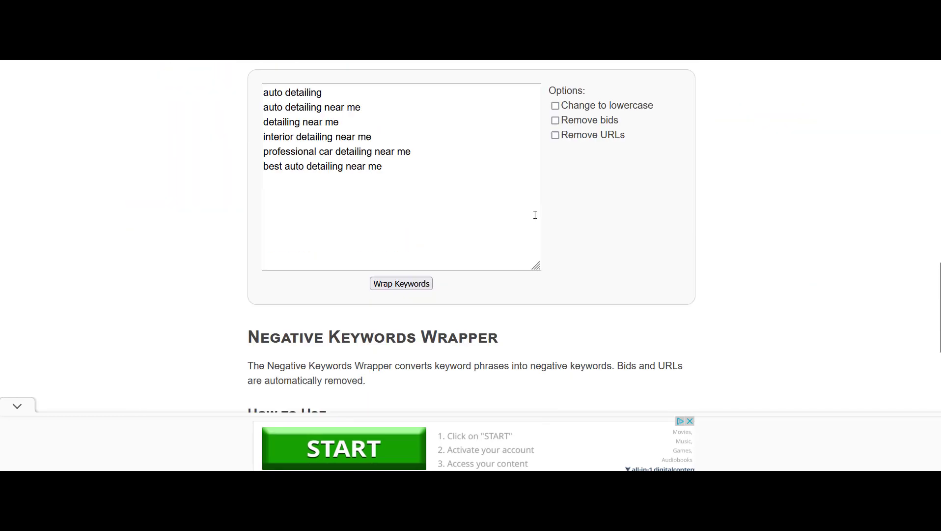
Replace the keywords in the main wrapper box with the car detailing keywords and wrap them
scroll(533, 212, up, 1)
click(446, 192)
key(ctrl+a)
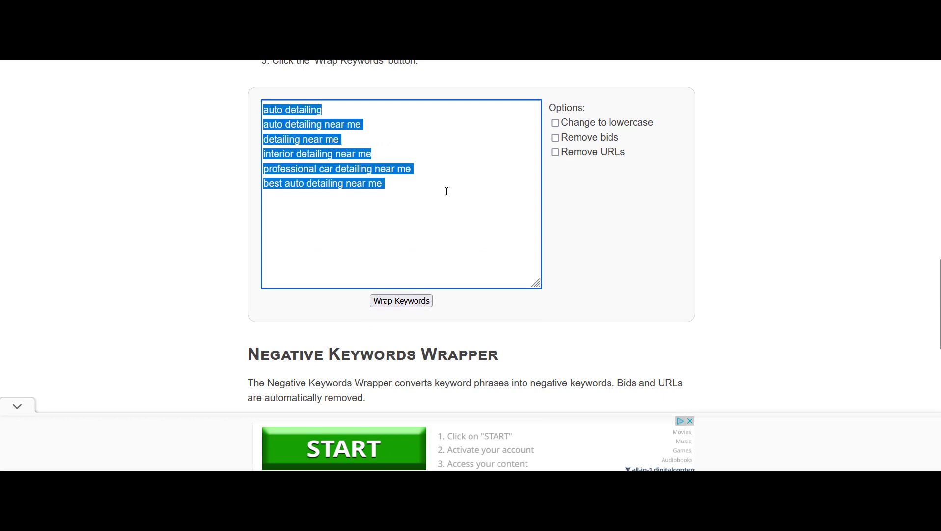
key(ctrl+v)
scroll(409, 308, up, 2)
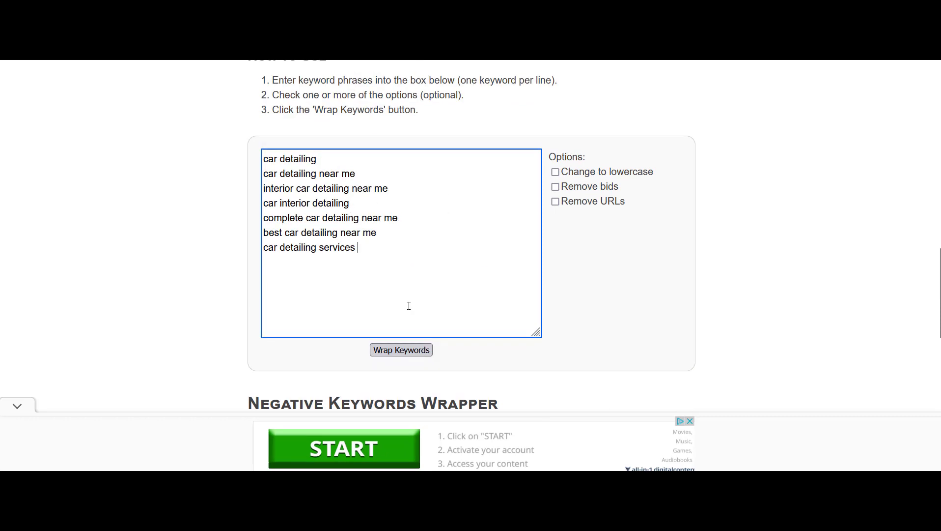
click(410, 363)
Copy the wrapped keywords from the "Phrase" & [Exact] Match output box
scroll(777, 287, down, 6)
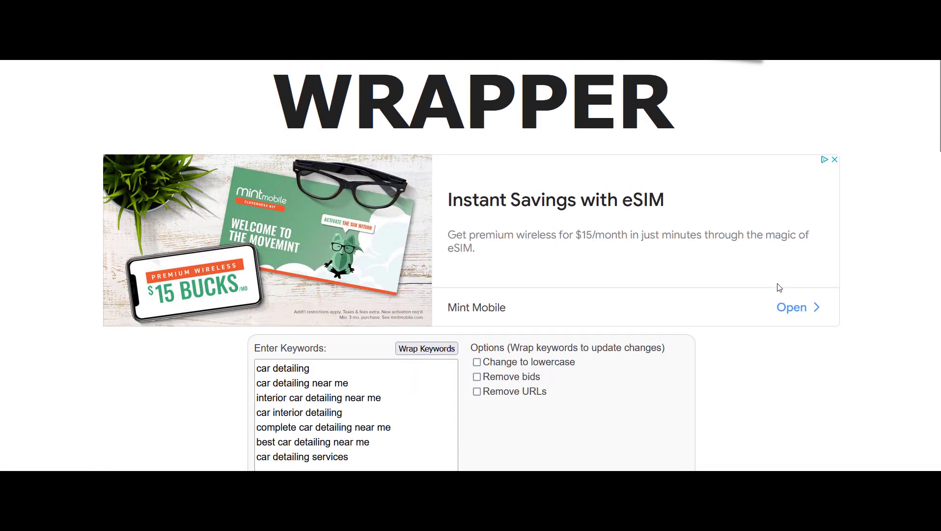
scroll(774, 286, down, 10)
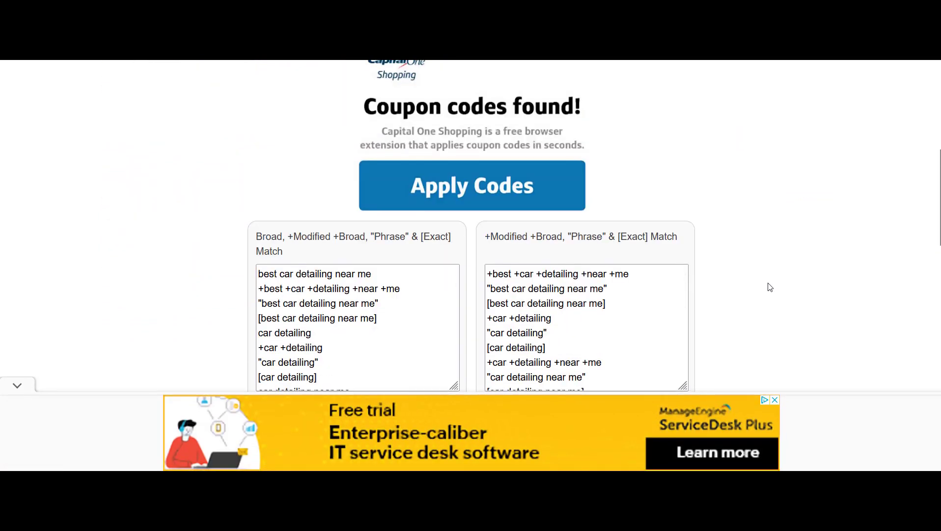
click(681, 349)
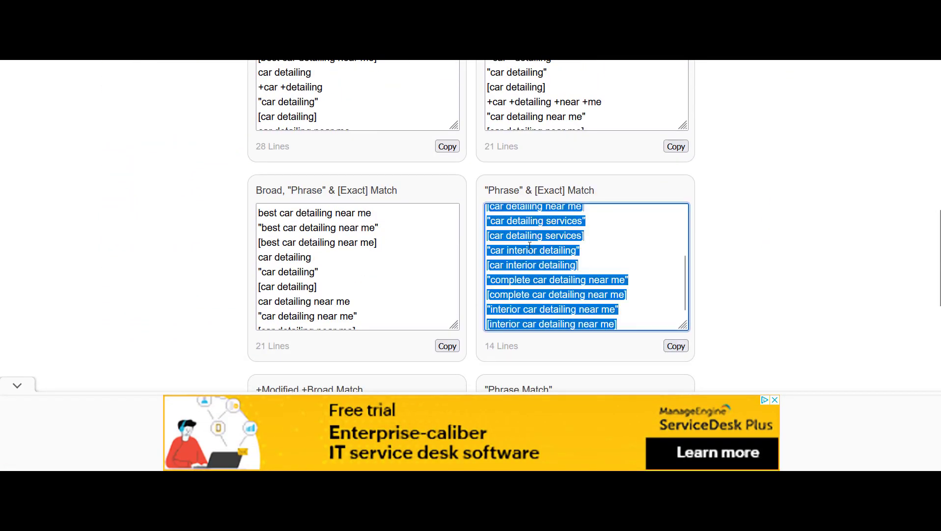
right_click(529, 245)
click(578, 316)
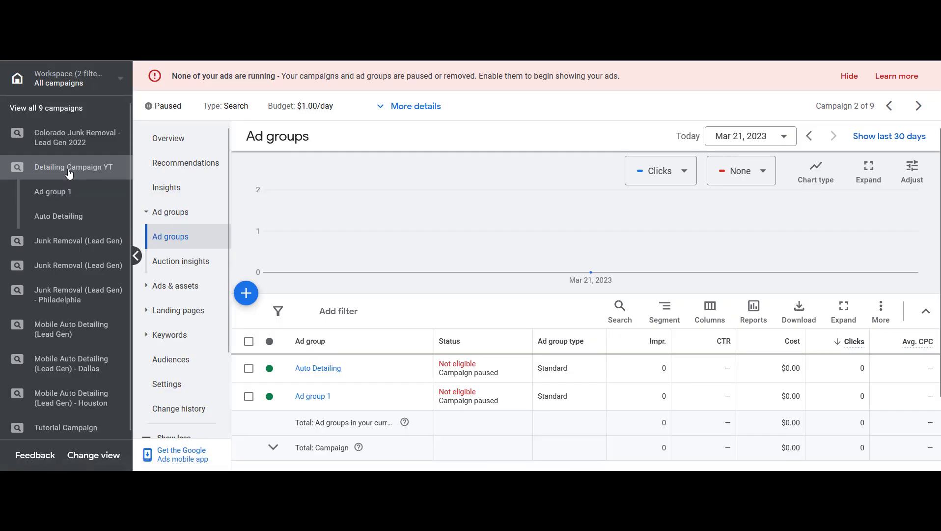
Create a new ad group in the campaign and name it Car Detailing
click(245, 293)
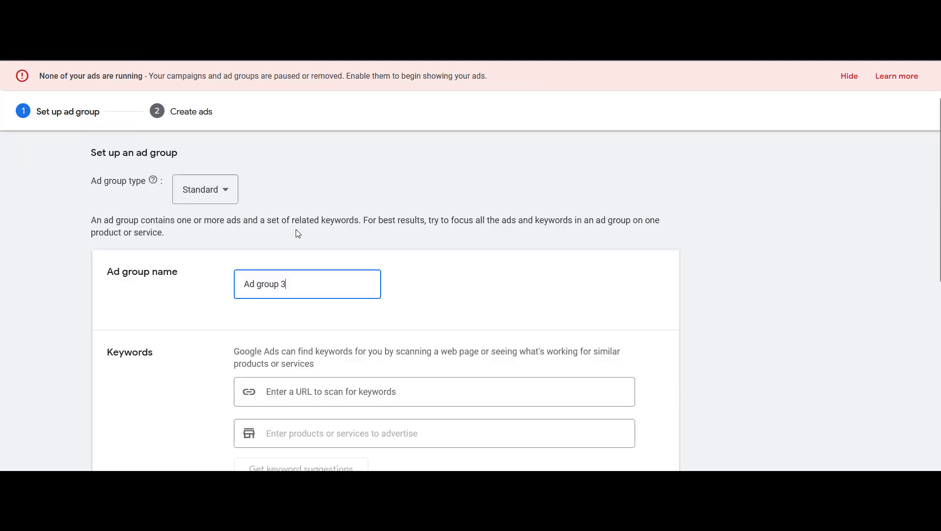
key(ctrl+a)
text(Ca)
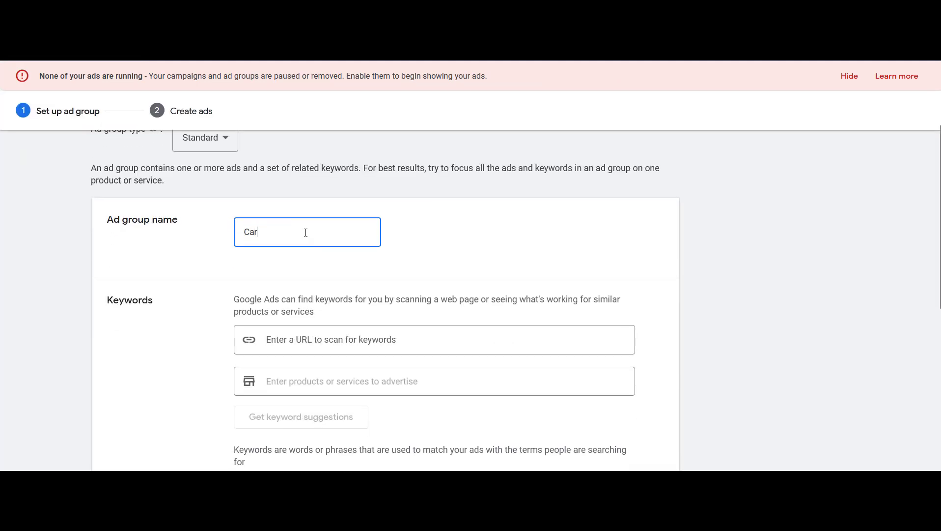
Paste the phrase and exact match keywords into the ad group's keywords box
scroll(306, 231, down, 5)
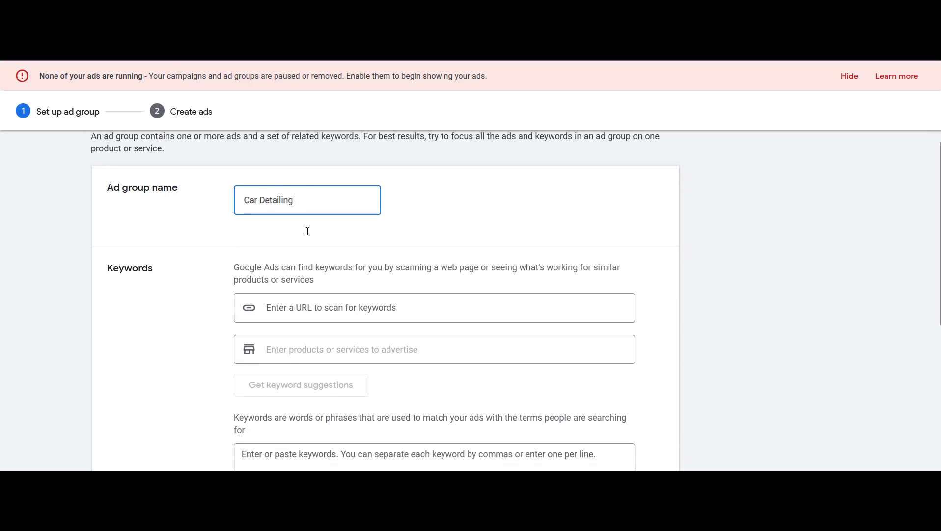
click(357, 287)
key(ctrl+v)
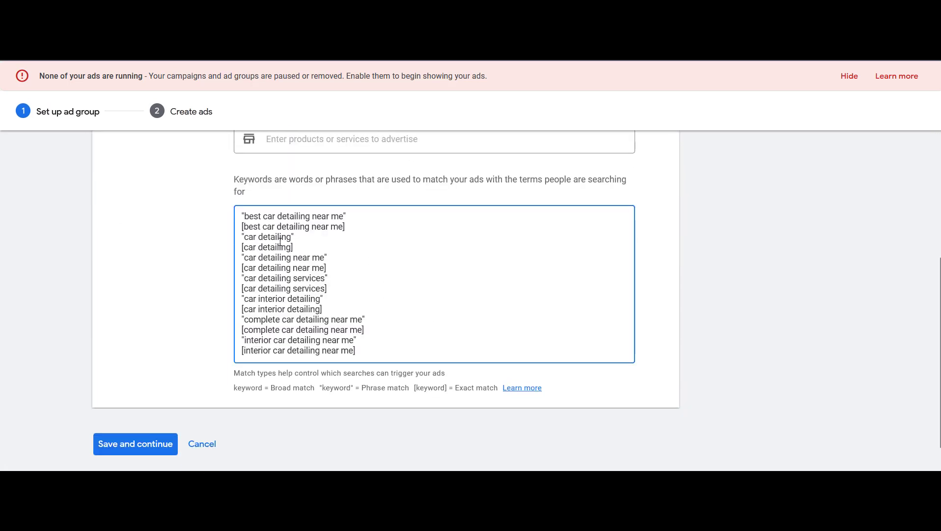
Save the ad group and leave the ad creation step without making an ad
click(141, 443)
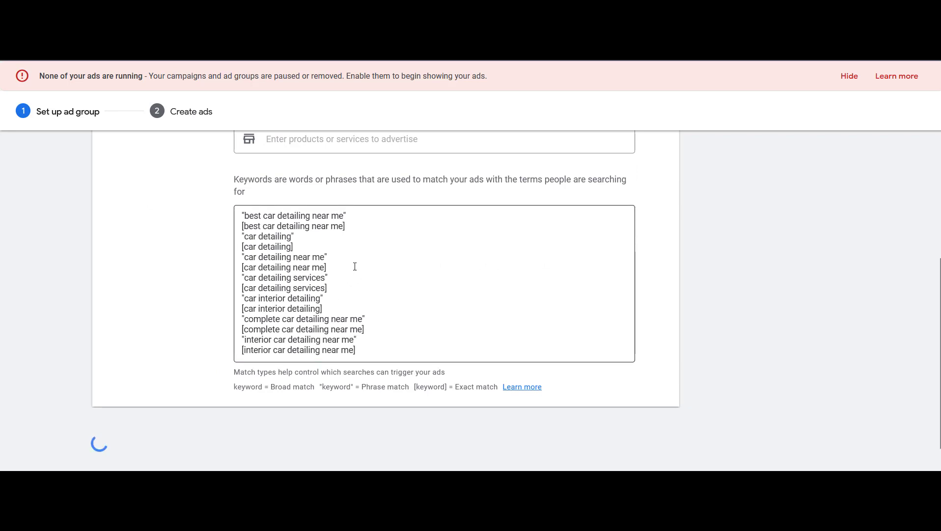
scroll(376, 265, down, 15)
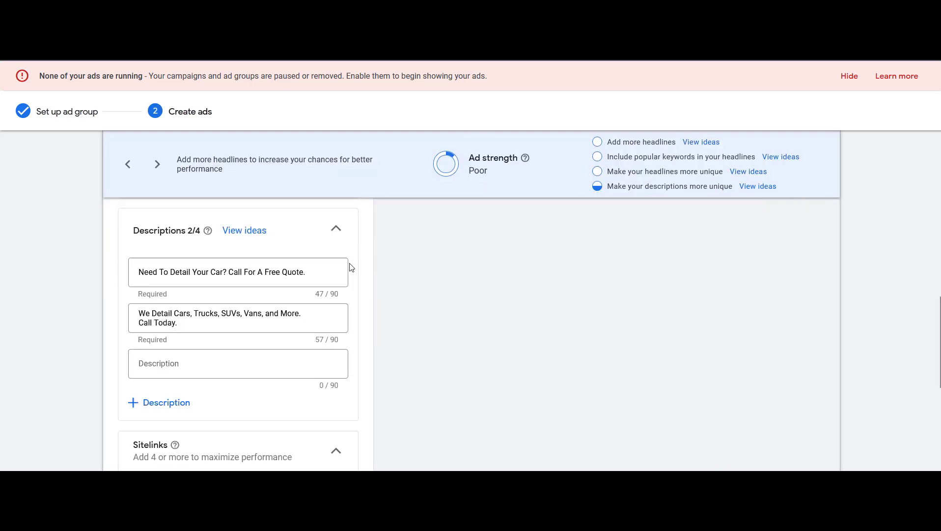
click(176, 388)
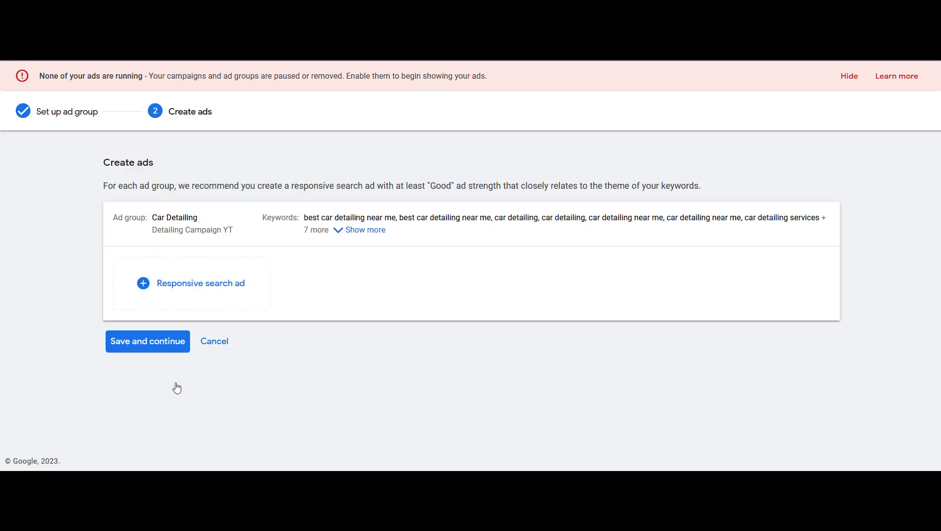
click(155, 344)
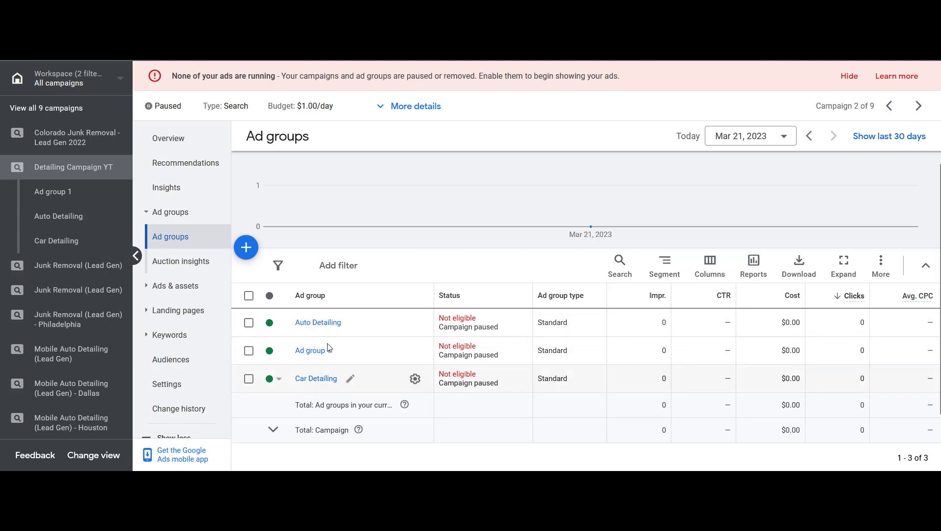
Open the Car Detailing ad group and review its keywords and match types
click(320, 383)
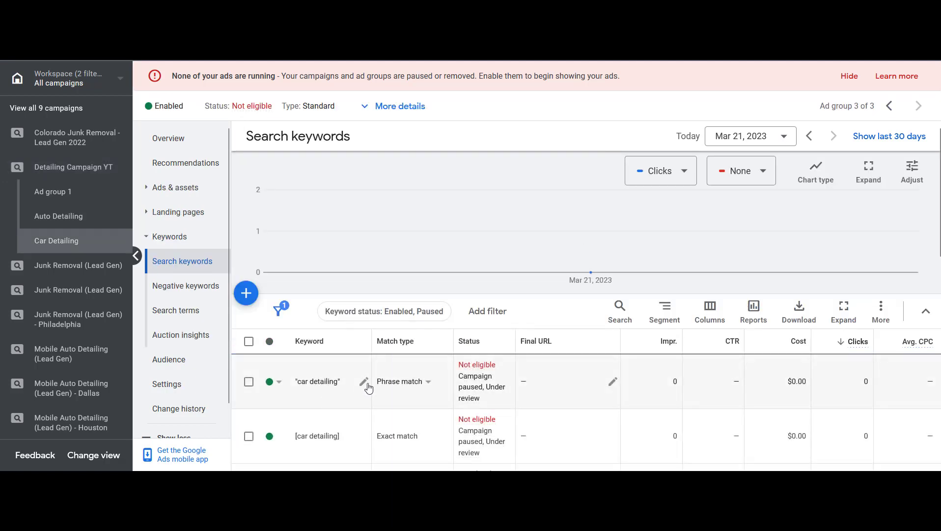
scroll(375, 378, down, 4)
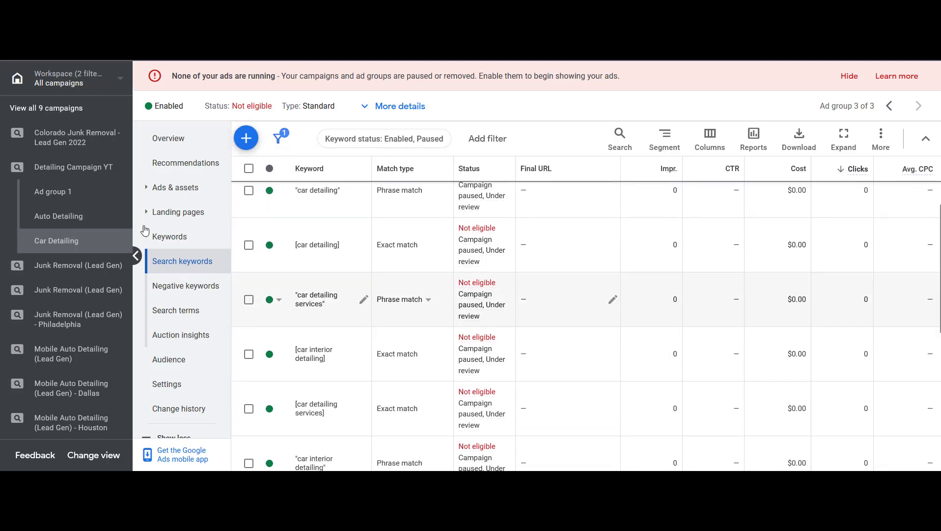
click(108, 178)
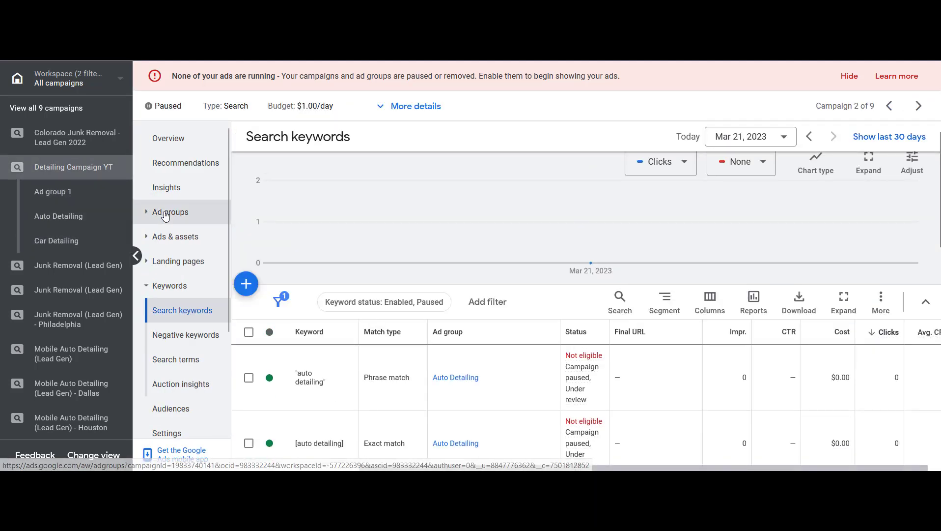
click(165, 213)
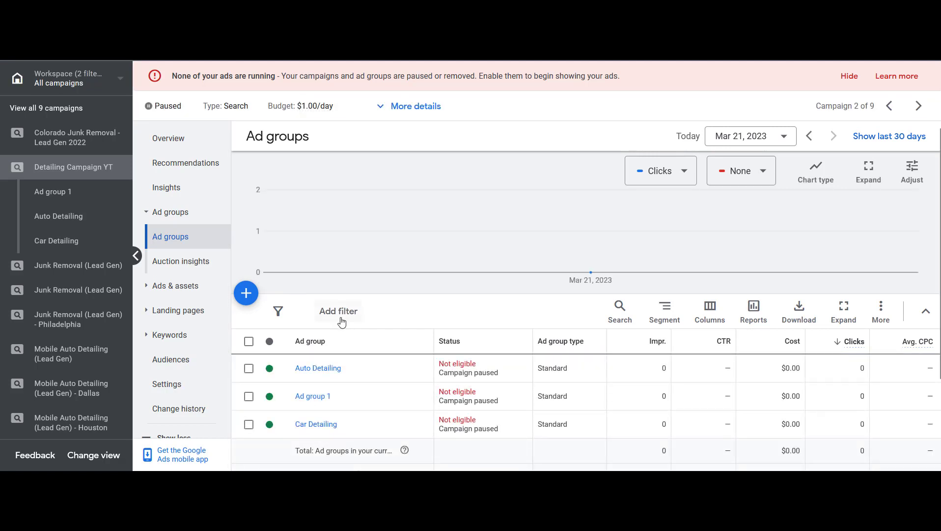
scroll(327, 317, down, 2)
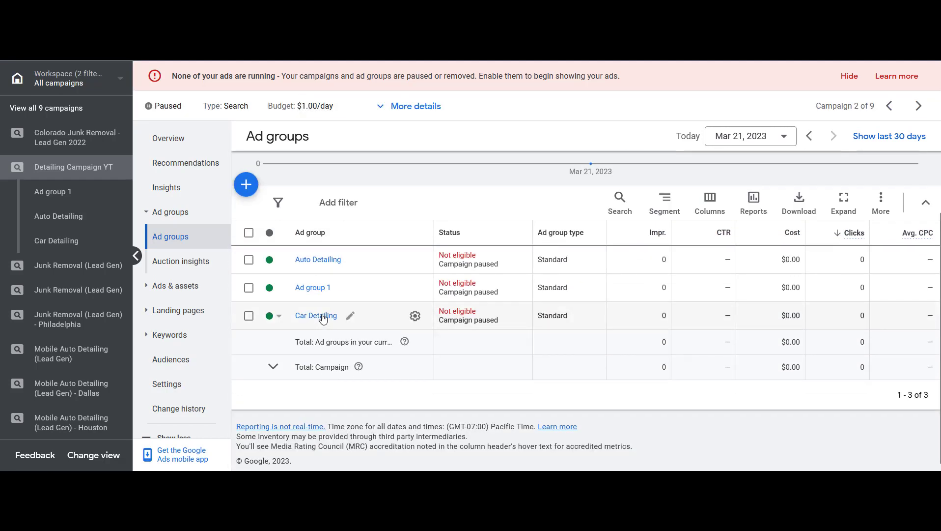
click(315, 317)
scroll(346, 398, down, 5)
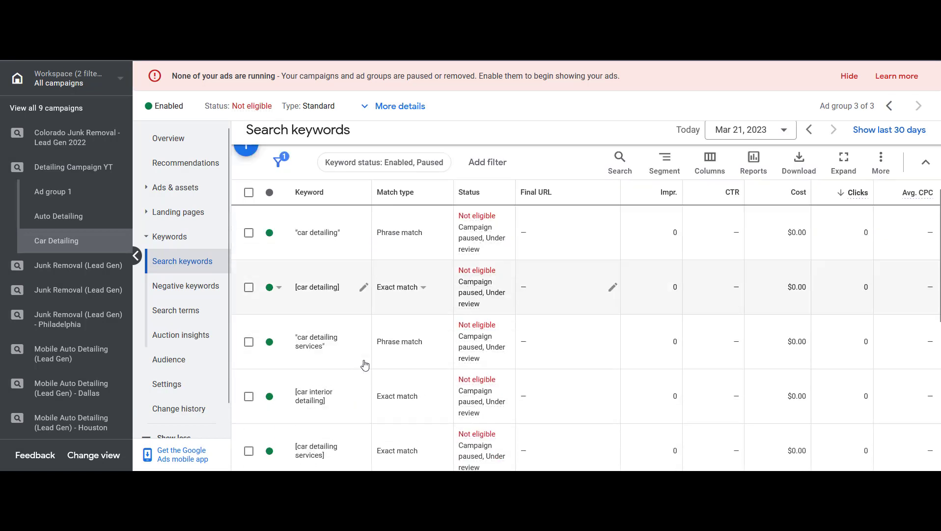
scroll(358, 320, down, 3)
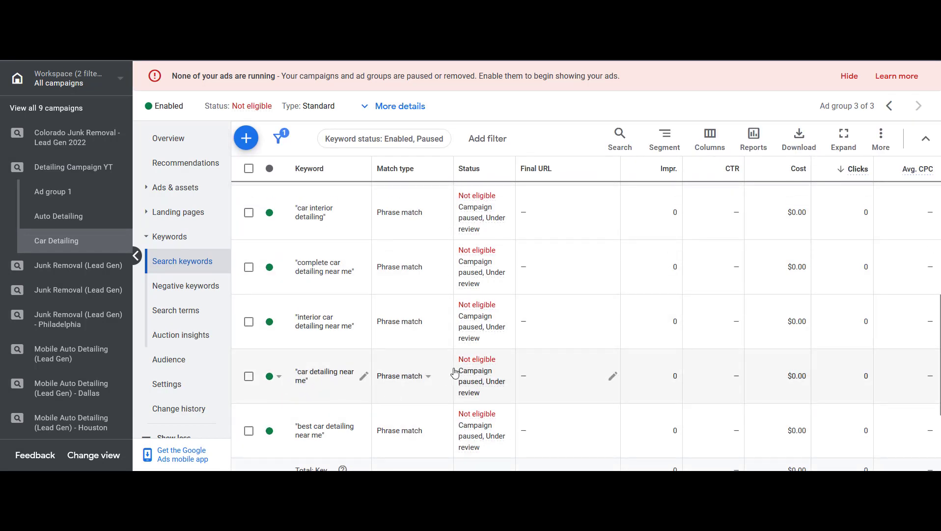
scroll(449, 373, up, 6)
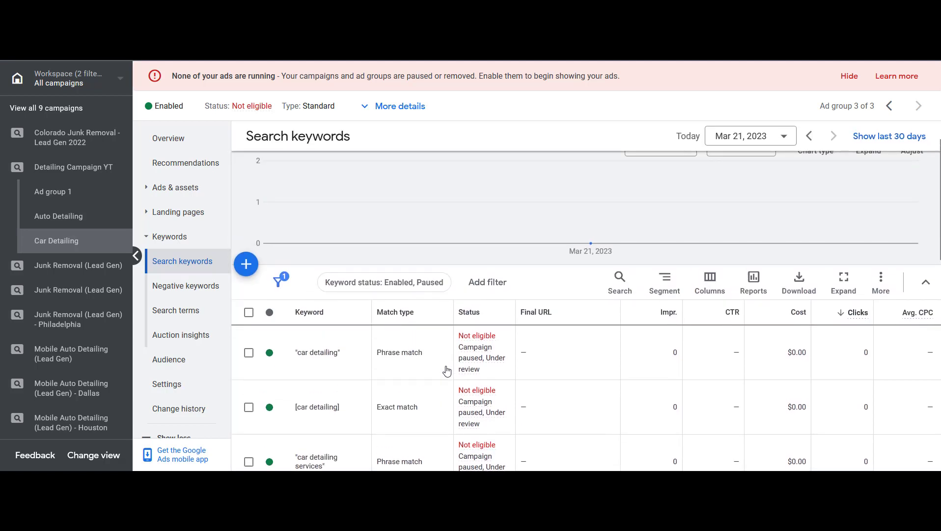
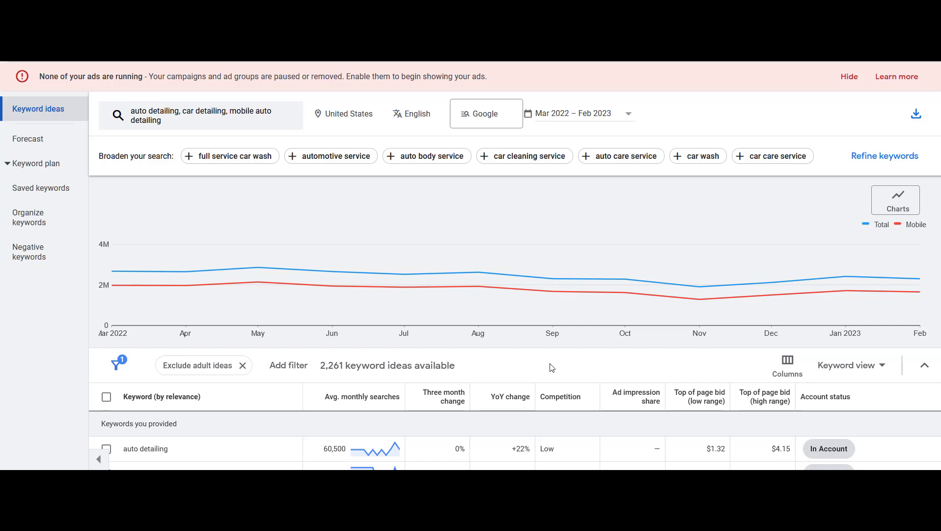
Add the keyword idea "hand car wash near me" to the first row of the Negative Keywords sheet
scroll(552, 368, down, 3)
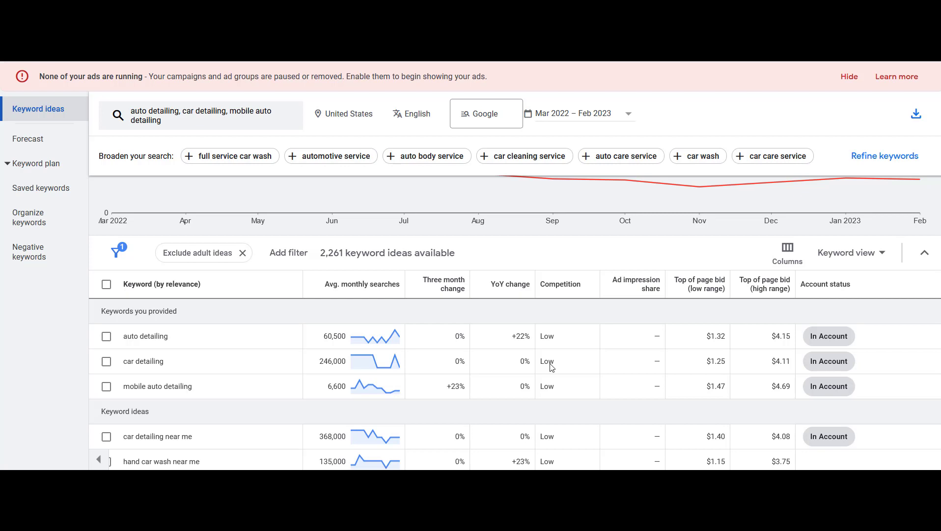
scroll(548, 364, down, 3)
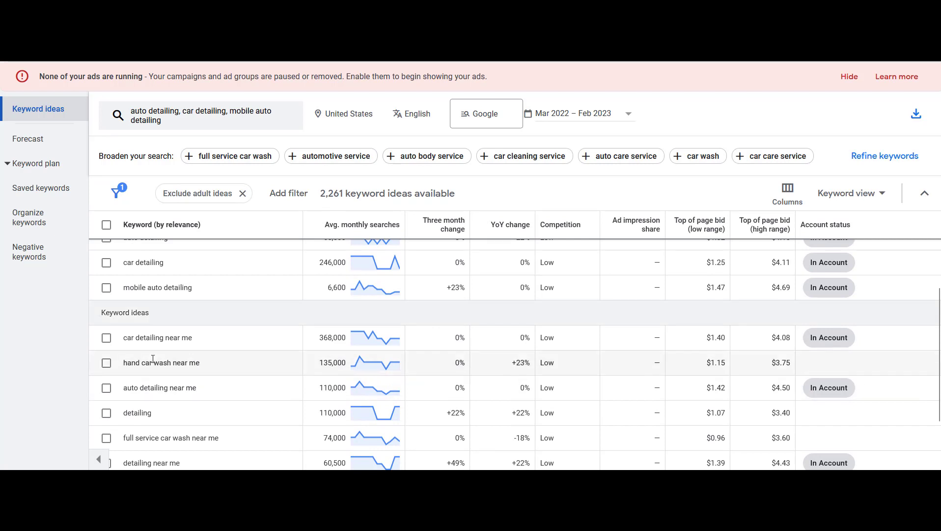
drag(123, 339, 152, 338)
drag(125, 362, 171, 361)
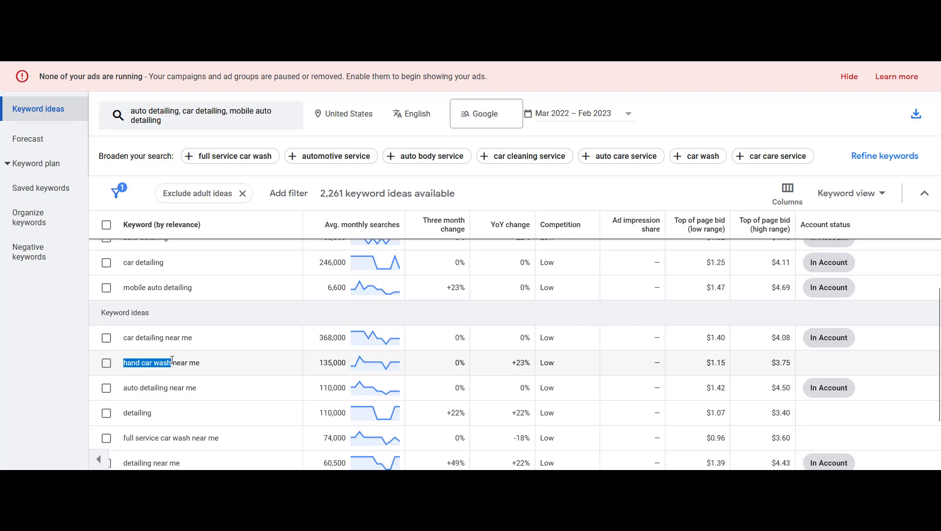
click(182, 364)
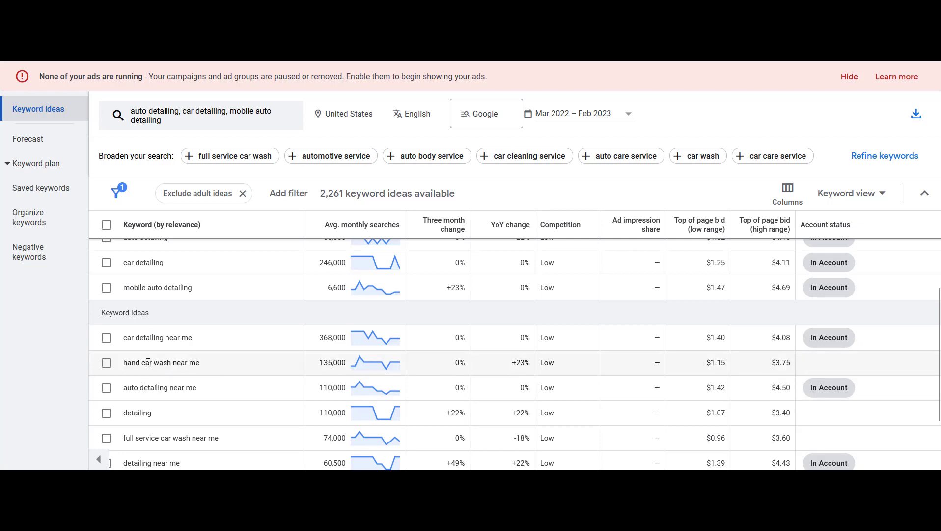
drag(125, 364, 201, 364)
key(ctrl+c)
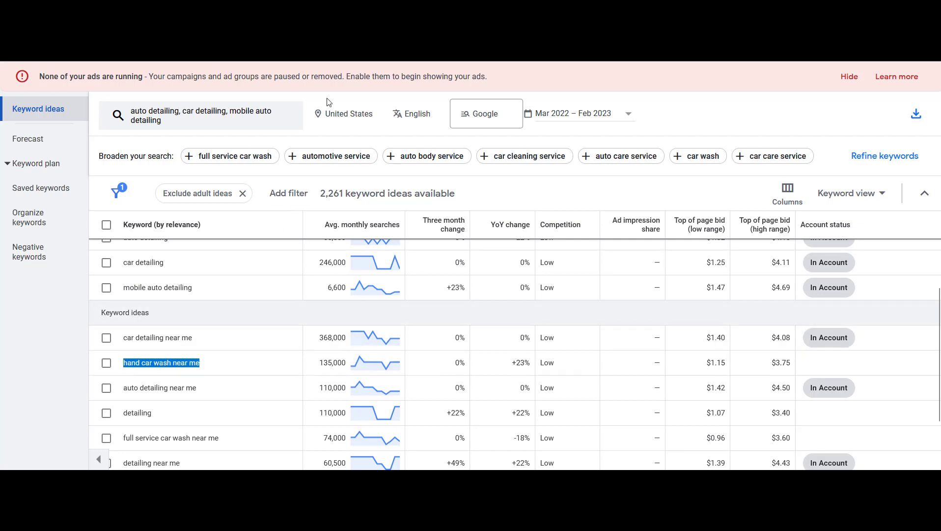
key(ctrl+Tab)
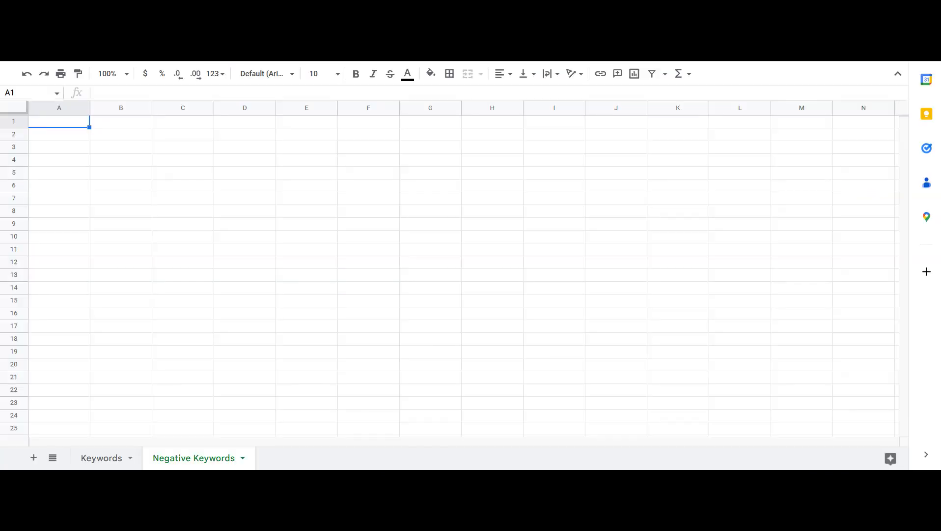
click(105, 458)
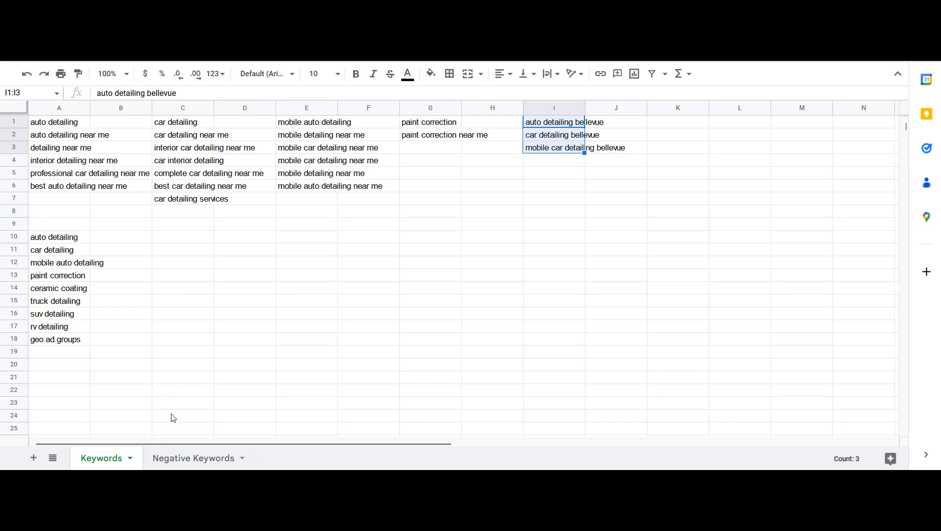
click(191, 465)
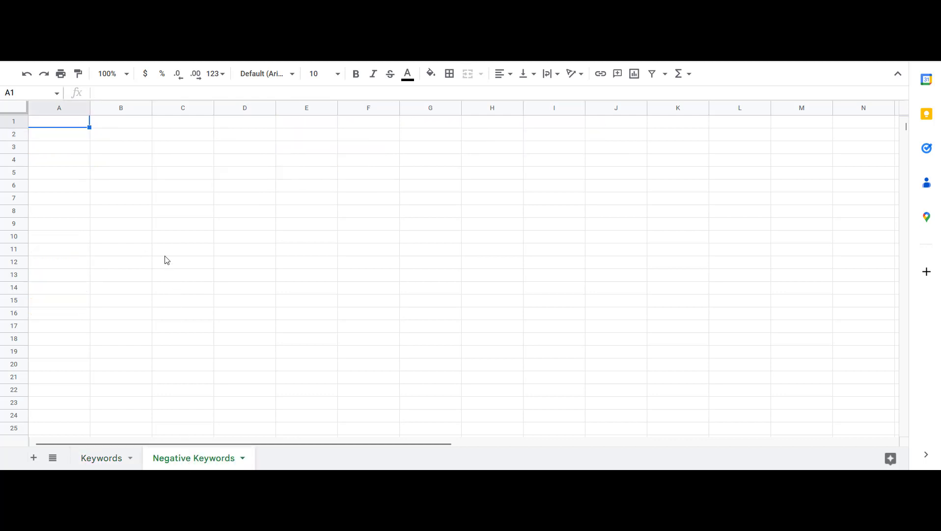
text(hand car wash near me)
key(Return)
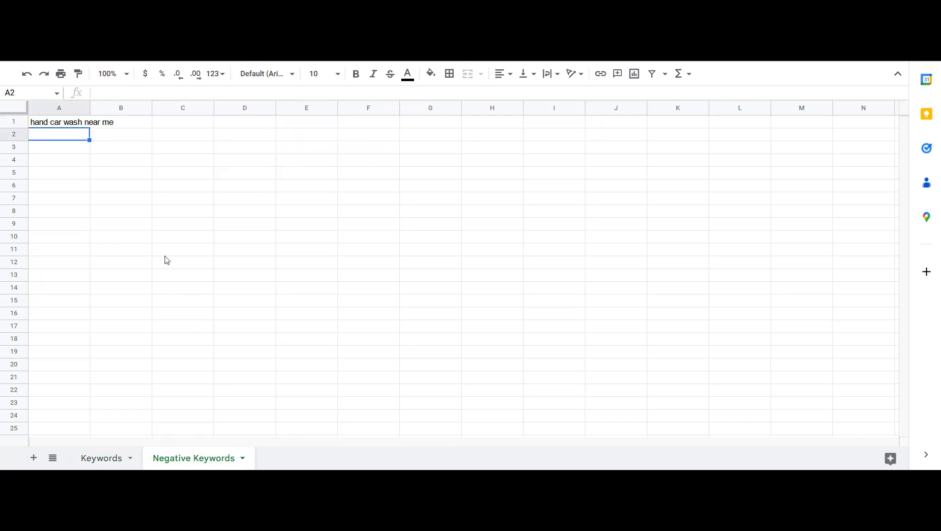
Copy the same idea into the next row and trim it to "hand car wash"
key(ctrl+shift+Tab)
click(131, 361)
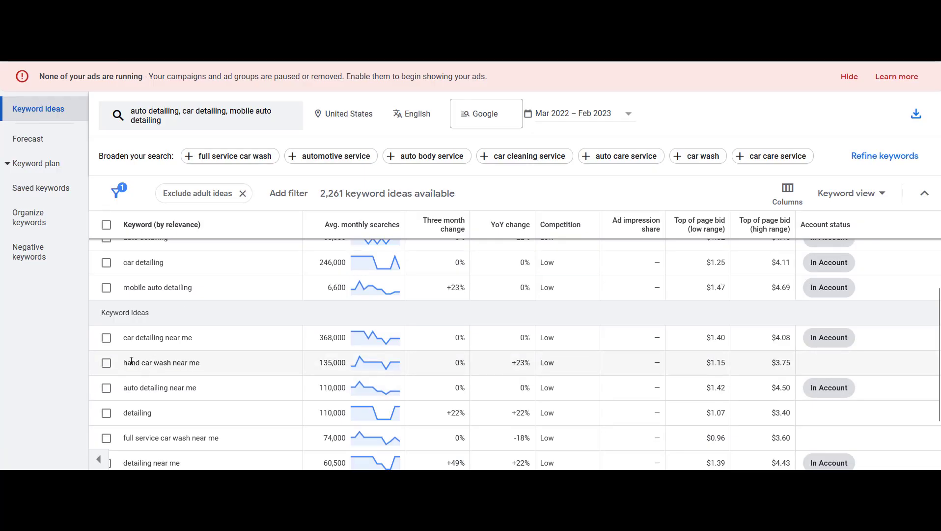
drag(126, 363, 169, 363)
key(ctrl+Tab)
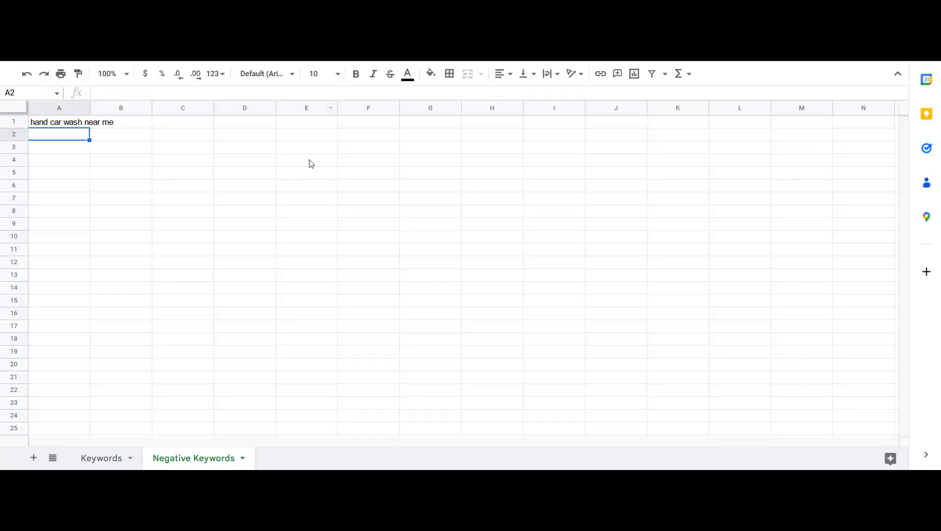
key(ctrl+v)
key(Return)
key(Up)
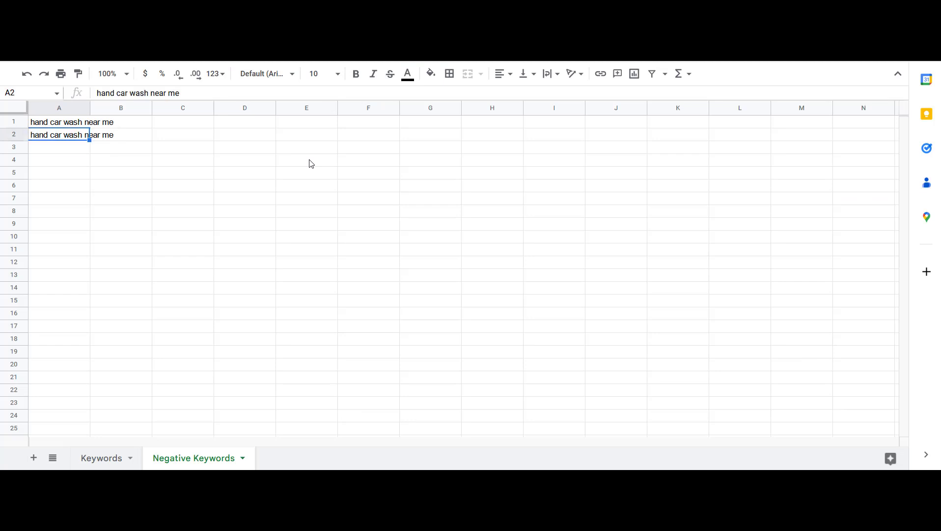
key(Return)
key(BackSpace)
key(BackSpace)
key(BackSpace)
key(BackSpace)
key(BackSpace)
key(BackSpace)
key(BackSpace)
key(BackSpace)
key(Return)
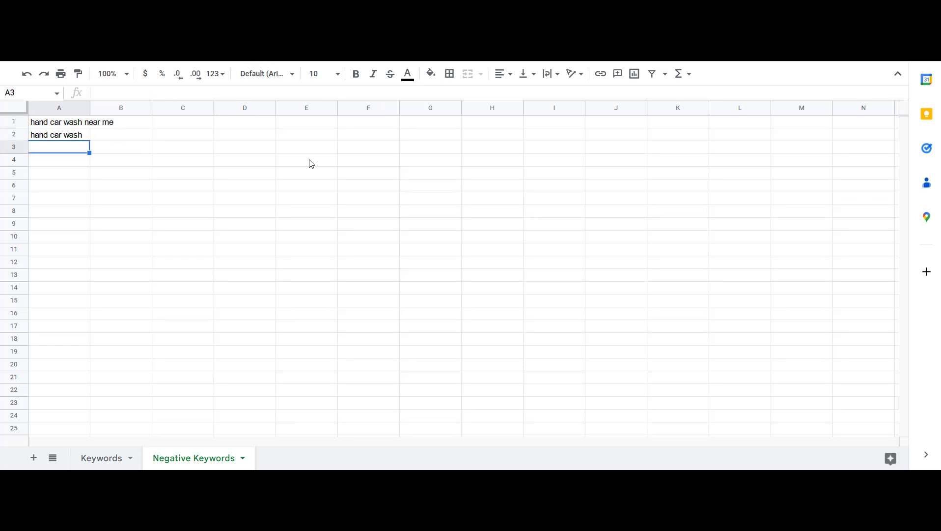
Show 200 rows per page in the keyword ideas list
click(71, 135)
click(72, 144)
click(74, 7)
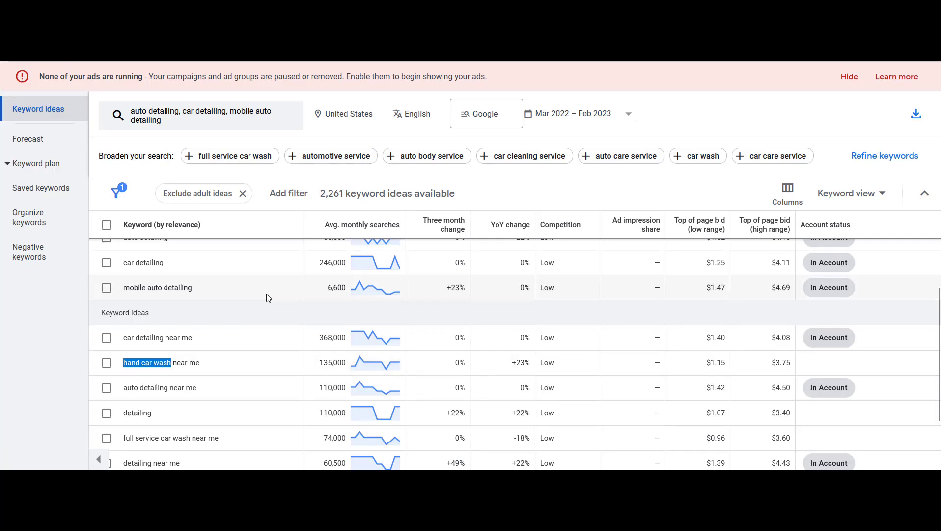
scroll(266, 304, down, 1)
click(258, 317)
scroll(257, 319, down, 1)
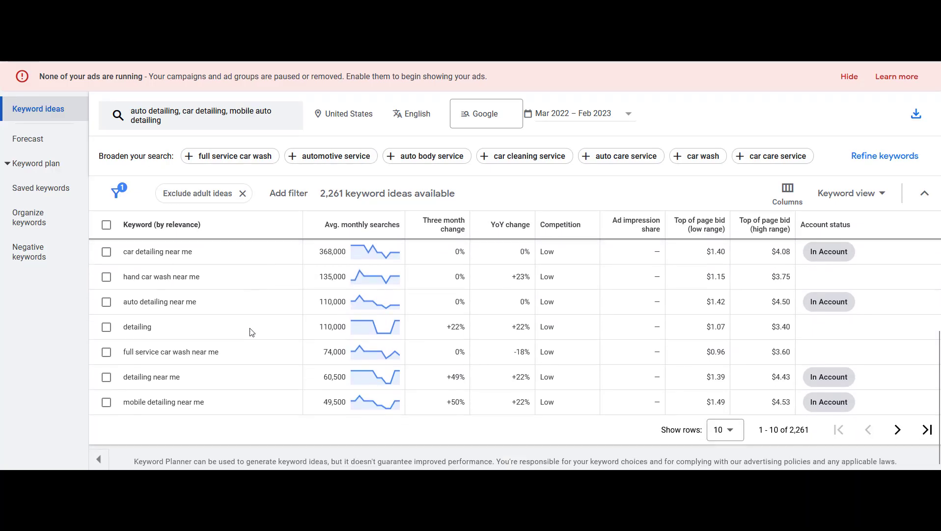
click(726, 430)
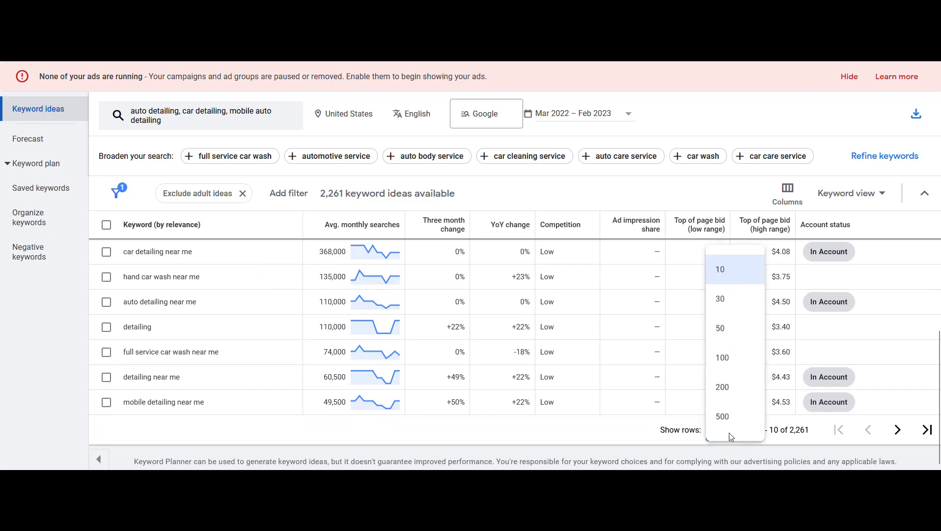
click(720, 385)
Copy "full service car wash near me" from the keyword ideas into the Negative Keywords sheet
scroll(220, 383, down, 4)
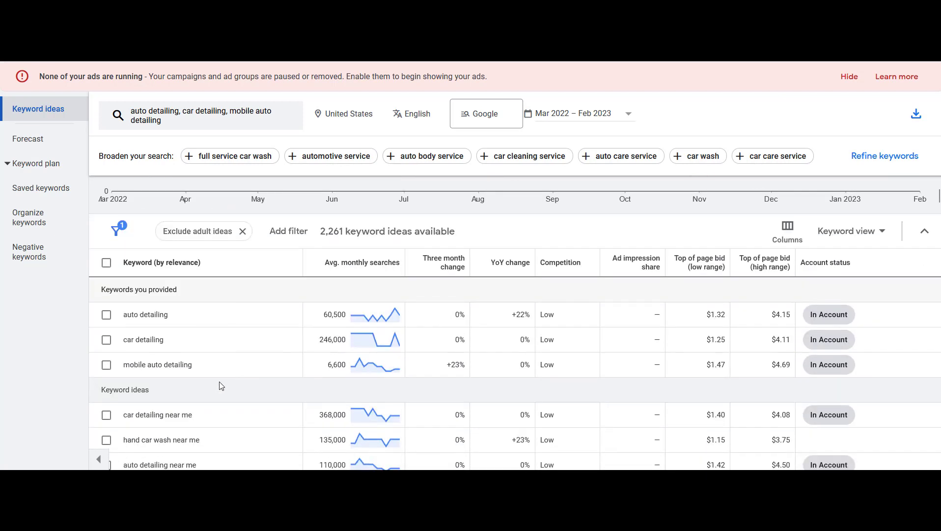
scroll(206, 369, down, 1)
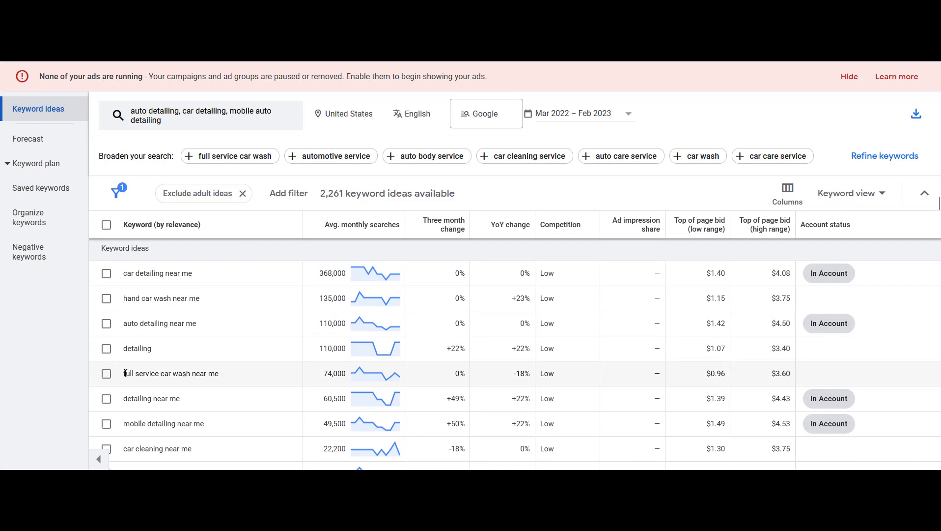
drag(125, 373, 227, 378)
key(ctrl+c)
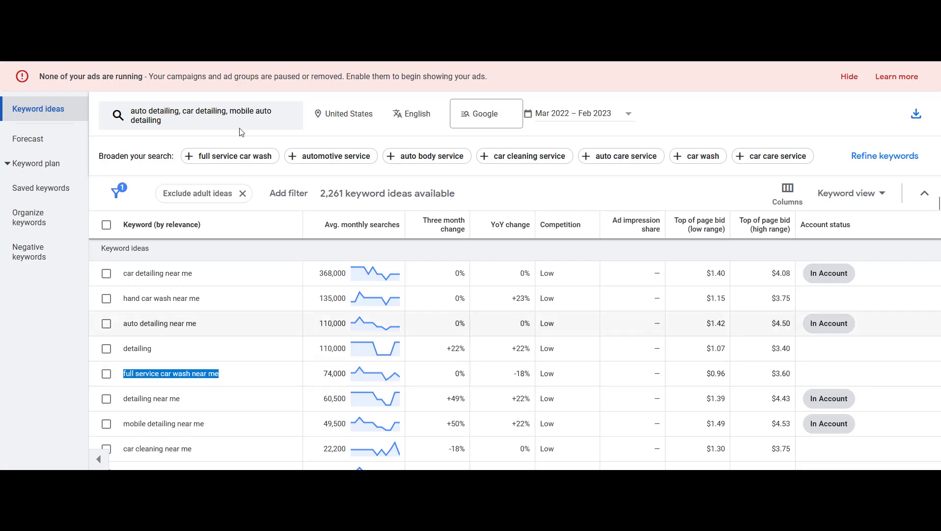
click(118, 9)
key(ctrl+v)
key(Return)
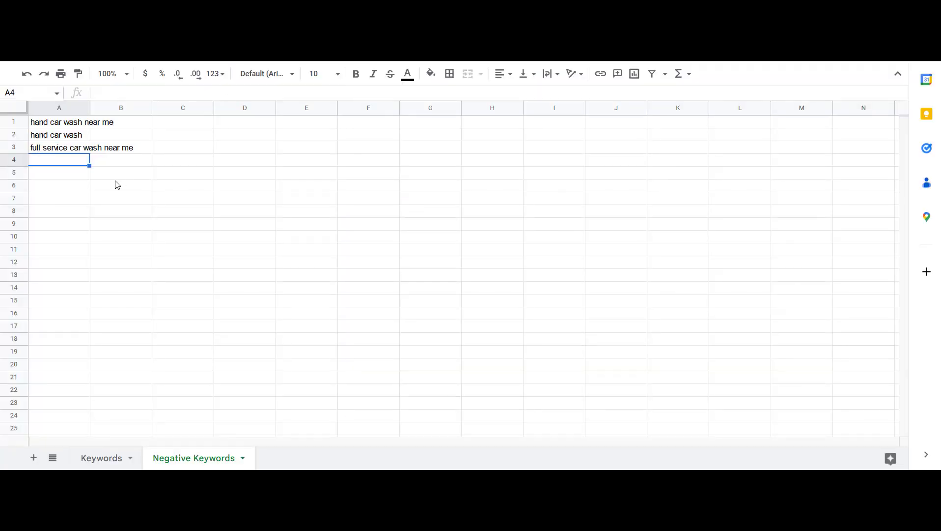
Add "full service car wash" as the next negative keyword by trimming a pasted copy
key(ctrl+v)
key(BackSpace)
key(BackSpace)
key(BackSpace)
key(BackSpace)
key(BackSpace)
key(BackSpace)
key(BackSpace)
key(BackSpace)
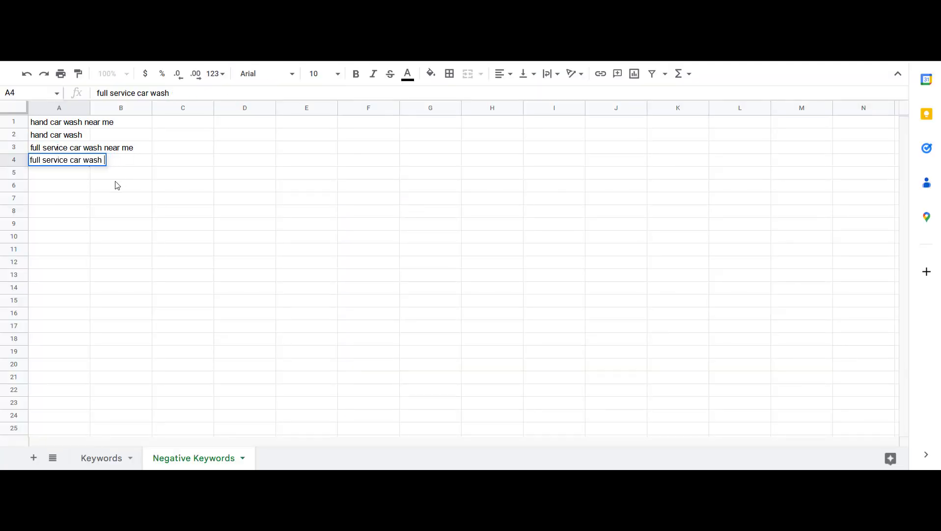
key(Return)
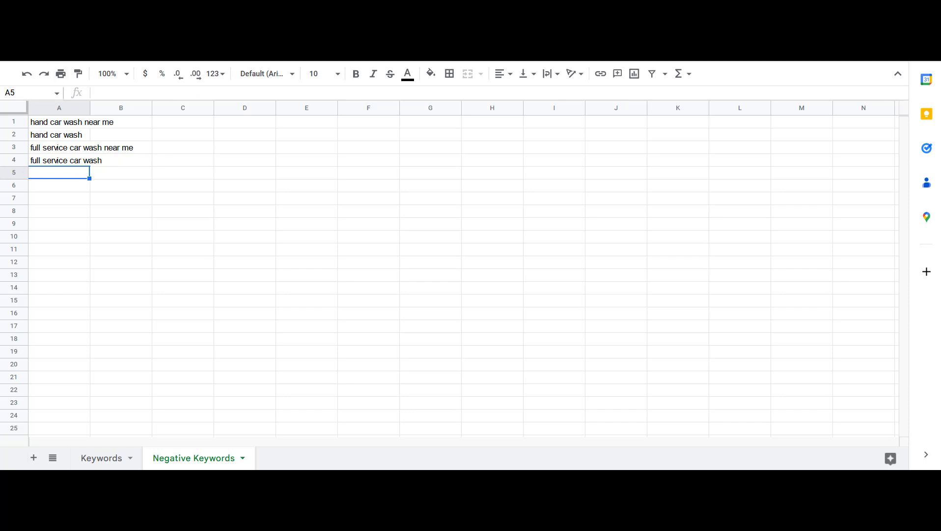
Scroll through the keyword ideas list looking for further irrelevant car wash terms
click(57, 138)
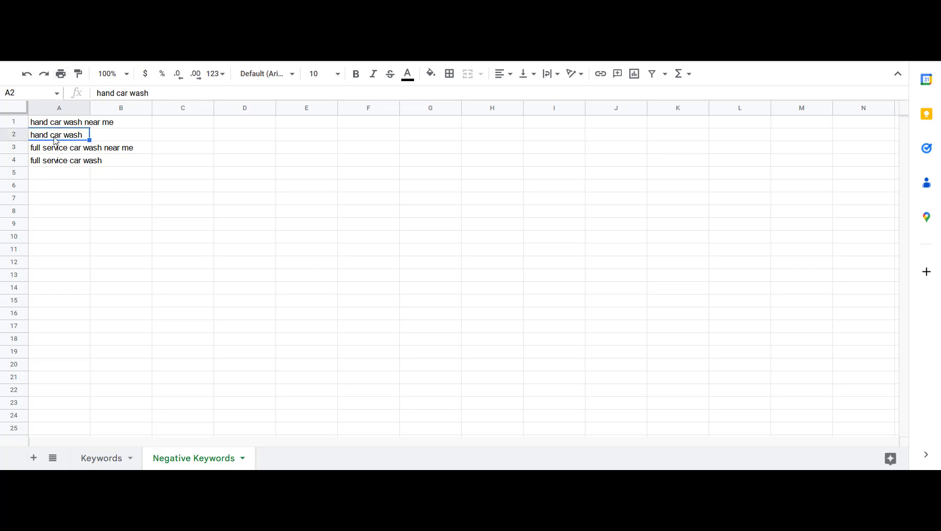
click(100, 8)
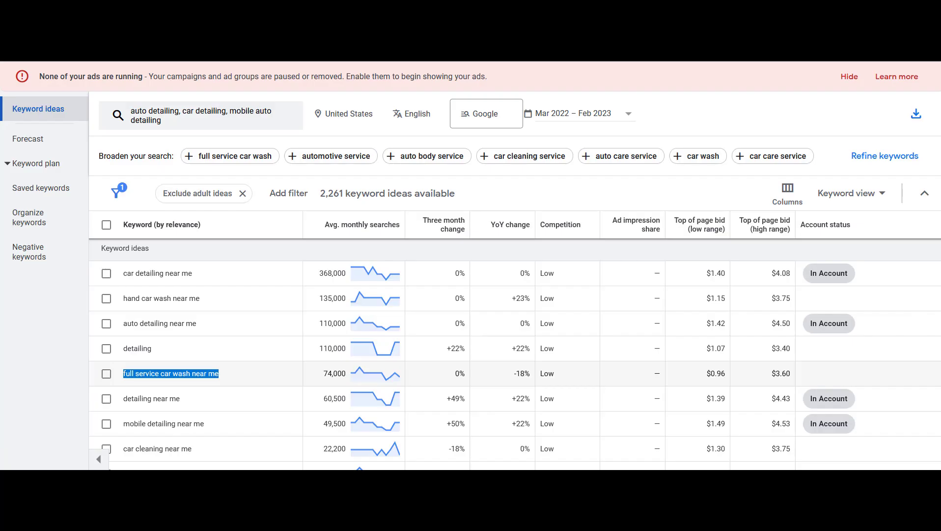
click(248, 381)
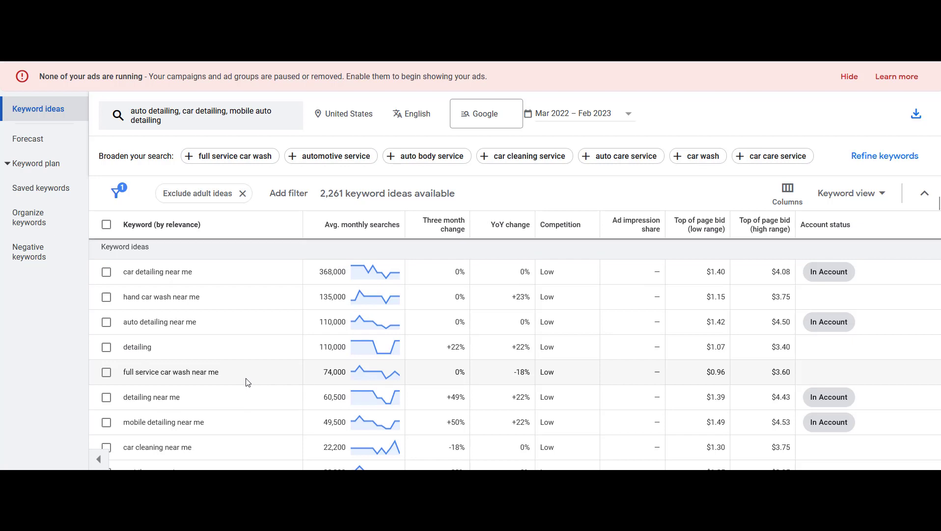
scroll(247, 382, down, 2)
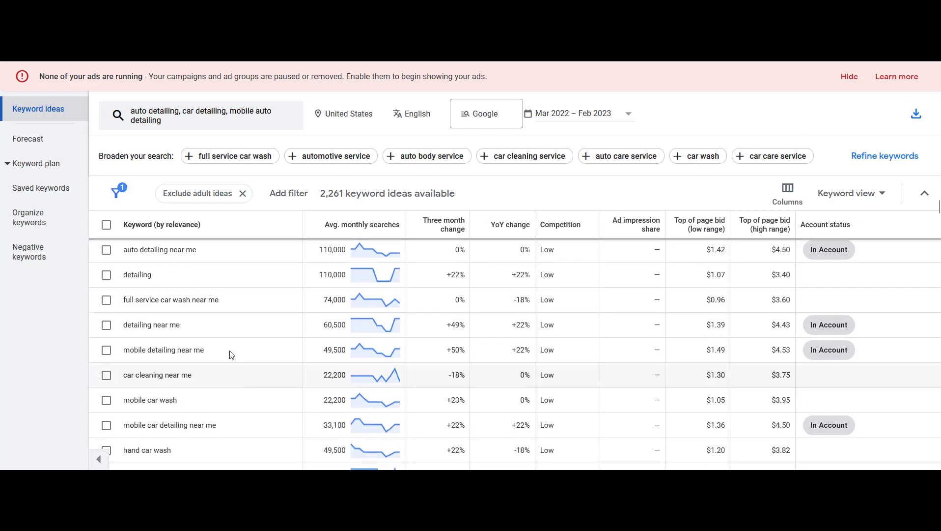
scroll(220, 344, down, 1)
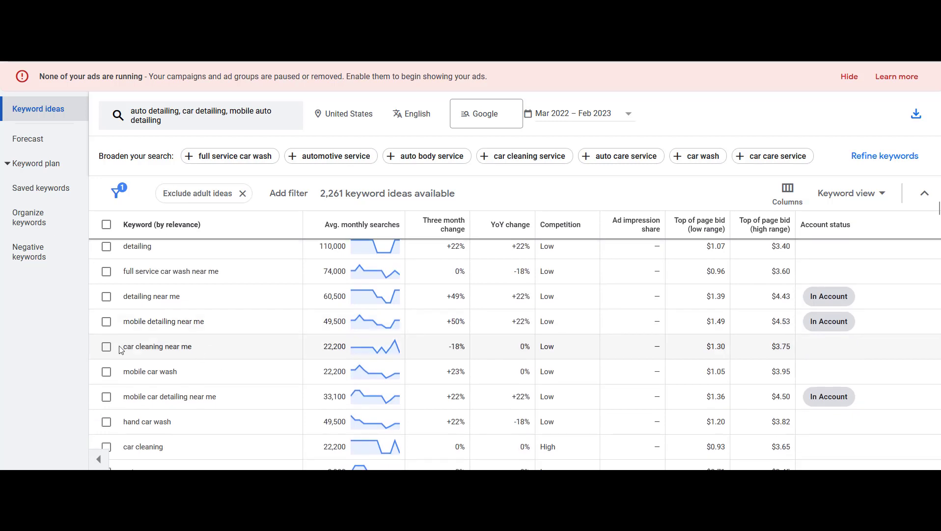
drag(200, 352, 122, 349)
click(226, 348)
scroll(220, 349, down, 2)
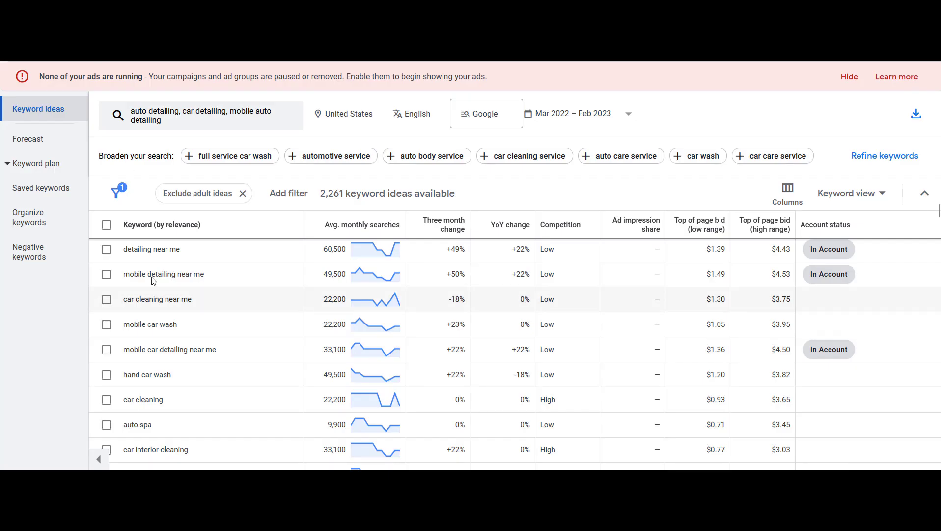
scroll(192, 347, down, 4)
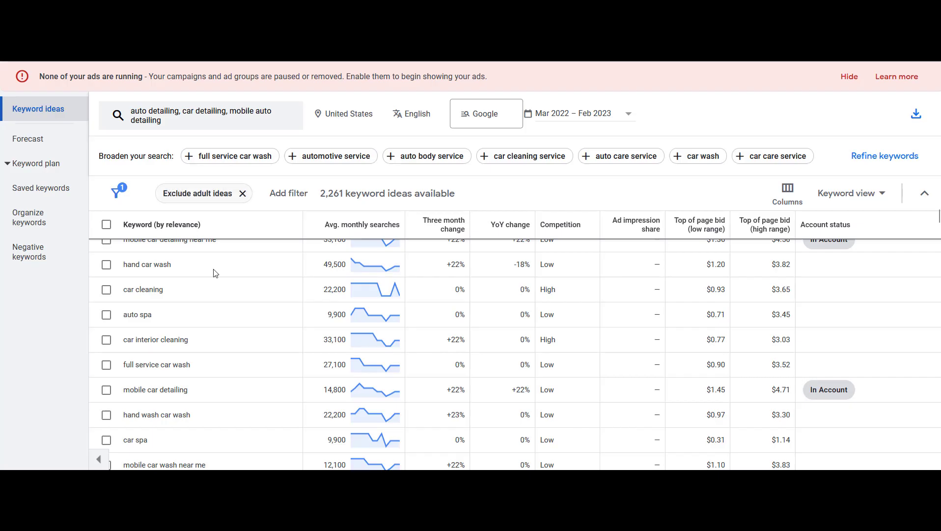
scroll(234, 330, down, 5)
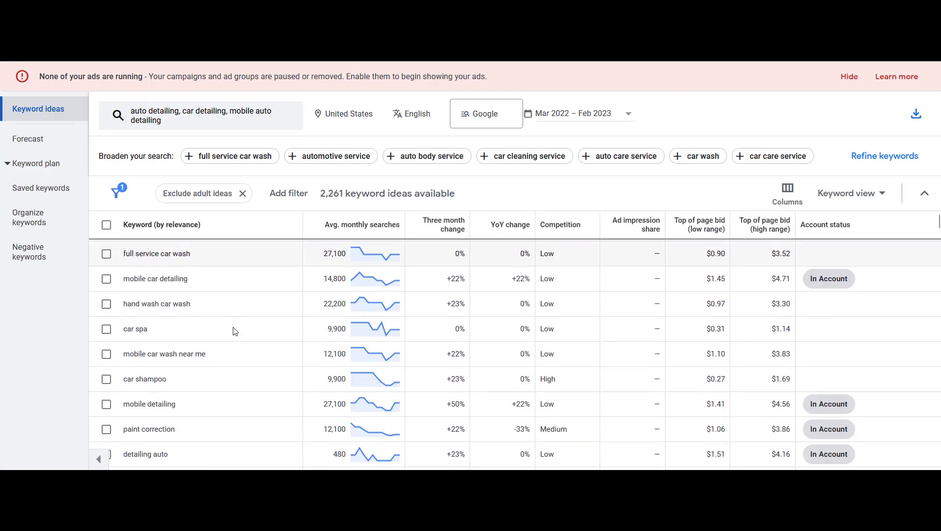
scroll(233, 329, down, 1)
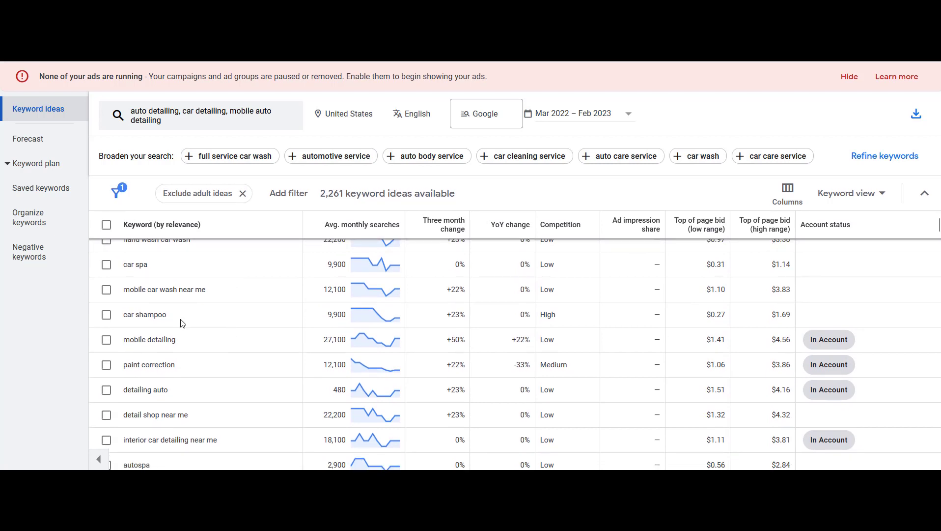
Copy "car shampoo" from the keyword ideas into row 5 of the Negative Keywords sheet
drag(169, 316, 126, 313)
click(165, 317)
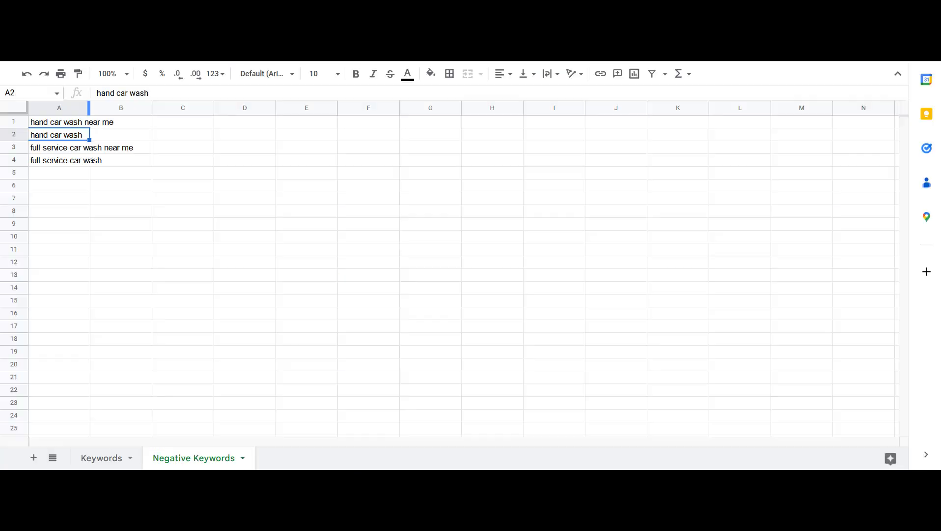
key(Down)
key(Down)
key(Down)
text(car shampoo)
key(Return)
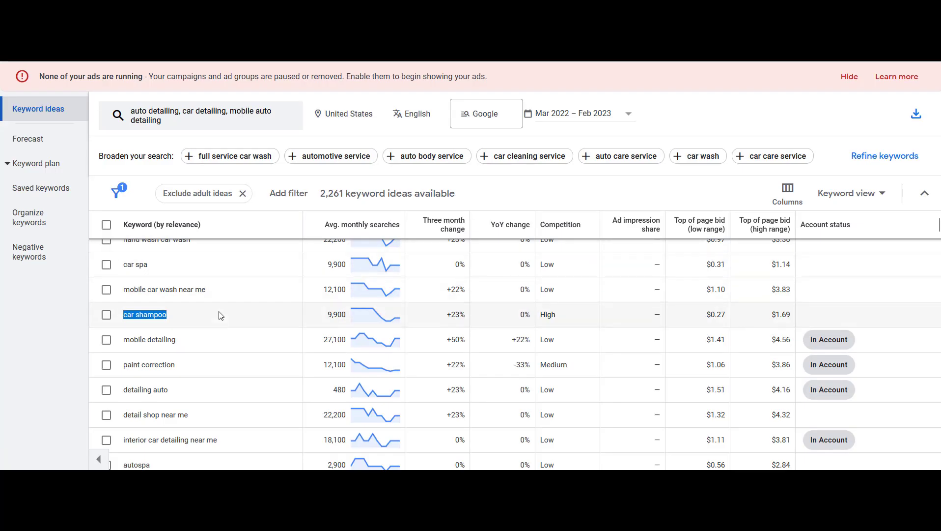
click(223, 321)
Copy "in and out car wash" from the keyword ideas into row 6 of the Negative Keywords sheet
scroll(221, 321, down, 3)
scroll(219, 320, down, 5)
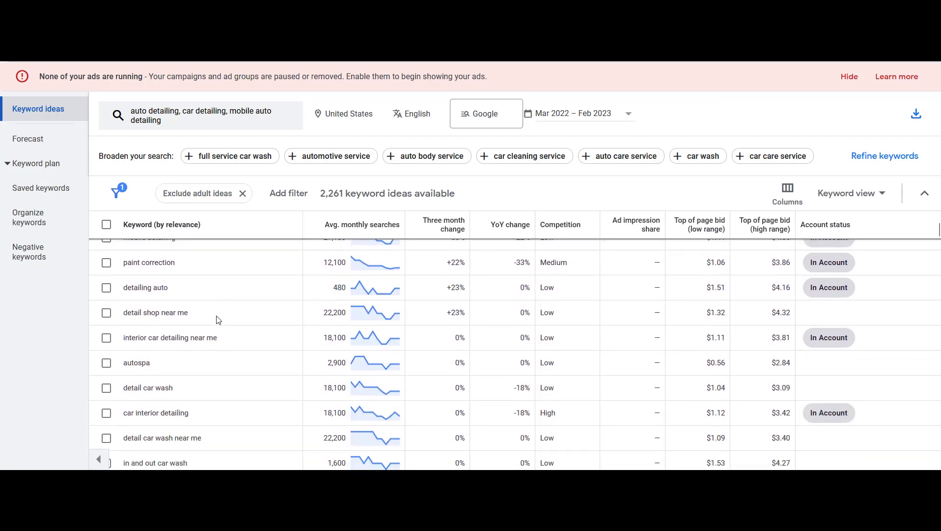
scroll(219, 320, down, 3)
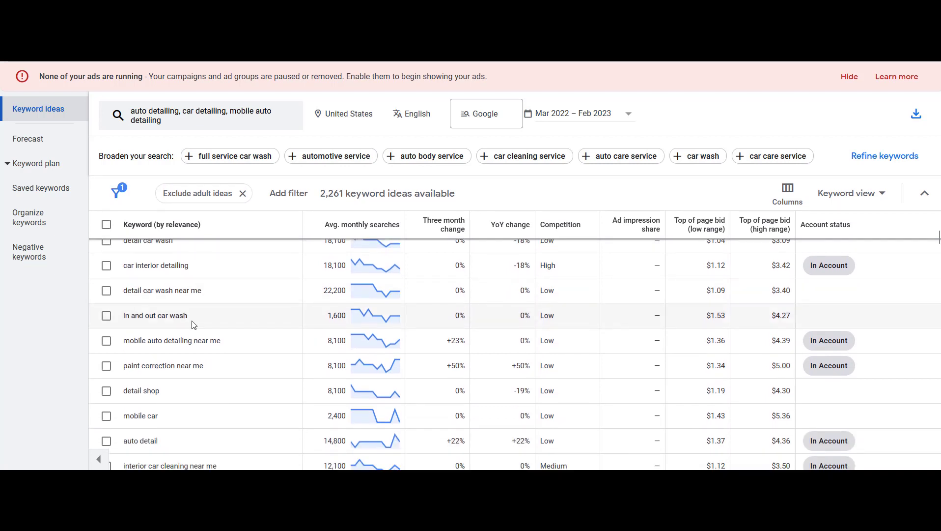
triple_click(156, 318)
key(ctrl+c)
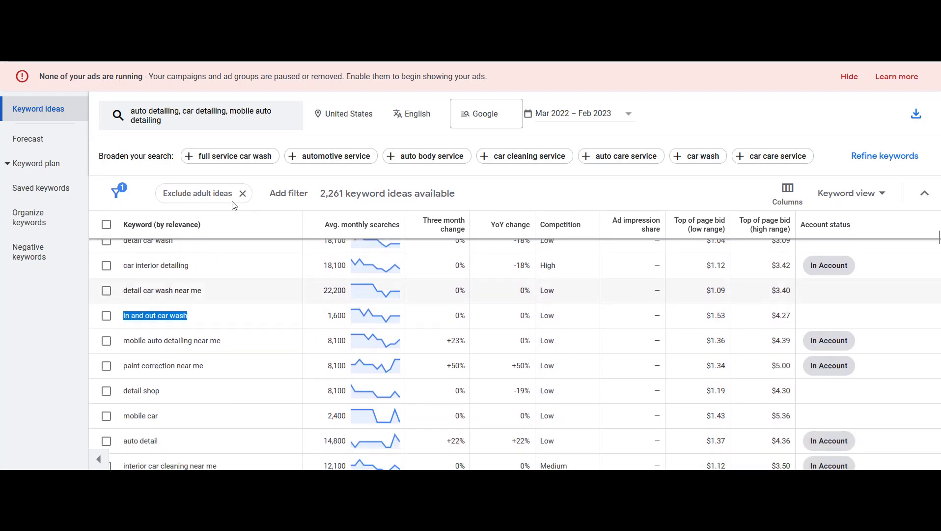
click(380, 10)
key(ctrl+v)
key(Return)
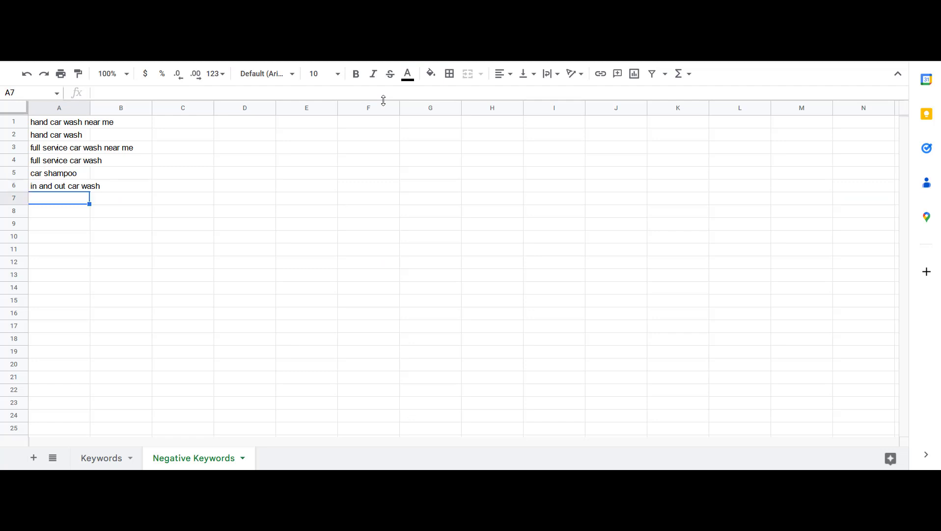
Add "in and out" as the next negative keyword by trimming a pasted copy of the previous term
key(ctrl+v)
key(BackSpace)
key(BackSpace)
key(BackSpace)
key(BackSpace)
key(BackSpace)
key(BackSpace)
key(BackSpace)
key(BackSpace)
key(BackSpace)
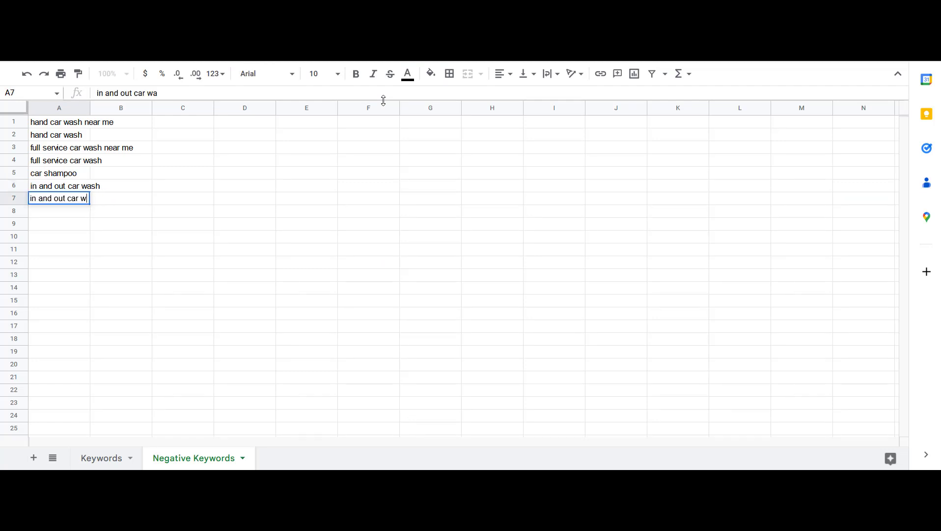
key(Return)
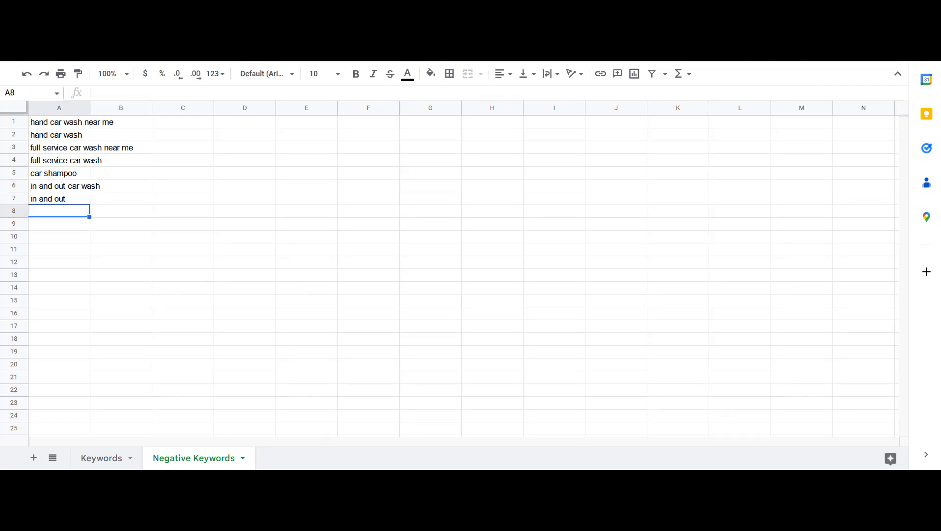
Copy "car wax polish" from further down the keyword ideas into row 8 of the Negative Keywords sheet
click(265, 10)
scroll(183, 339, down, 1)
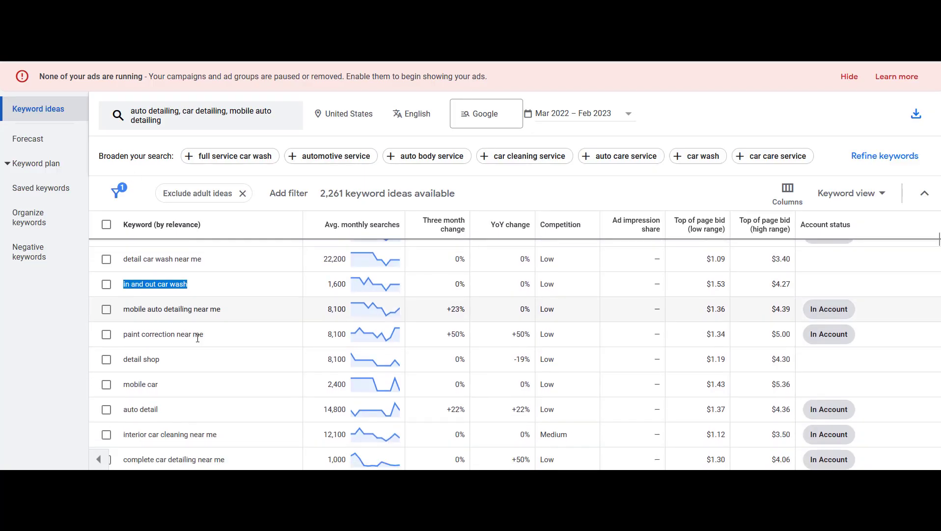
scroll(199, 339, down, 4)
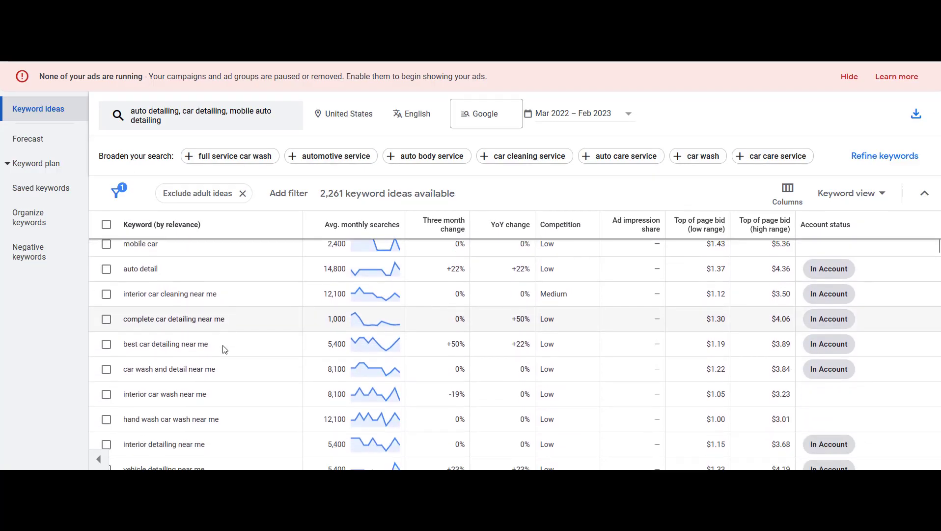
scroll(224, 349, down, 3)
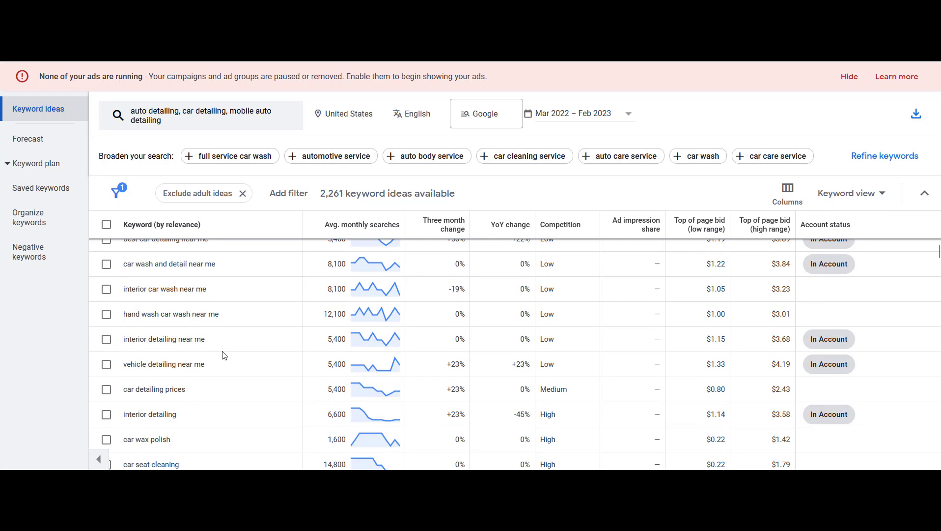
scroll(225, 355, down, 3)
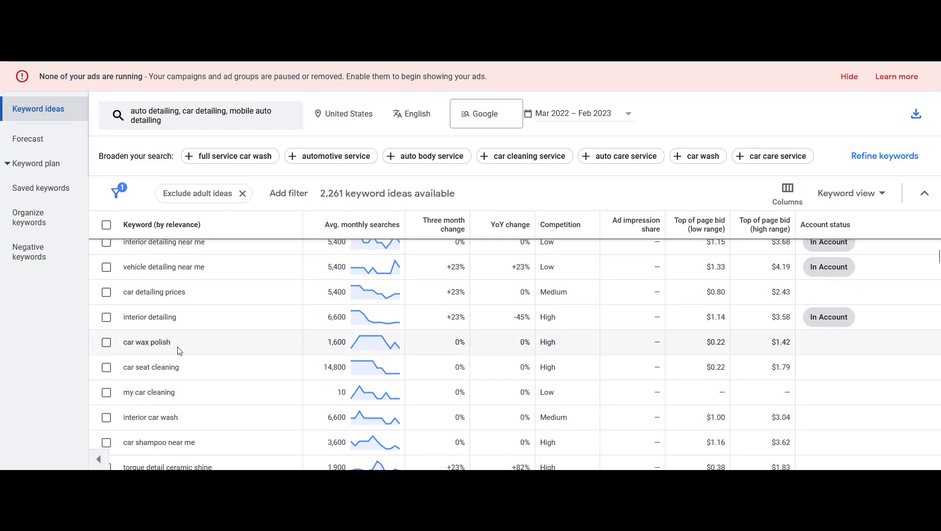
drag(178, 349, 120, 351)
key(ctrl+c)
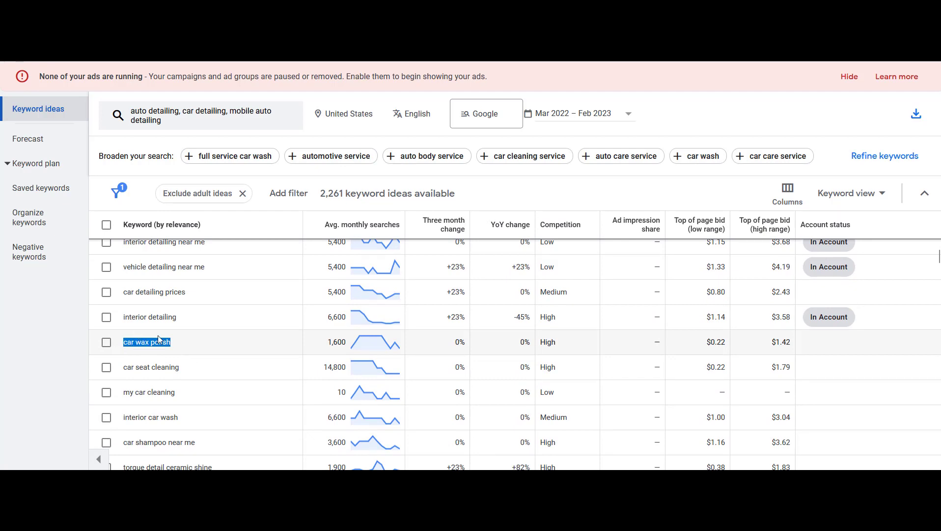
key(alt+Tab)
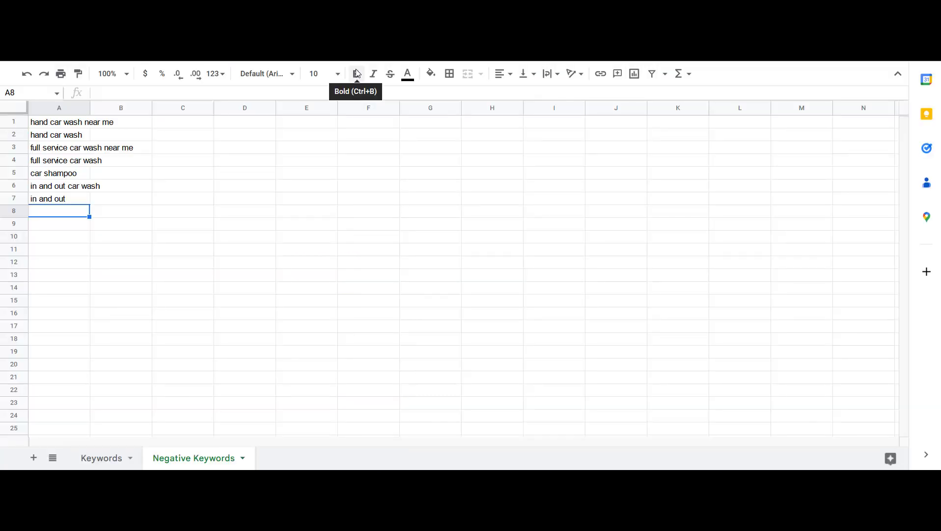
key(ctrl+v)
key(Return)
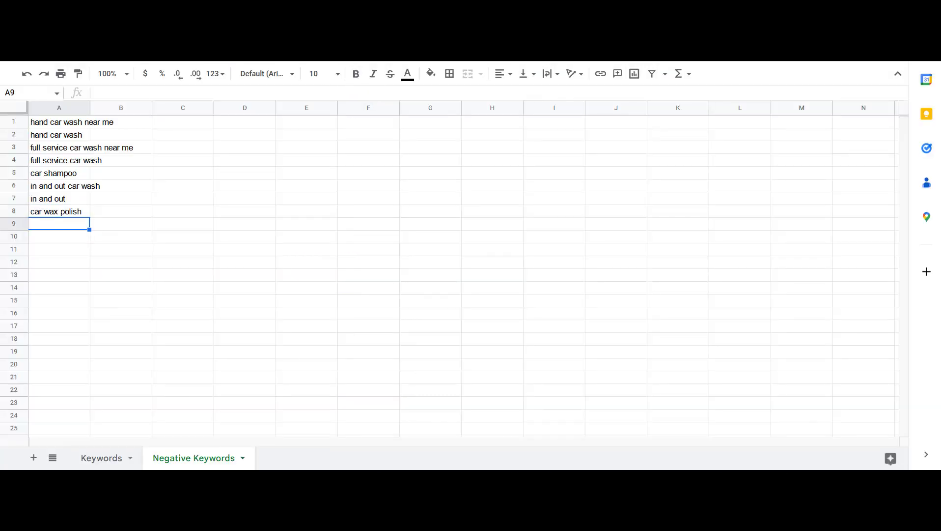
Copy just the word "torque" from "torque detail ceramic shine" into row 9 of the Negative Keywords sheet
key(alt+Tab)
scroll(205, 321, down, 3)
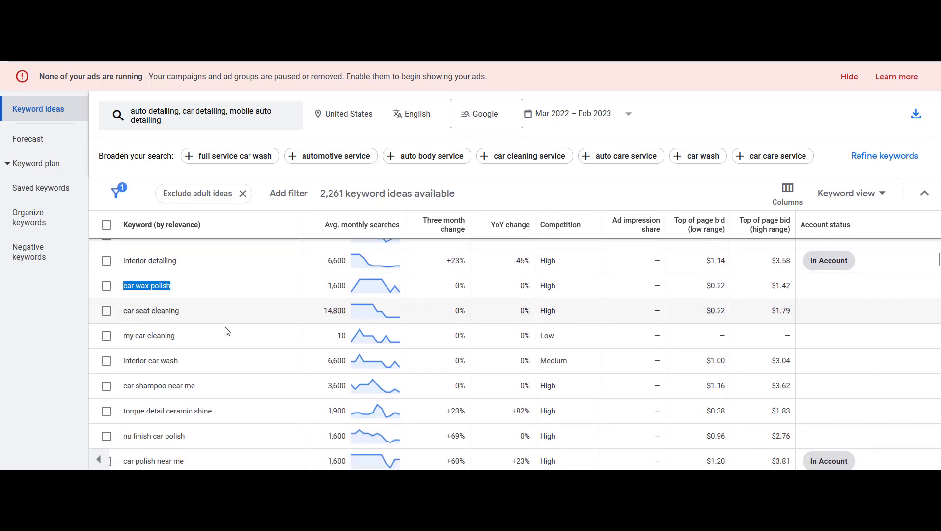
click(156, 373)
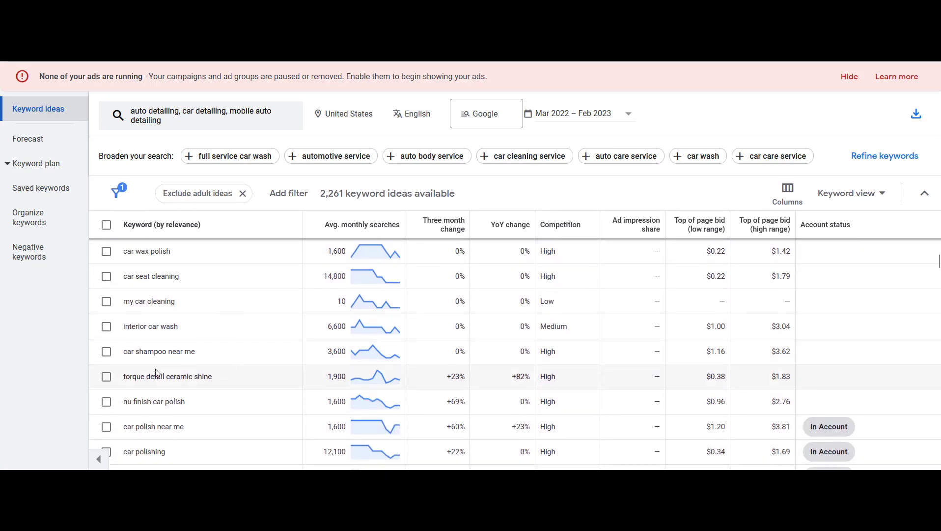
double_click(126, 378)
click(205, 379)
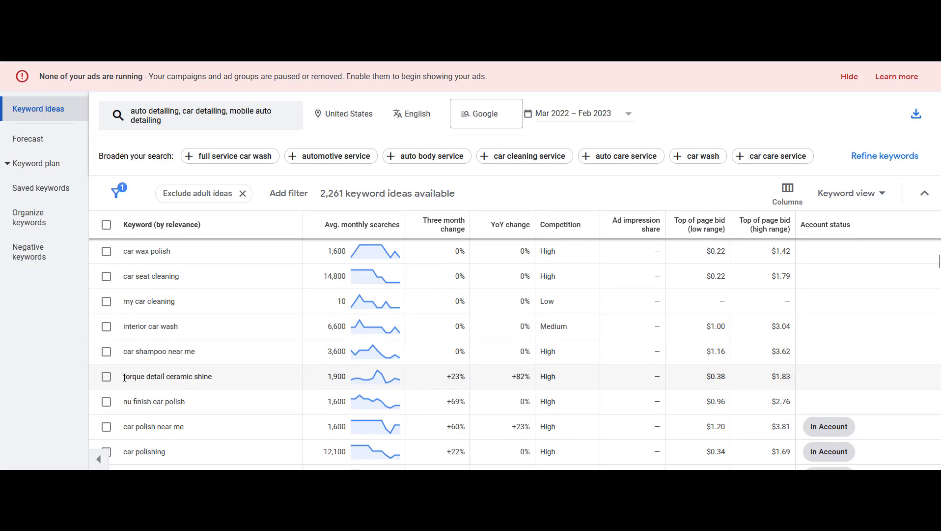
drag(124, 378, 142, 376)
key(ctrl+c)
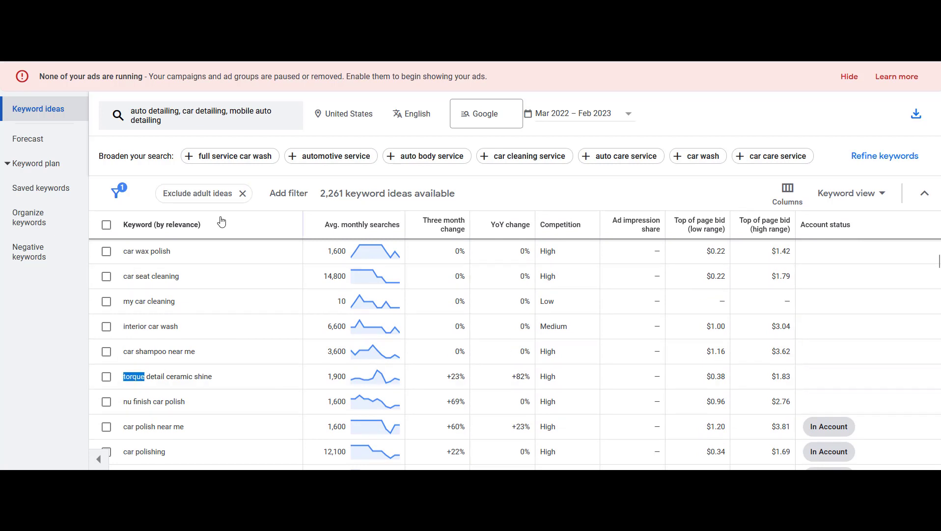
click(256, 9)
key(ctrl+v)
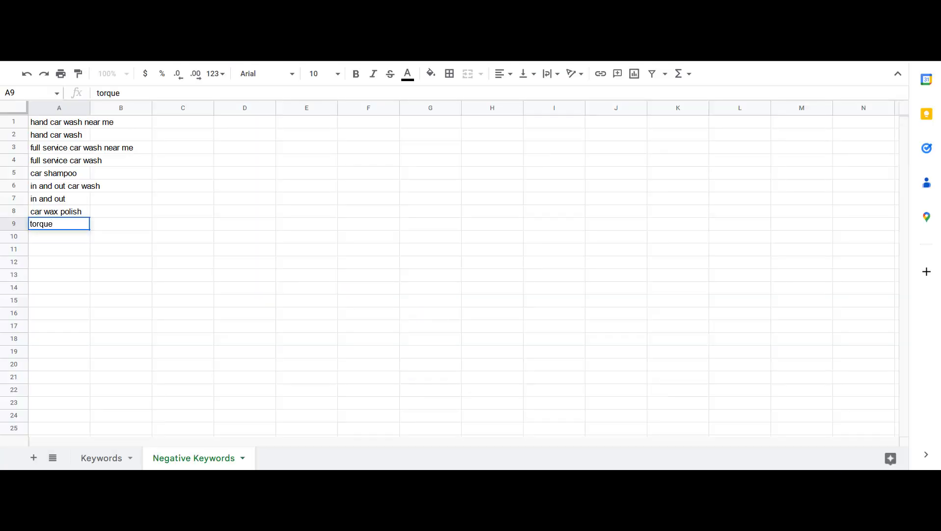
key(Return)
Copy "torque detail" from the same keyword idea into row 10 of the Negative Keywords sheet
click(148, 9)
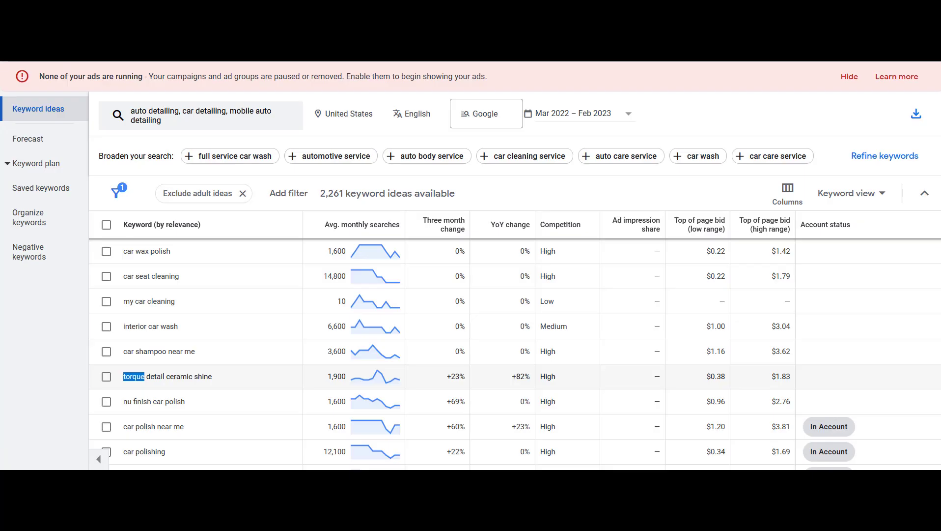
click(155, 387)
drag(123, 377, 163, 377)
click(358, 10)
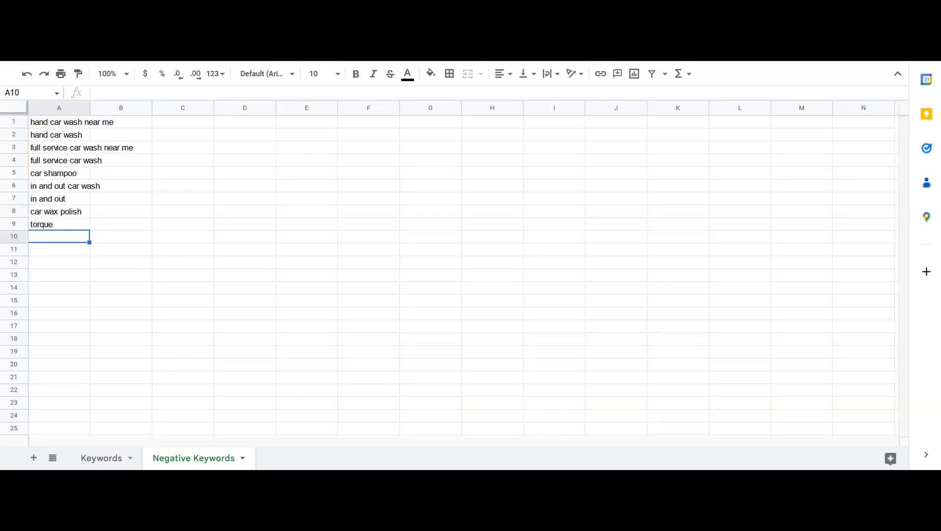
key(ctrl+v)
key(Return)
Copy the full phrase "torque detail ceramic shine" into row 11 of the Negative Keywords sheet
click(236, 9)
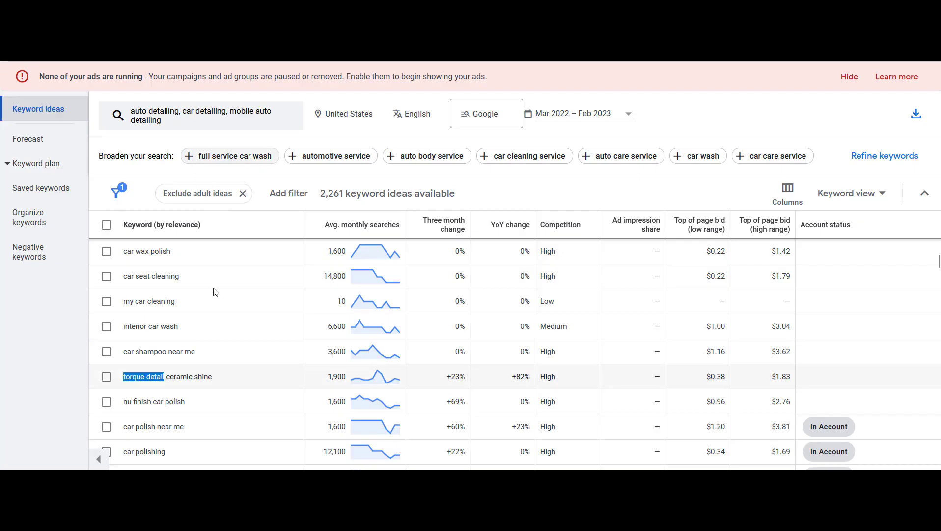
click(190, 373)
drag(212, 376, 122, 376)
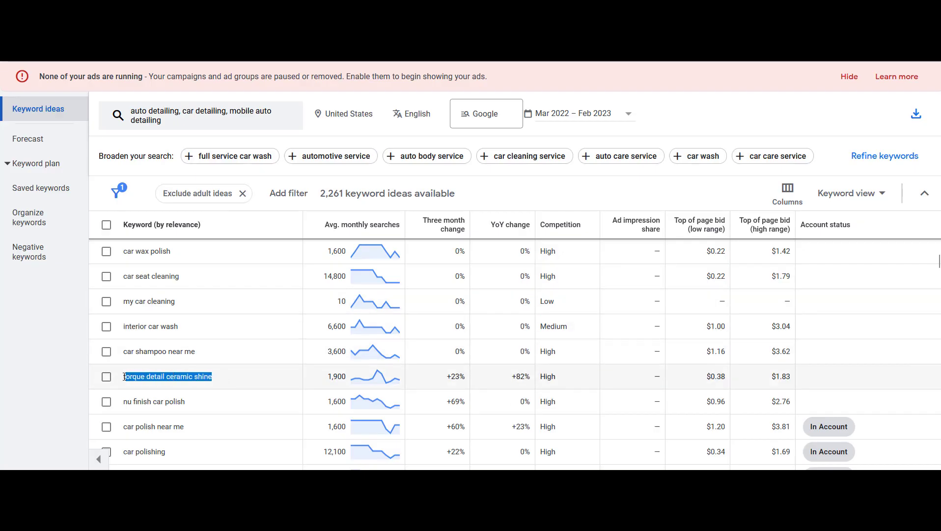
key(ctrl+Tab)
key(ctrl+v)
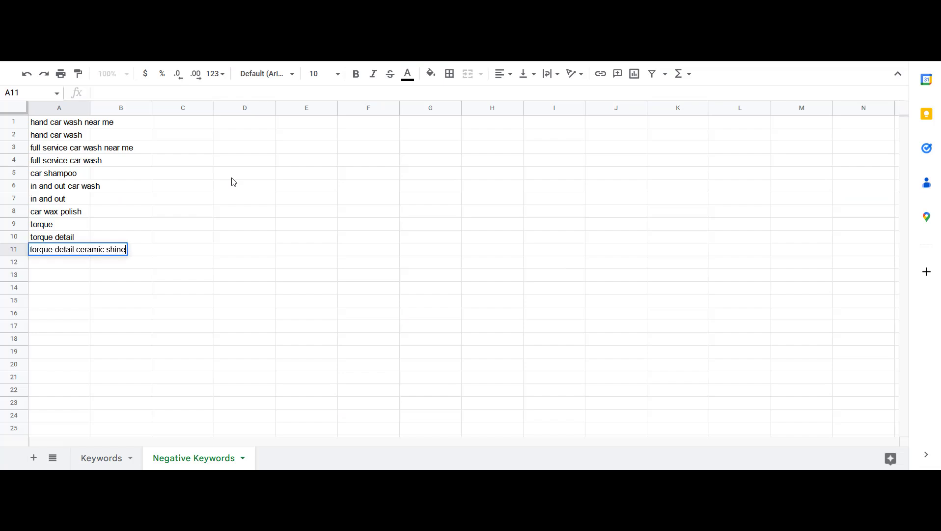
key(Return)
Scroll further through the keyword ideas list looking for more irrelevant terms
key(ctrl+shift+Tab)
scroll(122, 381, down, 2)
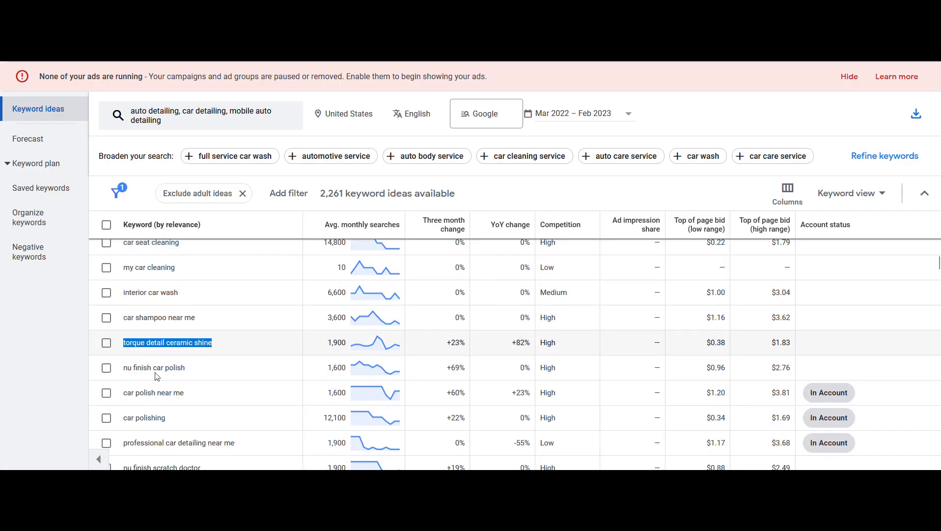
click(187, 367)
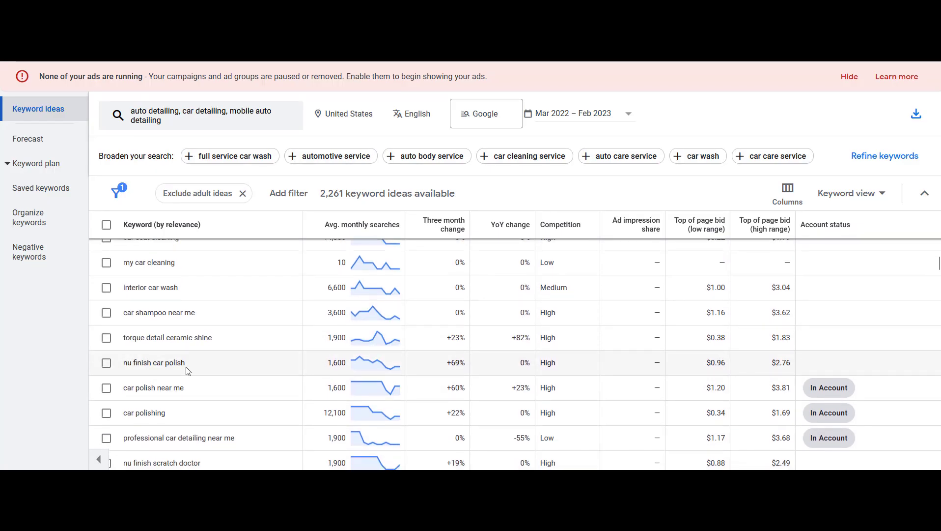
scroll(186, 368, down, 3)
scroll(154, 419, down, 4)
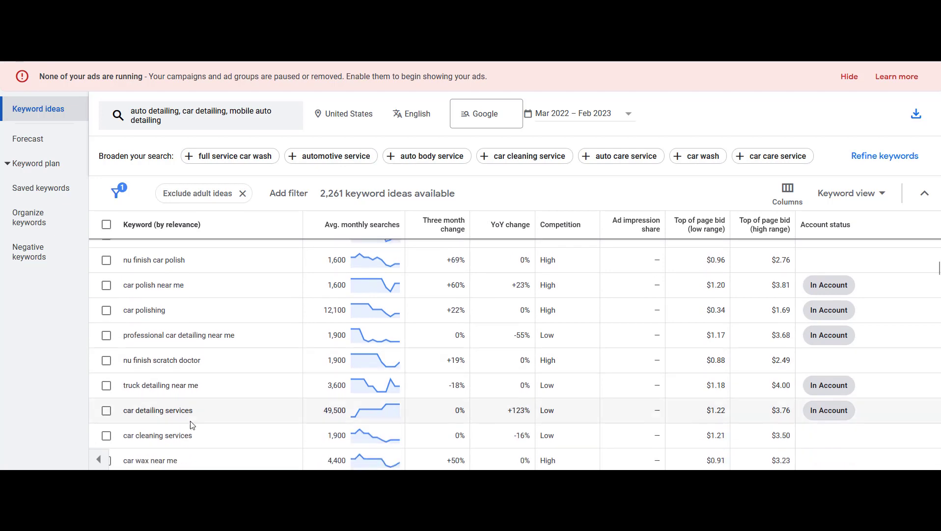
scroll(213, 392, up, 15)
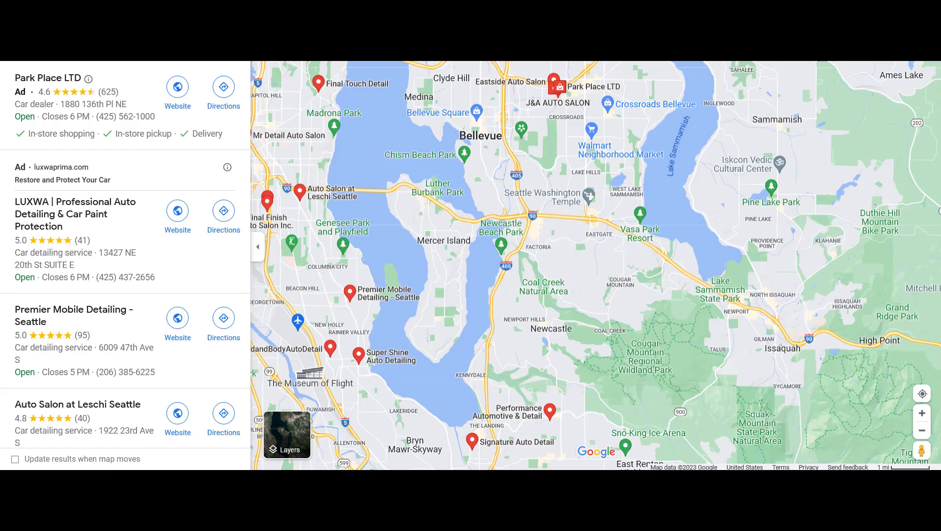
Switch to Google Maps and examine the local car detailing businesses and ads listed there
drag(525, 177, 579, 221)
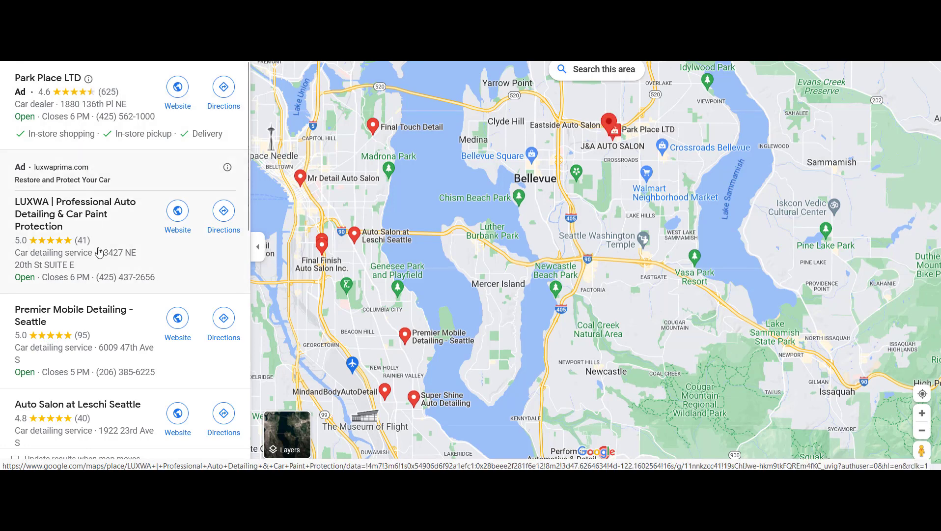
scroll(100, 248, down, 3)
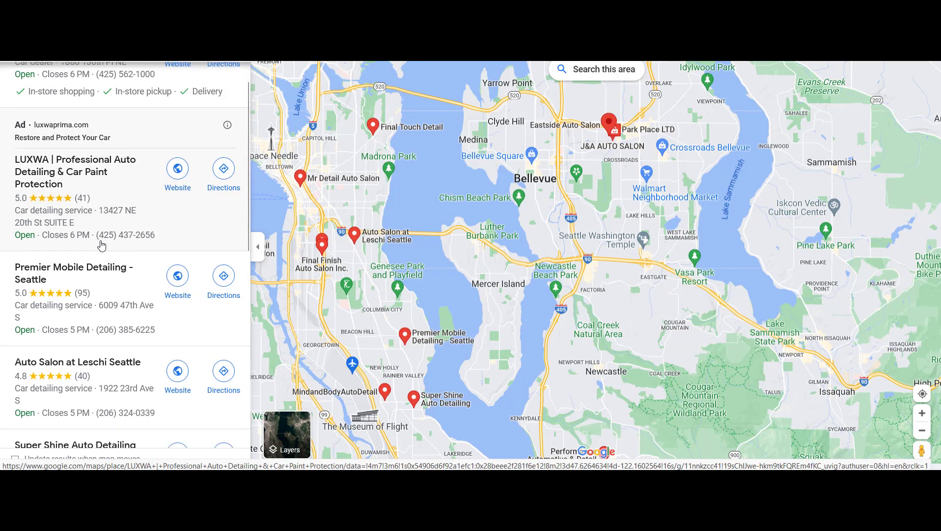
scroll(100, 246, up, 3)
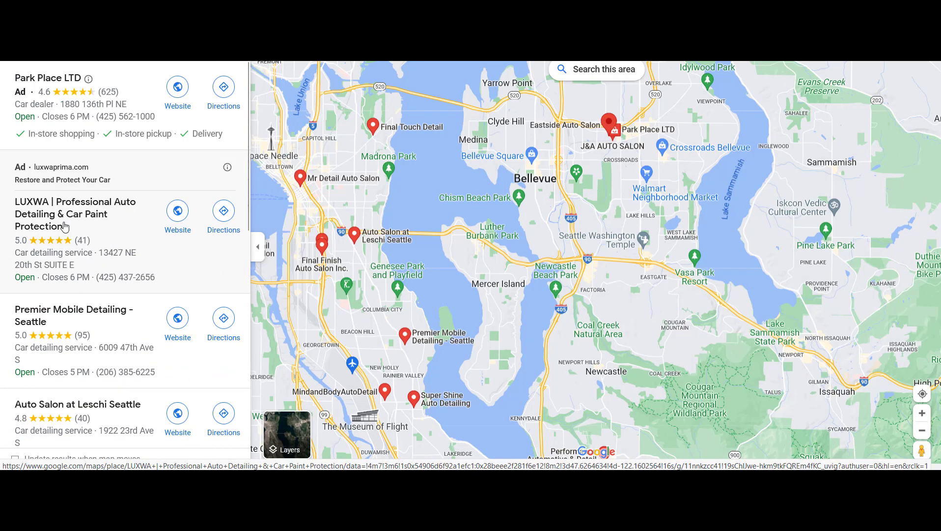
scroll(98, 231, down, 2)
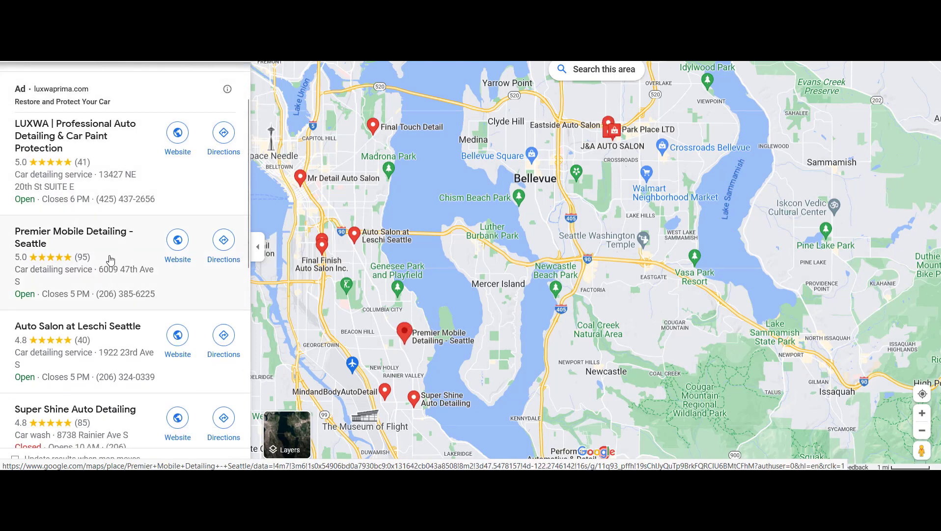
scroll(109, 259, up, 2)
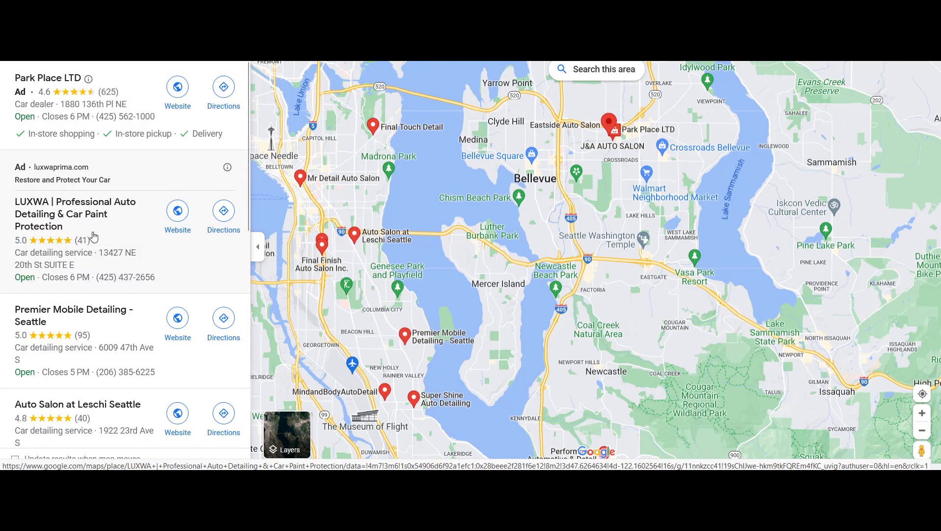
scroll(95, 229, down, 1)
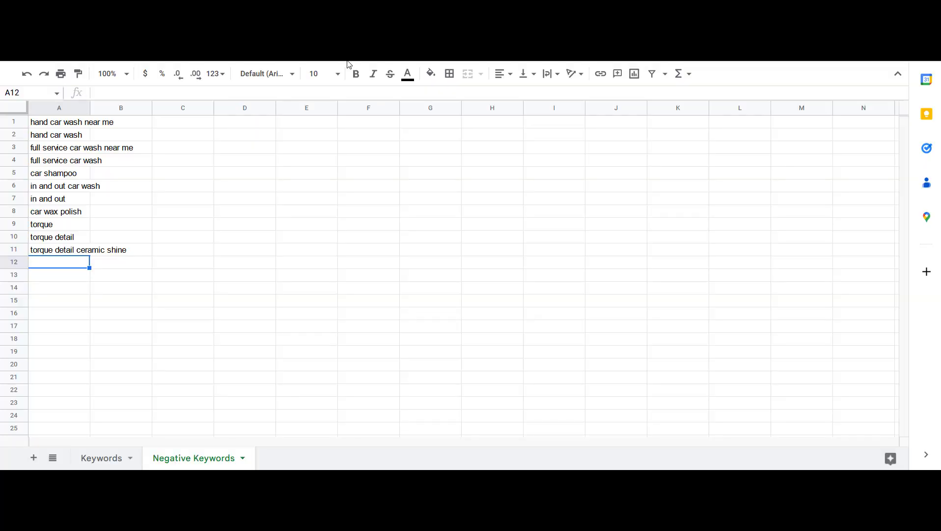
Add the competitor name "luxwa" as a negative keyword in row 12 of the sheet
text(luxwa)
key(Return)
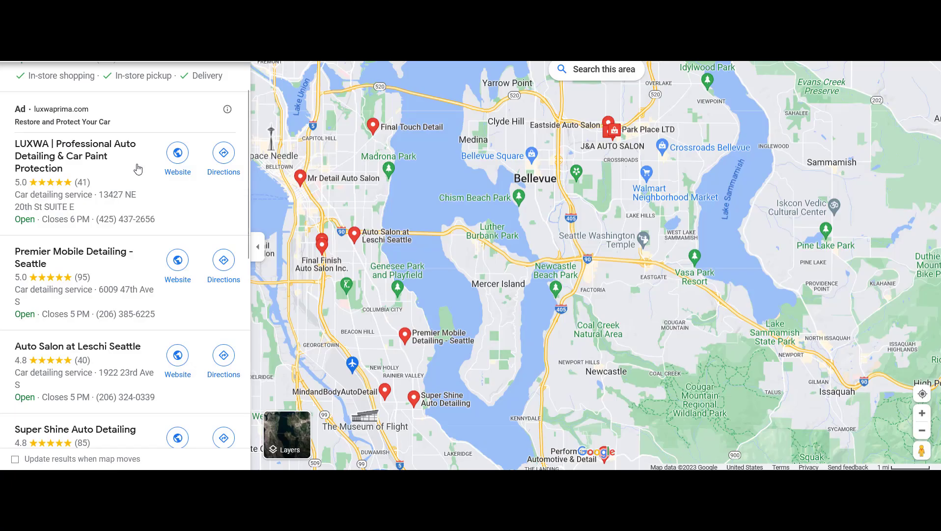
scroll(86, 165, down, 1)
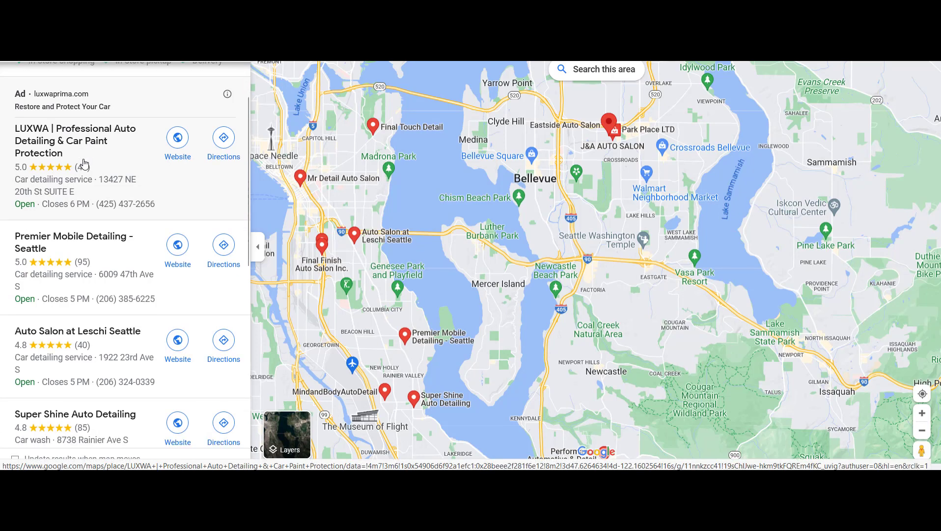
Add the competitor names "super shine" and "super shine auto detailing" to rows 13 and 14 of the Negative Keywords sheet
scroll(46, 153, down, 1)
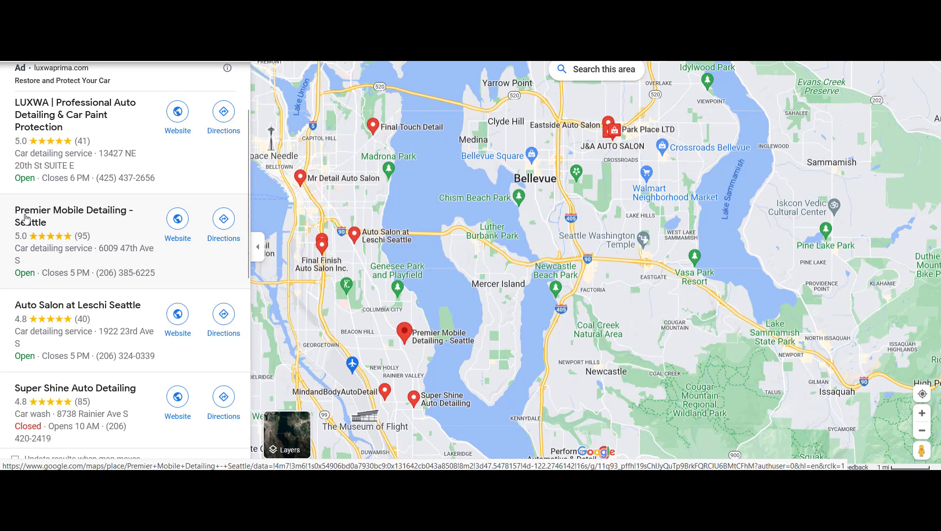
scroll(29, 221, down, 3)
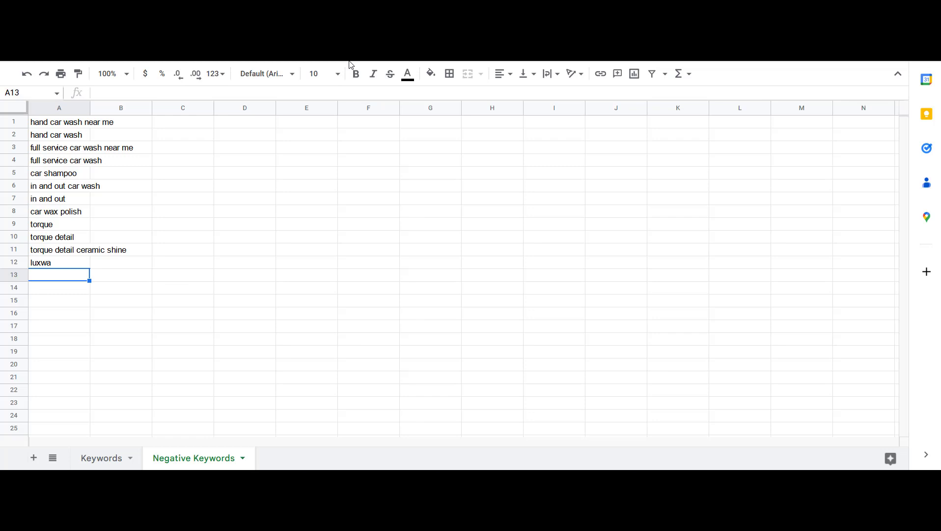
text(super shine)
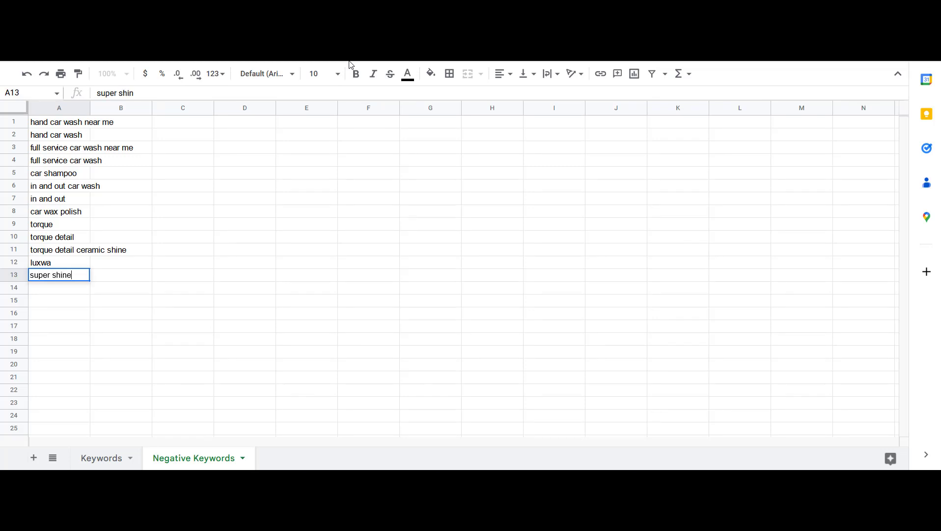
key(Return)
text(super s)
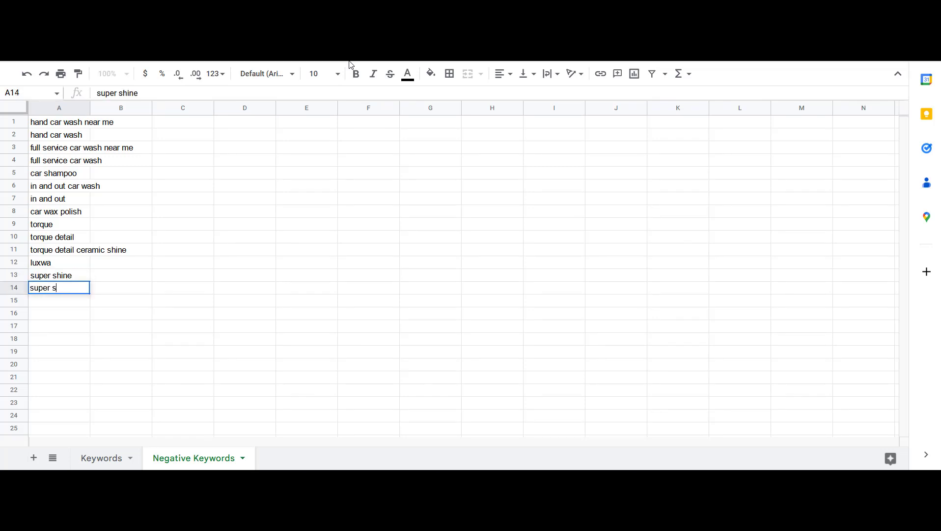
text(hine auto detailing)
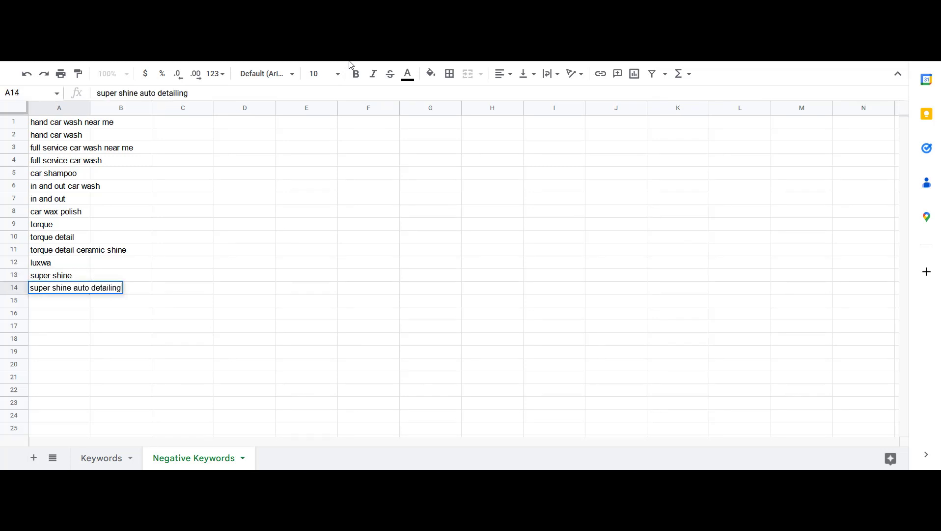
key(Return)
Scroll through the remaining Google Maps detailing listings looking for more competitor names
key(ctrl+Tab)
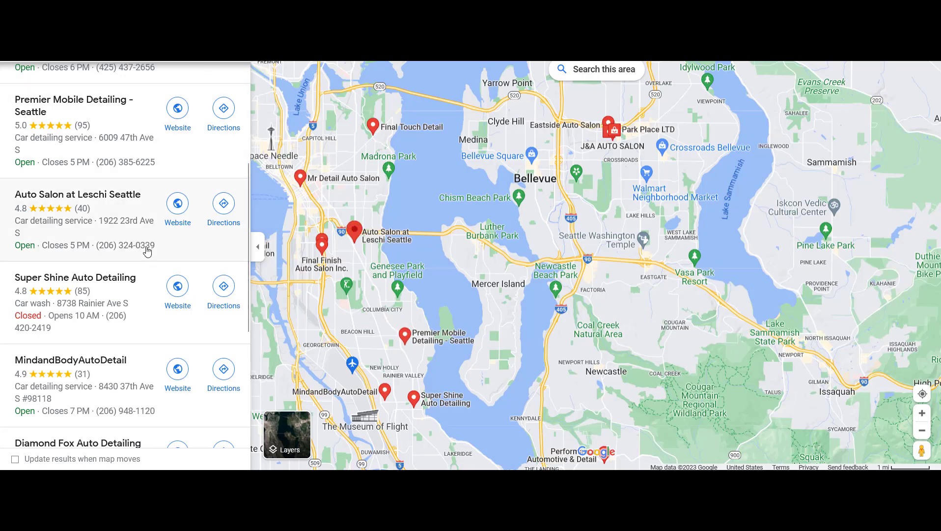
scroll(147, 252, down, 1)
scroll(73, 305, down, 1)
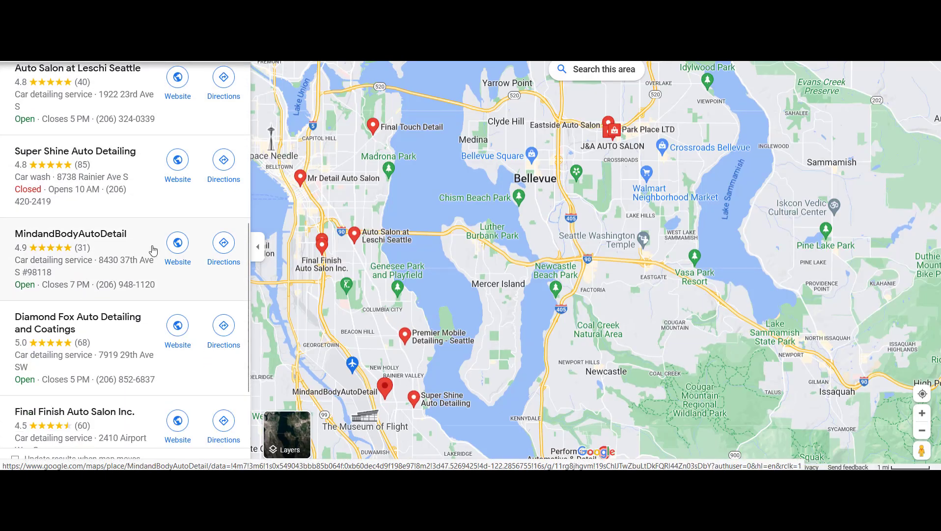
scroll(102, 322, down, 1)
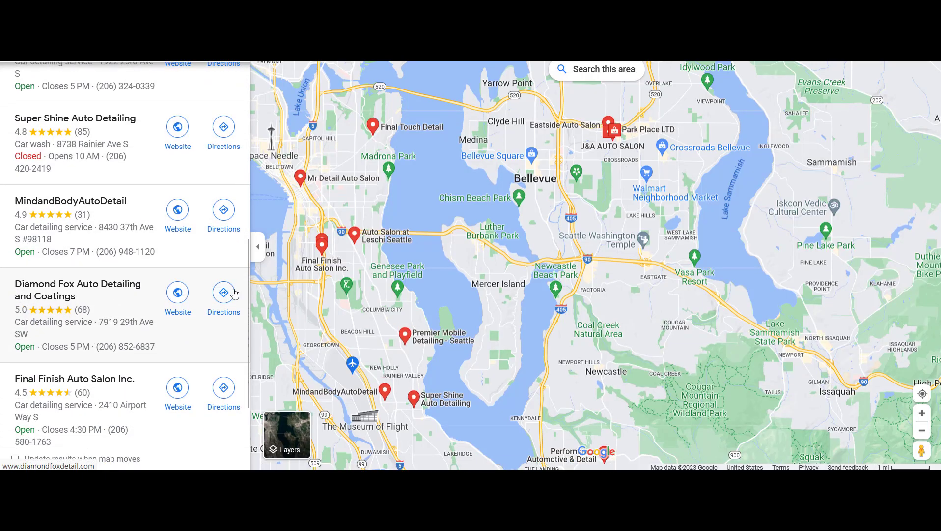
scroll(3, 334, down, 1)
scroll(120, 284, down, 4)
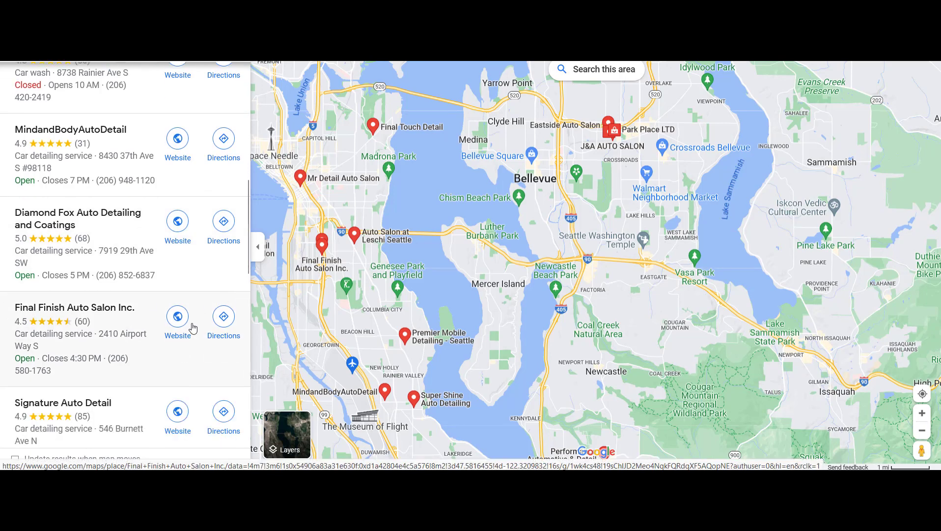
scroll(122, 284, down, 8)
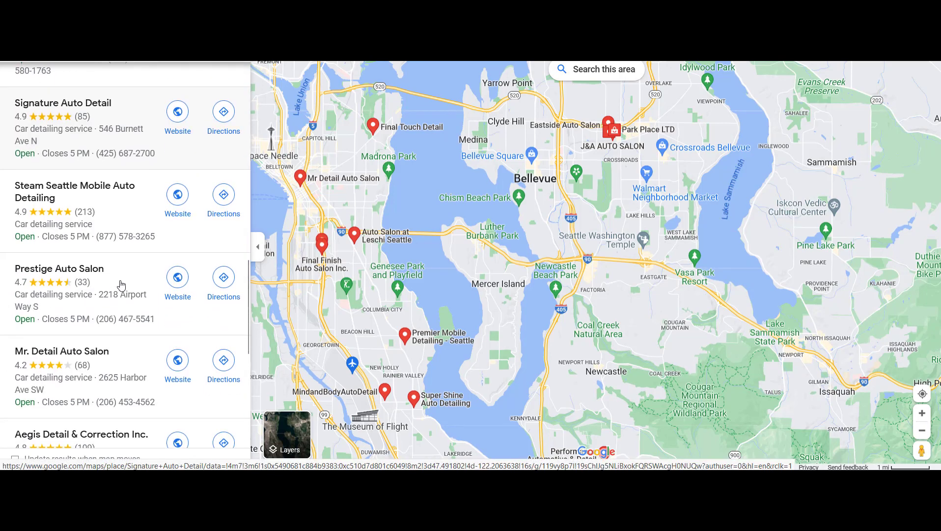
scroll(86, 292, down, 2)
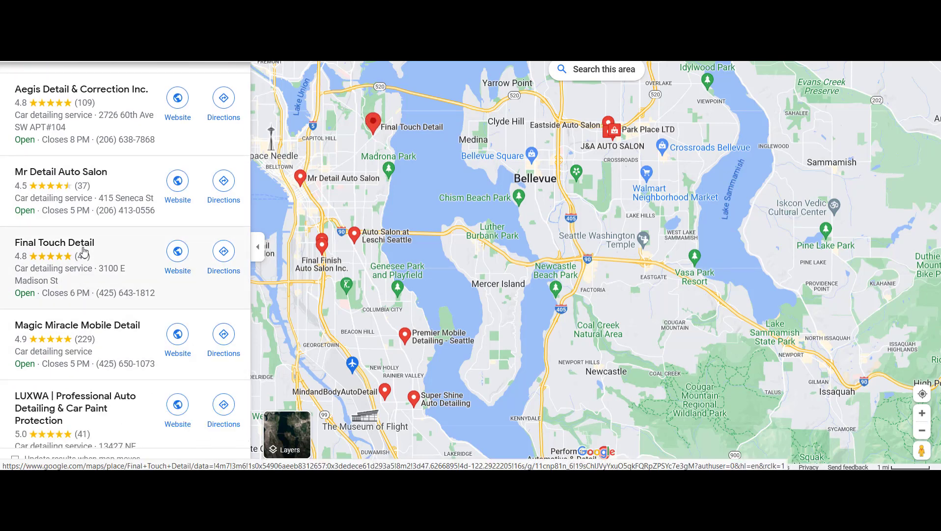
scroll(83, 251, down, 8)
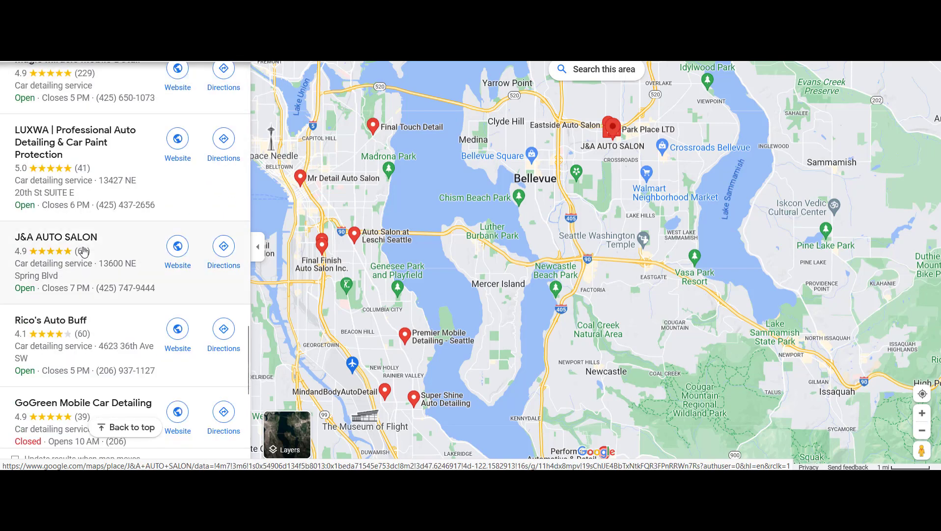
scroll(83, 251, up, 10)
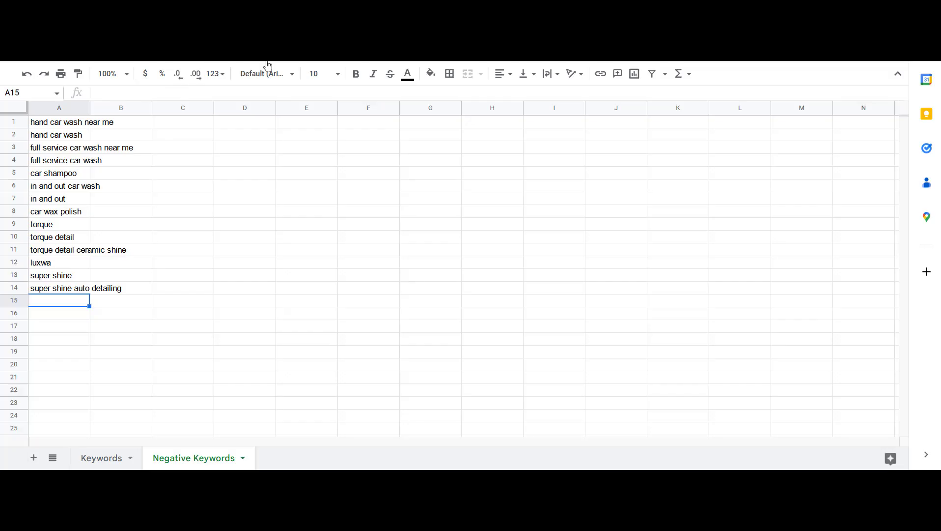
Copy the negative keywords in cells A1 to A14 of the sheet
drag(50, 123, 76, 306)
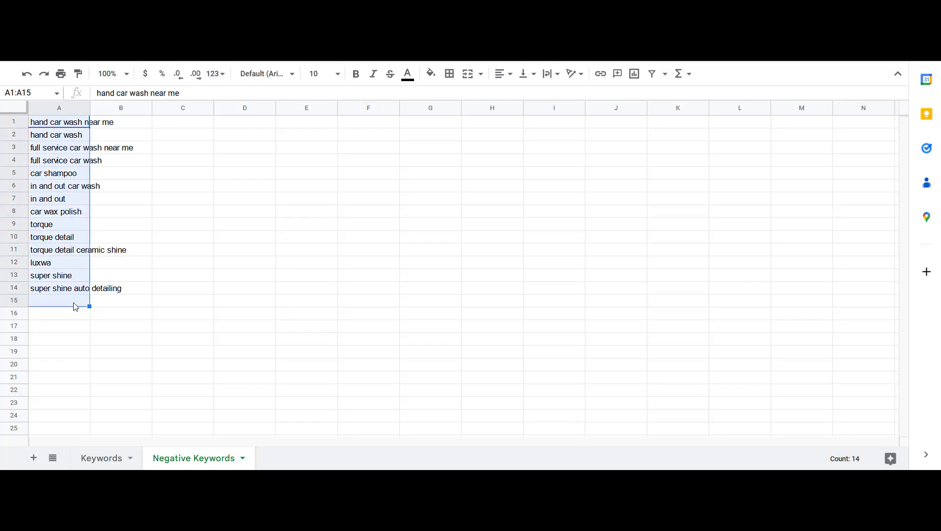
click(76, 305)
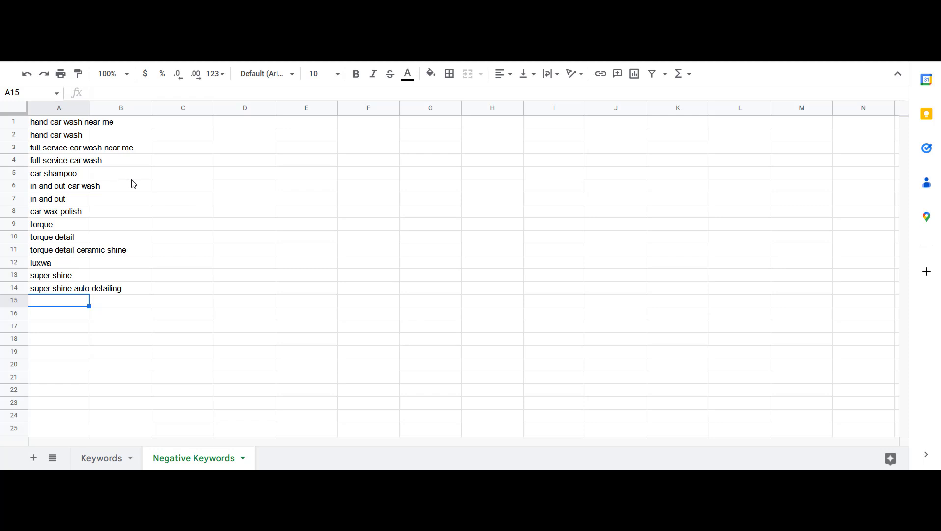
drag(67, 123, 76, 289)
key(ctrl+c)
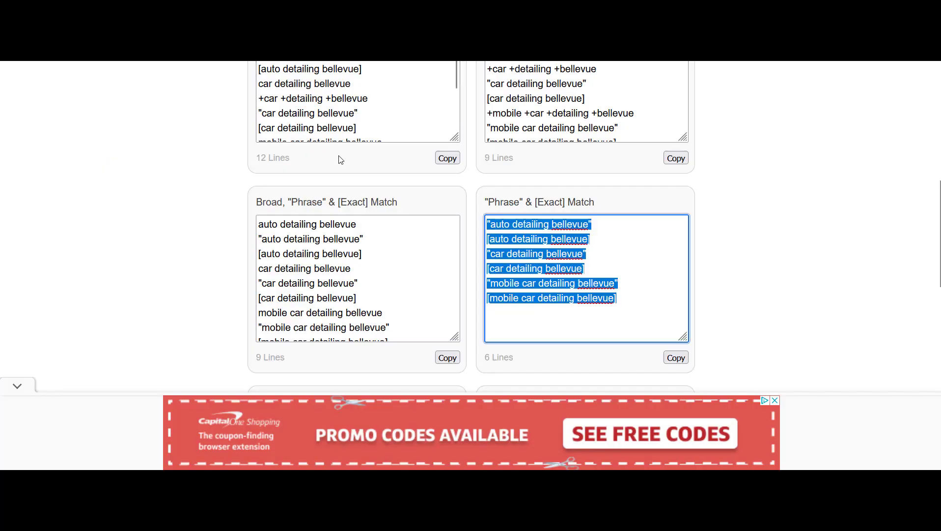
Replace the keyword wrapper tool's input with the copied negative keywords and wrap them
click(101, 124)
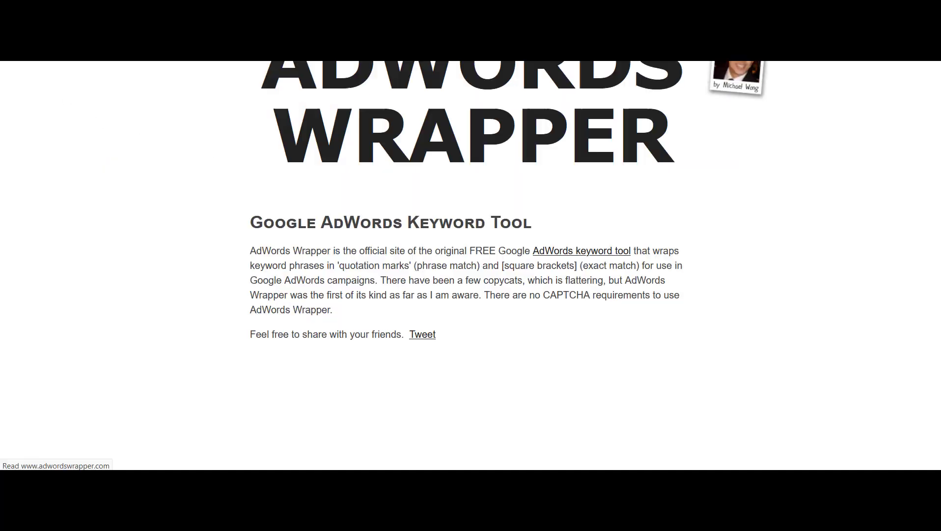
scroll(294, 236, down, 5)
click(424, 182)
key(ctrl+a)
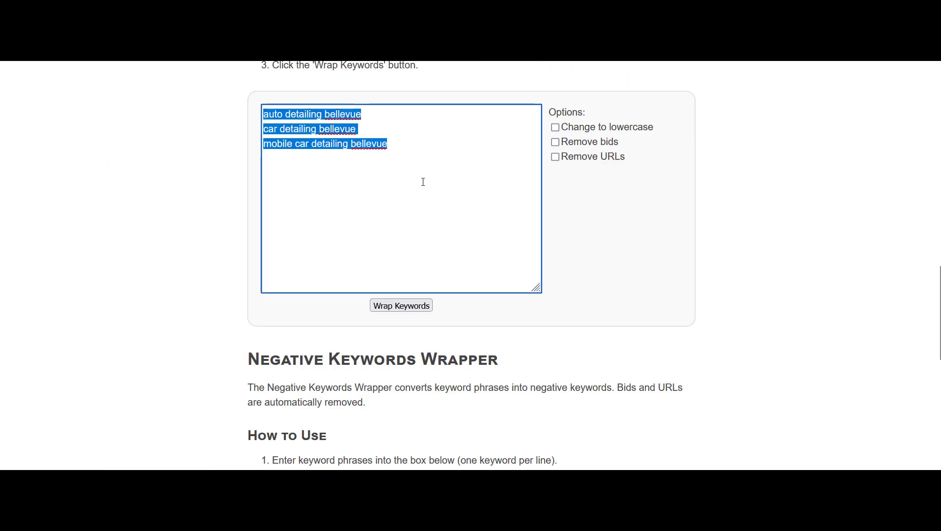
key(ctrl+v)
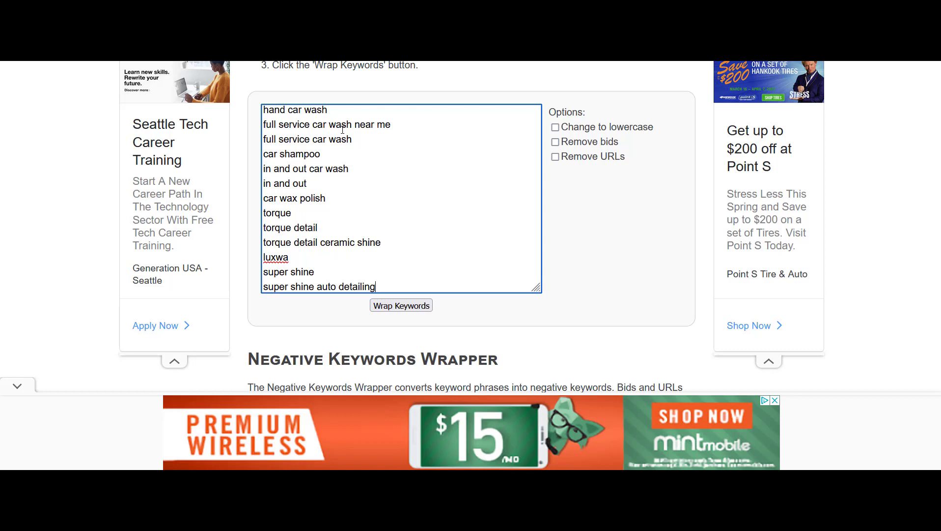
drag(392, 125, 246, 130)
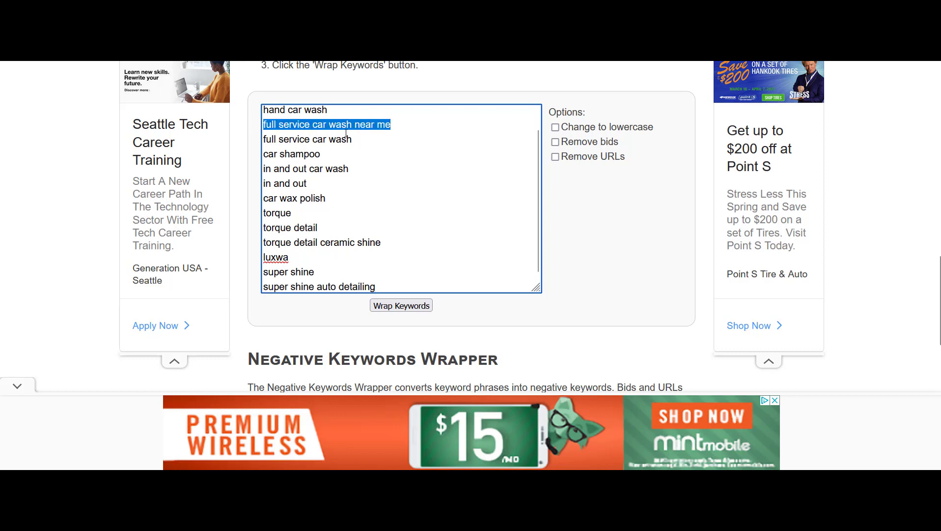
click(397, 124)
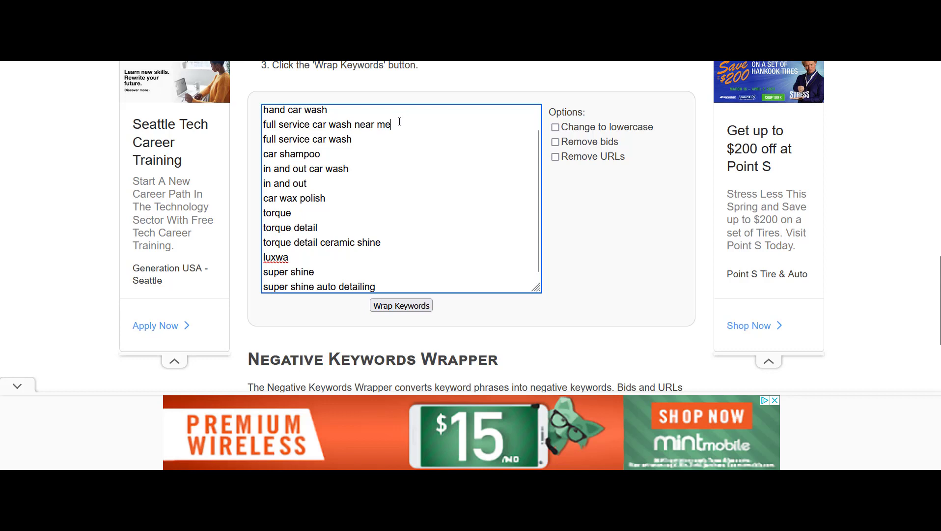
click(401, 305)
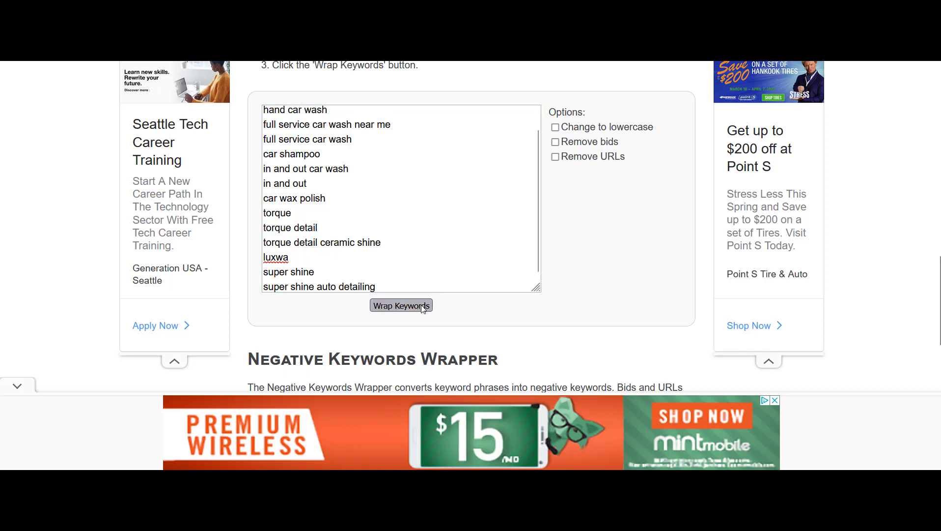
Copy the wrapped keywords from the "Phrase Match" output box
scroll(802, 296, down, 10)
scroll(804, 296, down, 3)
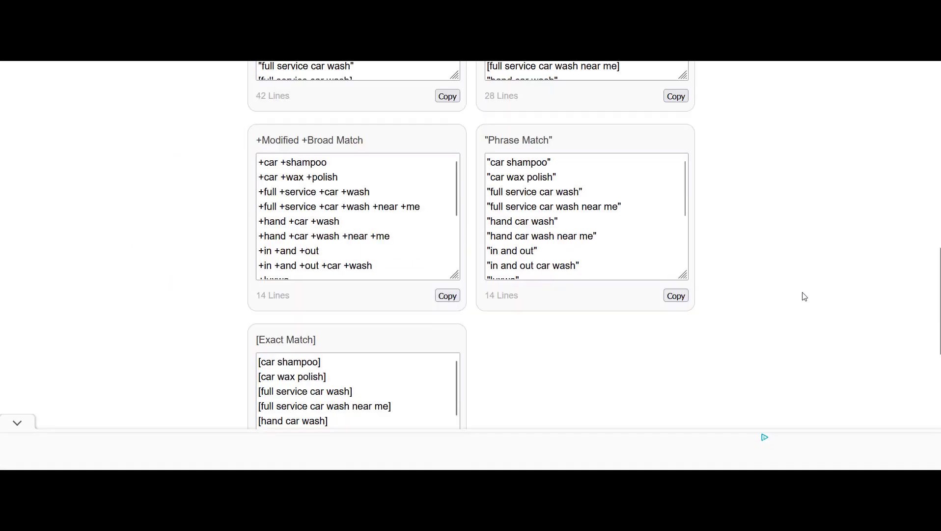
click(675, 341)
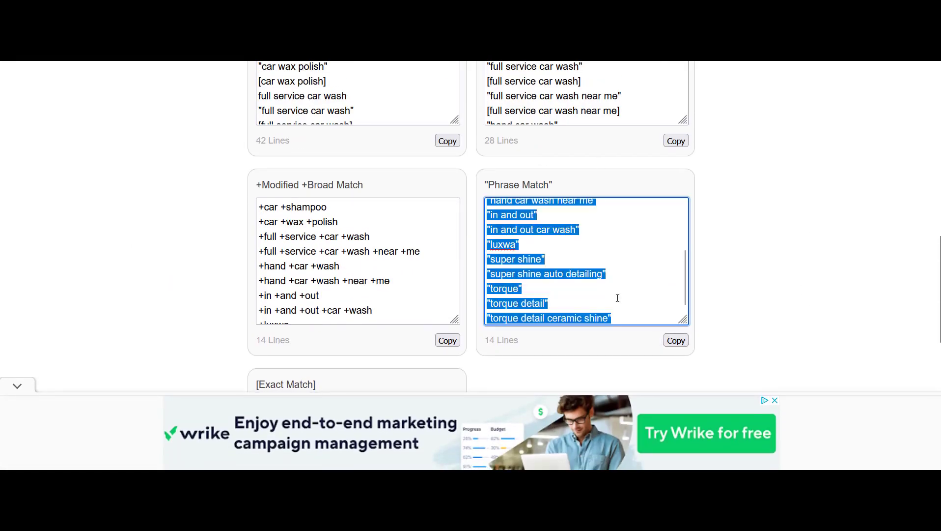
right_click(507, 229)
click(571, 298)
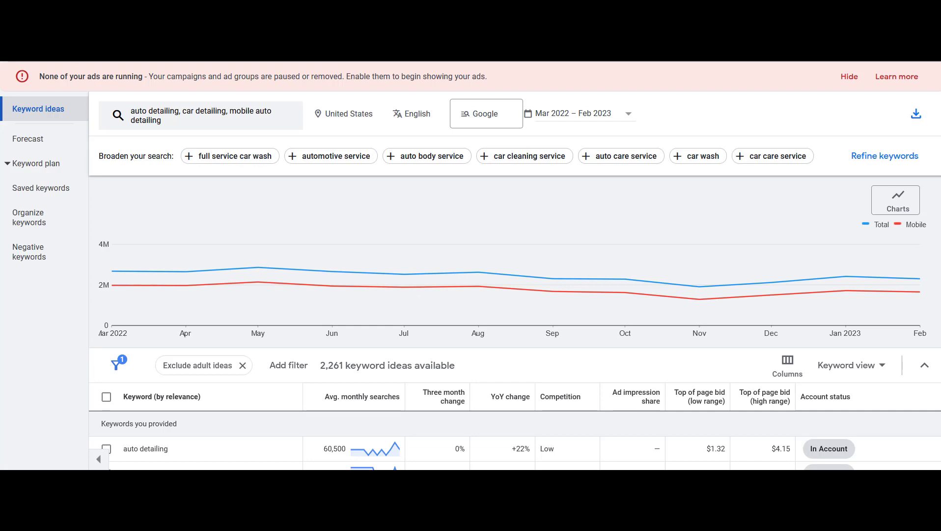
Open the Negative keywords page of Detailing Campaign YT in Google Ads and start adding new negative keywords
click(17, 54)
click(17, 51)
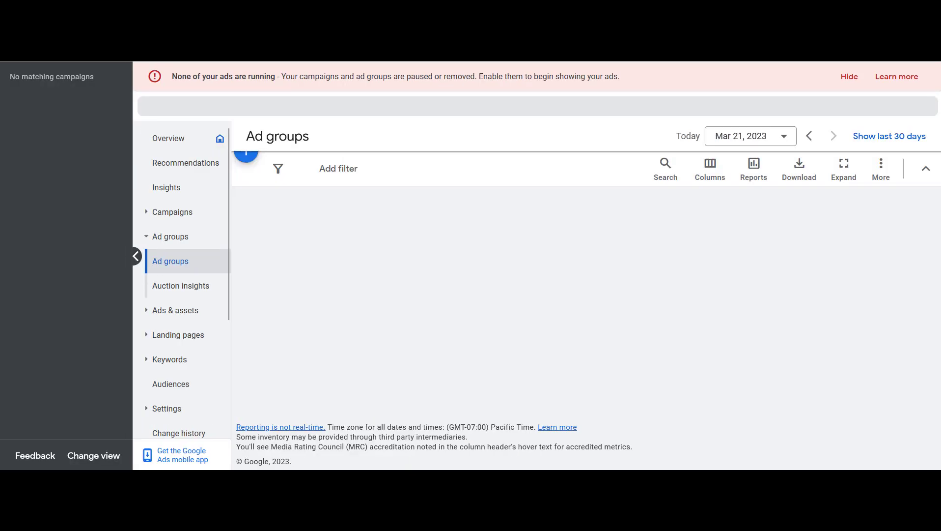
click(29, 172)
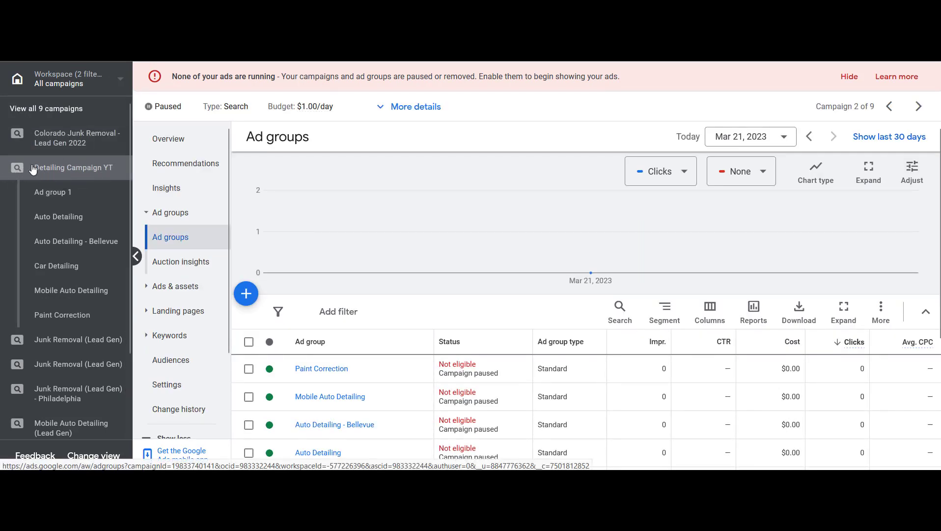
click(196, 336)
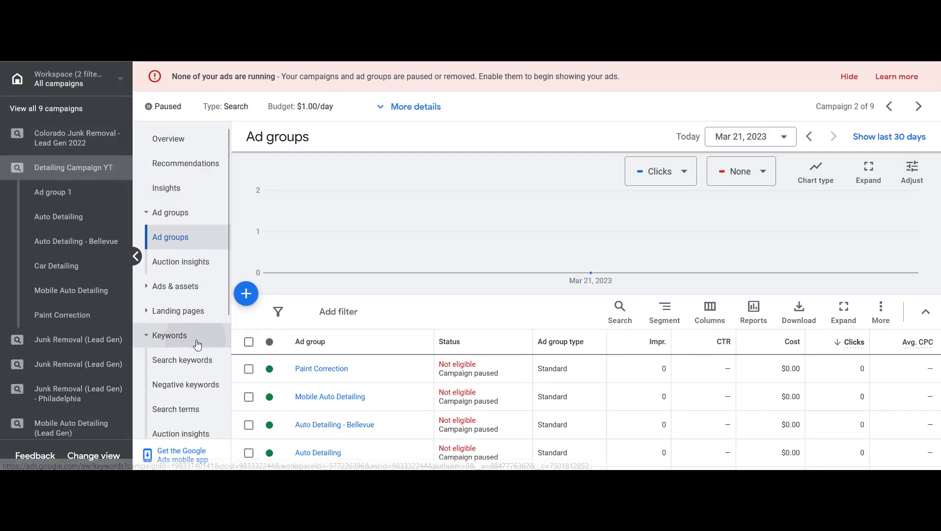
click(189, 252)
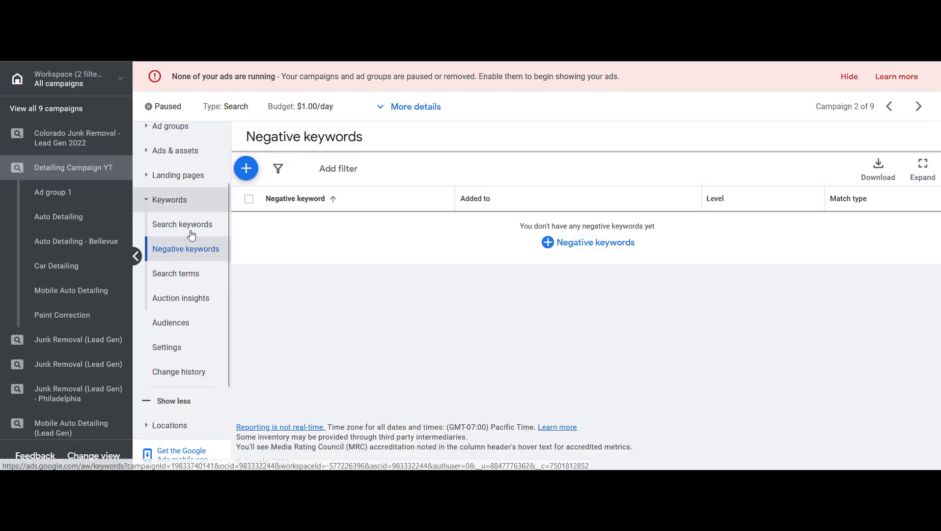
click(246, 169)
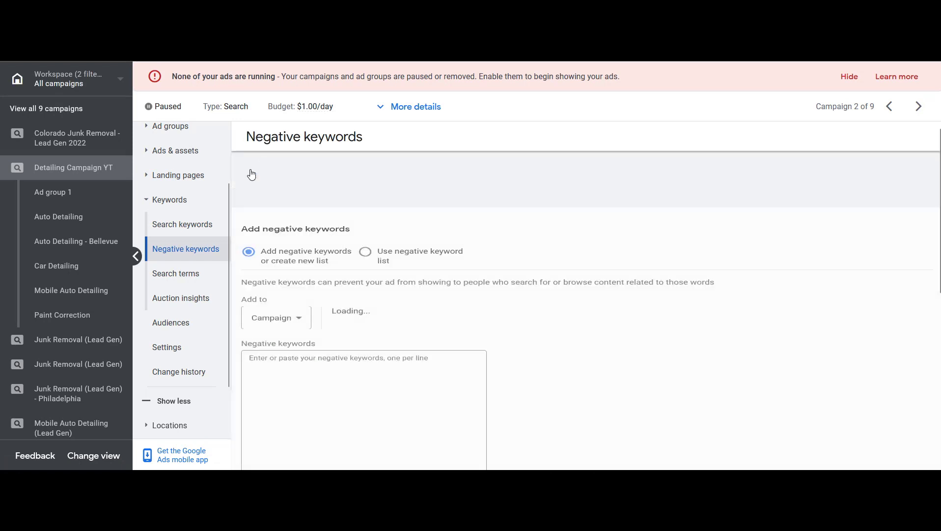
Paste the wrapped phrase-match negative keywords into the campaign's negative keywords box and save them
scroll(452, 265, down, 1)
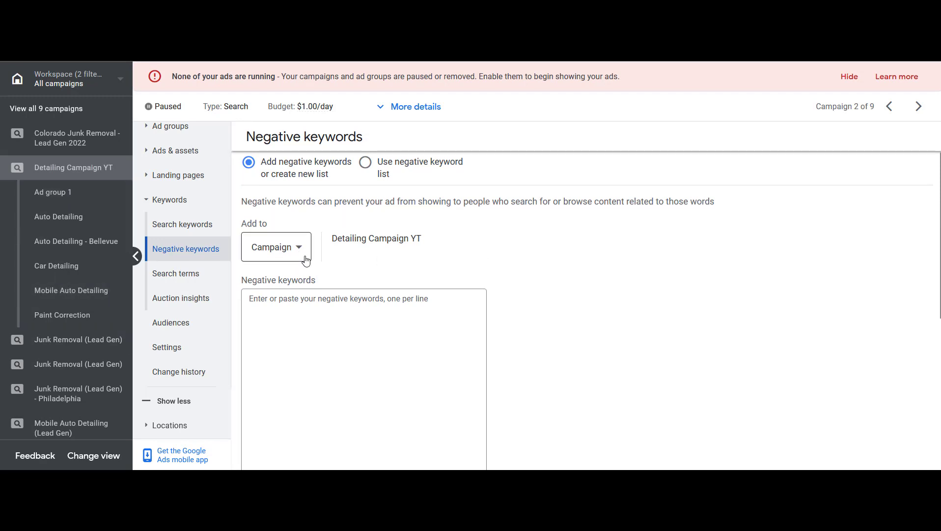
scroll(300, 251, down, 2)
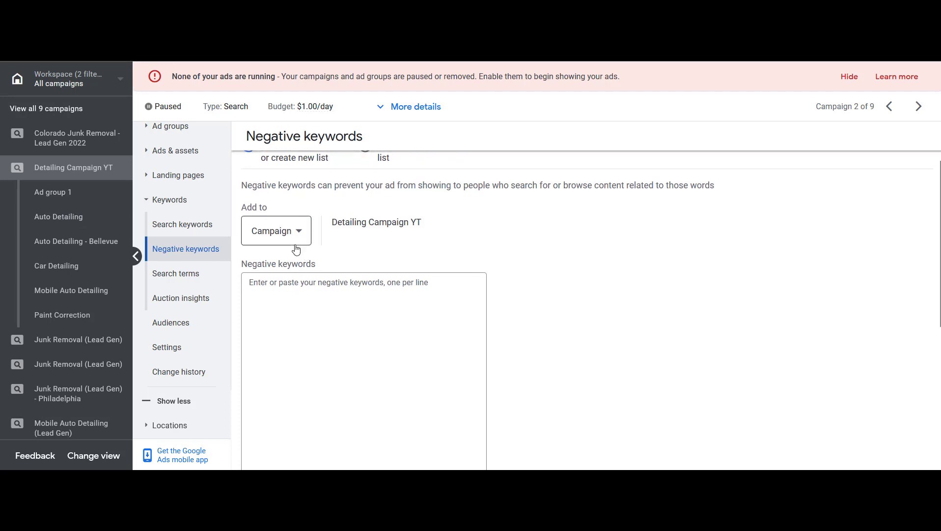
click(339, 301)
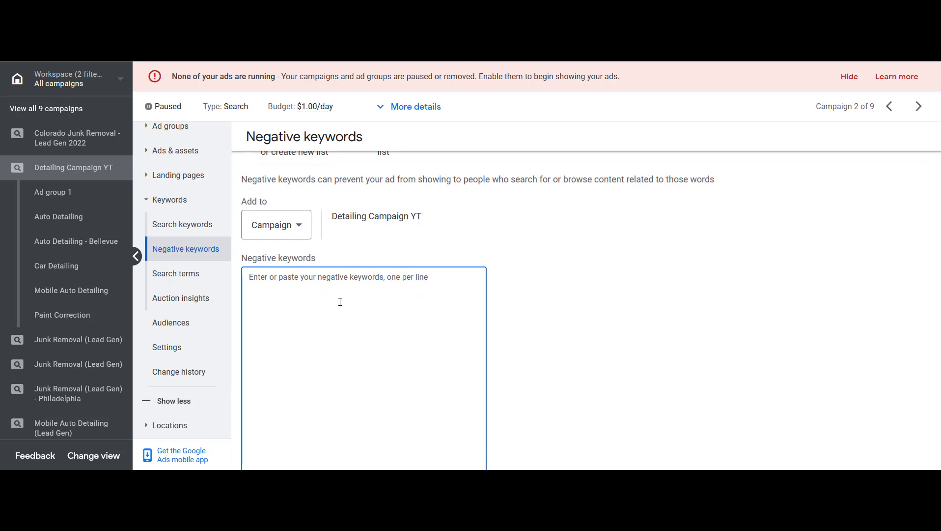
key(ctrl+v)
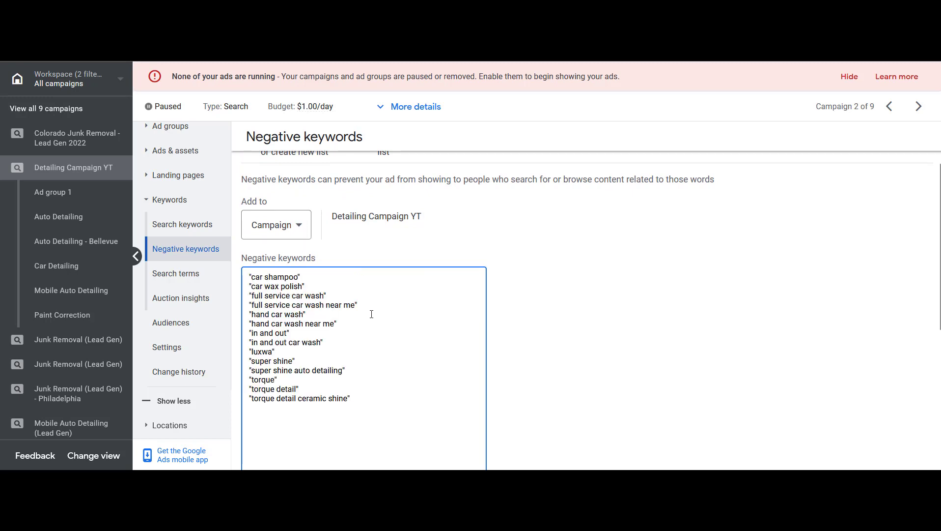
scroll(501, 287, down, 5)
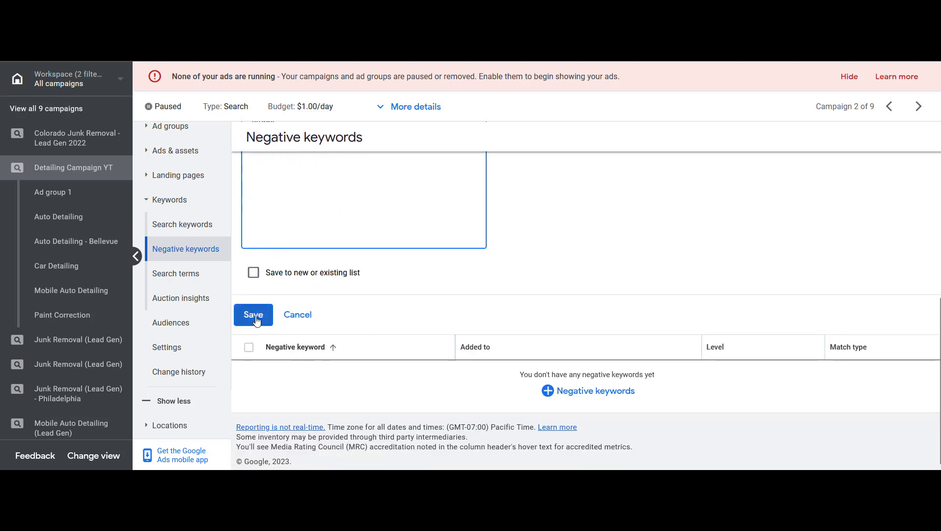
click(254, 317)
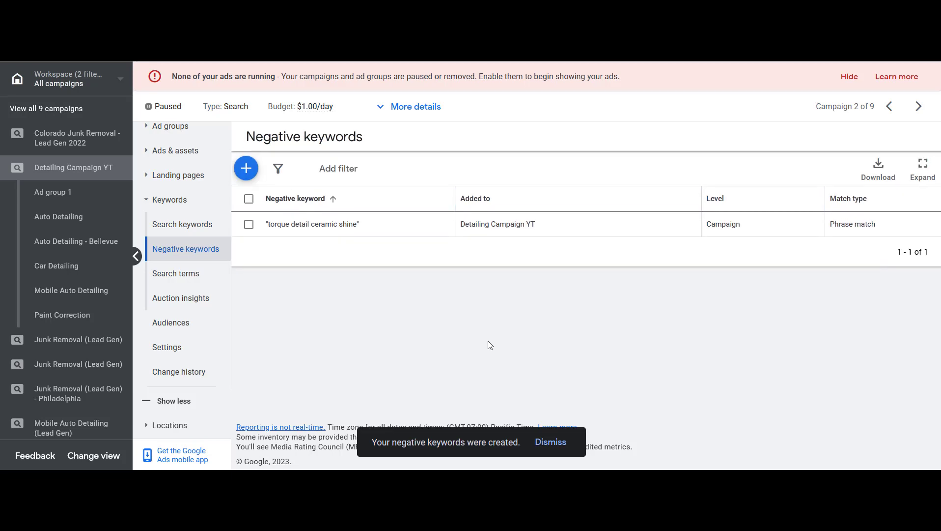
Reopen Detailing Campaign YT's negative keywords list and review the added keywords
click(43, 30)
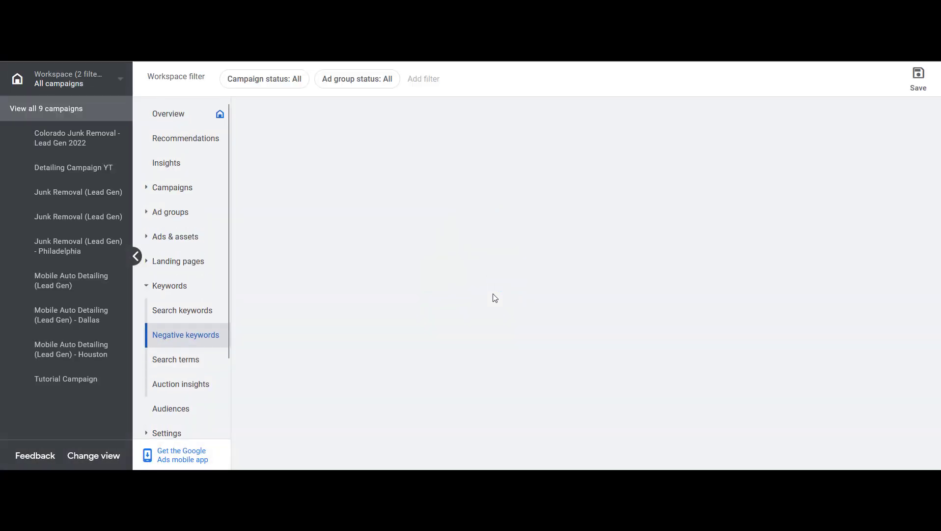
click(98, 177)
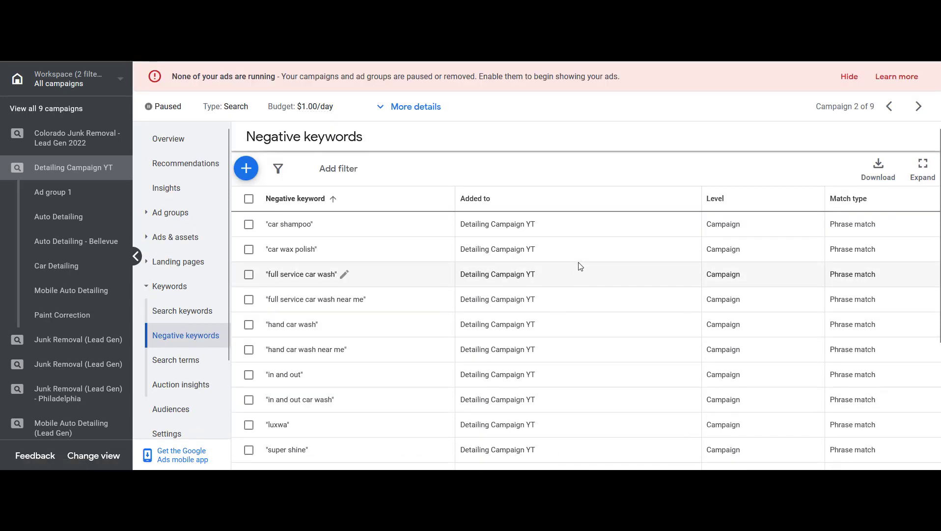
scroll(580, 266, down, 4)
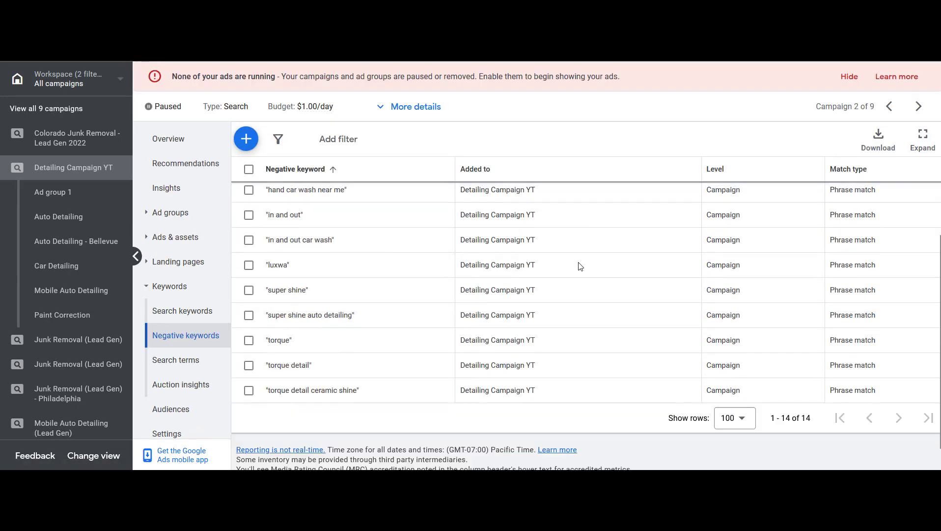
scroll(580, 265, up, 4)
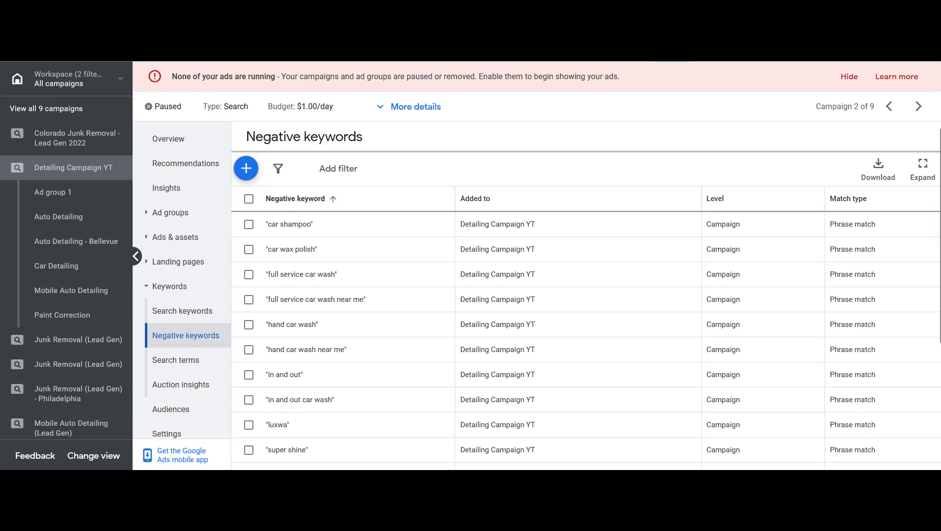
In a new browser tab, search Google for "common list of google ads negative keywords"
key(ctrl+t)
text(google.com)
key(Return)
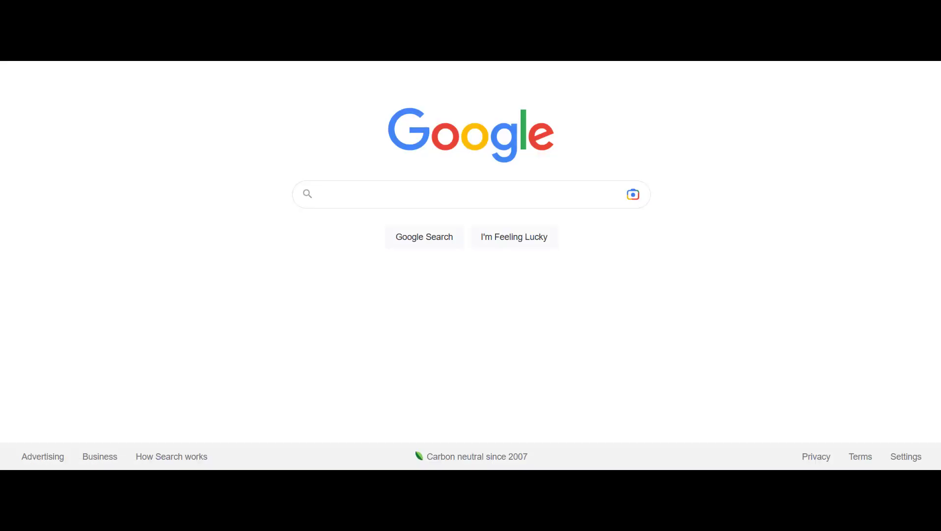
text(common list of )
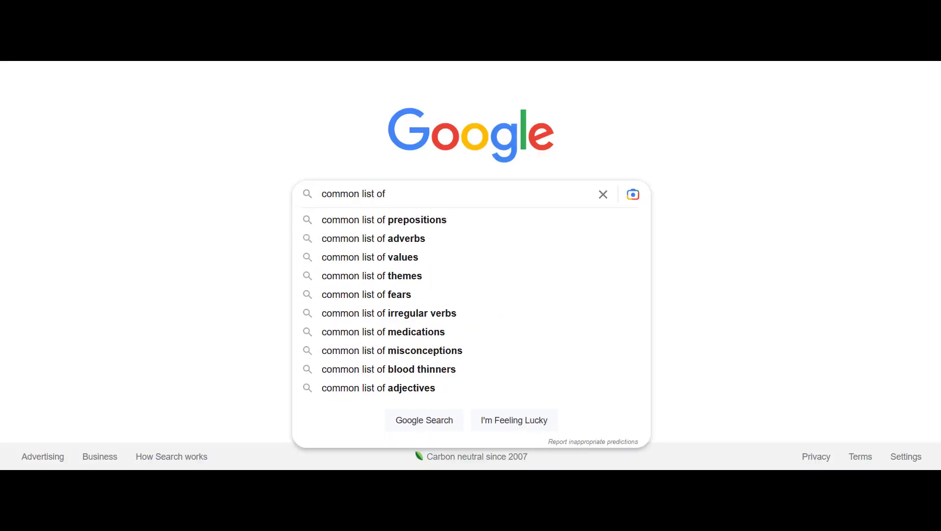
text(google ads negat)
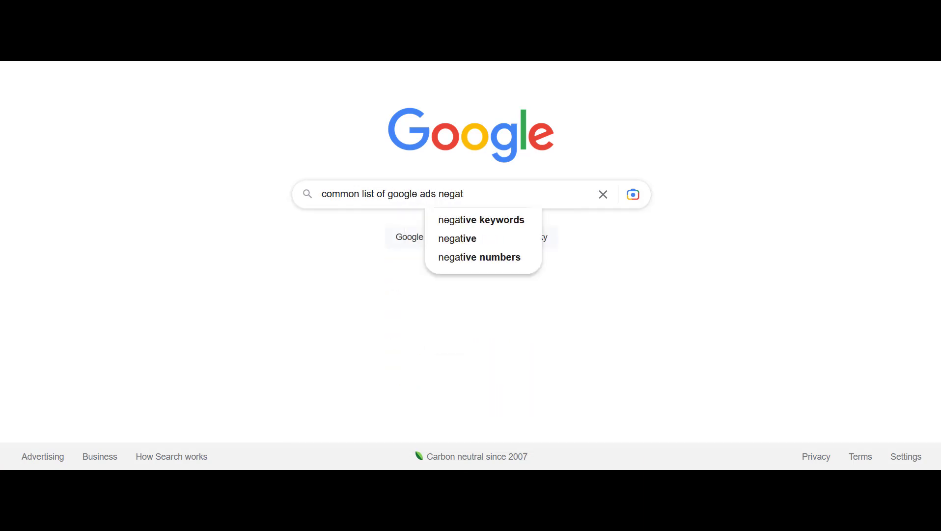
key(Down)
key(Return)
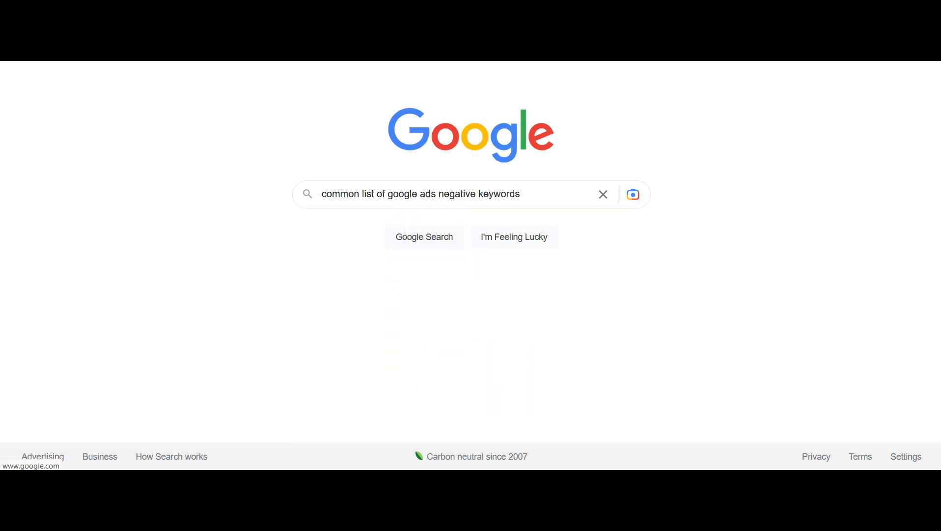
Open the KoMarketing result "200+ Negative Keywords to Consider for B2B PPC" in a new tab and switch to it
scroll(311, 134, down, 5)
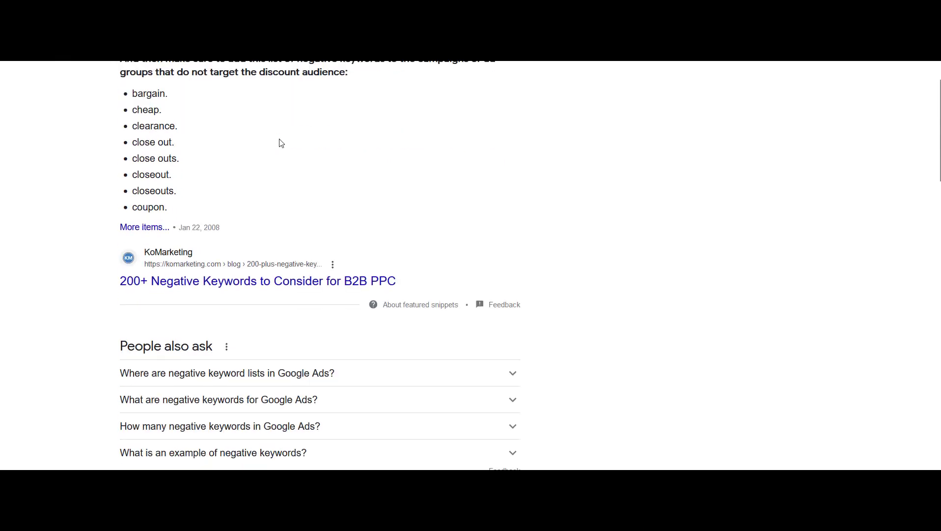
right_click(215, 274)
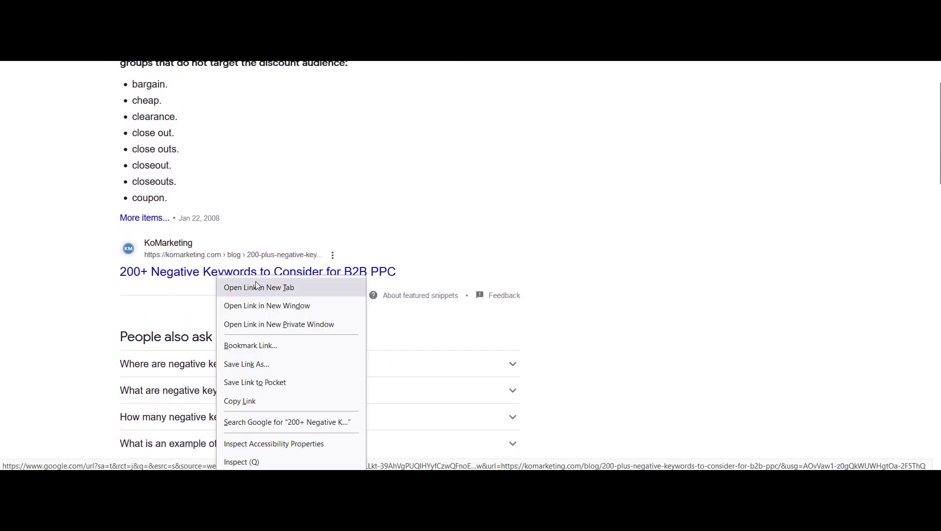
click(255, 281)
key(ctrl+Tab)
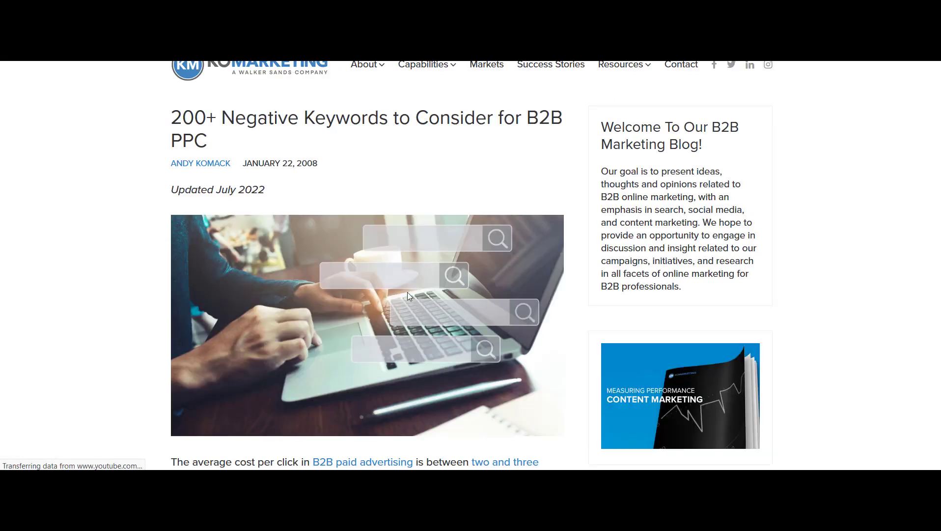
Read through the article's lists of suggested negative keywords
scroll(386, 271, down, 5)
scroll(286, 267, down, 20)
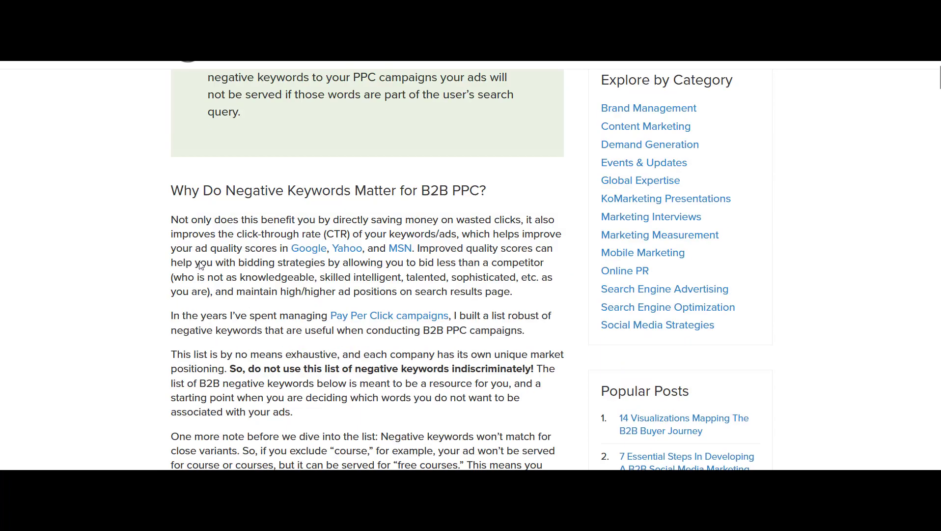
drag(198, 176, 275, 420)
click(317, 395)
scroll(292, 285, down, 2)
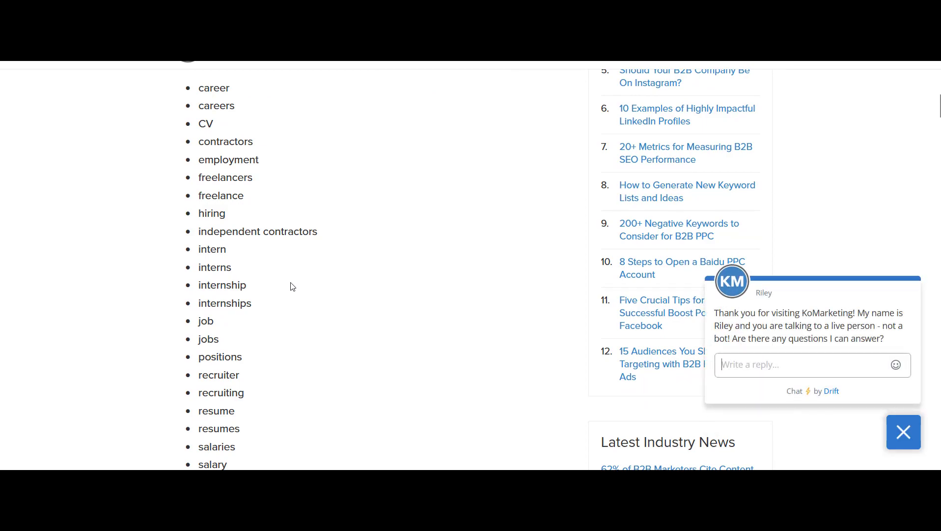
scroll(292, 286, down, 2)
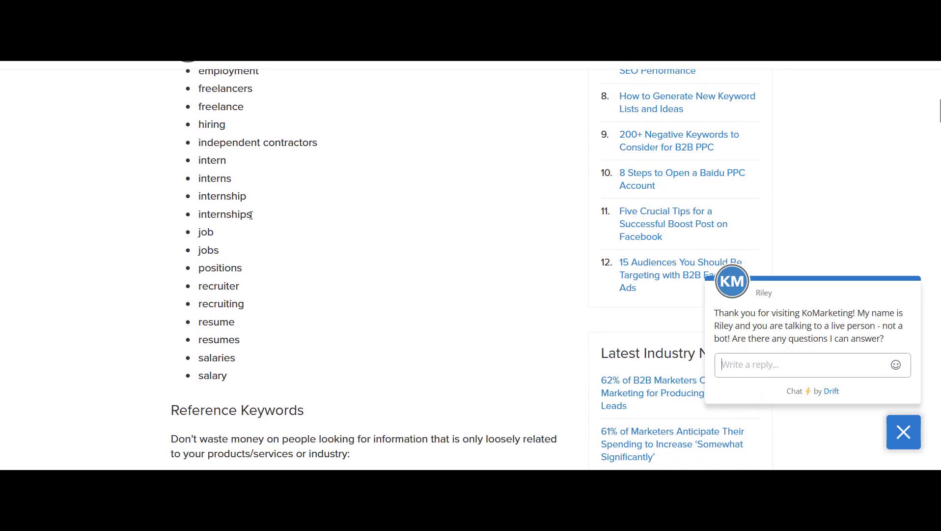
scroll(251, 215, down, 8)
scroll(317, 265, up, 20)
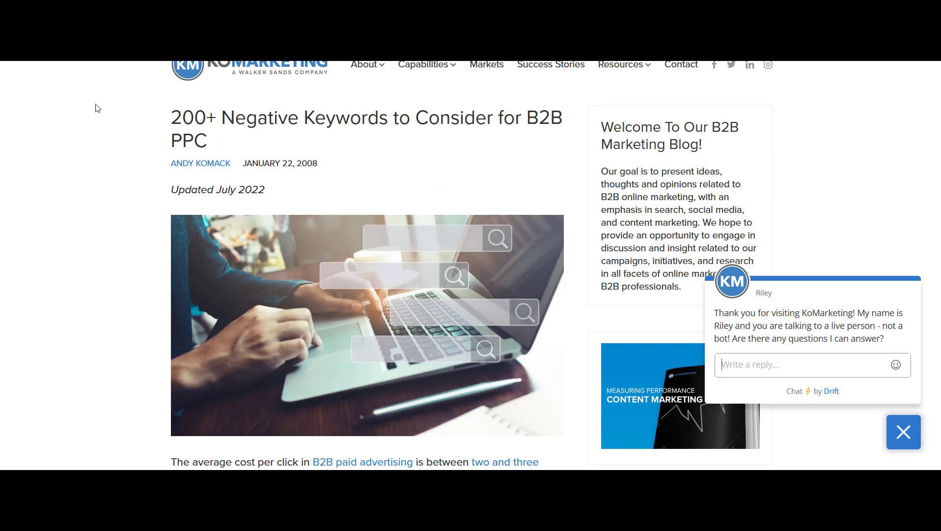
scroll(139, 304, down, 20)
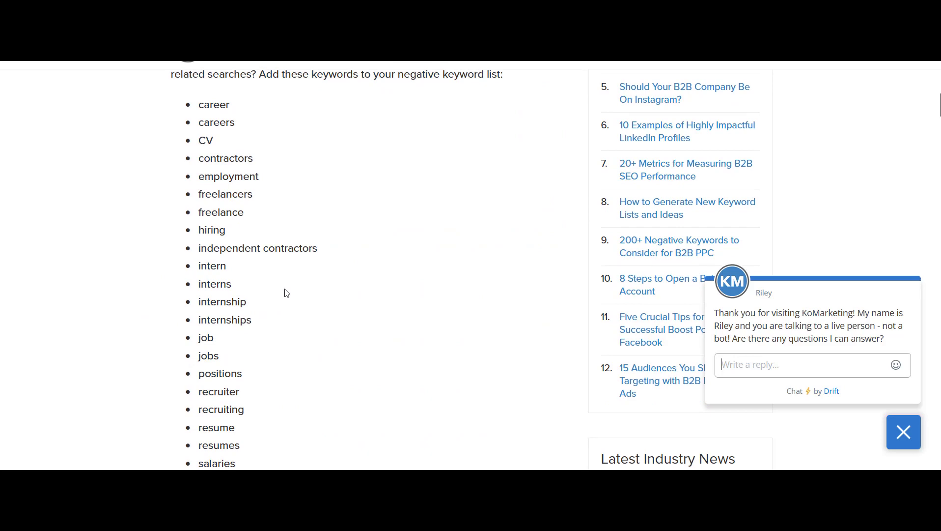
scroll(286, 292, up, 20)
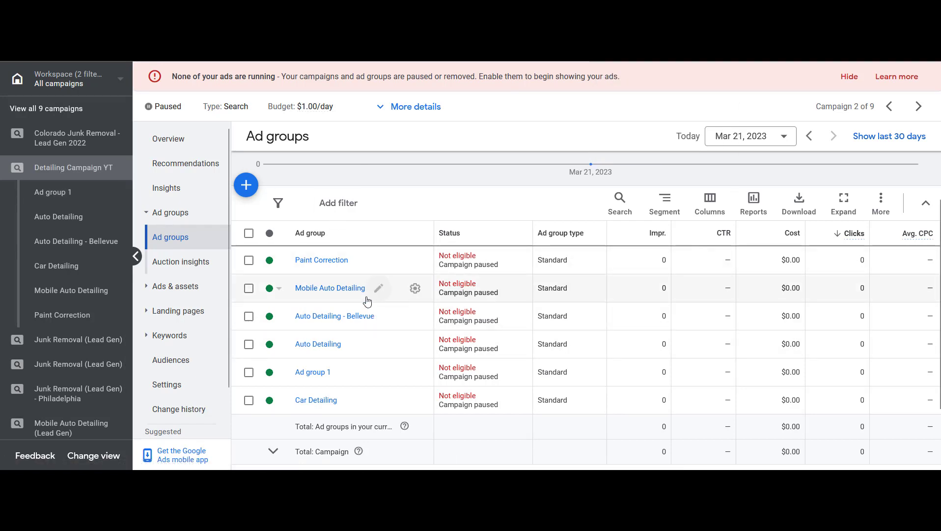
Start creating a new responsive search ad in the Car Detailing ad group
click(315, 399)
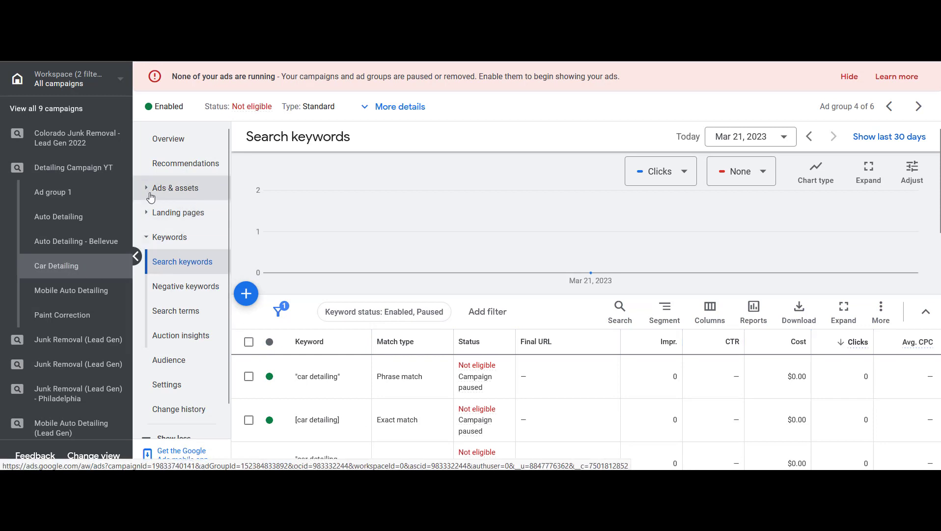
click(181, 196)
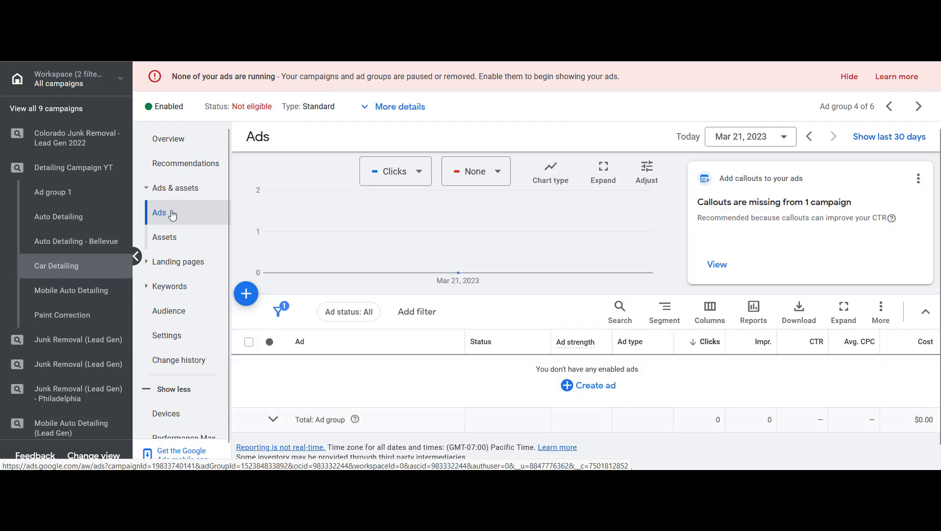
click(249, 299)
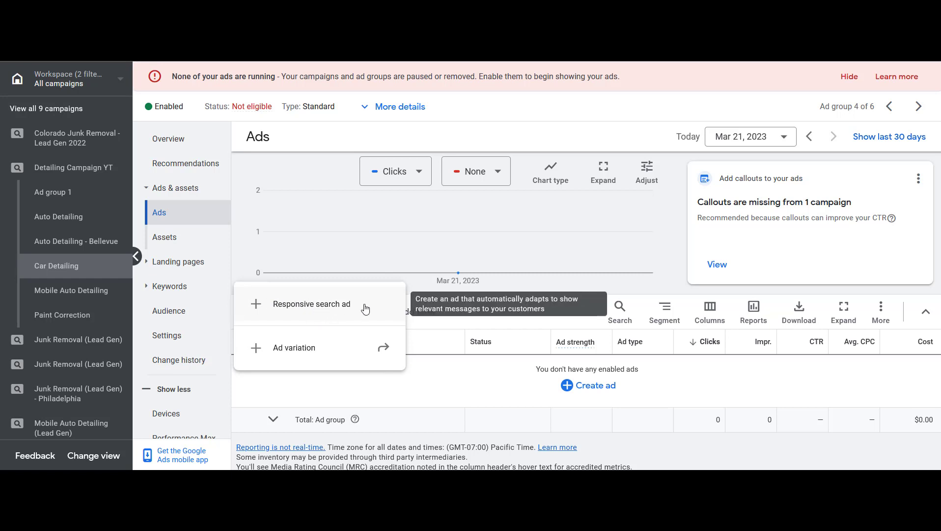
click(365, 308)
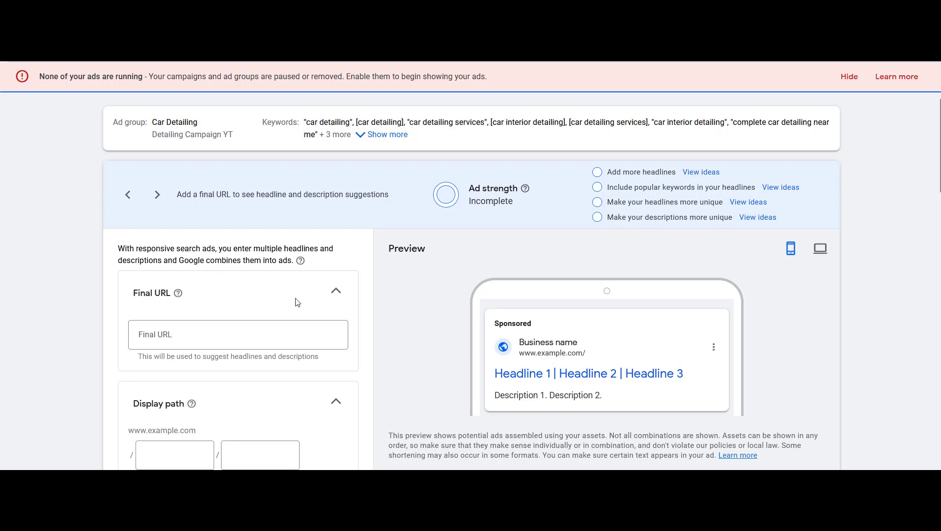
scroll(314, 304, down, 4)
scroll(315, 303, down, 4)
scroll(315, 305, up, 8)
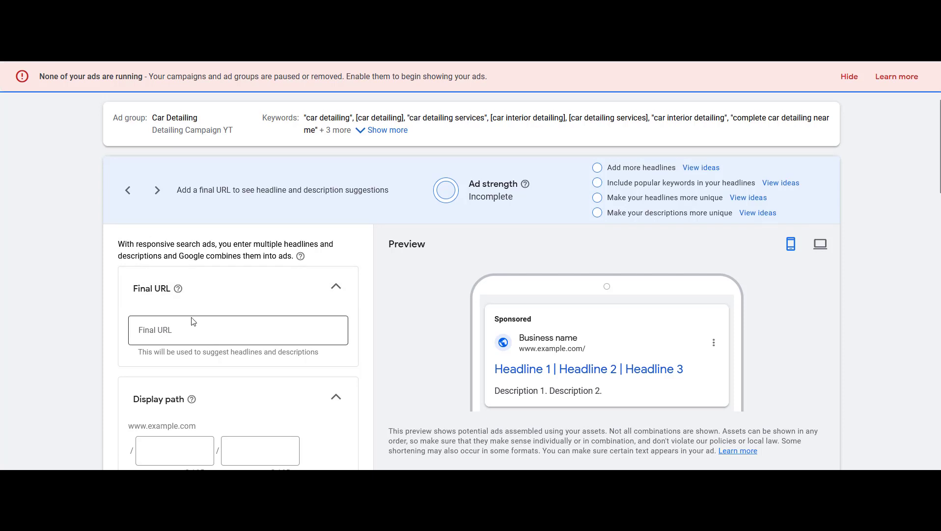
scroll(175, 307, down, 1)
click(202, 306)
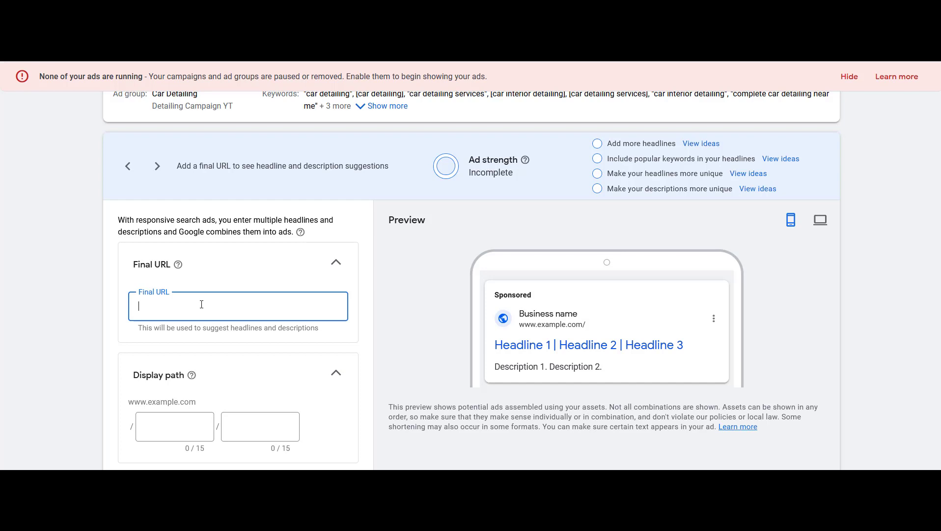
text(https:/)
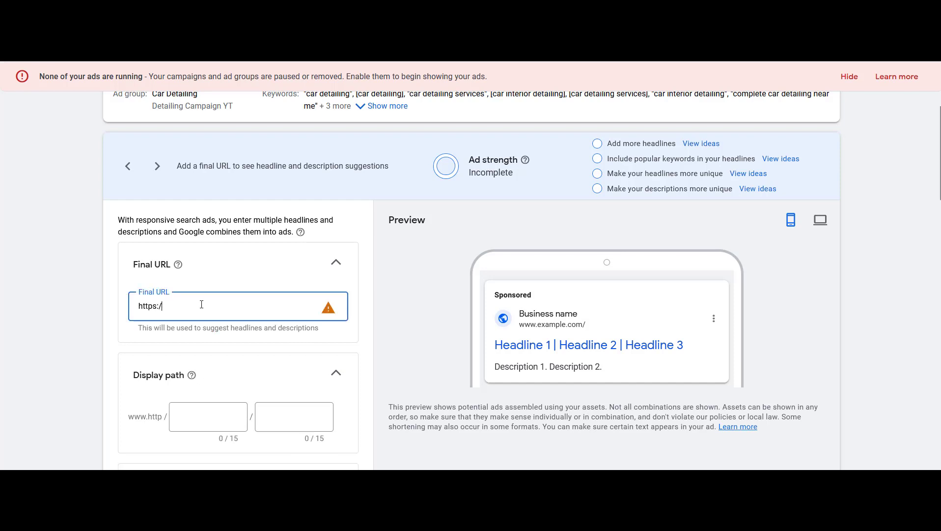
text(/downeymarketing.com)
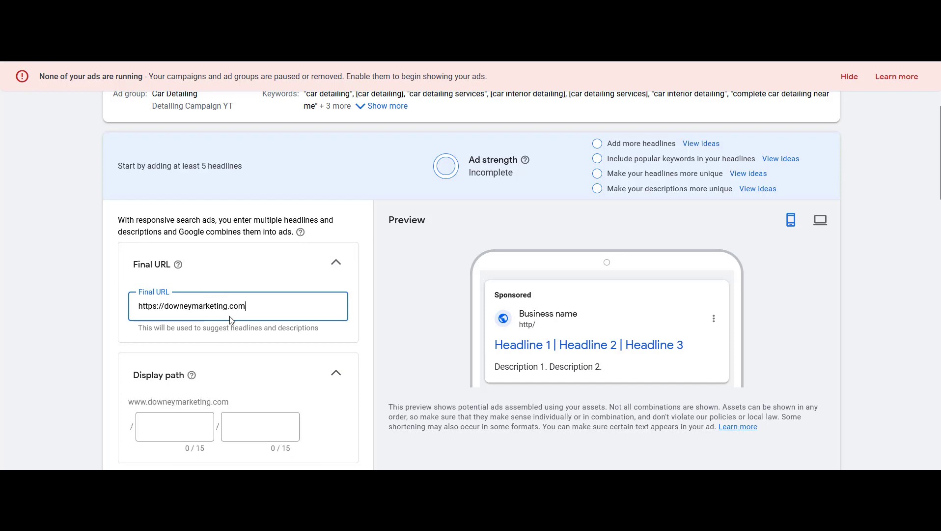
Set the ad's display path to car / detailing
scroll(236, 295, down, 1)
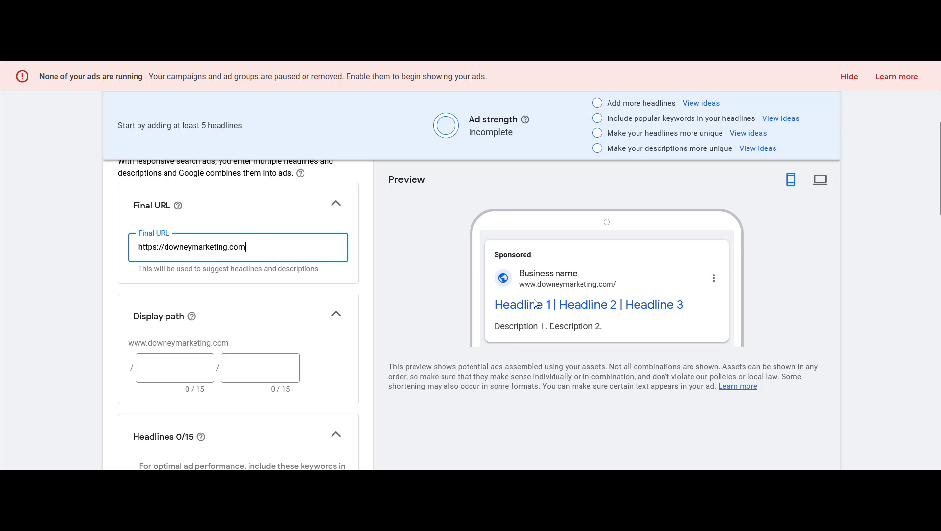
scroll(52, 355, up, 2)
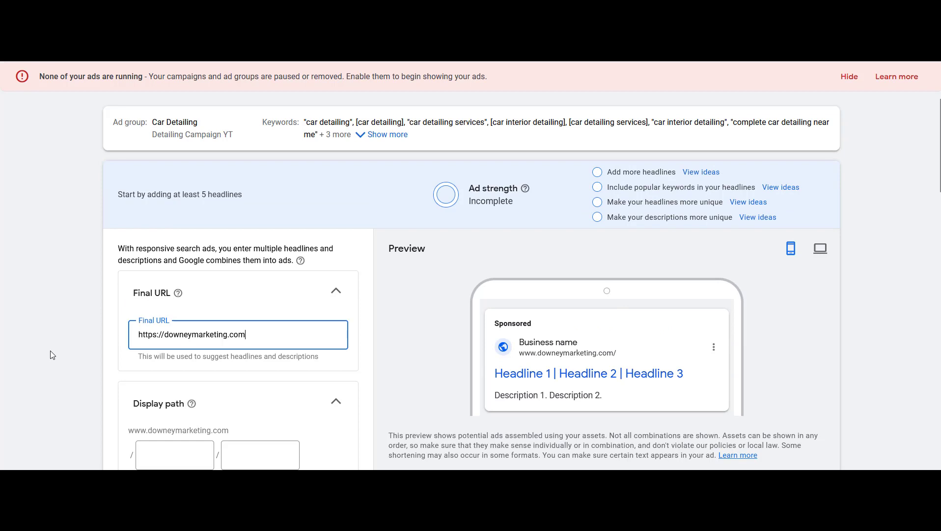
scroll(53, 355, down, 1)
key(Tab)
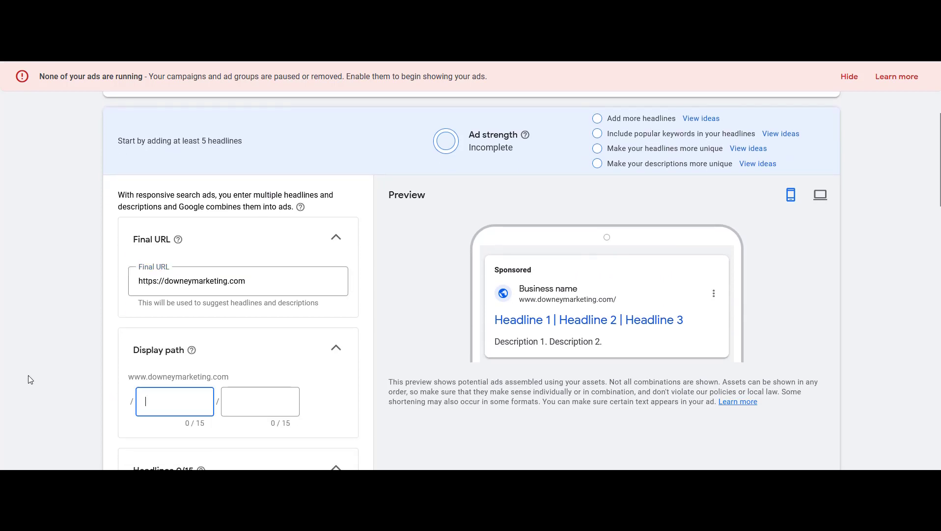
text(car)
key(Tab)
text(detailing)
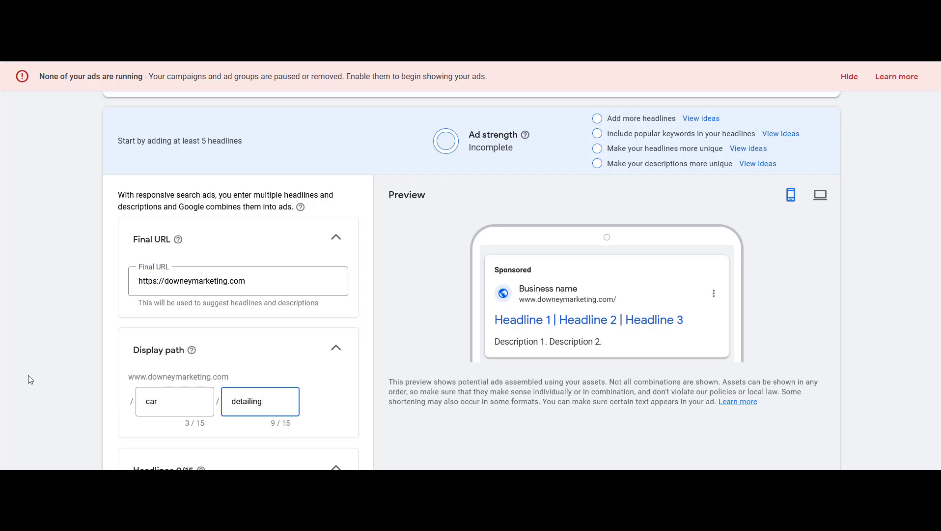
Try changing the display path to car-detailing / bellevue, then set it back to car / detailing
click(73, 361)
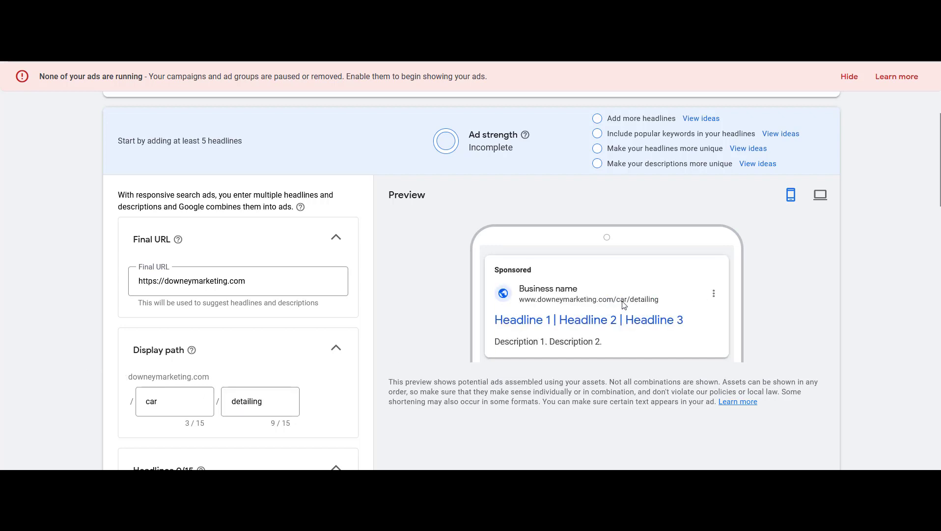
scroll(589, 303, down, 1)
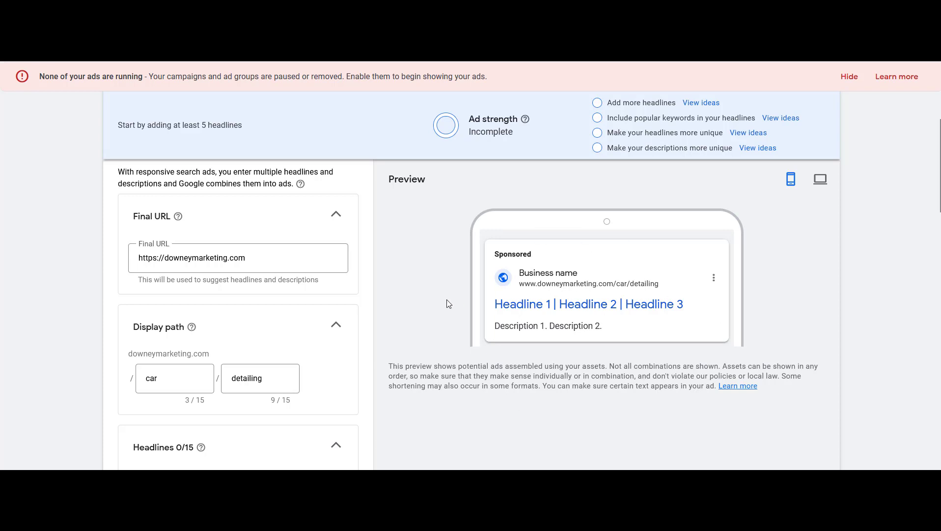
scroll(310, 293, down, 1)
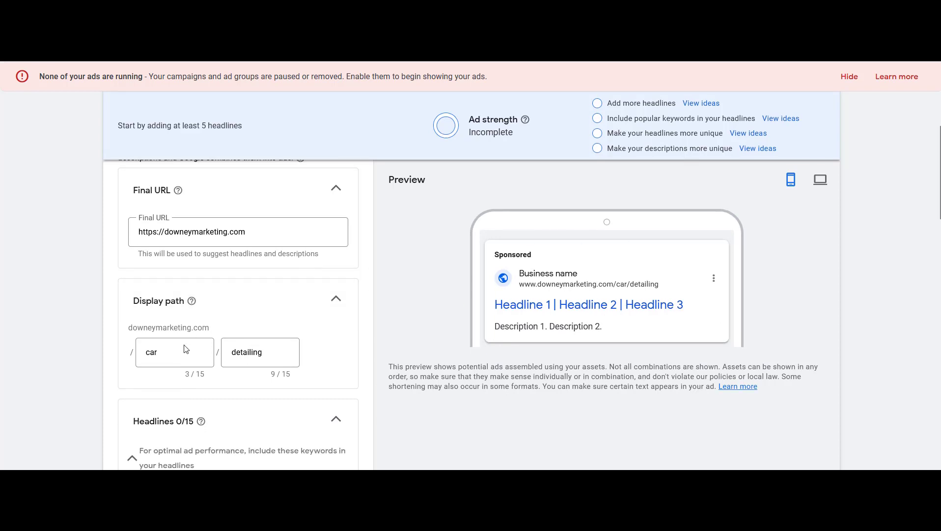
click(187, 357)
text(-detailing)
key(Tab)
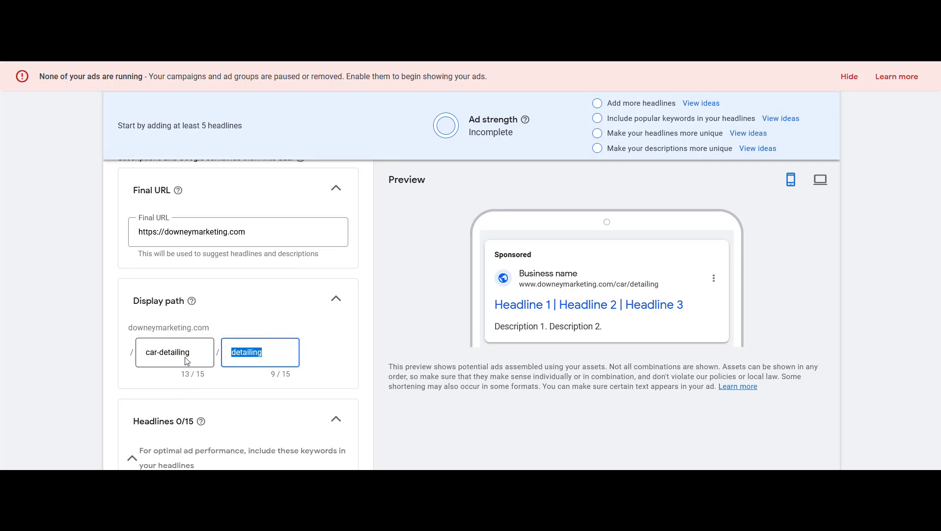
text(bellevue)
click(87, 348)
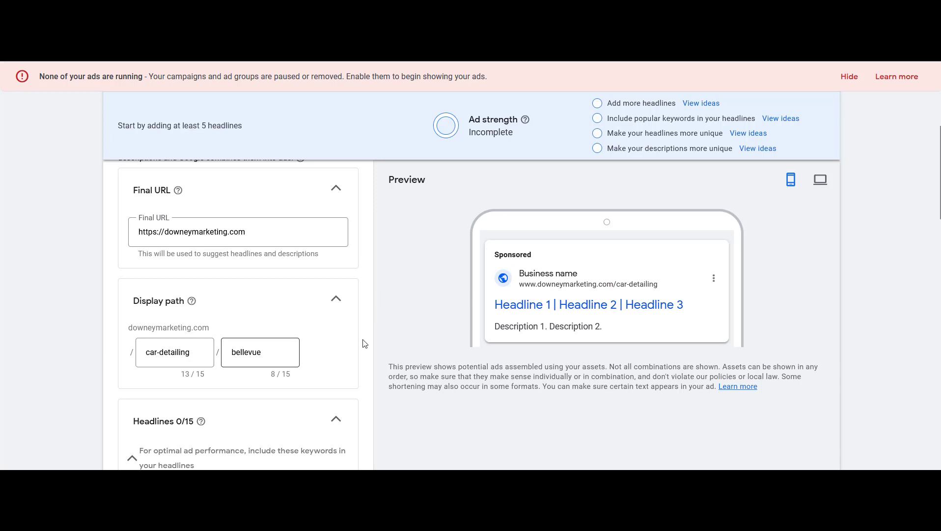
click(205, 352)
key(ctrl+shift+Left)
key(ctrl+shift+Left)
text(car)
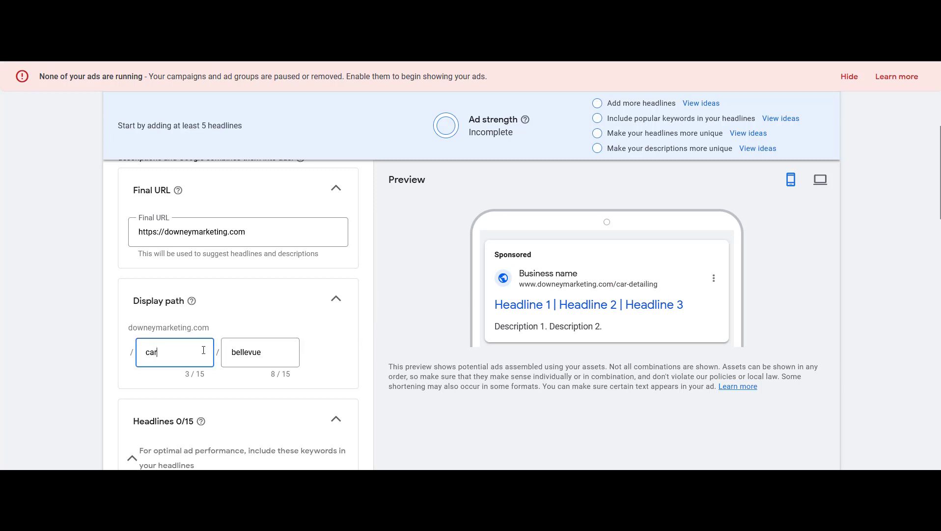
key(Tab)
text(detailing)
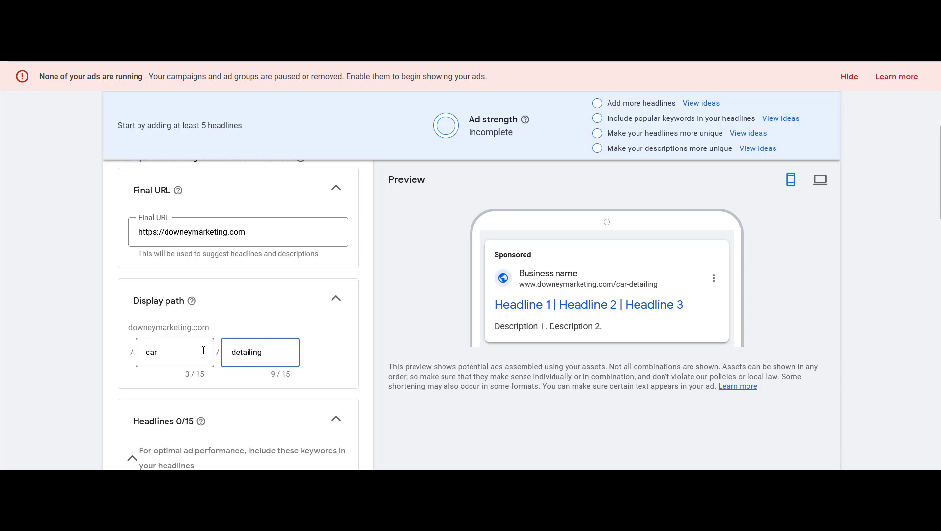
Add several more headline fields and a fourth description field to the ad
click(100, 308)
scroll(204, 308, down, 3)
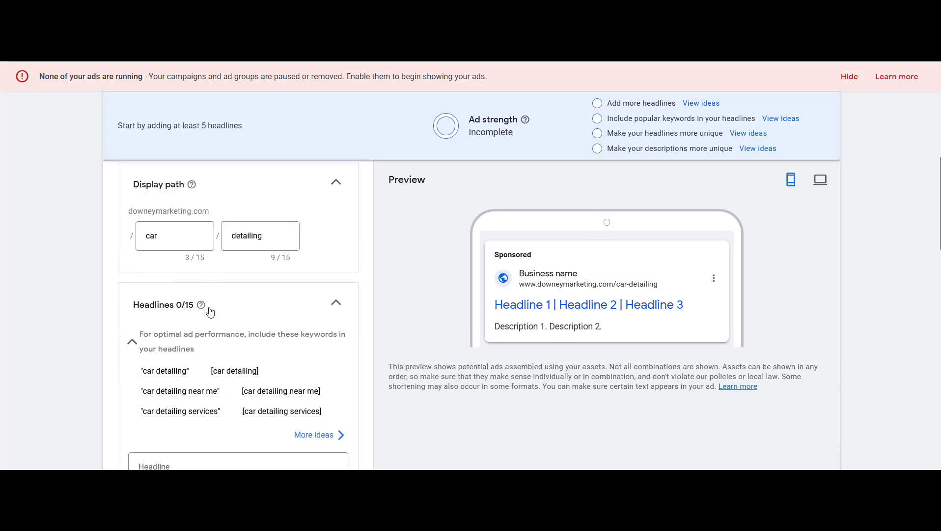
scroll(210, 311, down, 3)
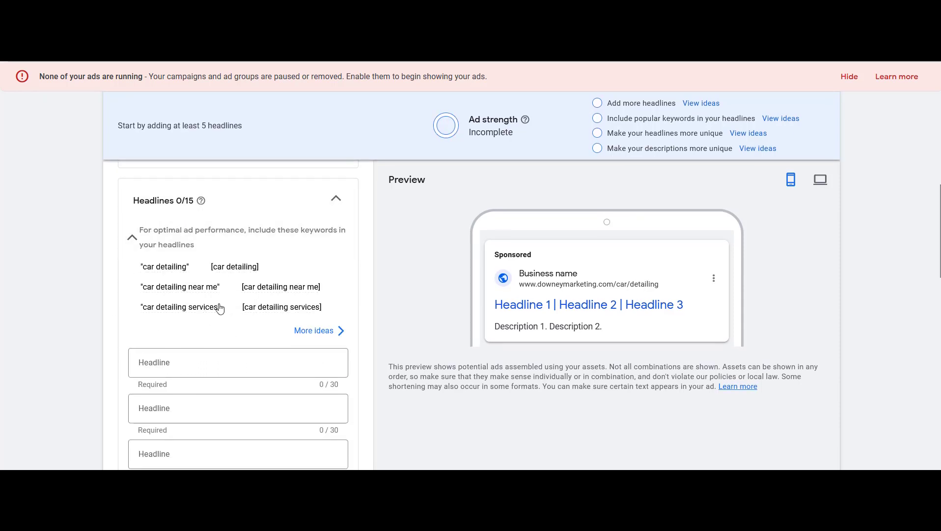
scroll(199, 317, down, 10)
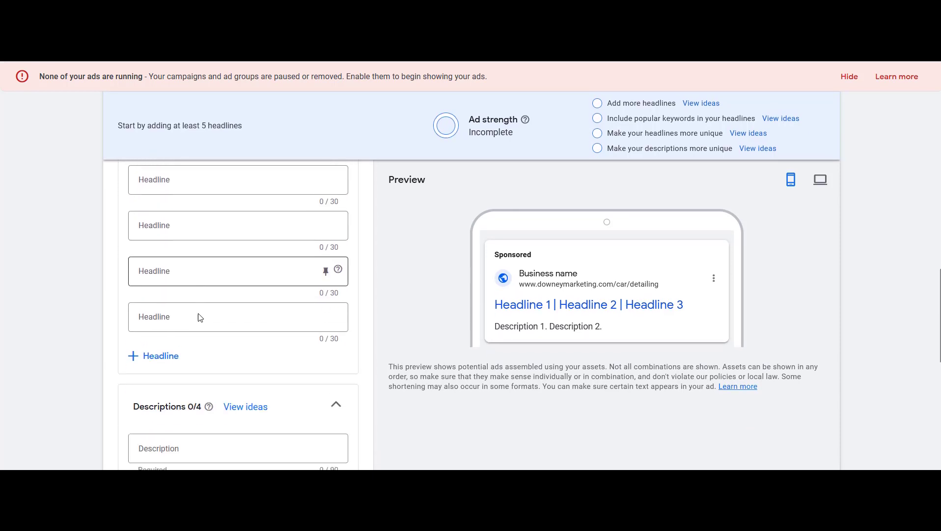
click(170, 326)
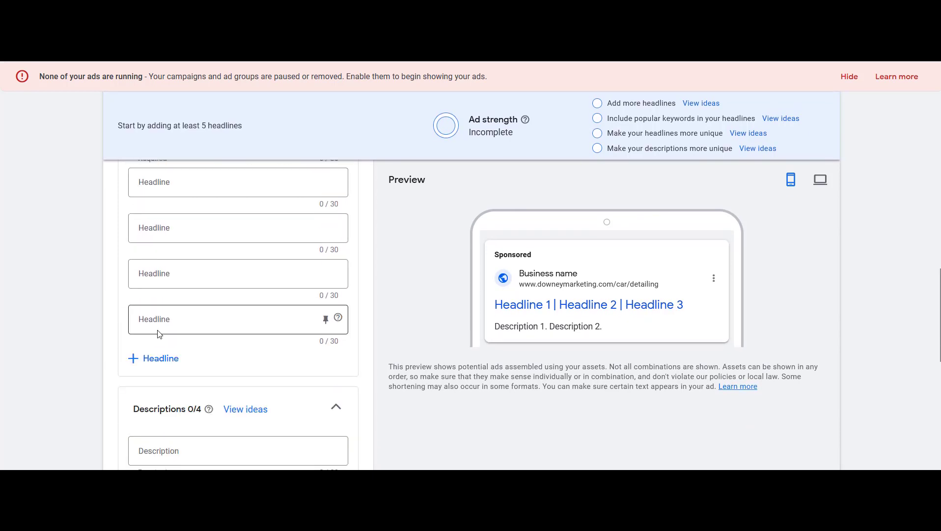
click(141, 357)
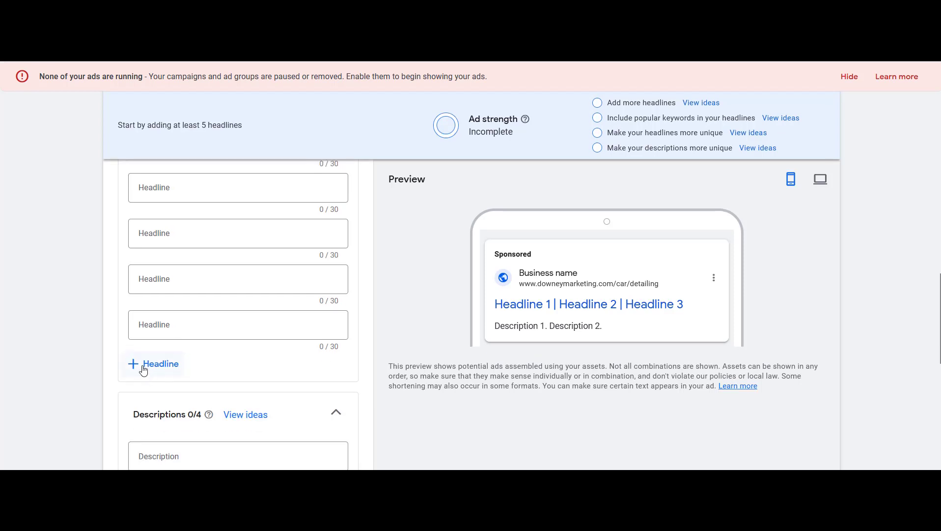
click(143, 338)
click(150, 329)
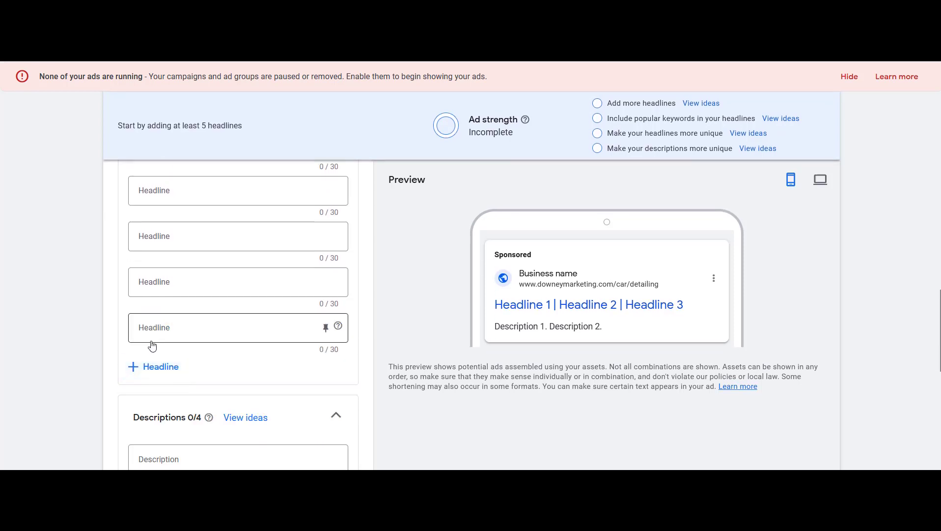
click(152, 338)
click(151, 342)
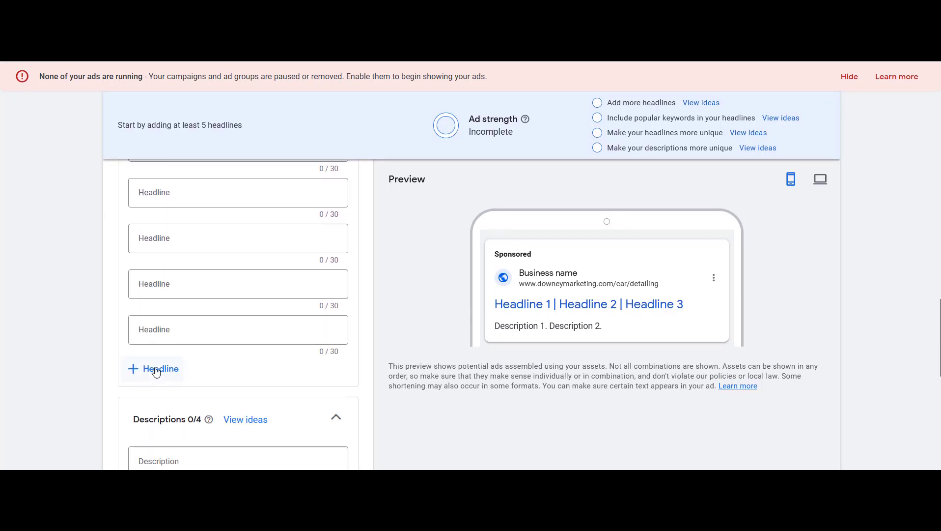
click(155, 391)
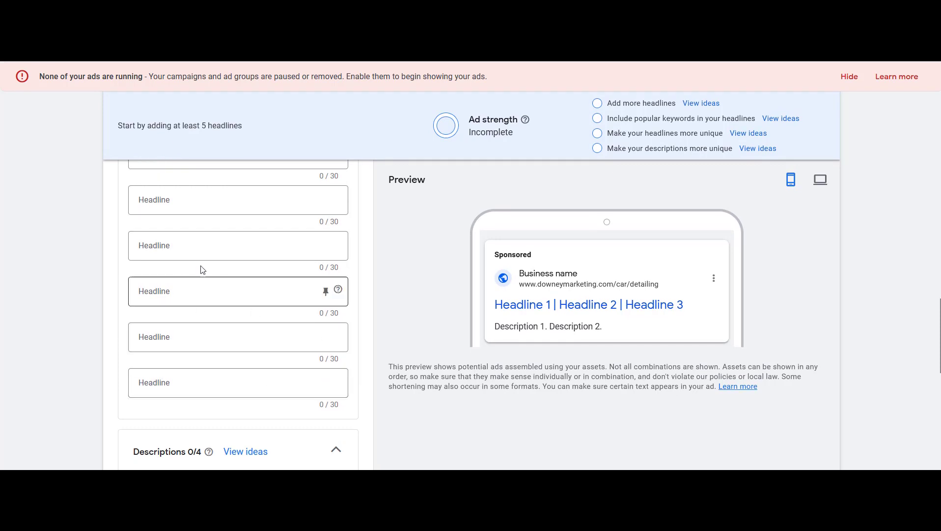
scroll(224, 300, down, 3)
click(150, 399)
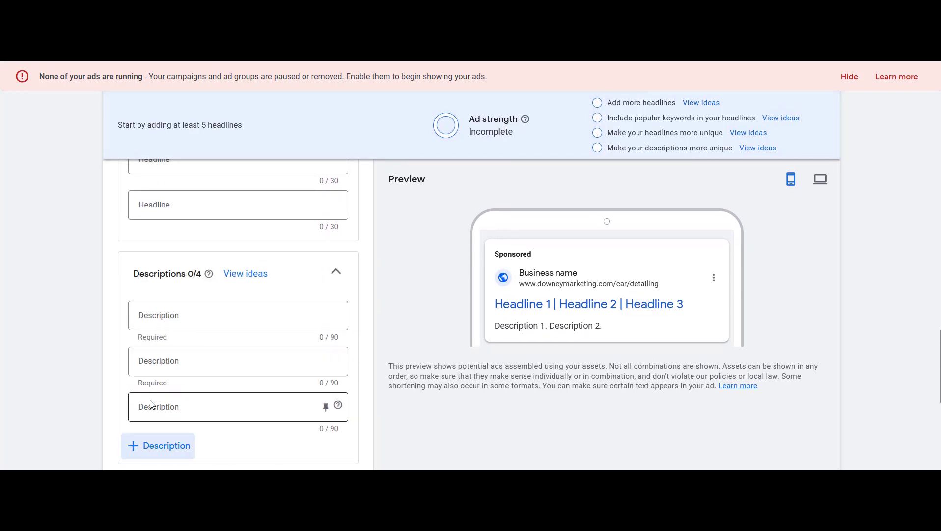
click(158, 423)
Scroll through the ad's headline and description fields to review them
scroll(66, 354, down, 5)
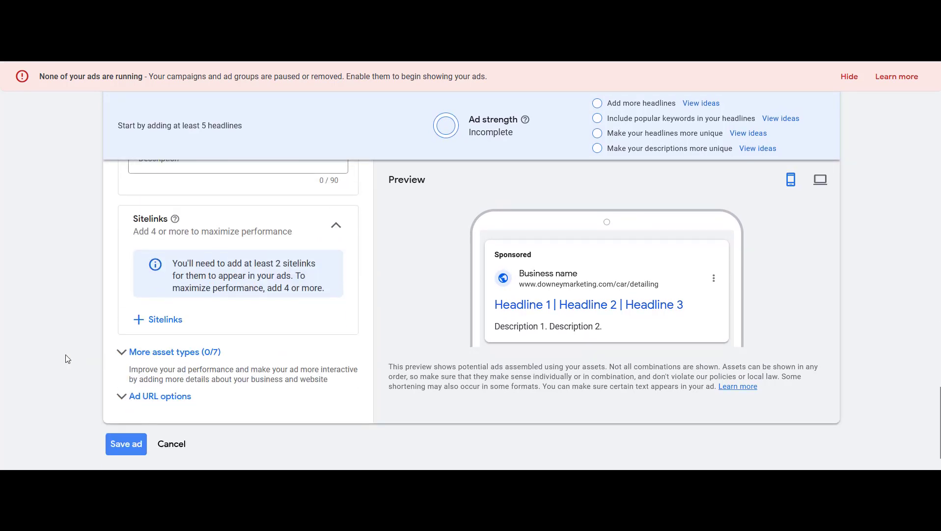
scroll(65, 354, up, 6)
scroll(65, 355, up, 12)
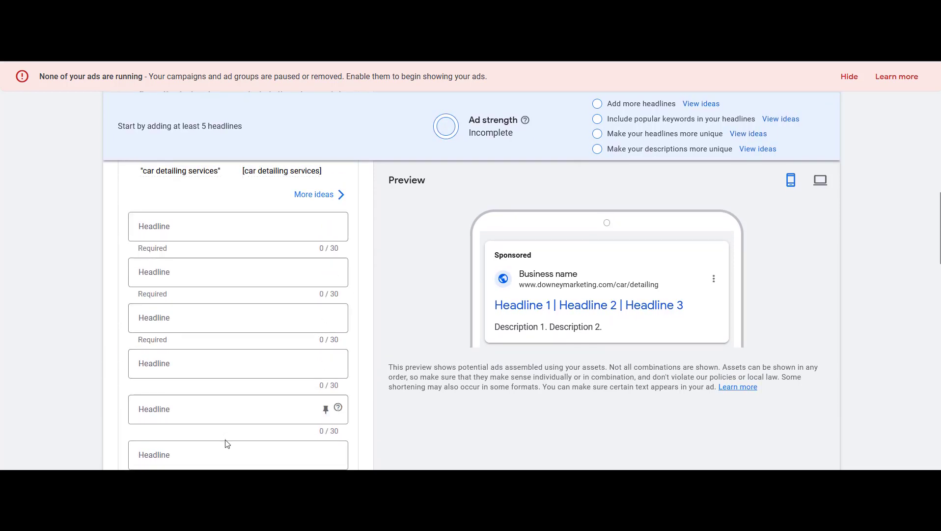
scroll(229, 452, down, 3)
scroll(229, 456, down, 1)
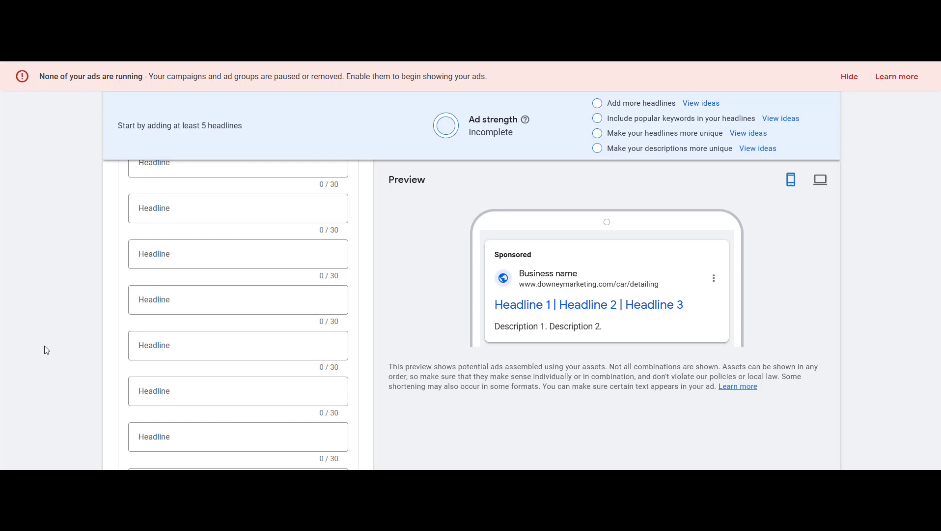
scroll(44, 349, up, 5)
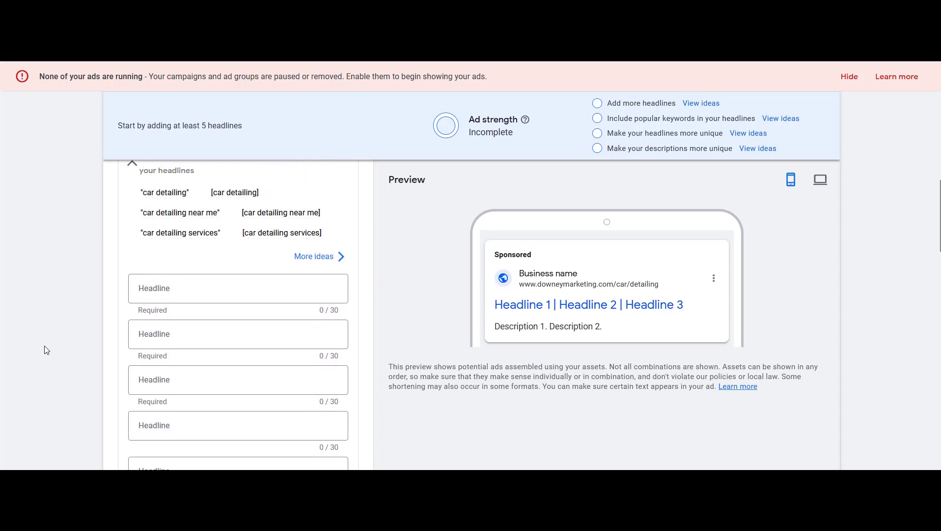
scroll(218, 275, down, 12)
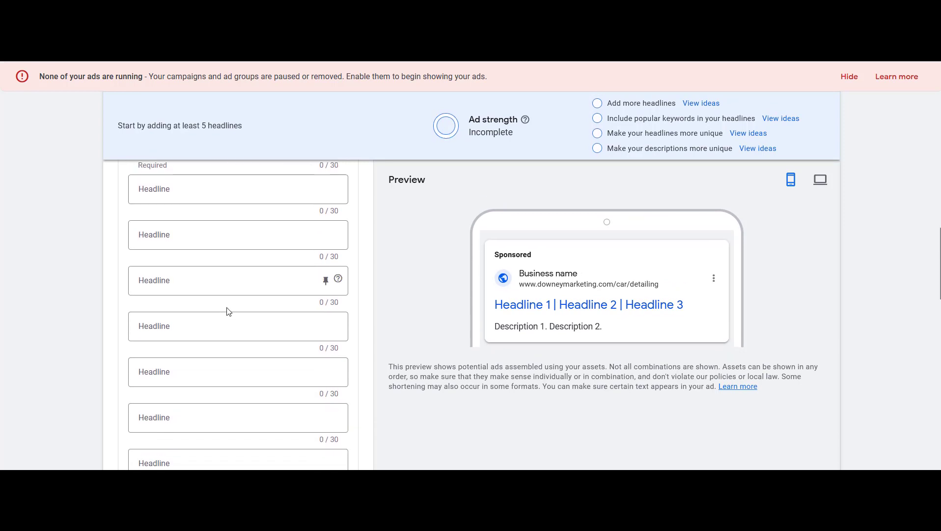
scroll(202, 383, down, 2)
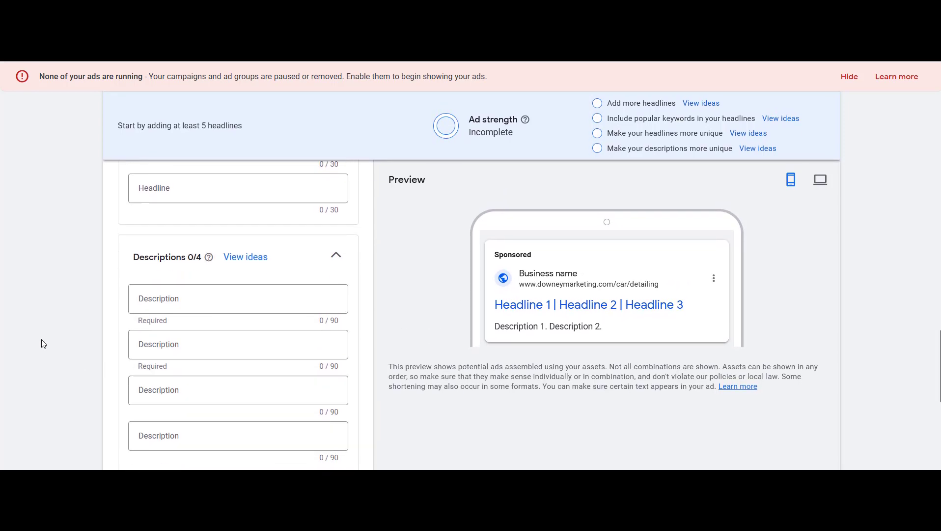
scroll(42, 319, up, 10)
scroll(45, 299, up, 3)
scroll(45, 299, down, 2)
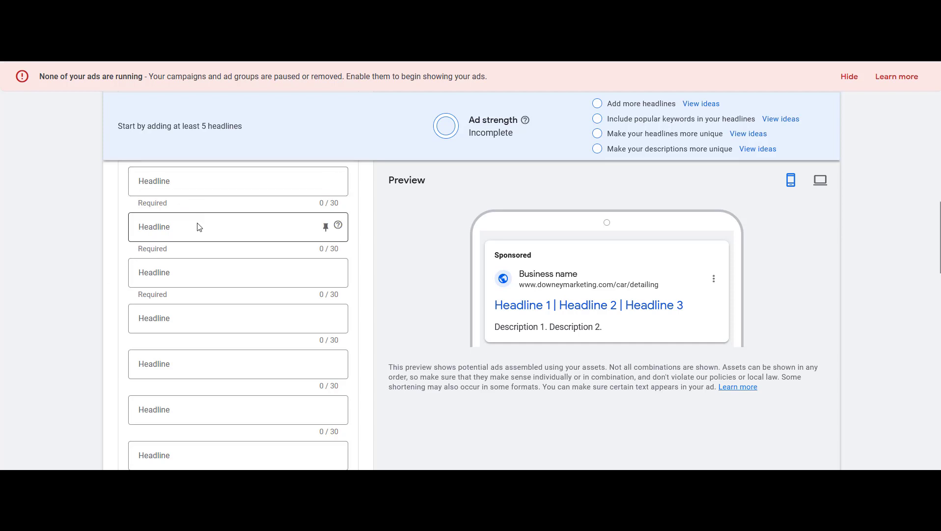
scroll(202, 246, down, 3)
scroll(205, 265, down, 2)
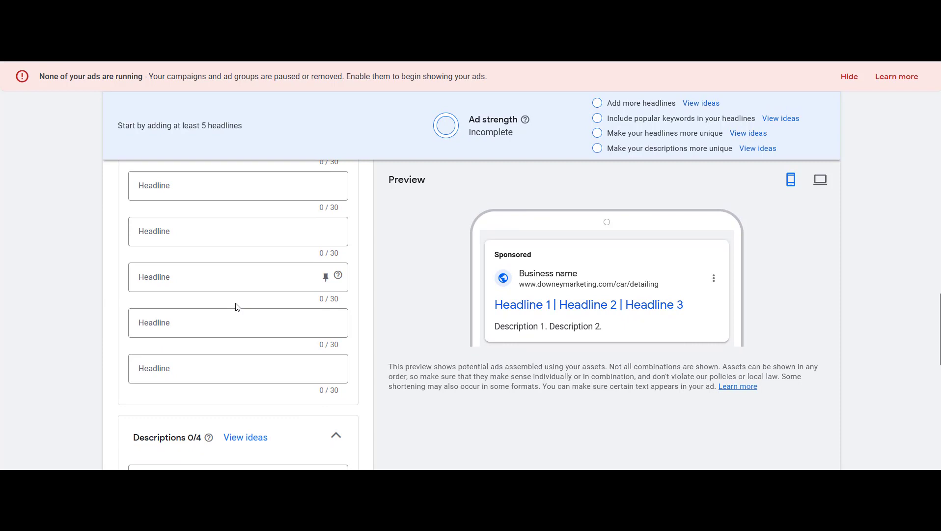
scroll(236, 306, down, 2)
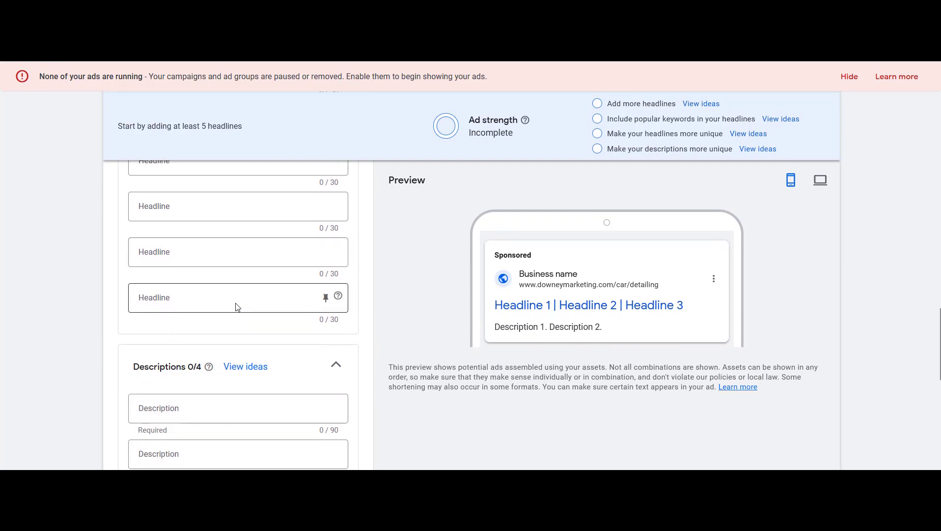
scroll(237, 306, down, 2)
scroll(237, 352, down, 2)
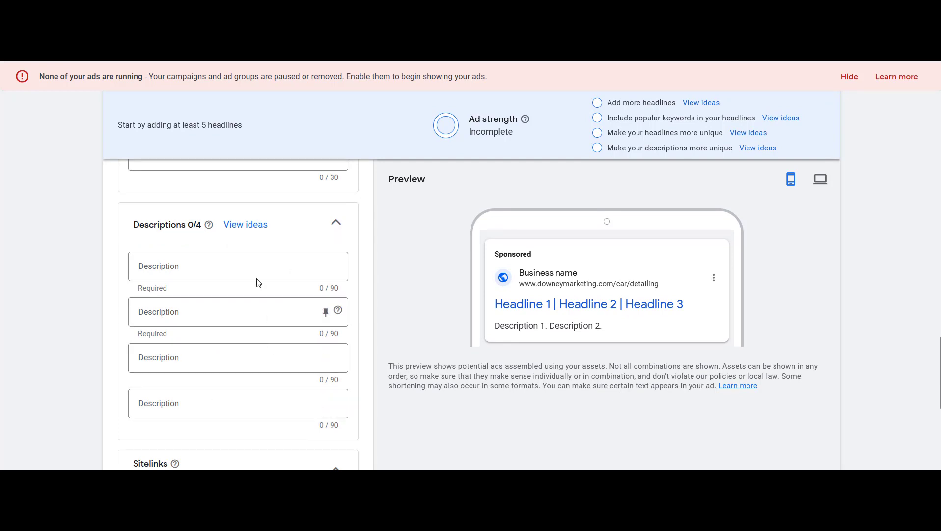
scroll(177, 344, up, 8)
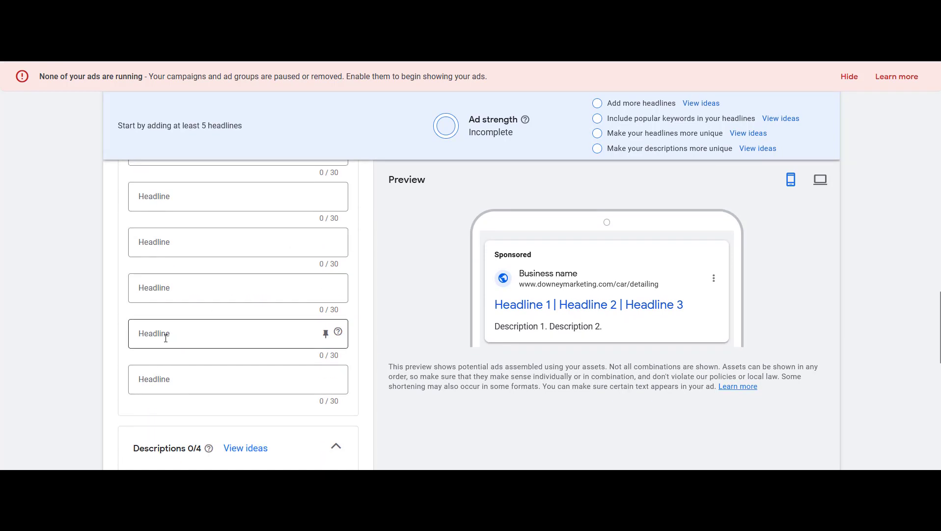
scroll(147, 346, up, 5)
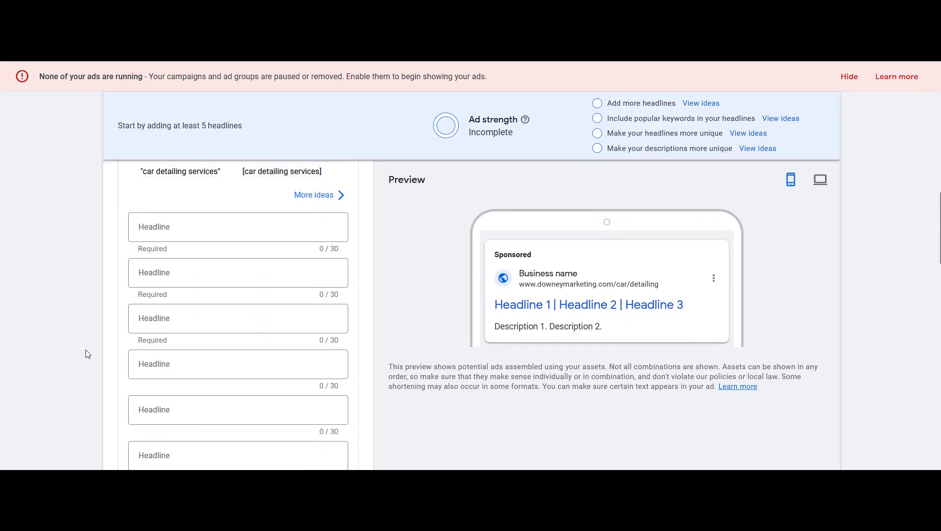
scroll(87, 354, down, 1)
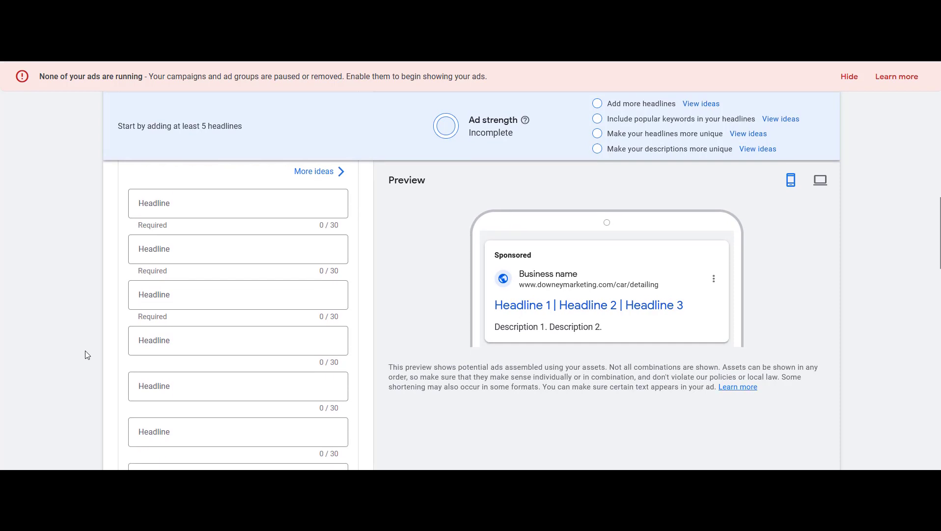
Enter the first two headlines: Mobile Car Detailing Service and #1 Rated Mobile Car Detailing
click(204, 203)
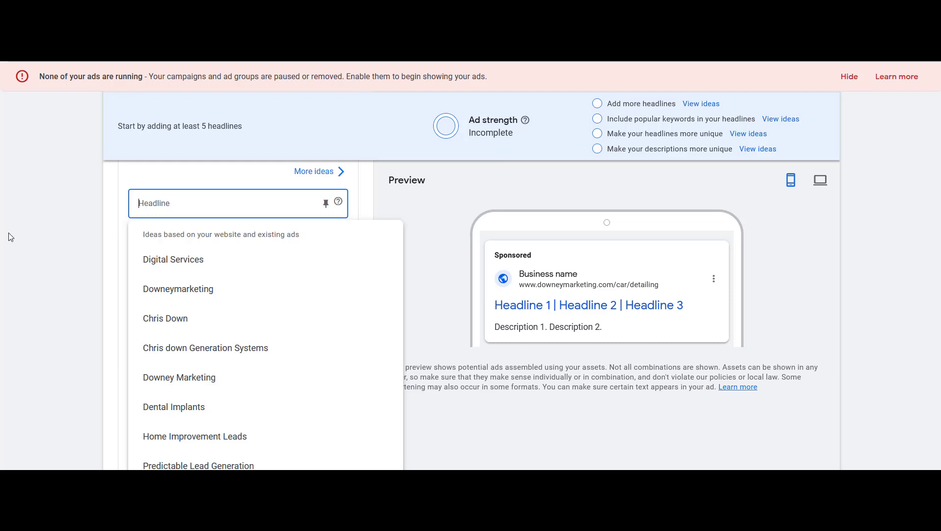
text(Mobile Car Det)
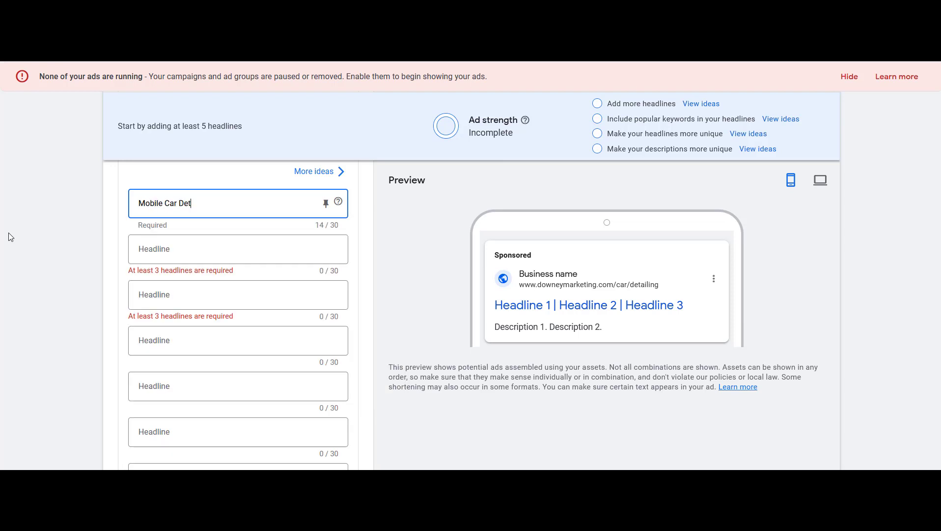
text(ailing Service)
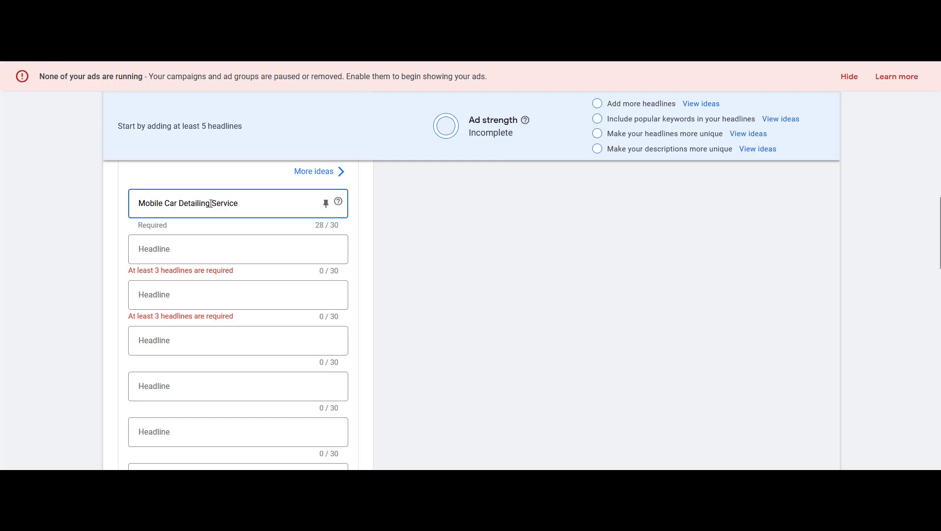
drag(210, 203, 92, 207)
click(199, 256)
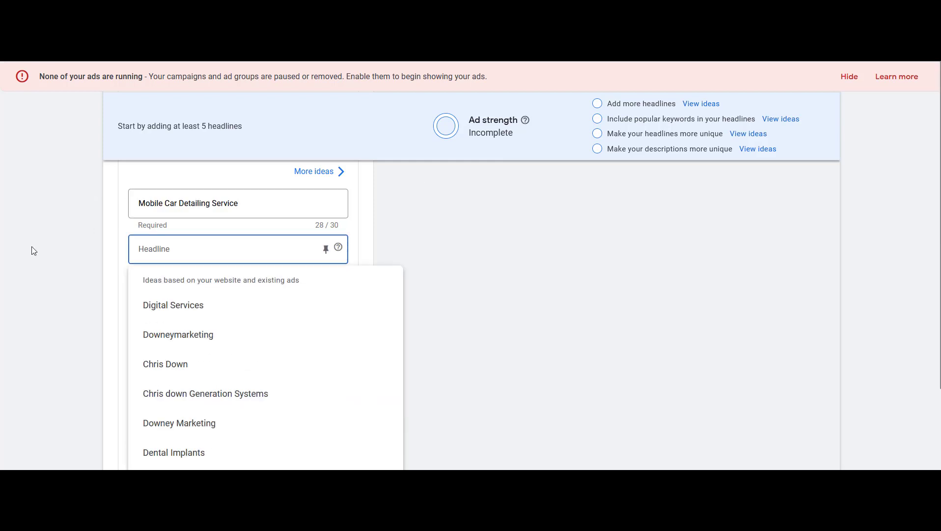
text(#1 Rated)
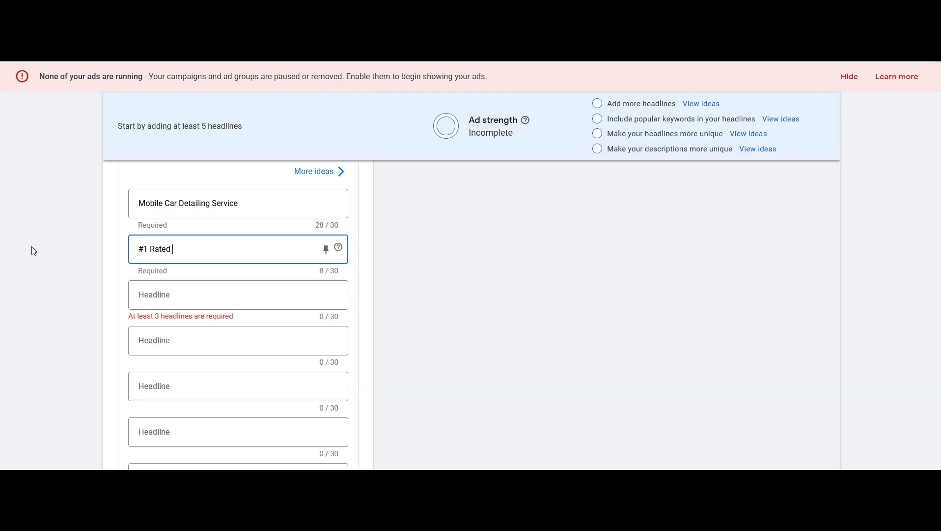
text( Mobile Car Detailing)
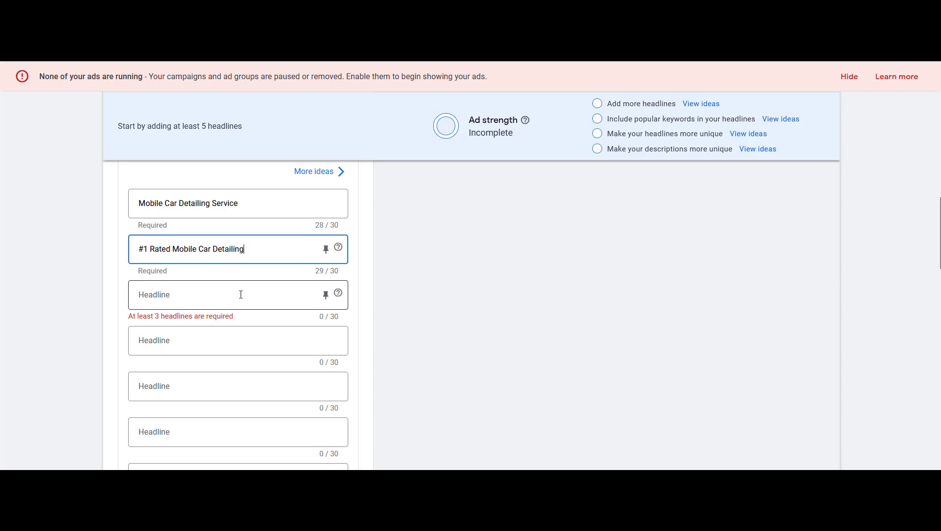
Enter the third headline: Call Today For A Free Quote
click(241, 294)
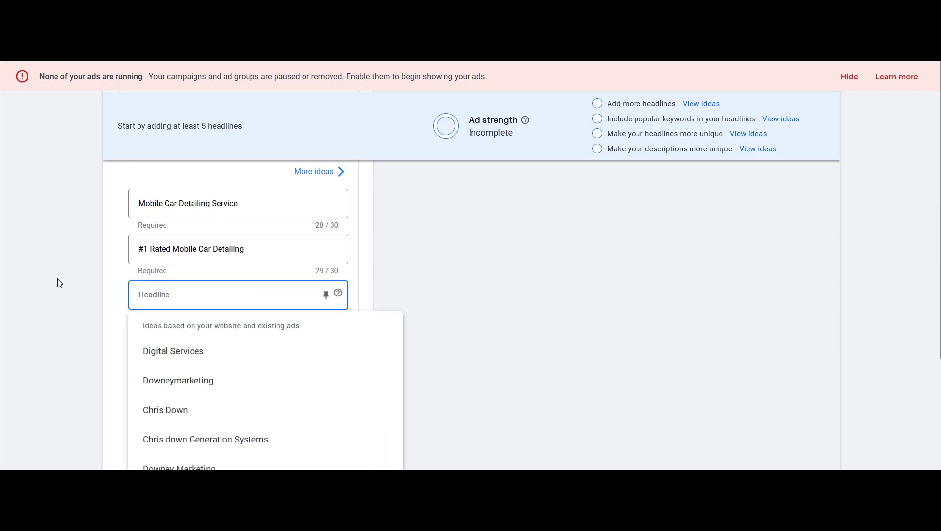
click(59, 282)
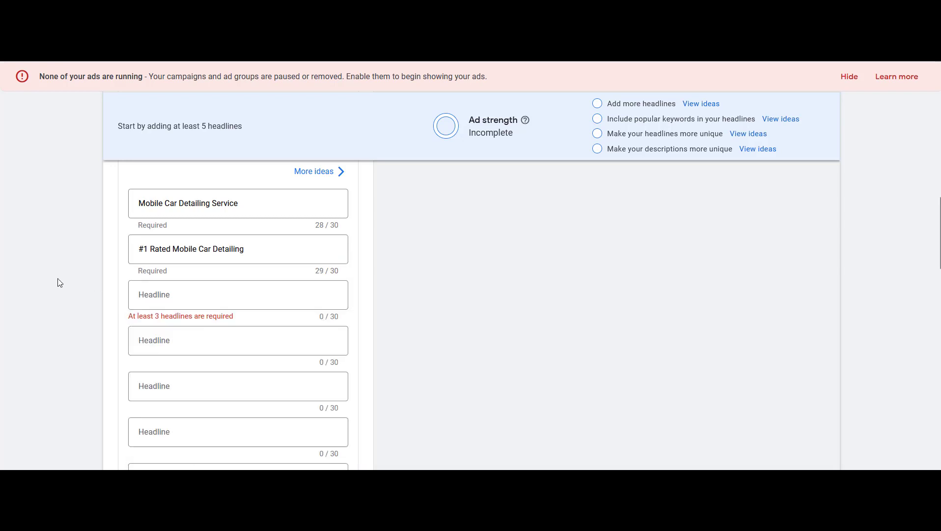
click(256, 299)
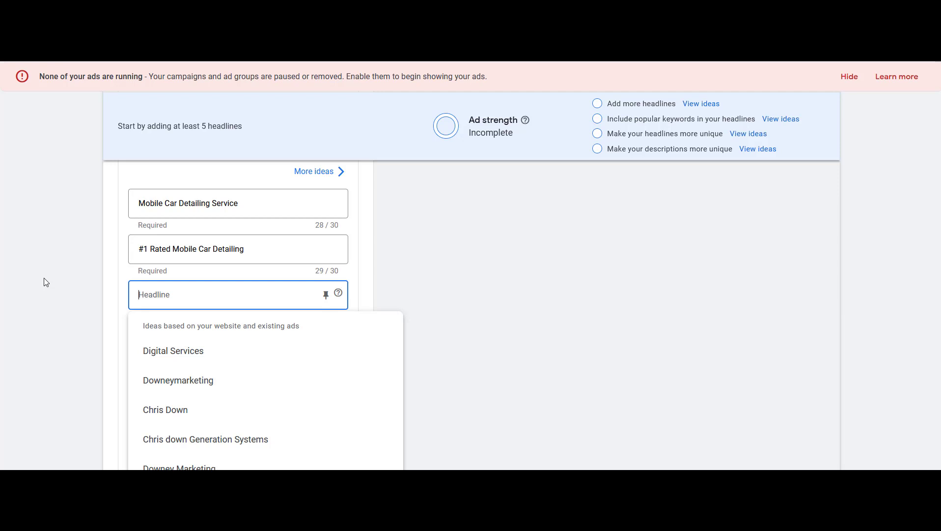
text(Call)
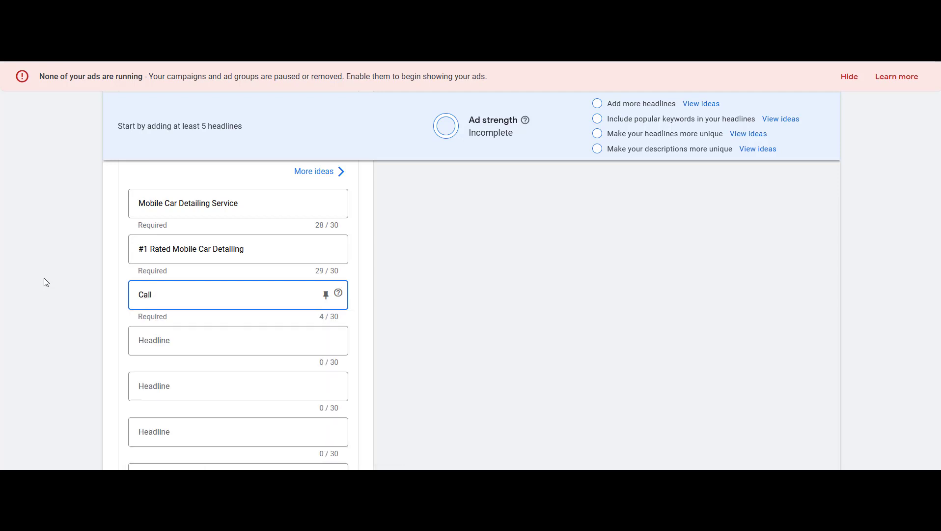
text( Today For A Free Quote)
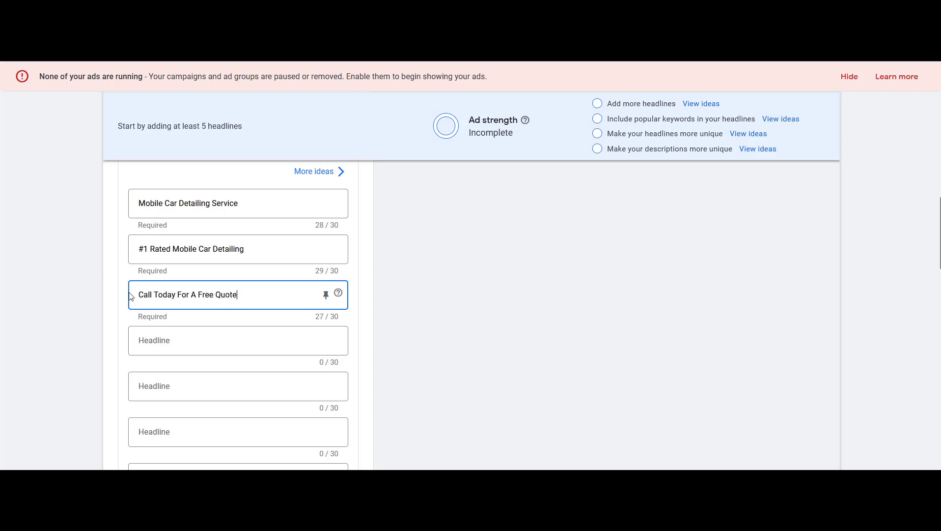
Enter the fourth headline: Book Your Detail Online Today
click(261, 341)
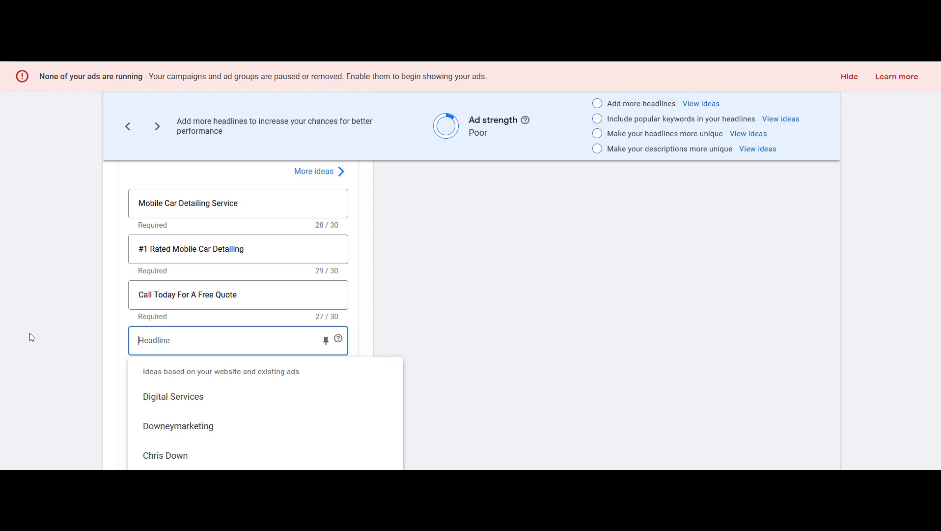
text(Book Your Detailing O)
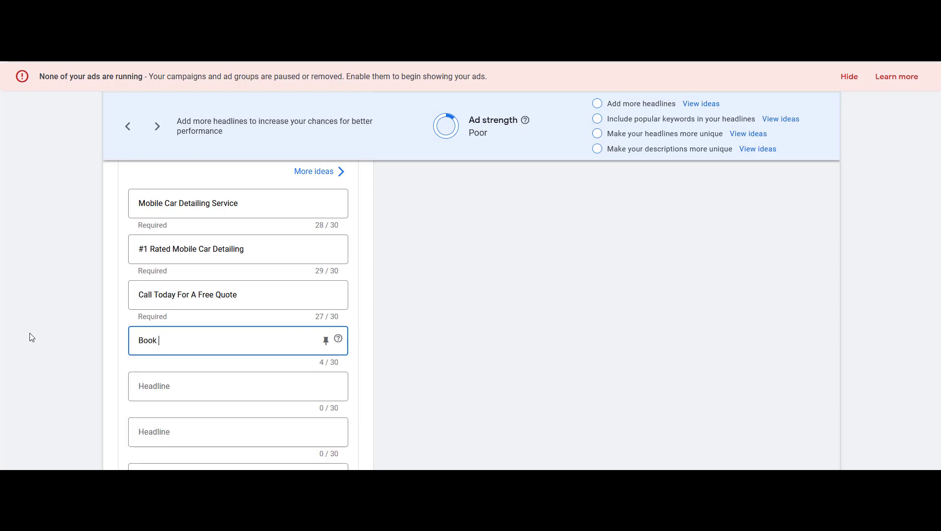
key(BackSpace)
key(BackSpace)
key(BackSpace)
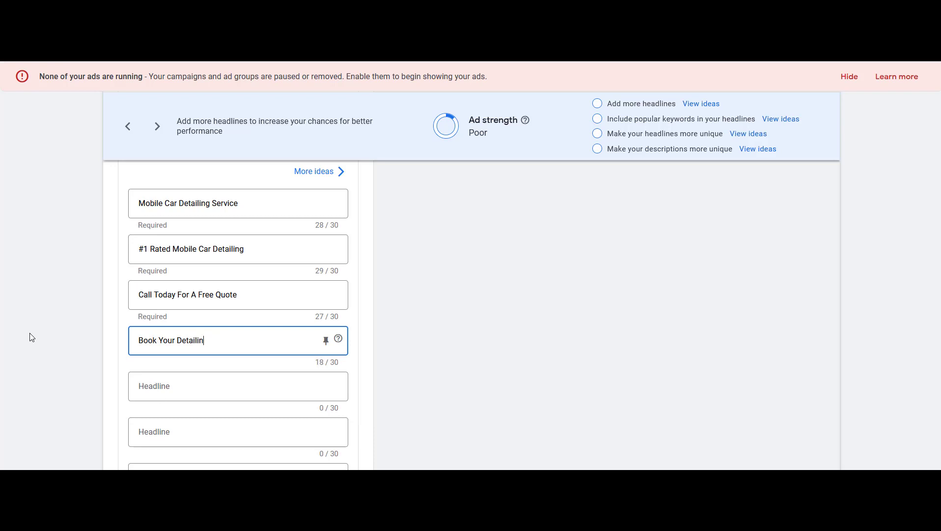
text(Online Today)
click(29, 332)
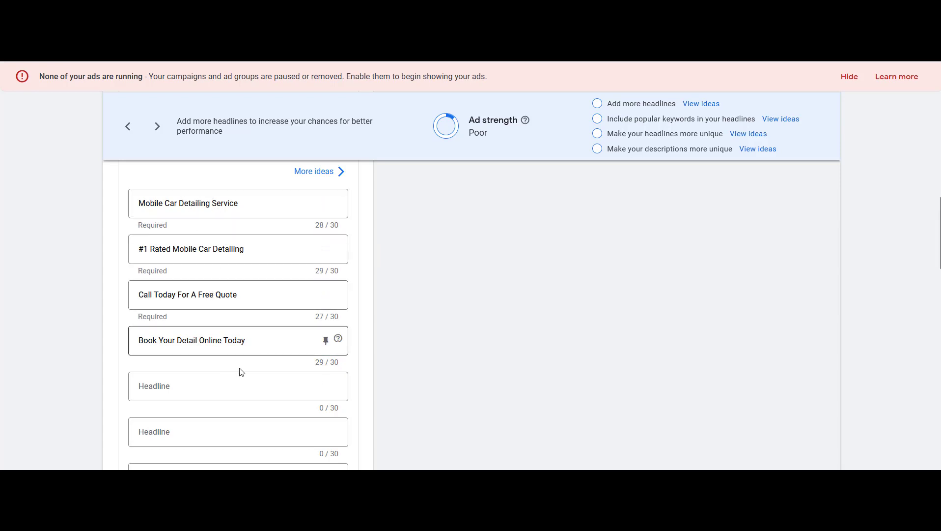
Enter the fifth and sixth headlines: We Use Eco Friendly Products and 5 Star Rated & Reviewed
click(248, 386)
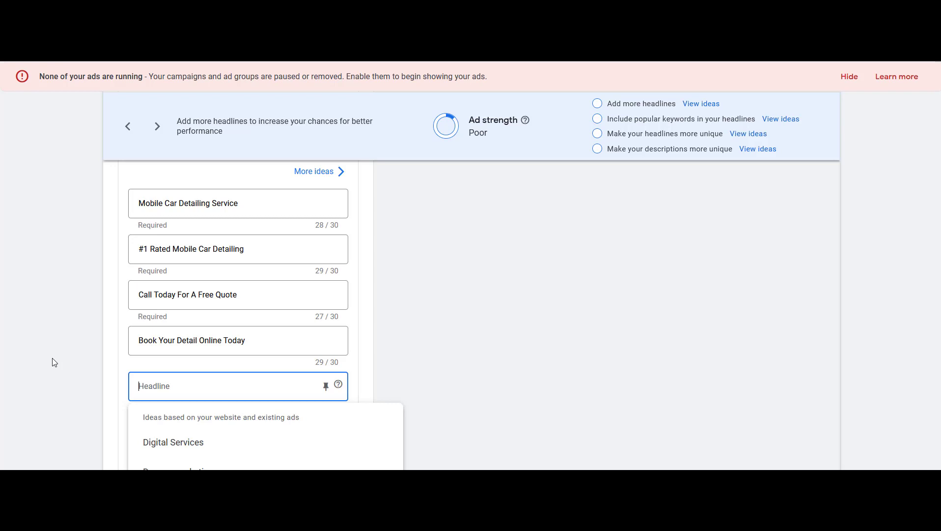
text(We Use Eco F)
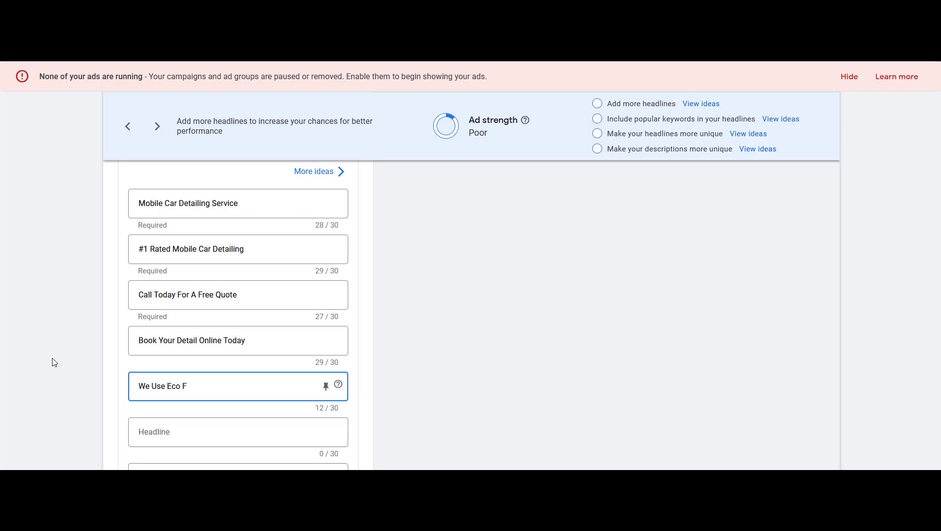
text(riendly Products)
key(Tab)
text(5 Star Rat)
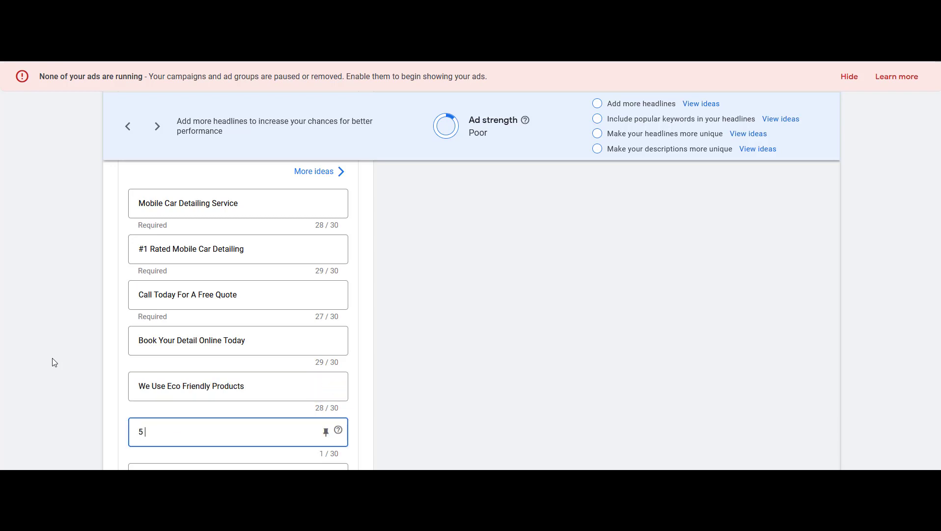
text(& Reviewed)
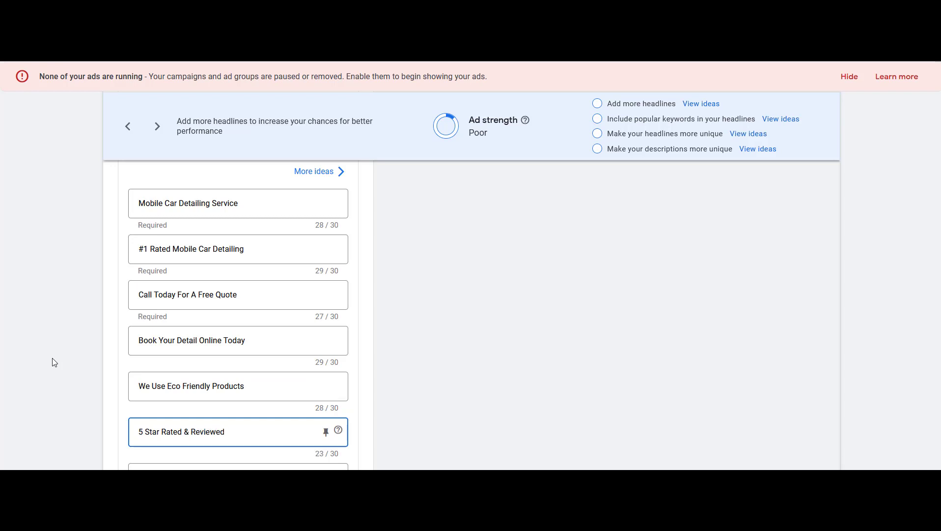
Review the entered headlines, selecting the text of the first and third ones
scroll(55, 362, down, 2)
scroll(61, 355, up, 1)
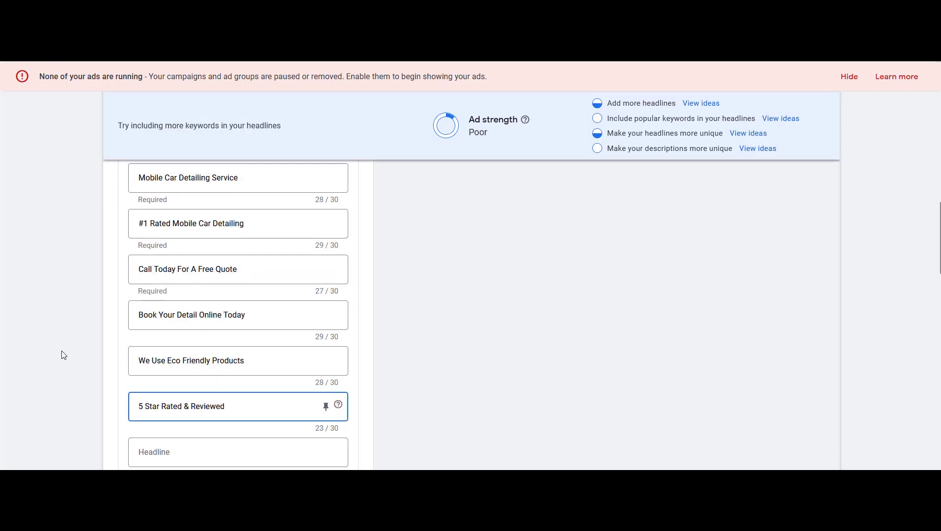
scroll(63, 355, up, 1)
scroll(226, 275, down, 1)
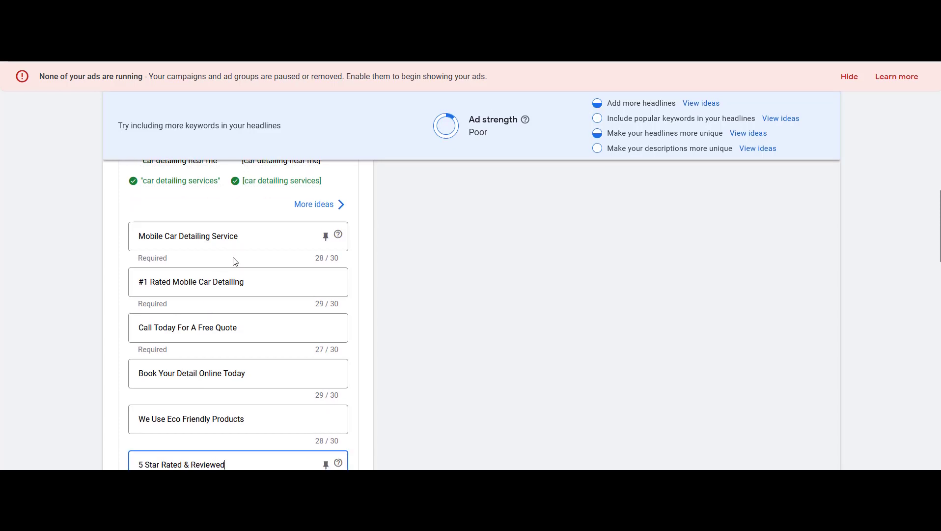
click(231, 227)
drag(243, 227, 103, 224)
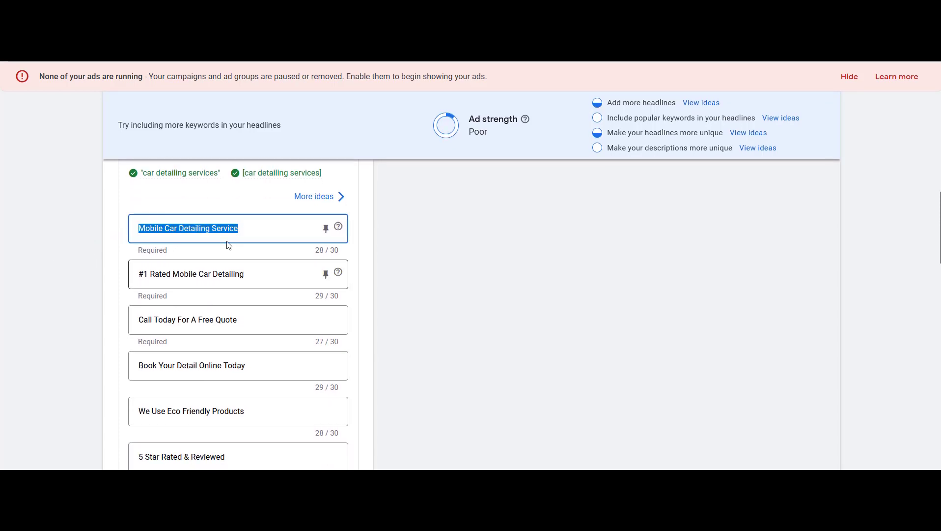
click(243, 229)
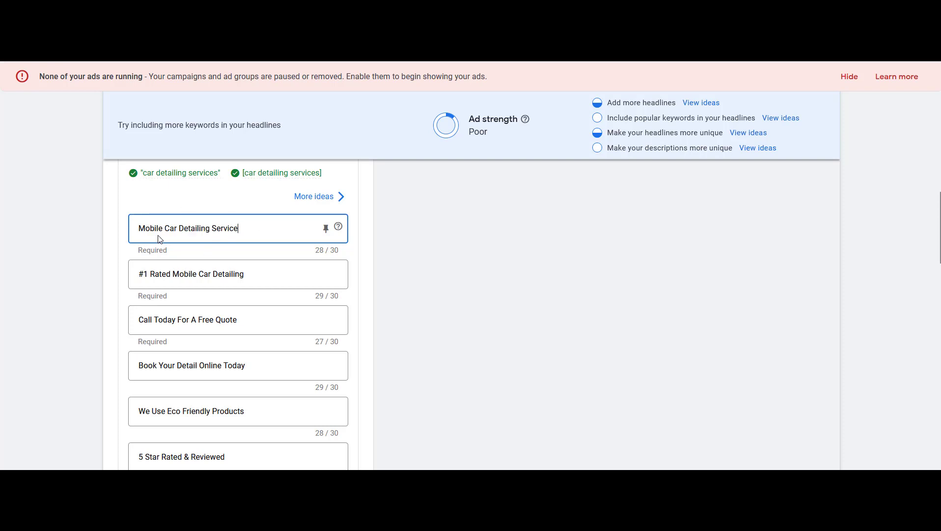
scroll(158, 240, down, 2)
drag(246, 250, 97, 235)
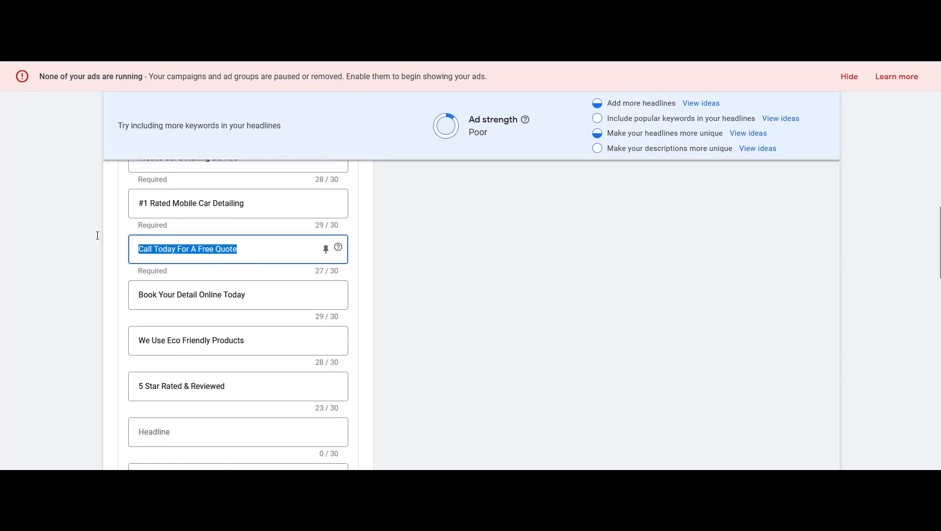
drag(220, 376, 46, 364)
click(57, 358)
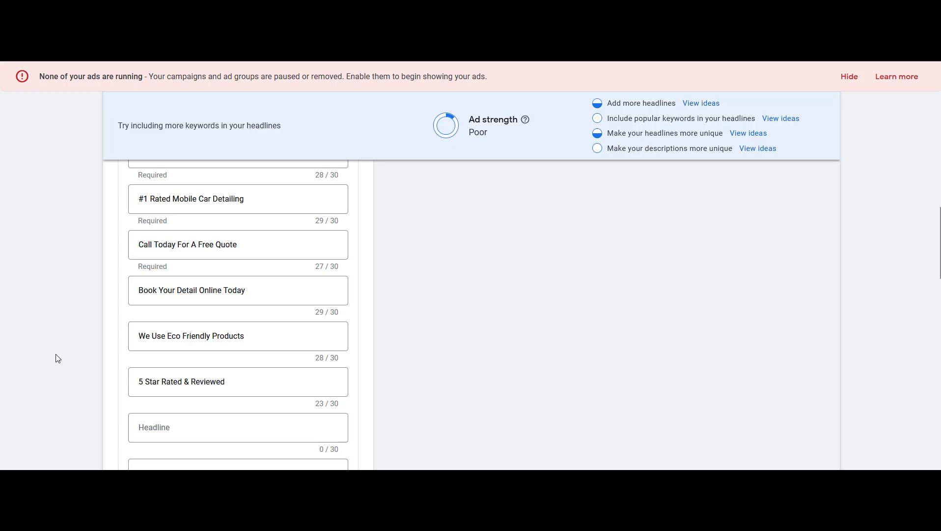
scroll(216, 307, up, 1)
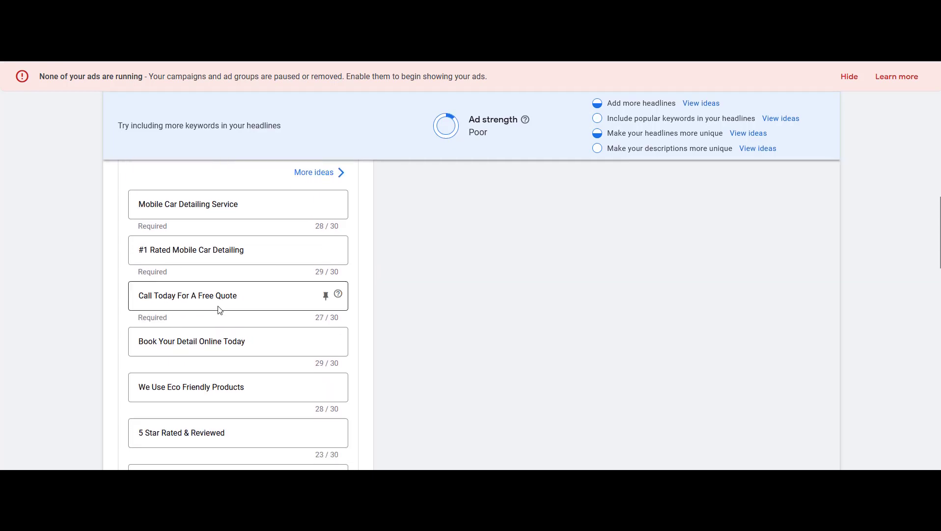
Enter the first description: We Detail Cars, Trucks, SUVs, RVs, and Much More. Call Today For A Free Quote
scroll(220, 308, down, 1)
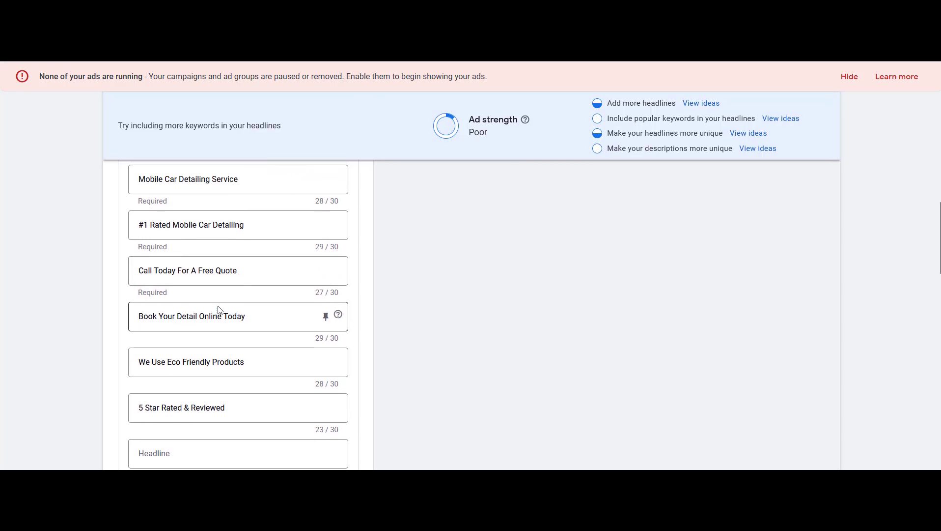
scroll(227, 189, down, 1)
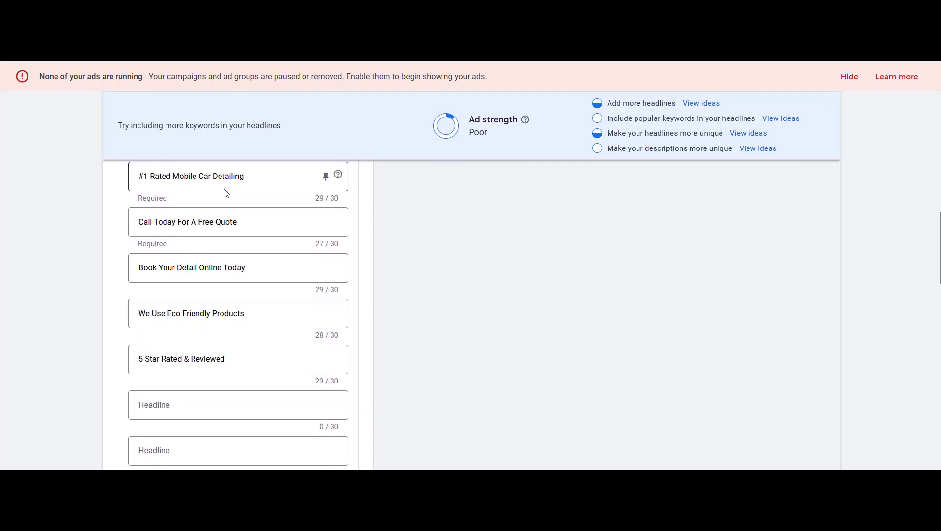
scroll(226, 193, down, 5)
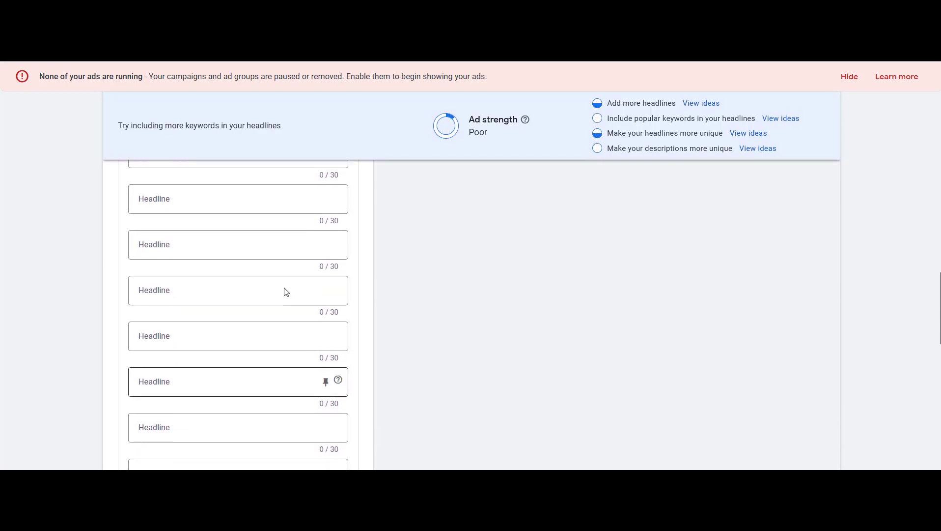
scroll(286, 291, down, 6)
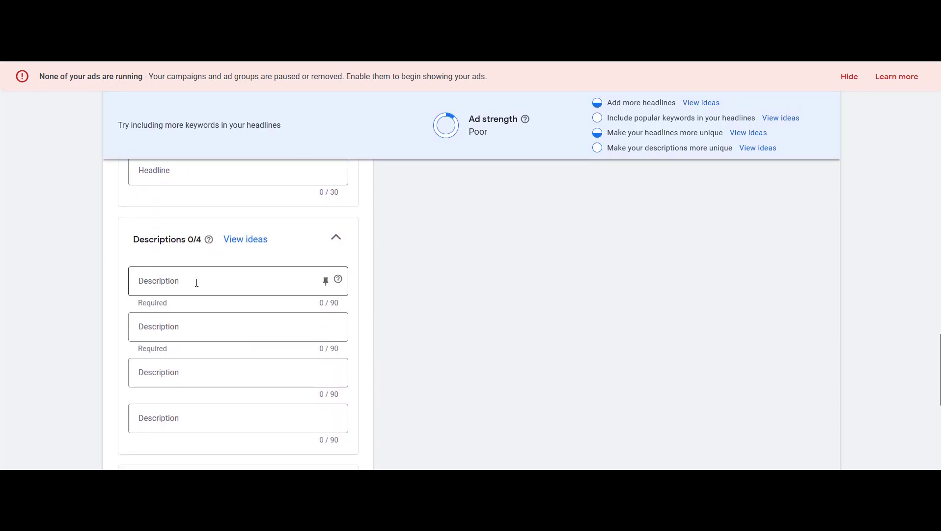
click(245, 280)
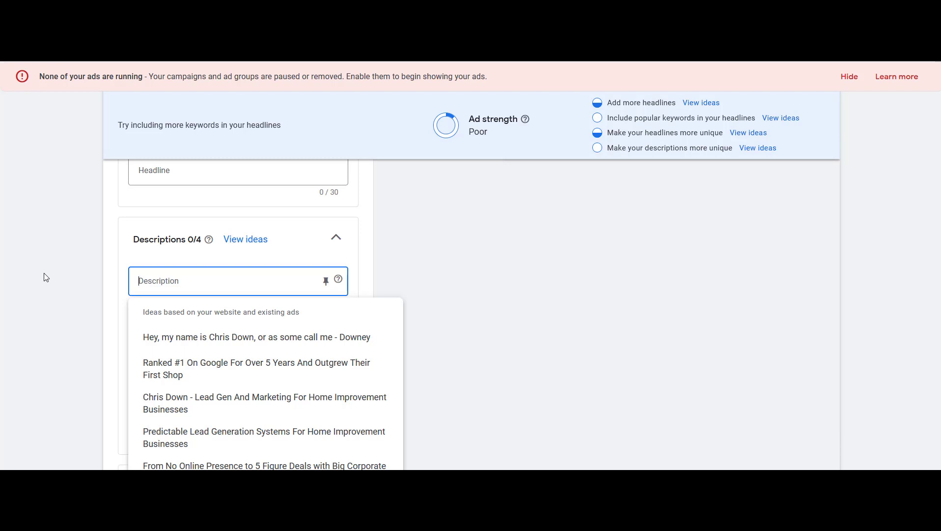
text(We)
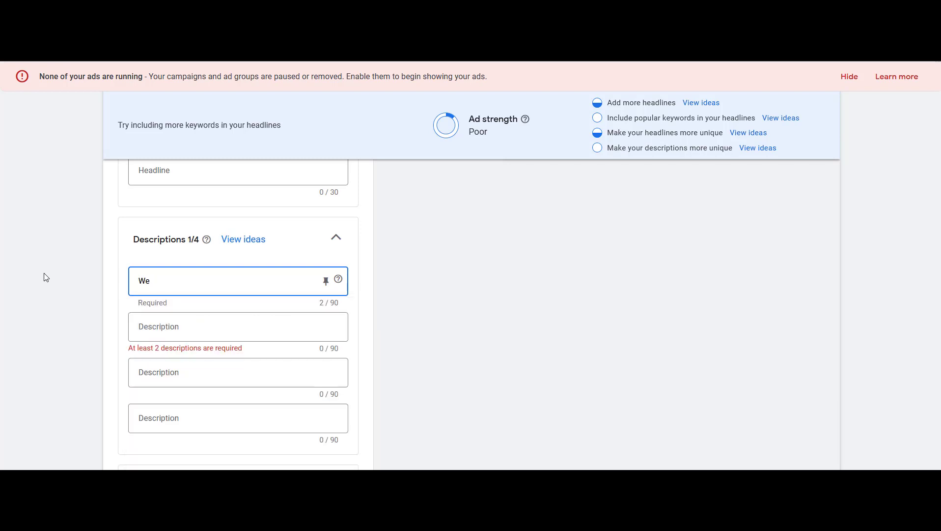
text( Dietail Cars, Trucks, SUVs, RV)
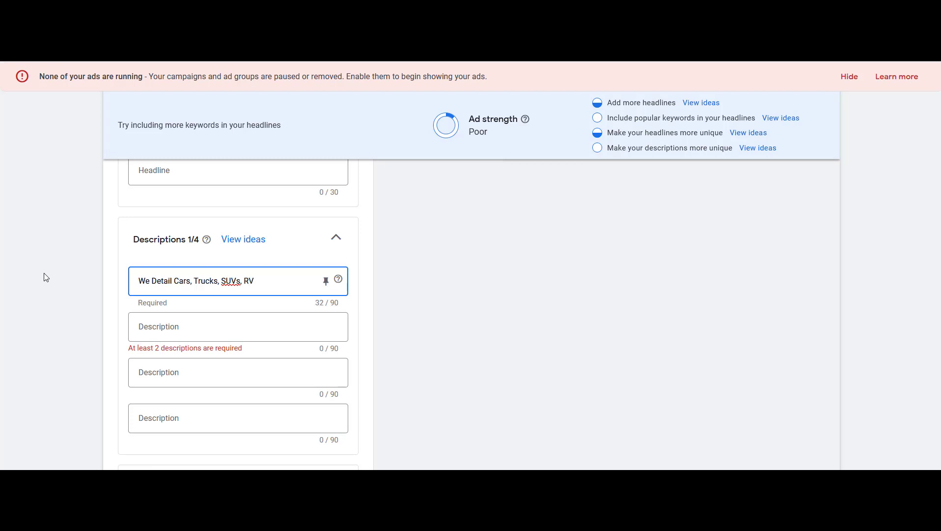
text(s,  and Much More.)
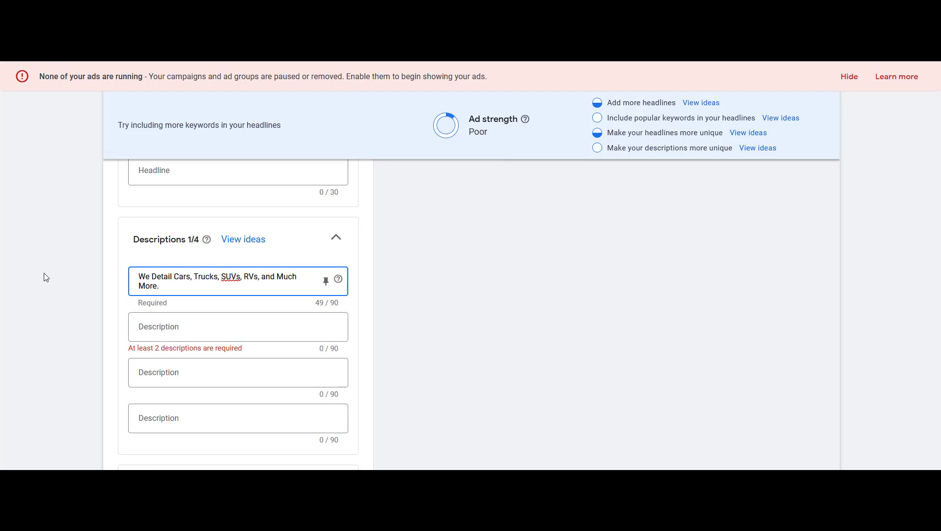
key(BackSpace)
key(BackSpace)
key(BackSpace)
key(BackSpace)
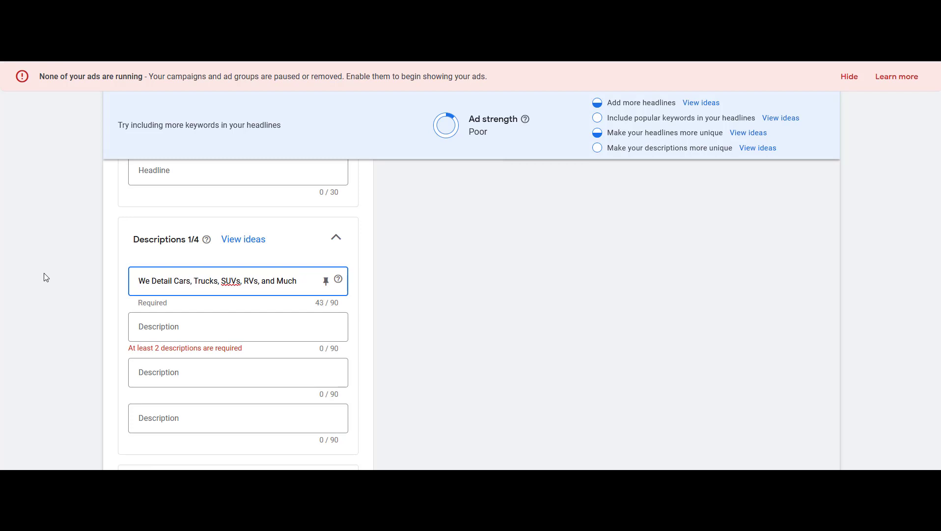
text(FREE)
key(BackSpace)
key(BackSpace)
key(BackSpace)
key(BackSpace)
key(BackSpace)
text(More.)
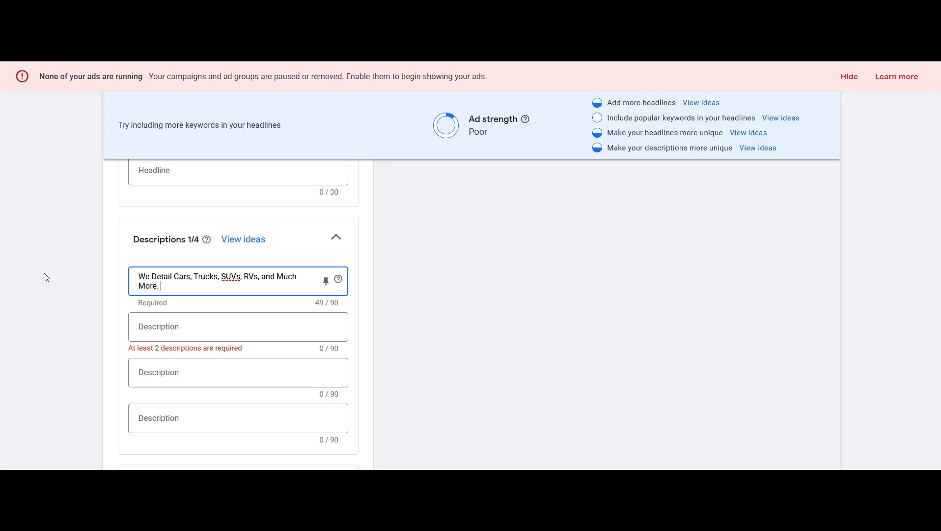
text(Call Today For A Free Quote.)
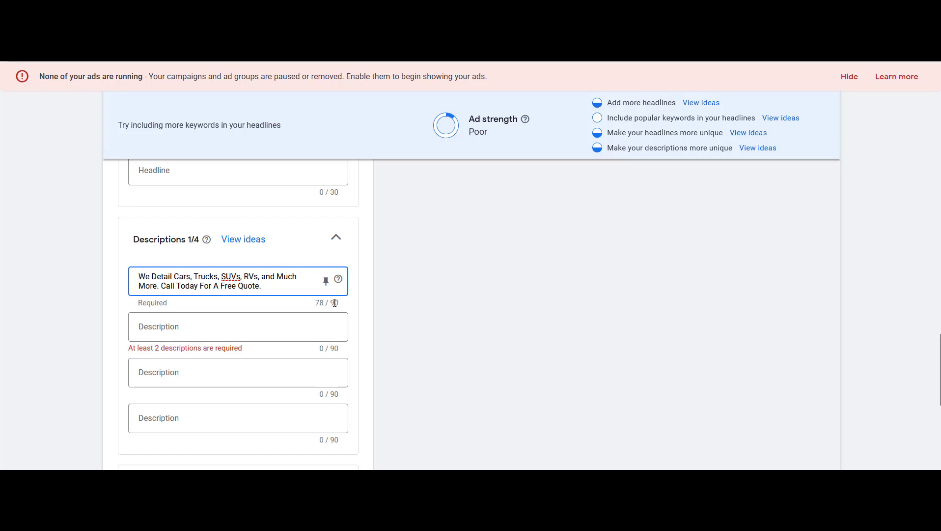
click(368, 277)
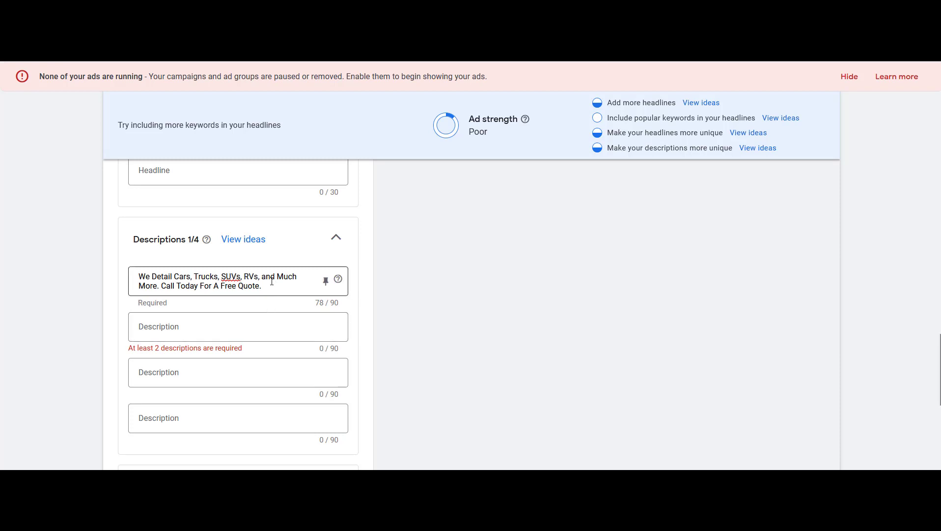
Enter the second description: We'll Make Your Car Look Showroom New
click(273, 321)
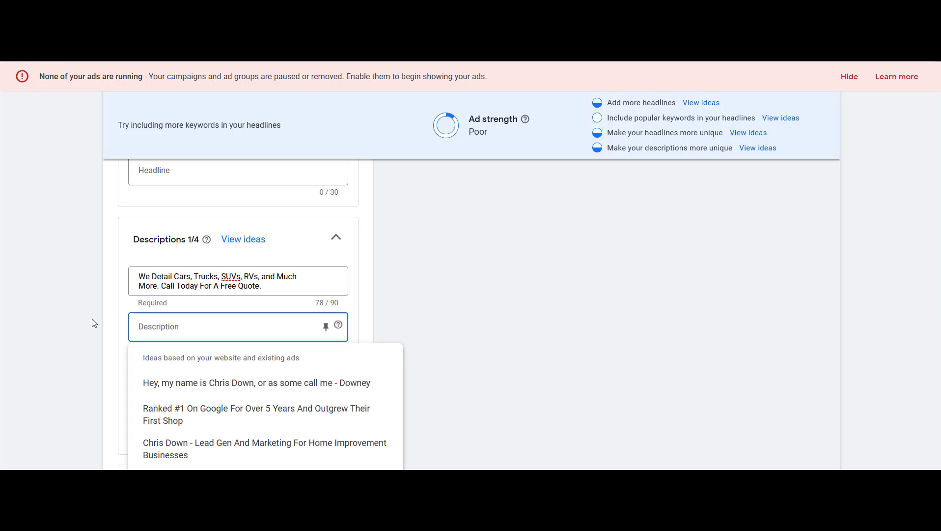
text(We)
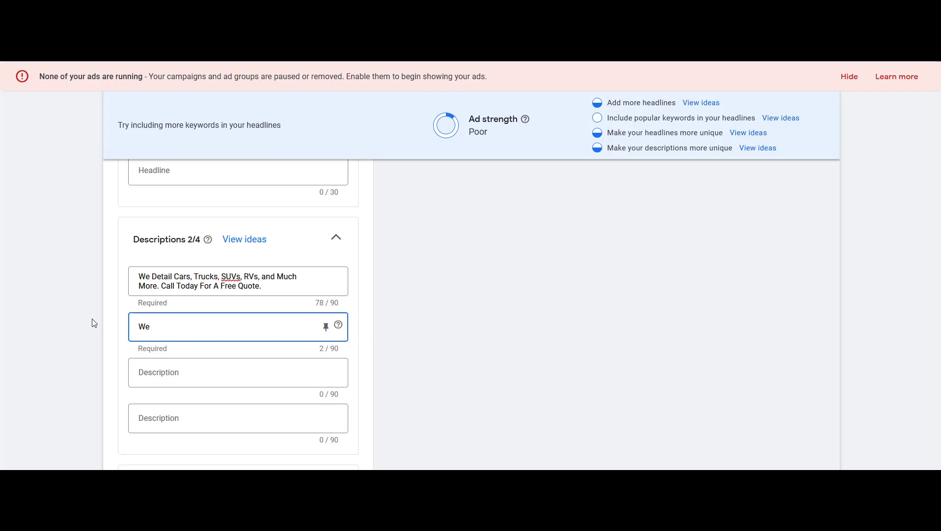
text('ll Make Your Car Look Showroom New)
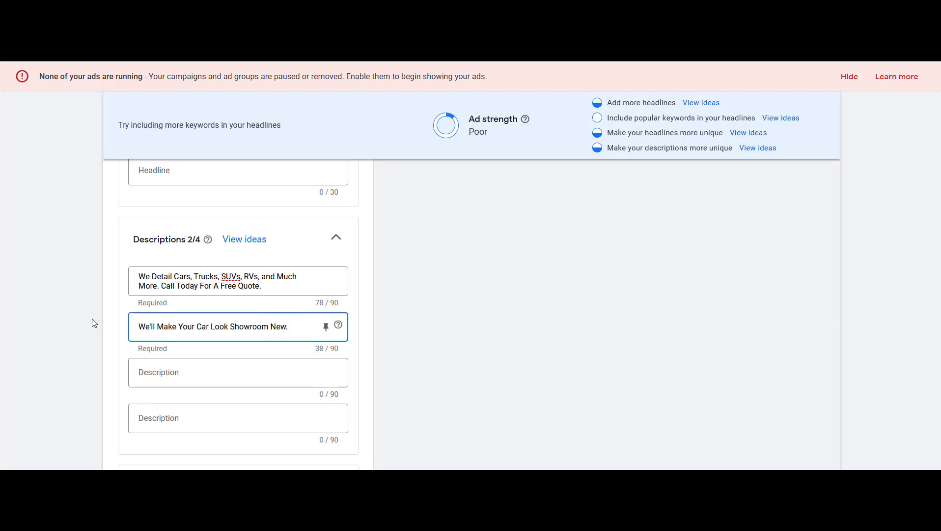
Extend the second description to read: We'll Make Your Car Look Showroom New. Wash & Wax, Ceramic Coating, and Paint Correction
text(. Wash & Wax, )
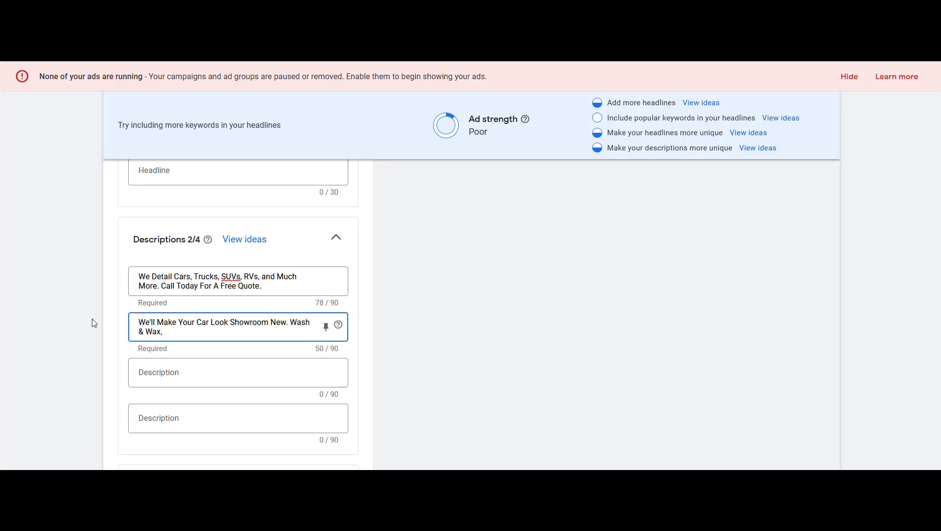
text( Ceramic Coating, Pa)
text(int)
text( Protection,)
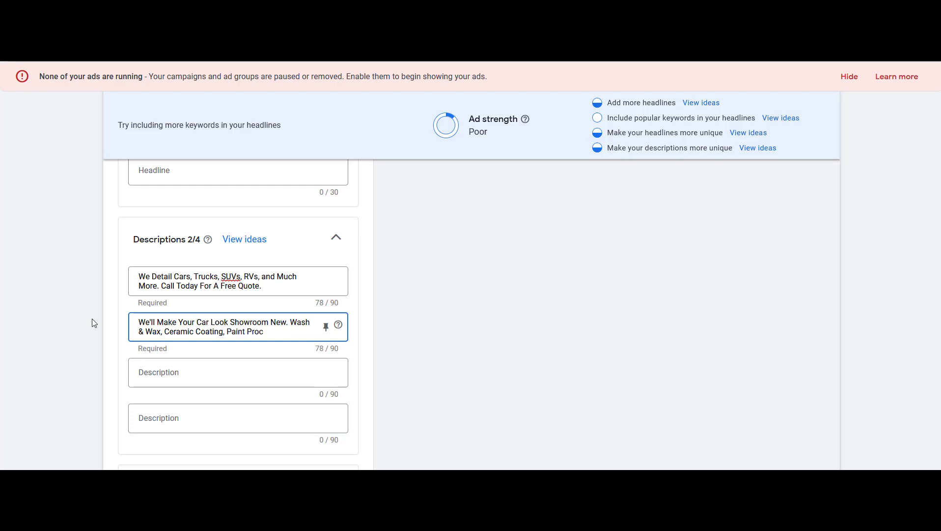
text( and Mo)
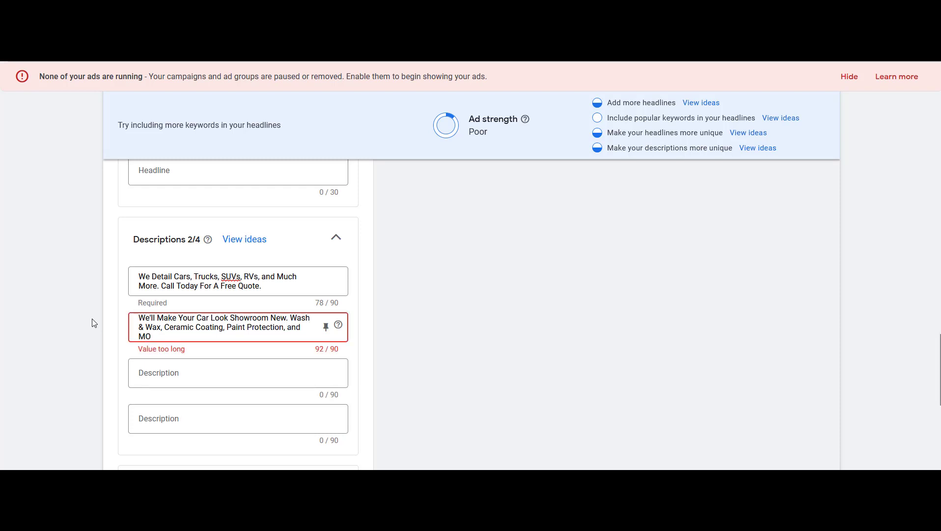
key(BackSpace)
key(BackSpace)
key(BackSpace)
key(BackSpace)
key(BackSpace)
key(BackSpace)
text(and)
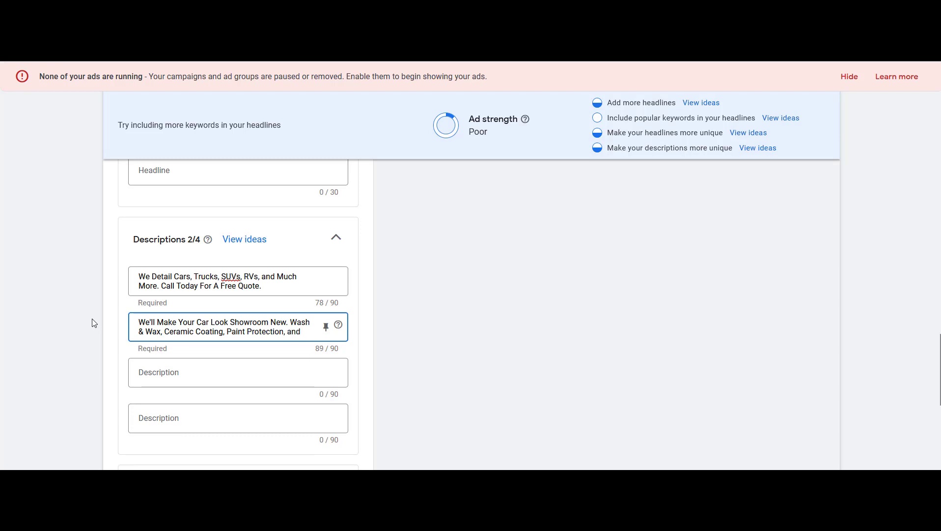
key(BackSpace)
key(BackSpace)
key(BackSpace)
key(BackSpace)
key(BackSpace)
key(BackSpace)
key(BackSpace)
key(BackSpace)
key(BackSpace)
key(BackSpace)
key(BackSpace)
key(BackSpace)
key(BackSpace)
key(BackSpace)
key(BackSpace)
key(BackSpace)
key(BackSpace)
key(BackSpace)
key(BackSpace)
key(BackSpace)
text(and Paint P)
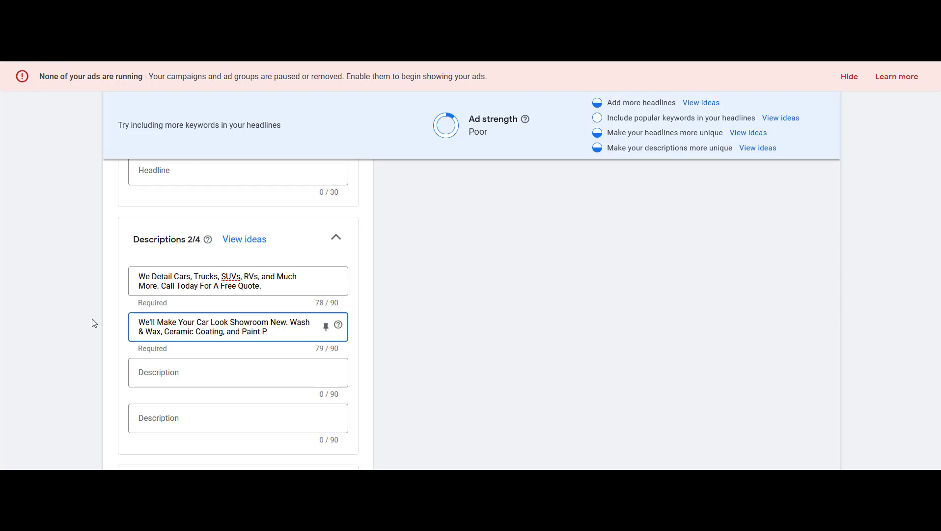
key(BackSpace)
key(BackSpace)
text(Correctino.)
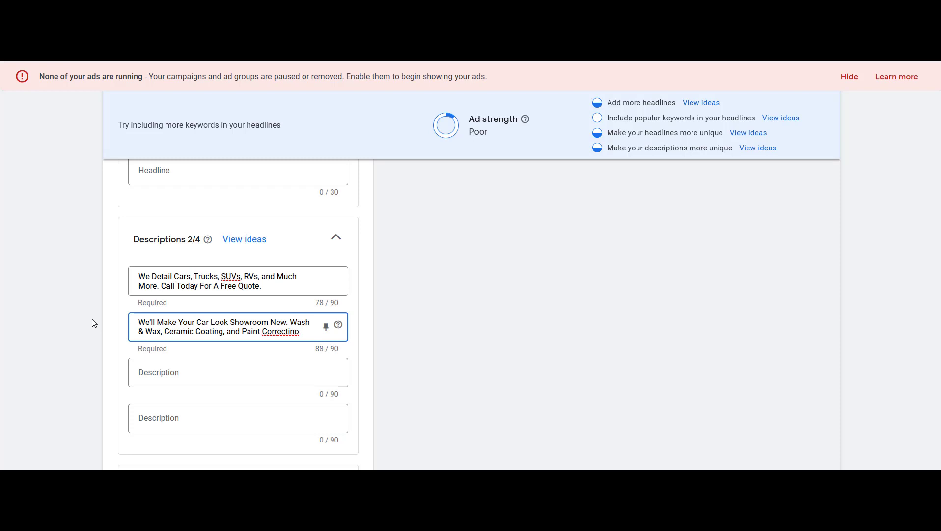
key(BackSpace)
key(BackSpace)
key(BackSpace)
text(ion.)
click(87, 317)
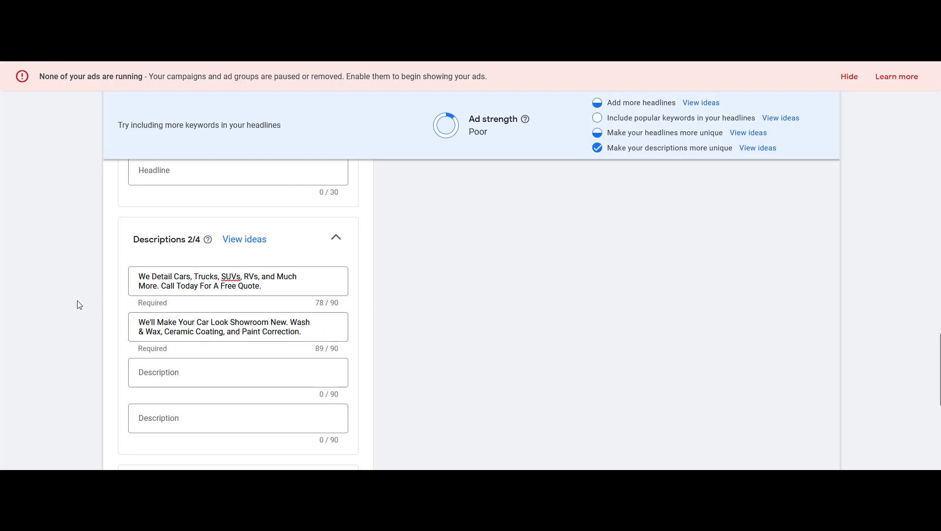
Save the responsive search ad for the Car Detailing ad group
scroll(260, 320, up, 5)
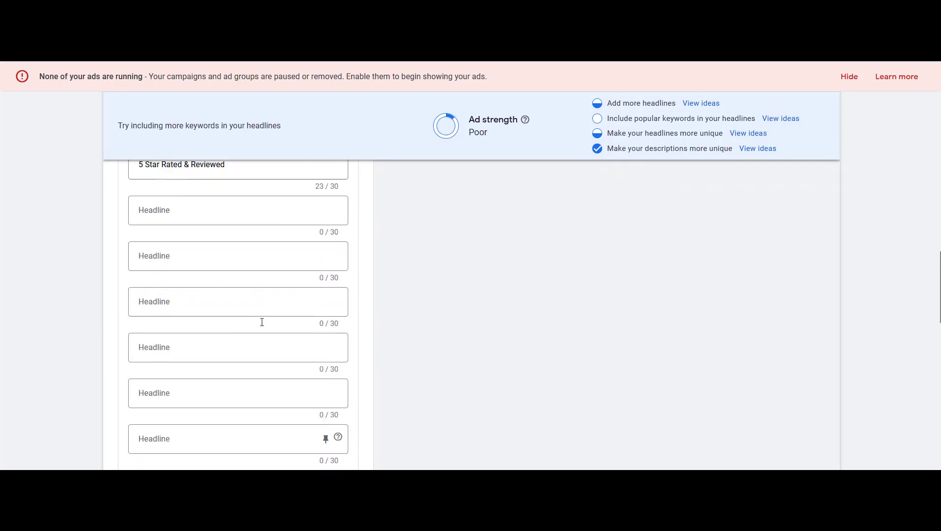
scroll(262, 321, up, 8)
scroll(238, 261, down, 9)
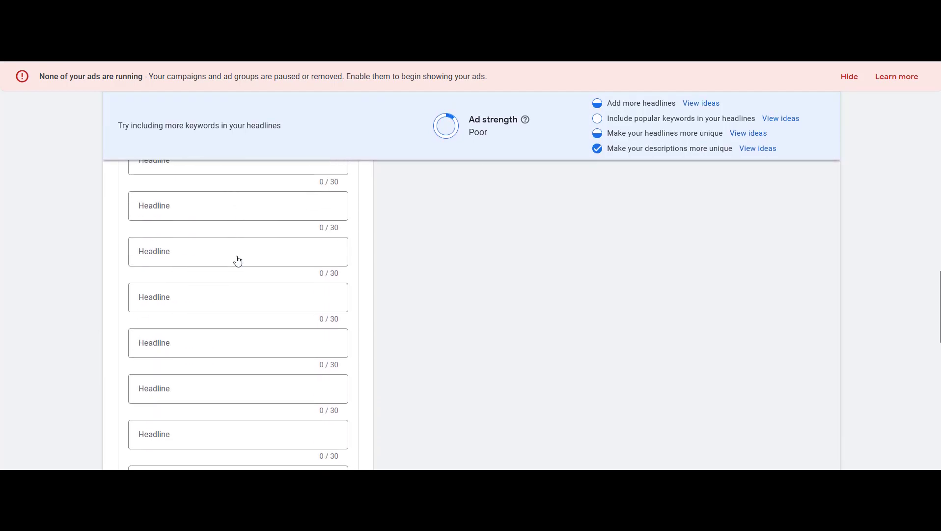
scroll(238, 261, down, 6)
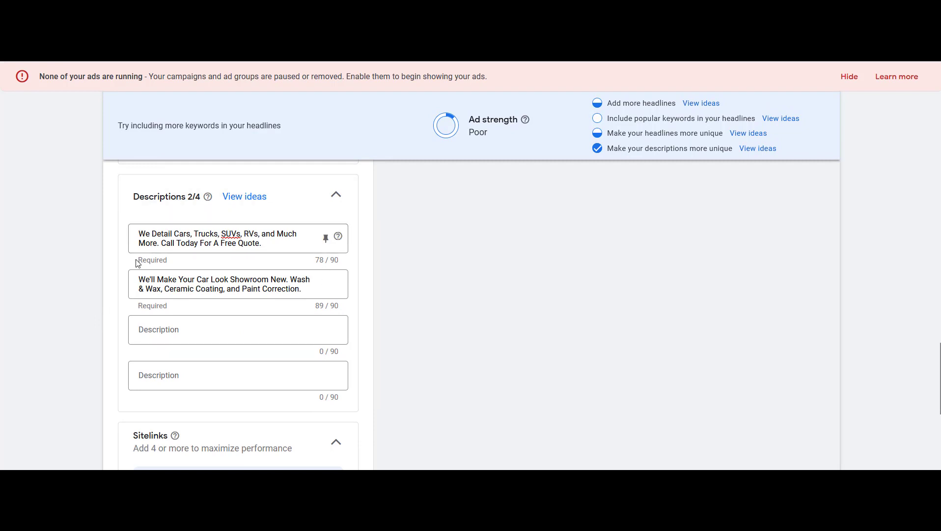
scroll(137, 263, down, 5)
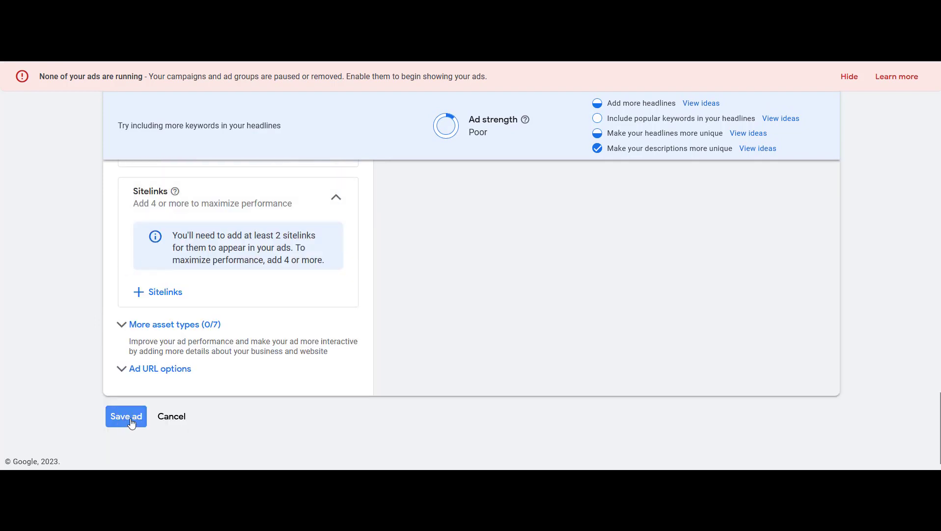
click(128, 419)
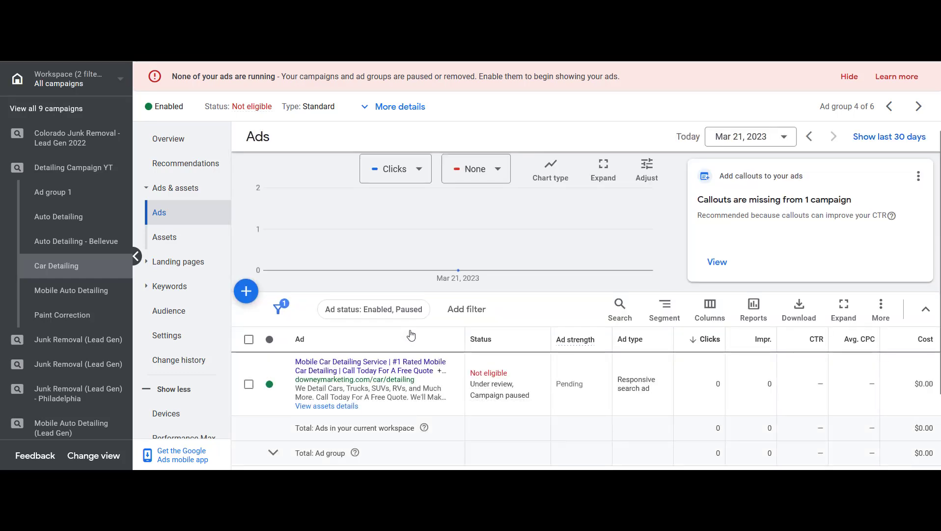
scroll(411, 334, down, 1)
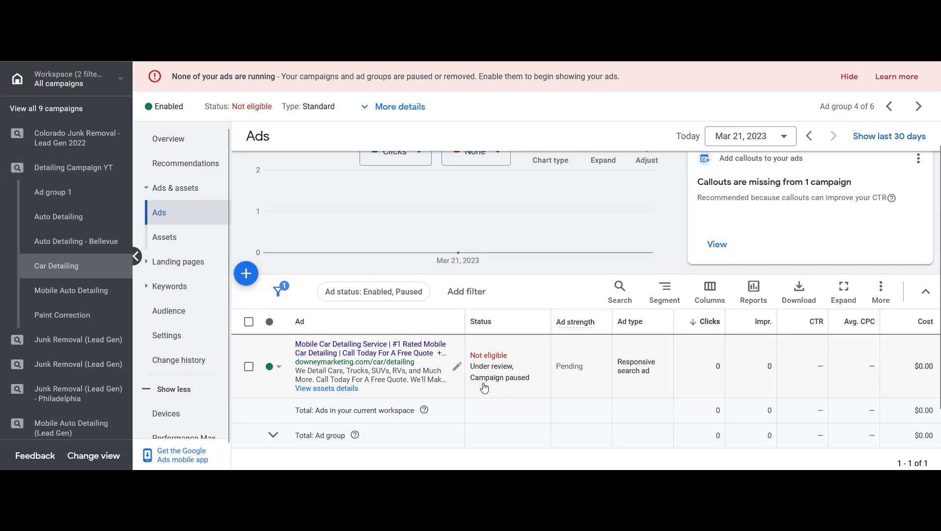
mouse_move(485, 373)
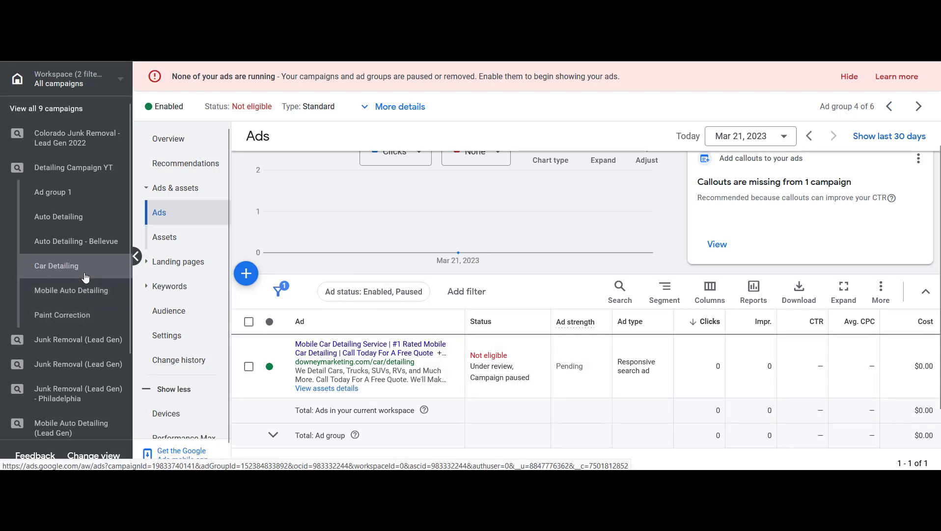
click(246, 274)
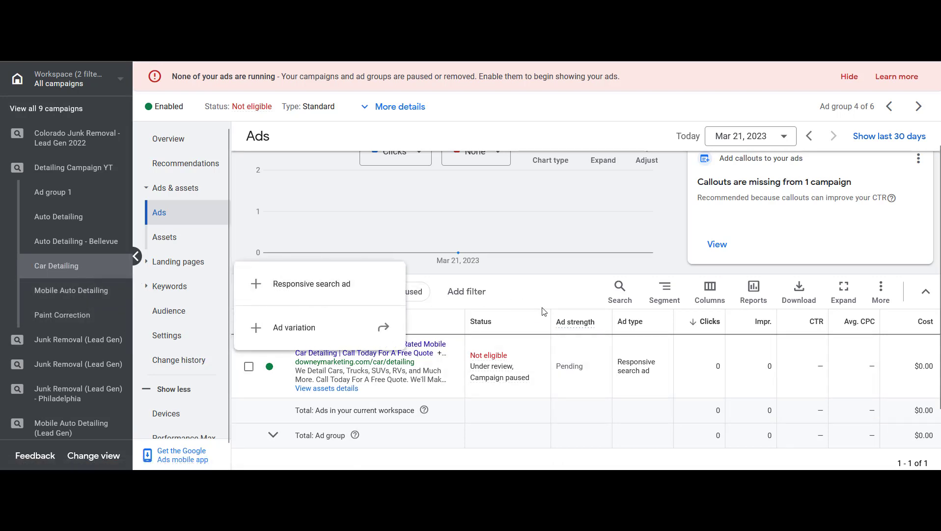
click(536, 290)
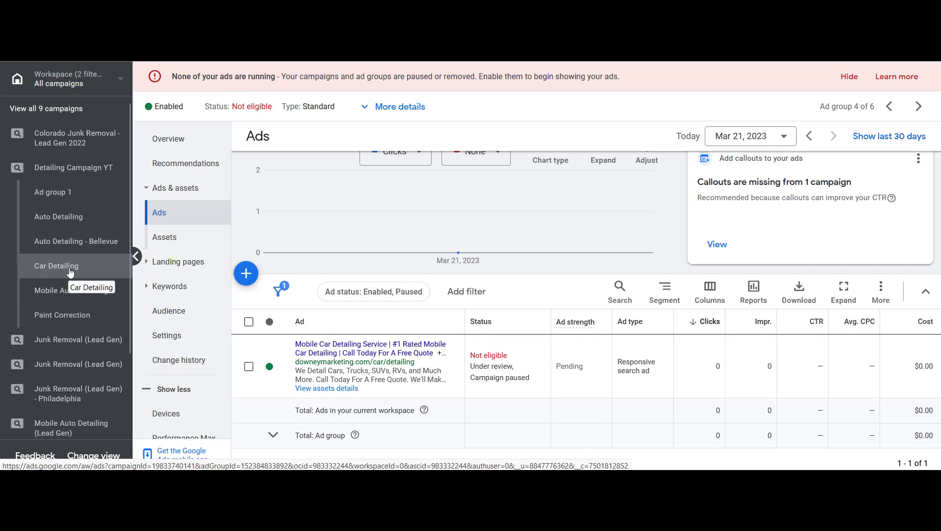
Review the Car Detailing ad group's search keywords, then return to its ads list
click(177, 292)
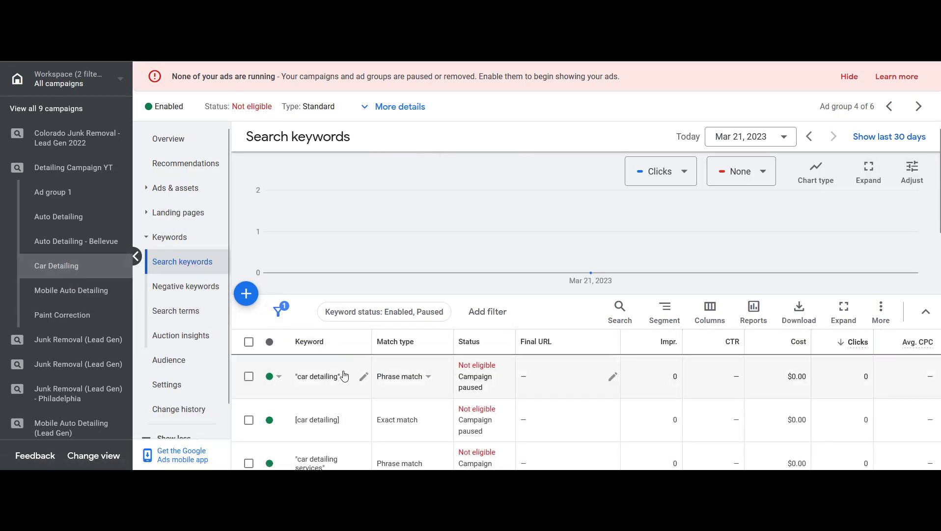
scroll(363, 369, down, 2)
scroll(363, 371, down, 2)
scroll(373, 357, up, 4)
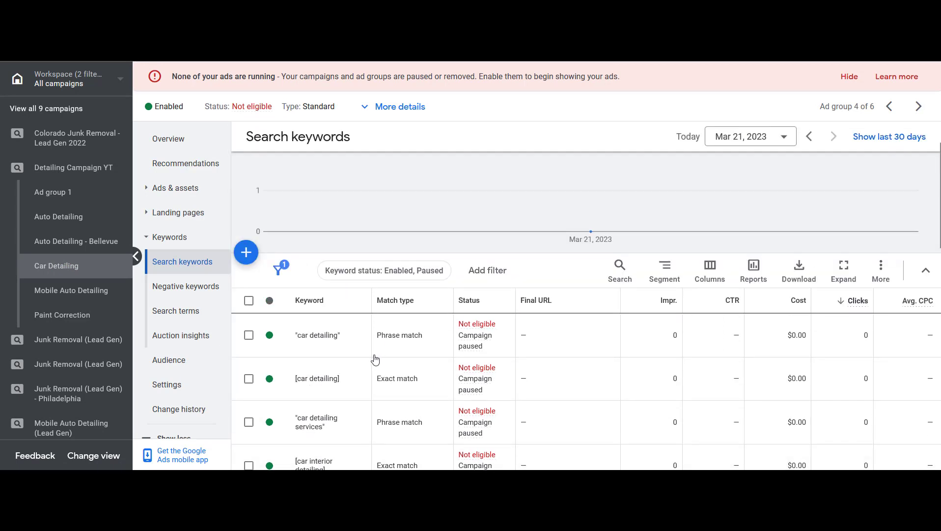
click(174, 191)
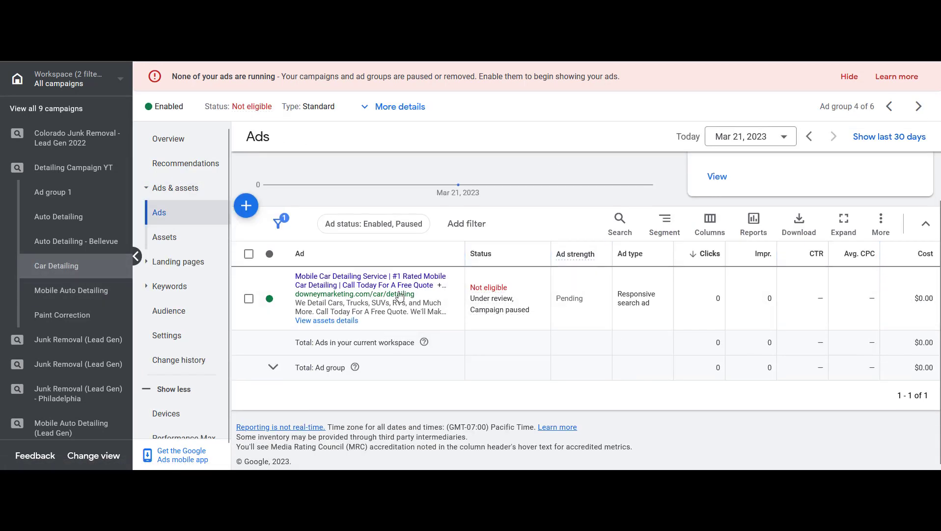
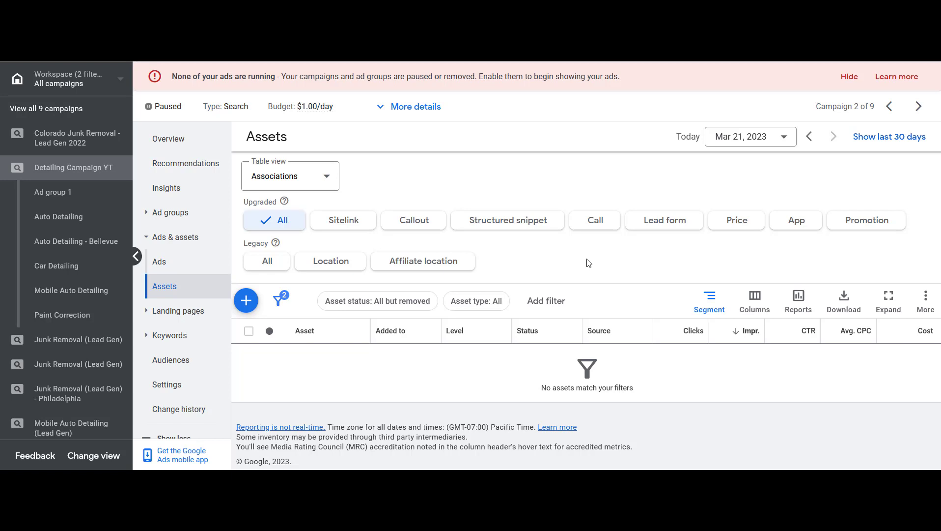
Start a new campaign sitelink and enter Request A Free Estimate as the first sitelink text
click(347, 225)
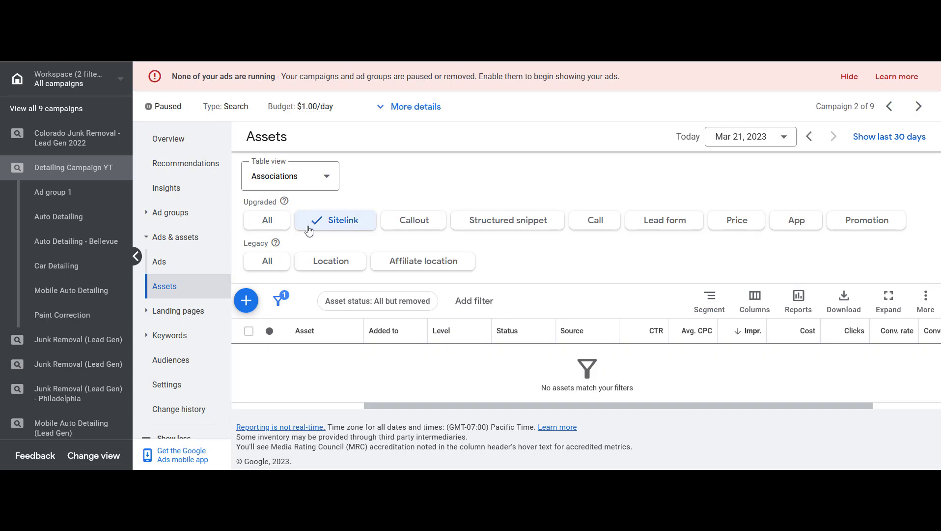
click(246, 301)
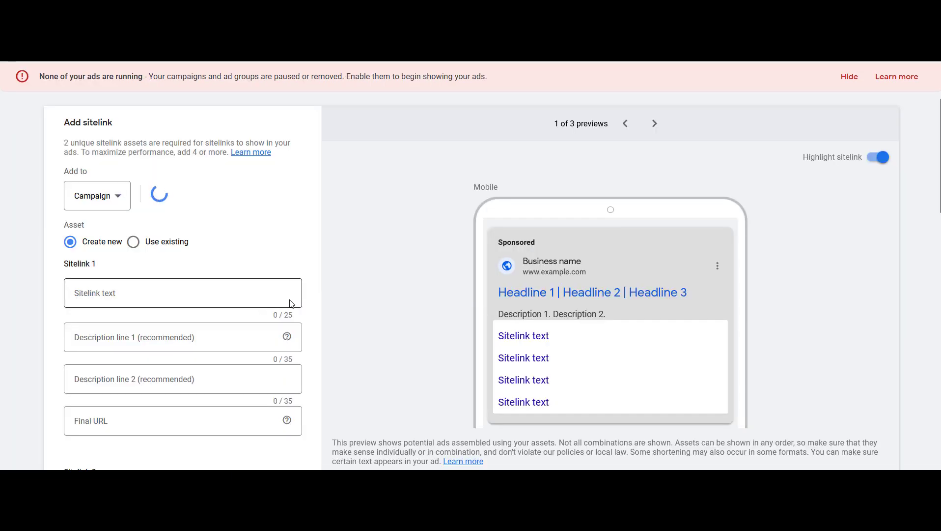
scroll(263, 272, down, 2)
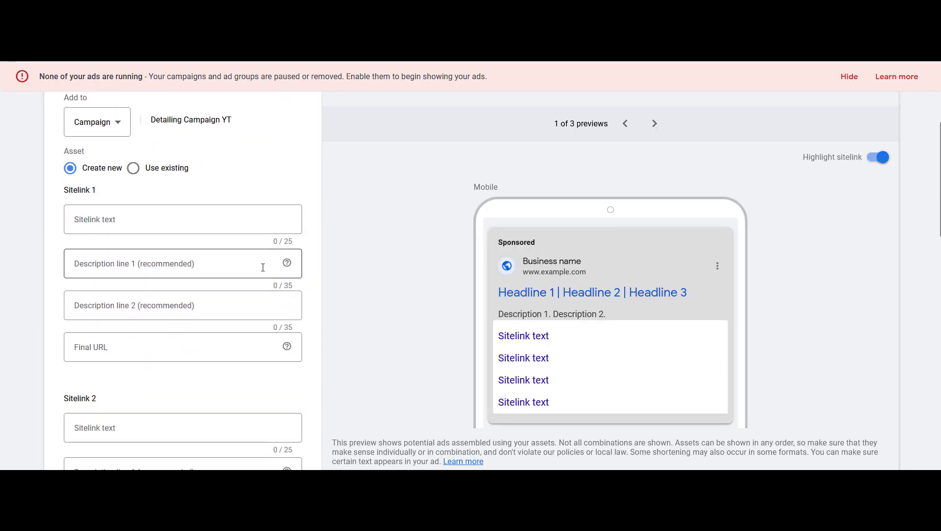
scroll(263, 266, down, 1)
click(185, 158)
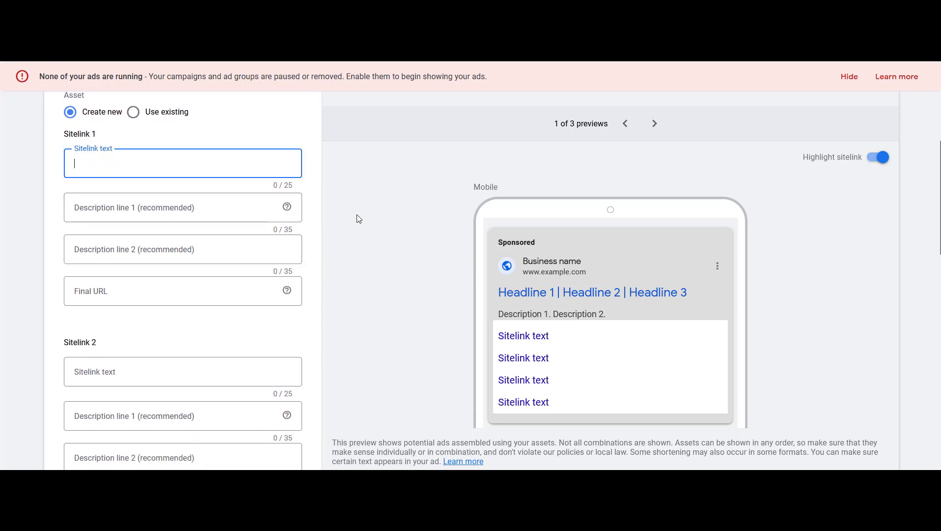
text(Request A Free Estimate)
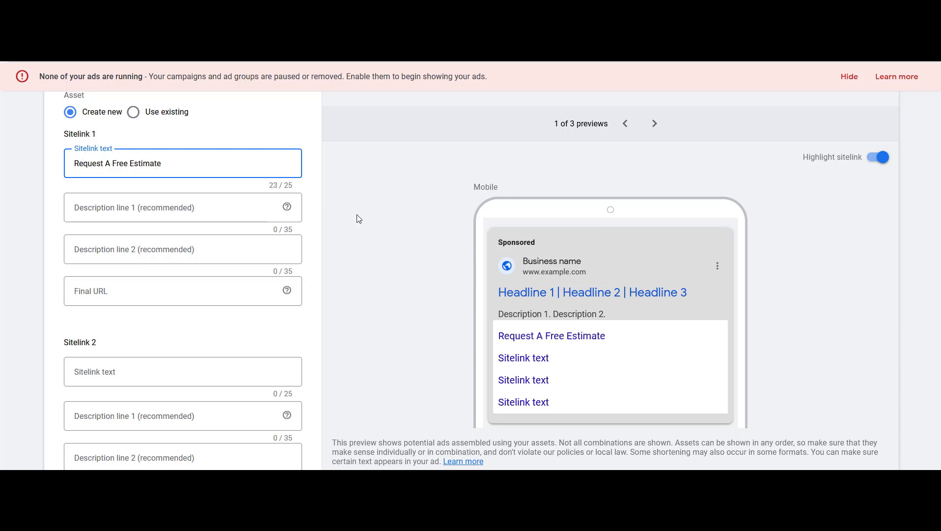
Examine the sitelink form's description and final URL fields for the first and second sitelinks
click(192, 371)
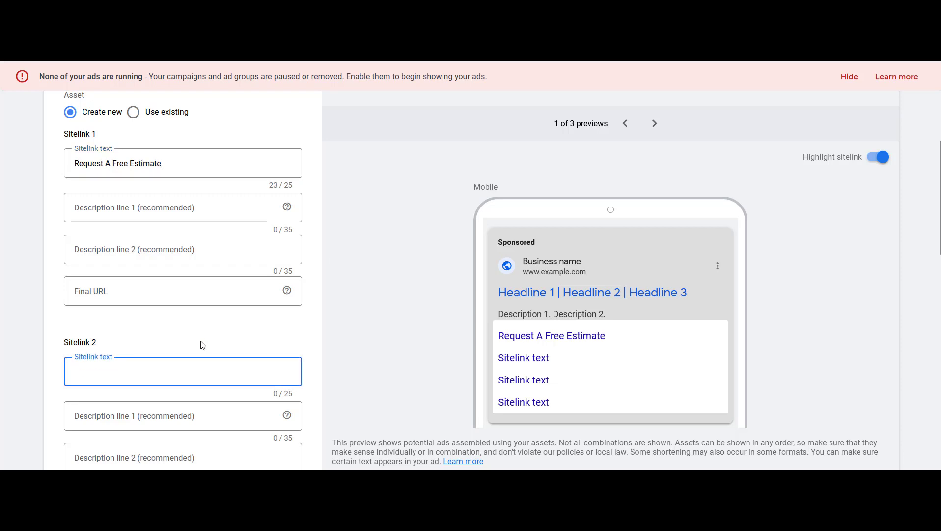
click(226, 294)
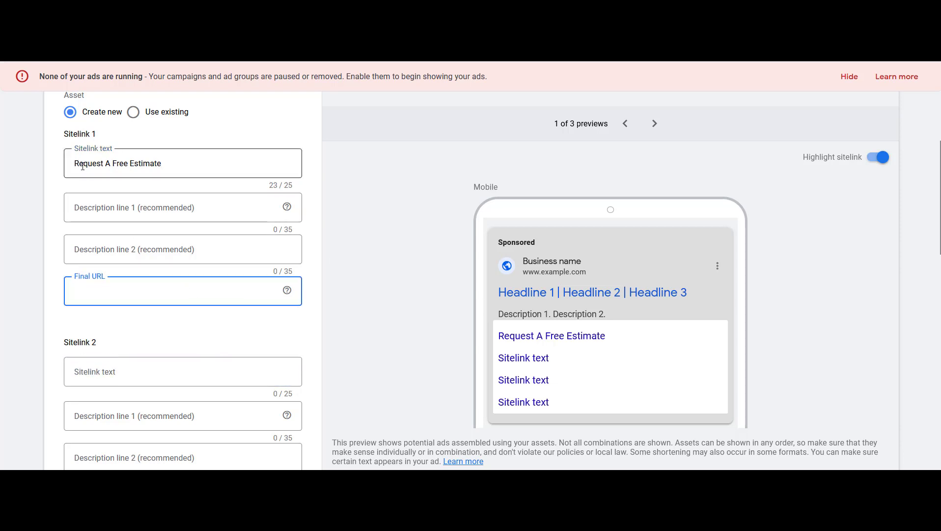
click(126, 208)
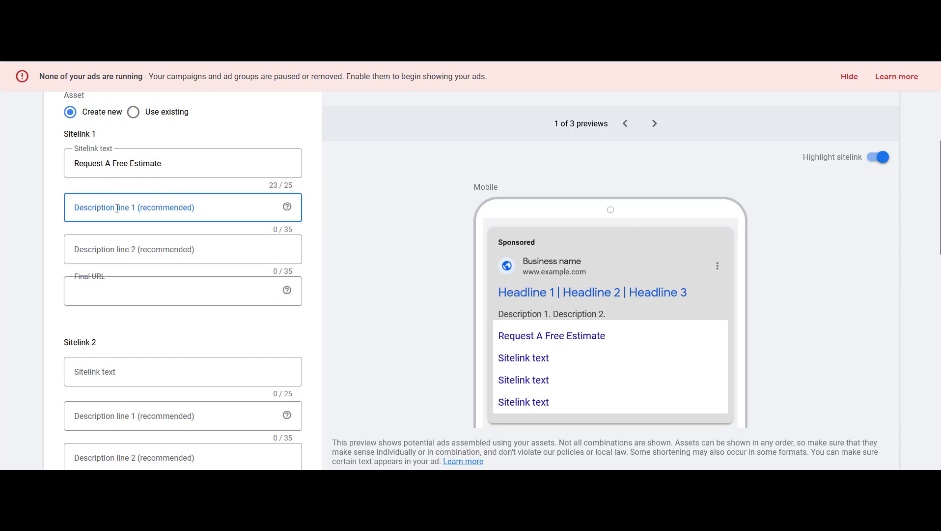
click(132, 249)
click(161, 290)
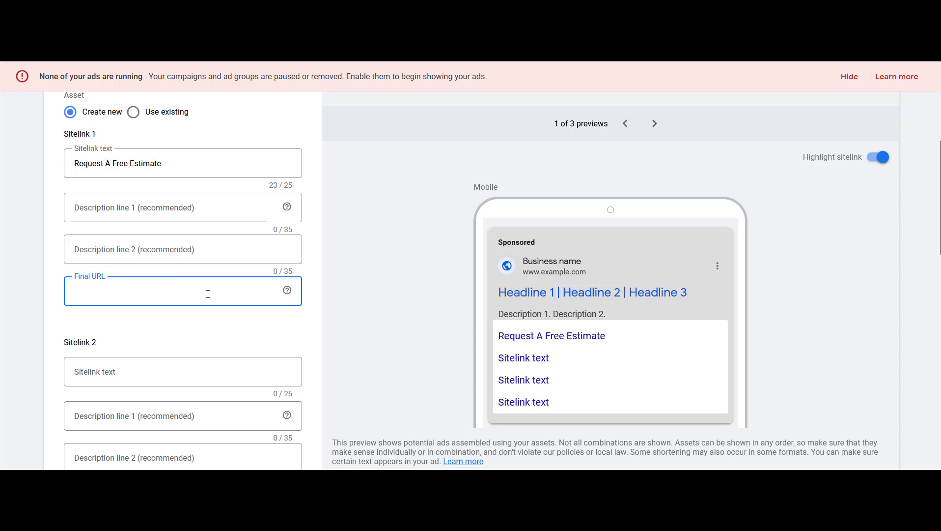
scroll(204, 292, down, 10)
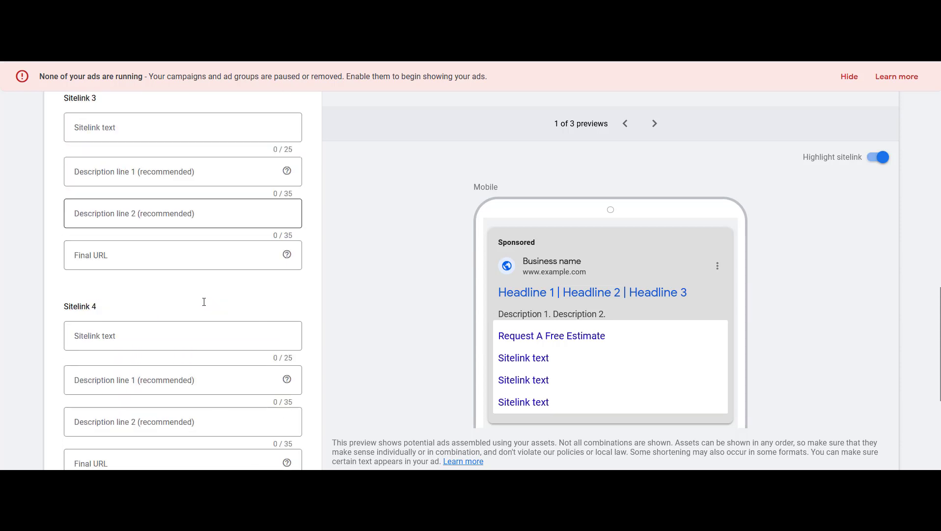
scroll(204, 314, up, 10)
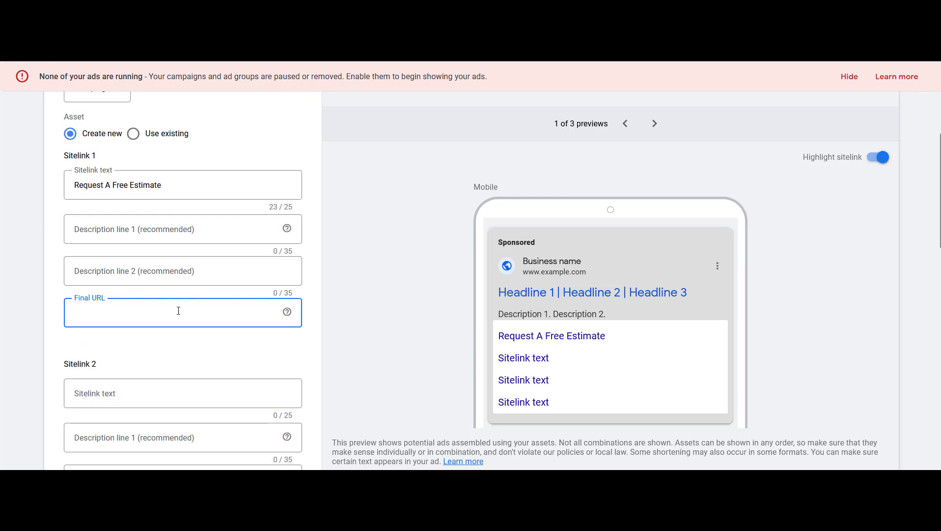
scroll(178, 311, down, 3)
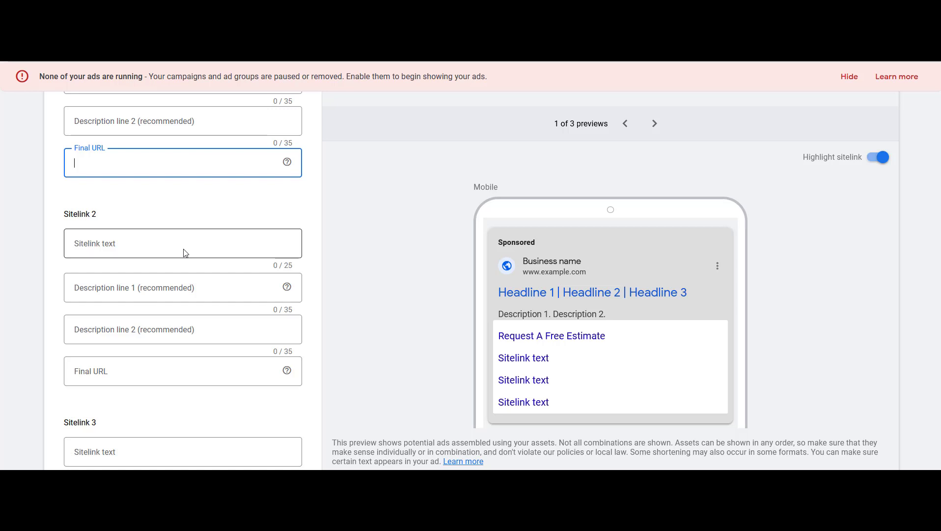
Enter Ceramic Coating as the second sitelink text, then leave the sitelink form without saving
click(185, 252)
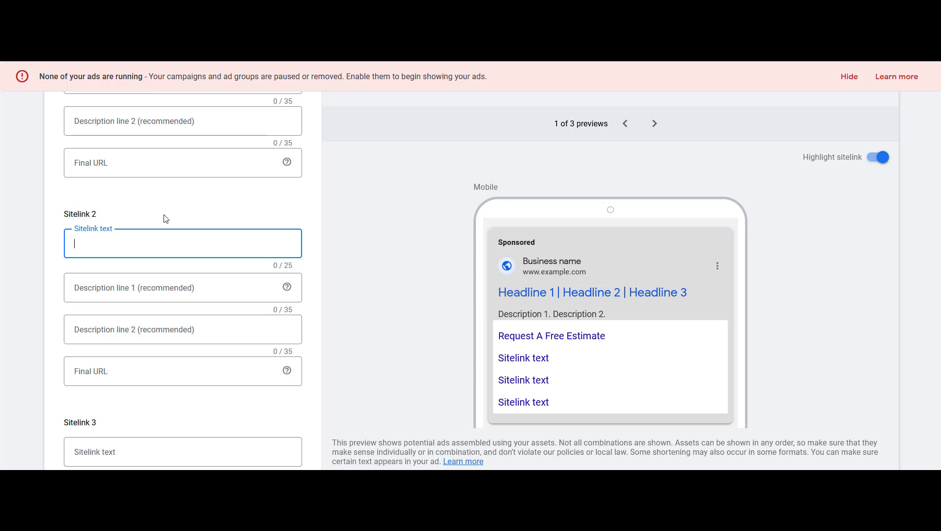
text(Ceramic Coating)
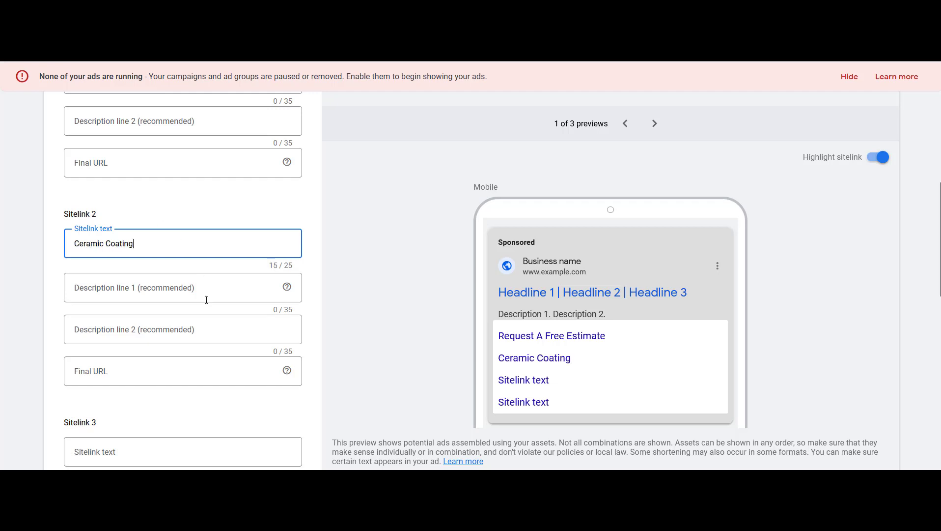
click(191, 370)
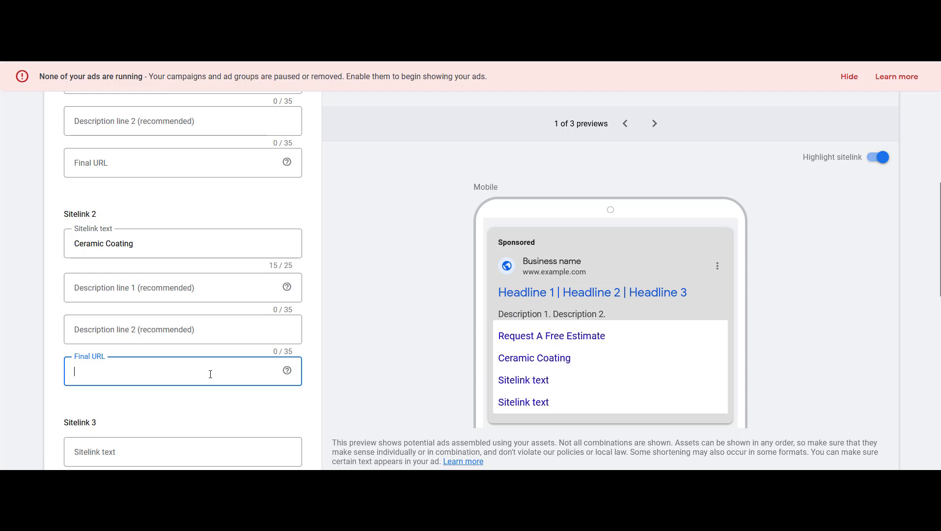
scroll(220, 344, up, 3)
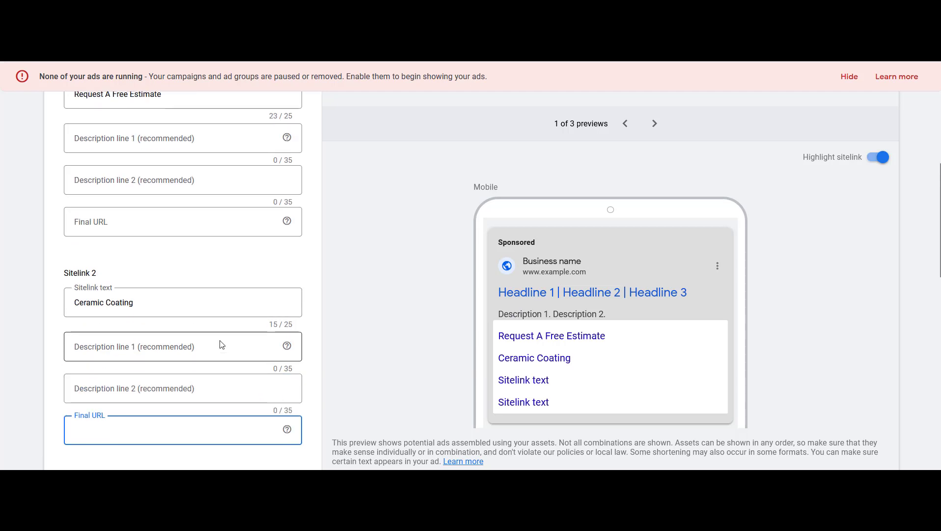
scroll(235, 227, up, 6)
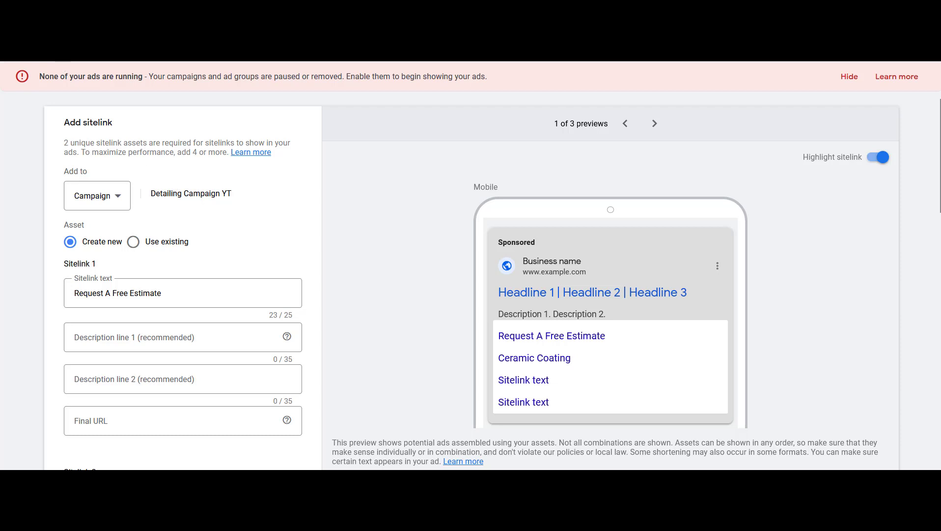
click(17, 46)
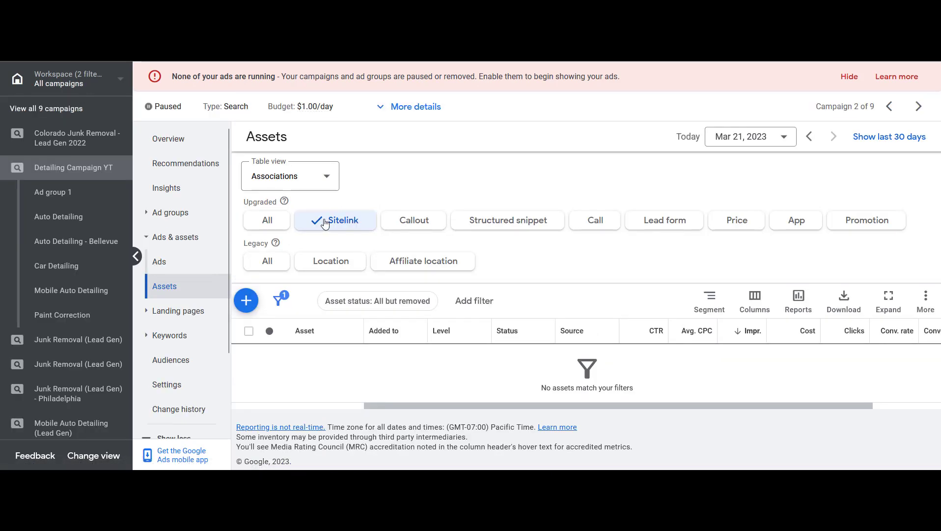
Start a new campaign callout with Eco Friendly Products as the first callout text
click(413, 221)
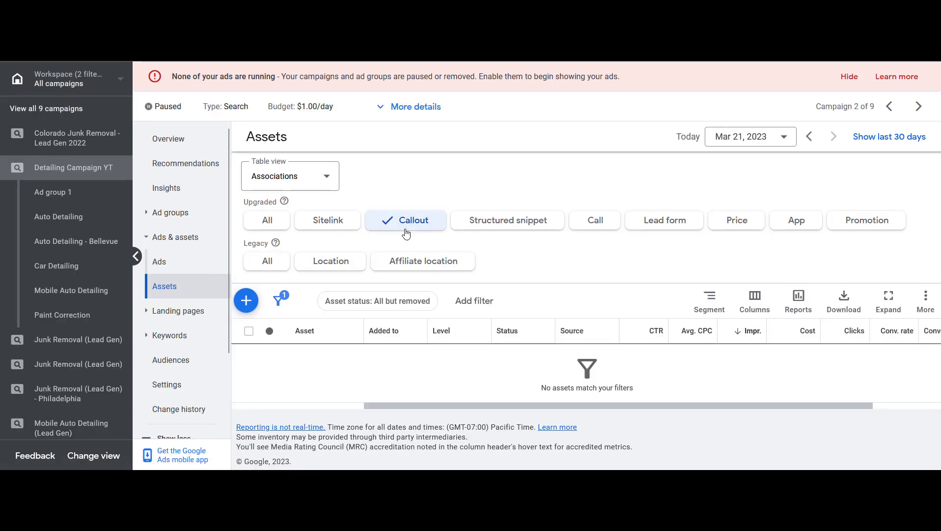
click(246, 301)
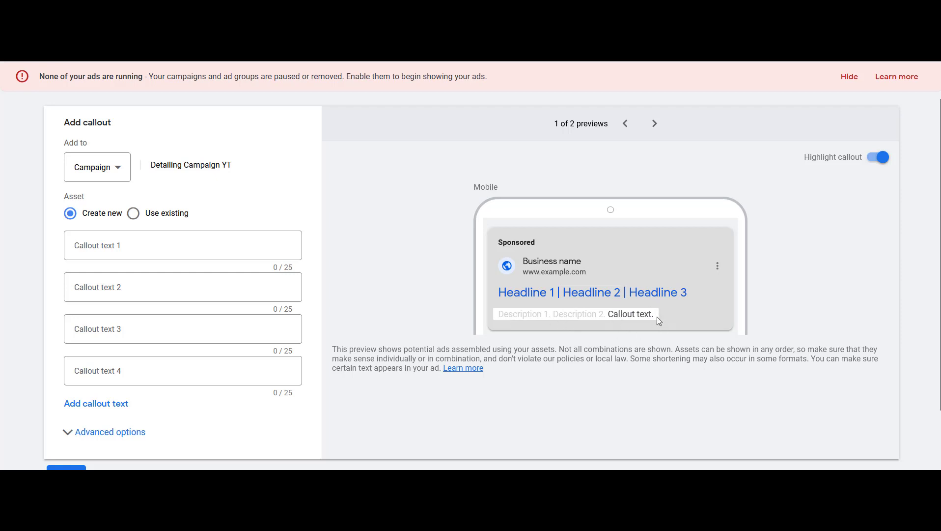
click(219, 247)
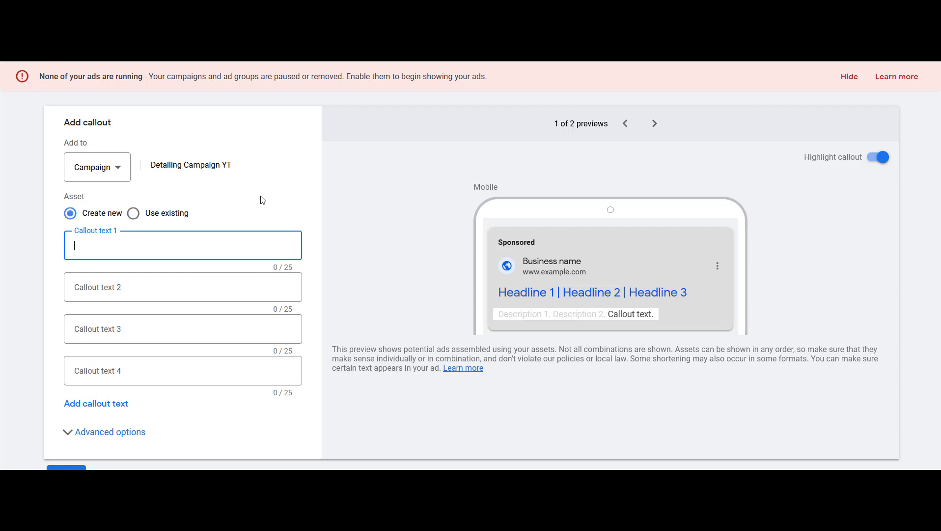
text(Ec)
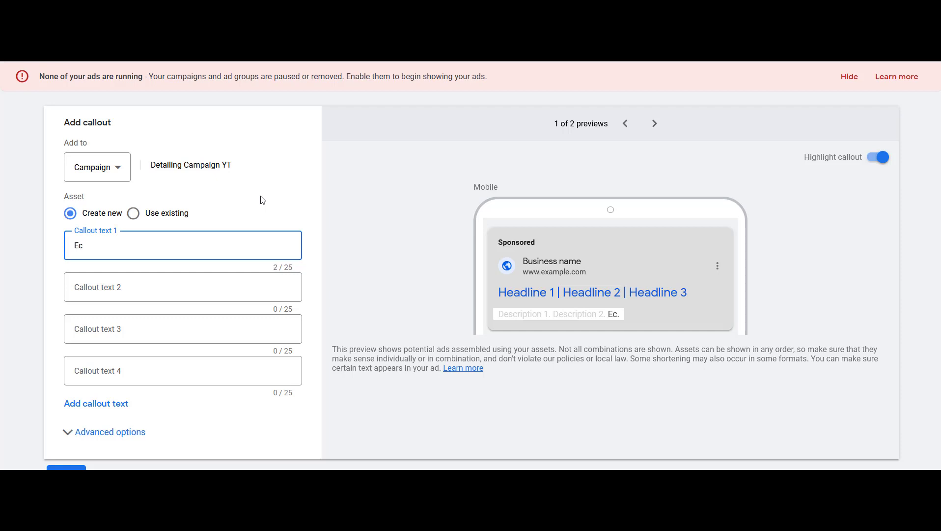
text(o Friendly Products)
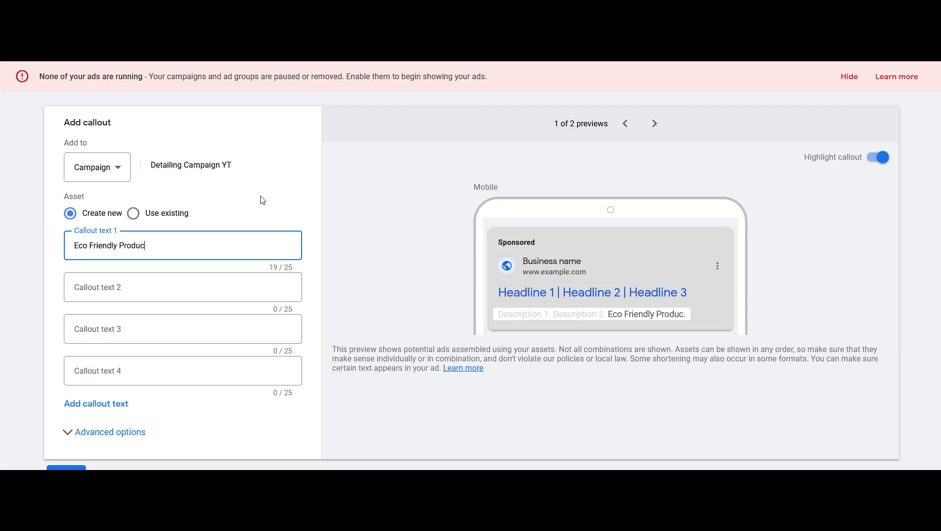
key(Tab)
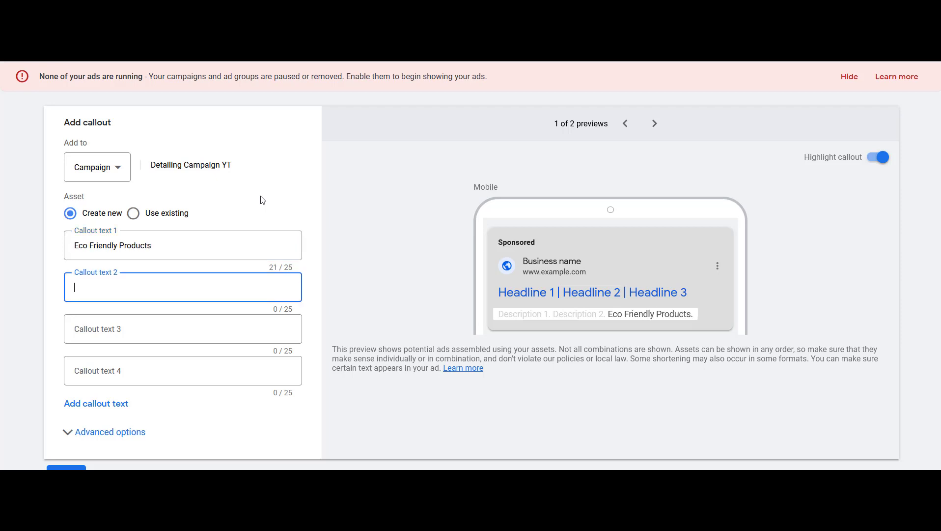
Enter Professional Staff and Call For A Free Estimate as further callouts, then leave the callout form without saving
text(Professional S)
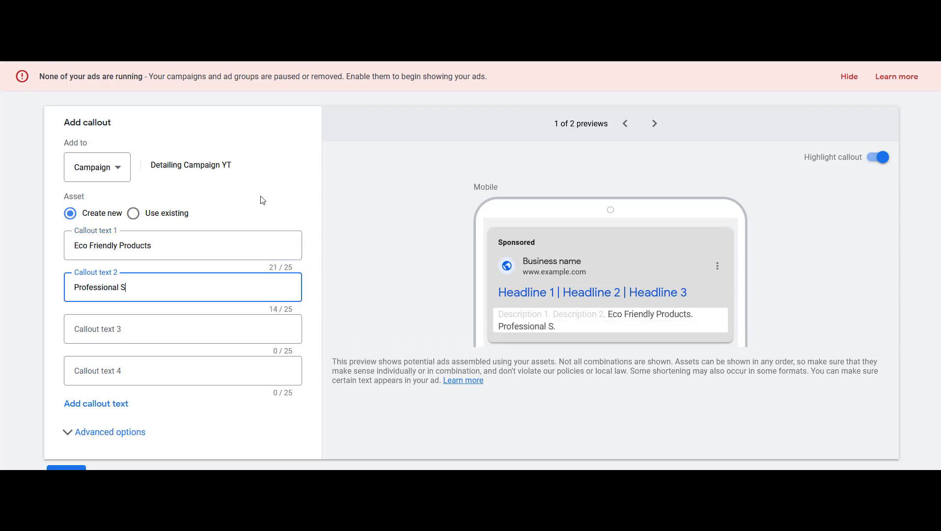
text(taff)
key(Tab)
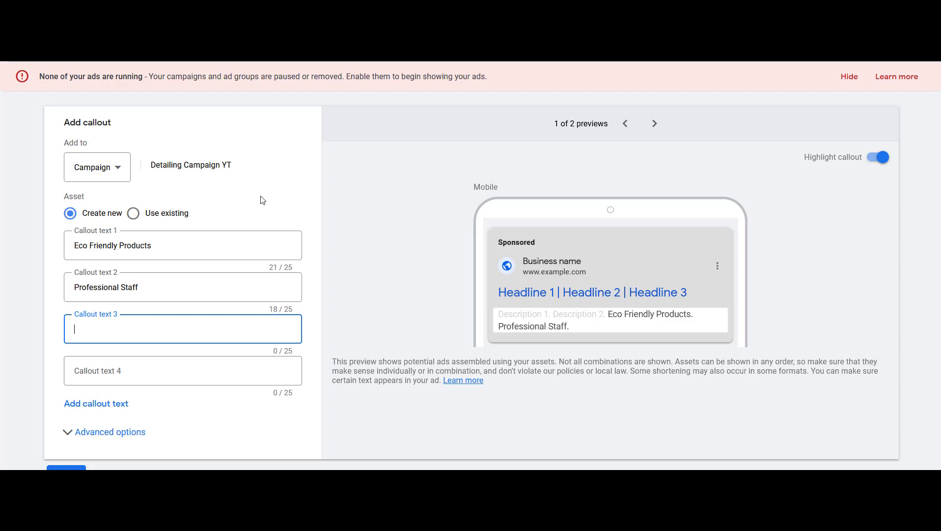
text(Call)
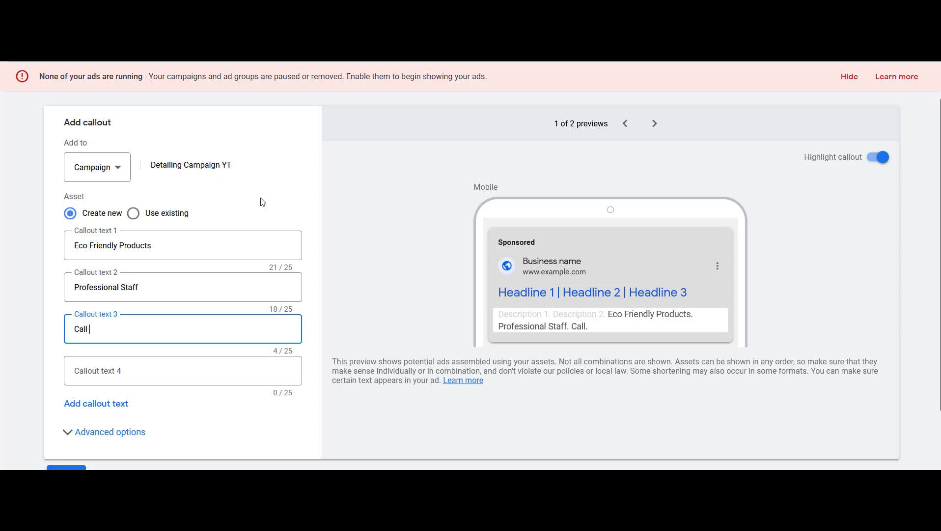
text( For A Free Estimate)
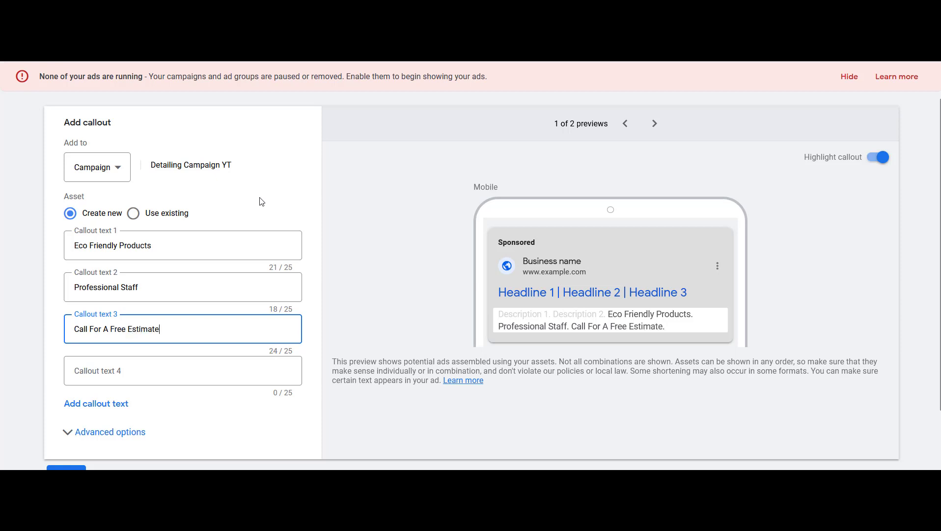
click(26, 290)
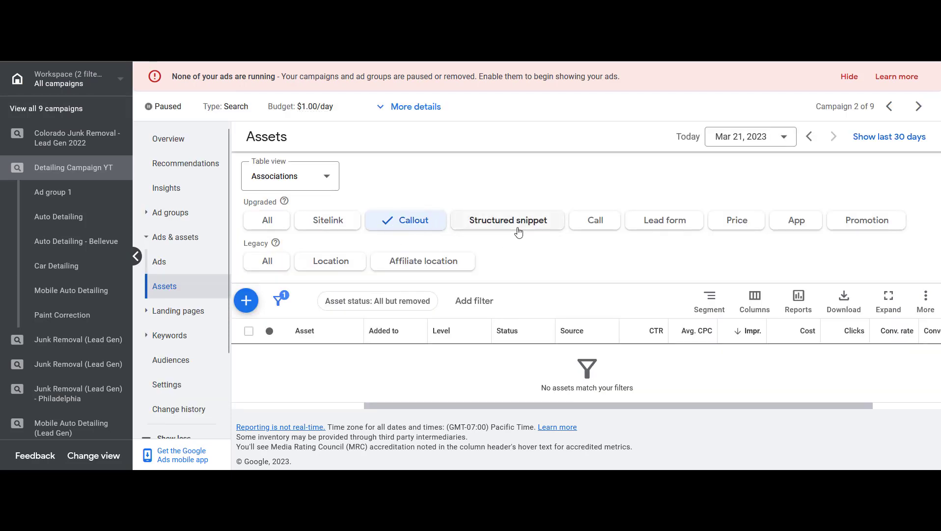
Start a new campaign structured snippet with the header type Types
click(515, 231)
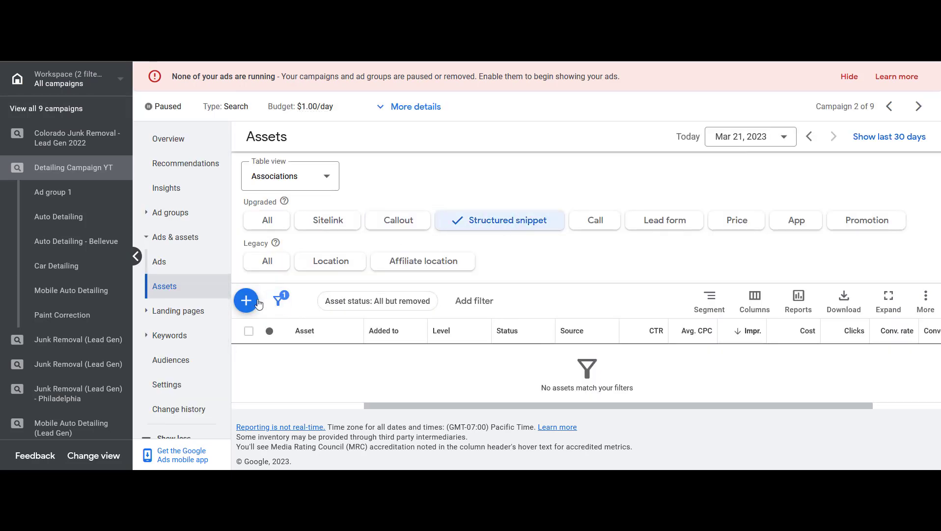
click(246, 300)
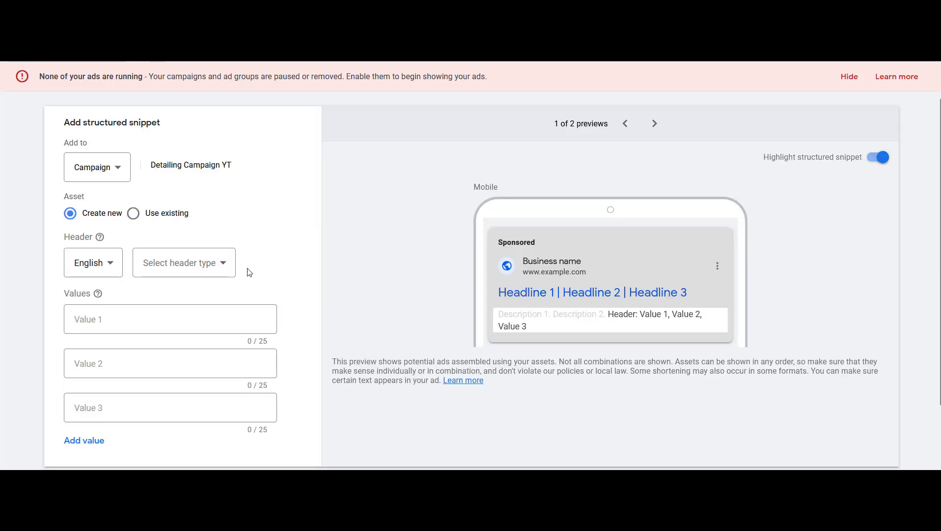
scroll(233, 258, down, 1)
click(221, 250)
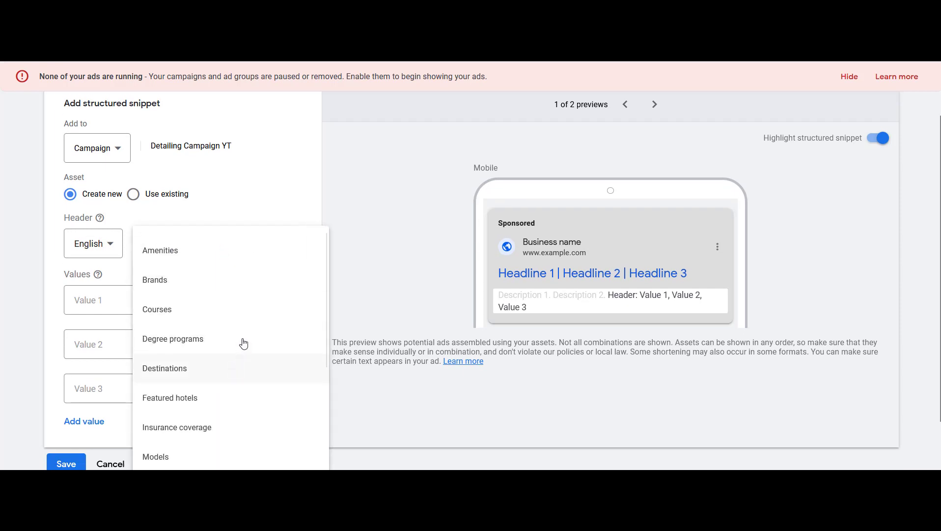
click(235, 216)
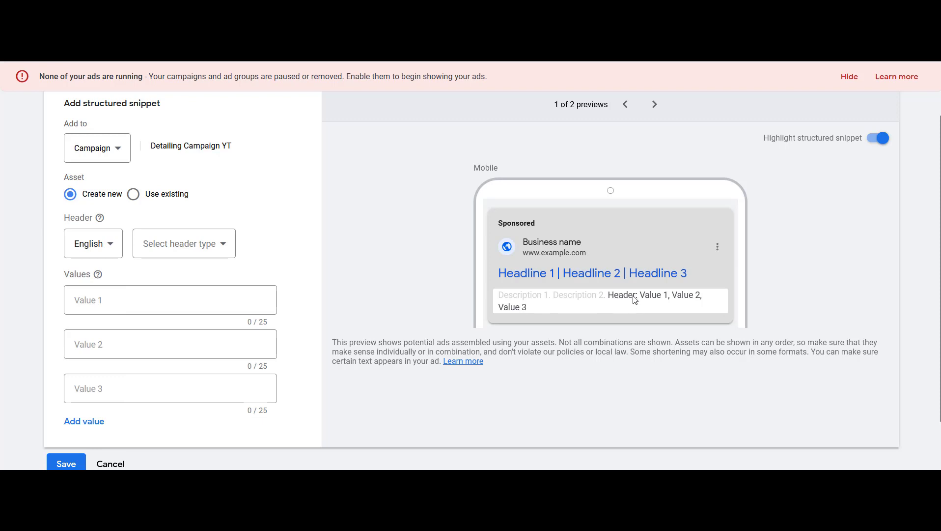
click(219, 245)
scroll(228, 308, down, 3)
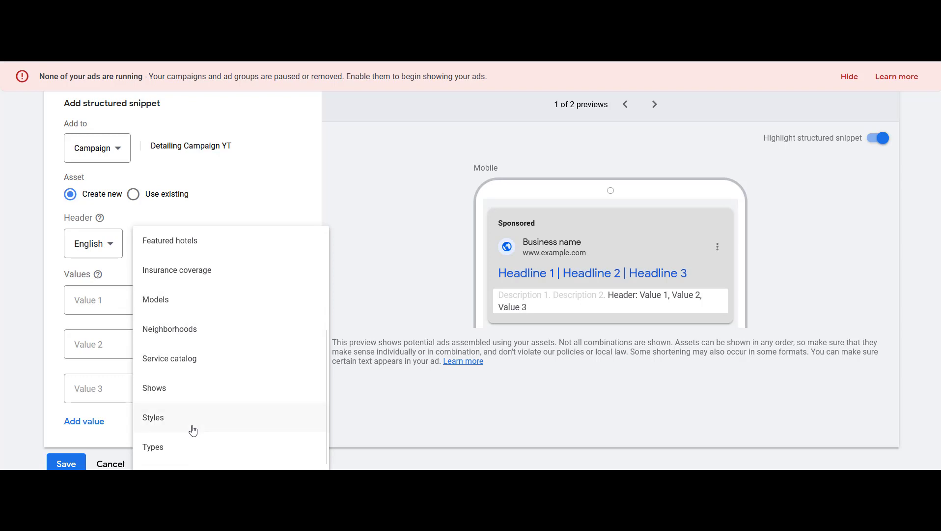
scroll(191, 400, up, 3)
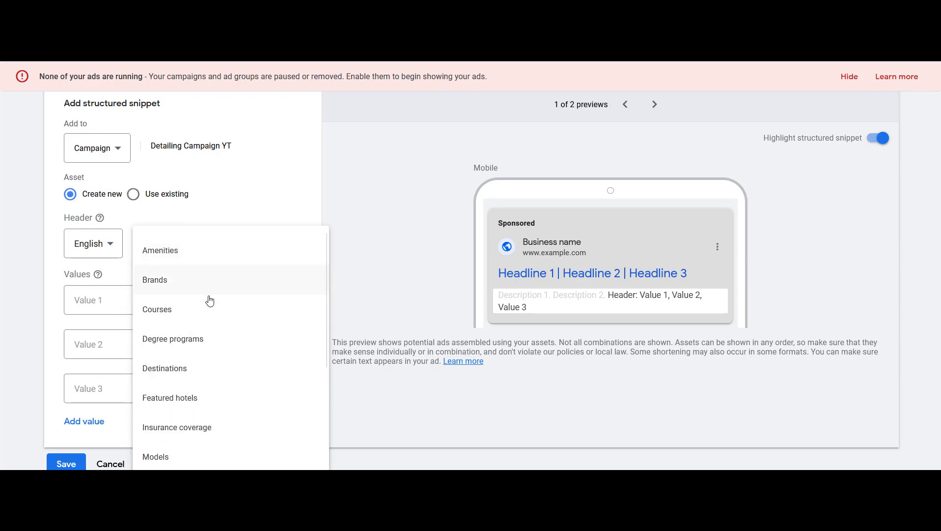
scroll(210, 302, down, 3)
scroll(213, 308, down, 2)
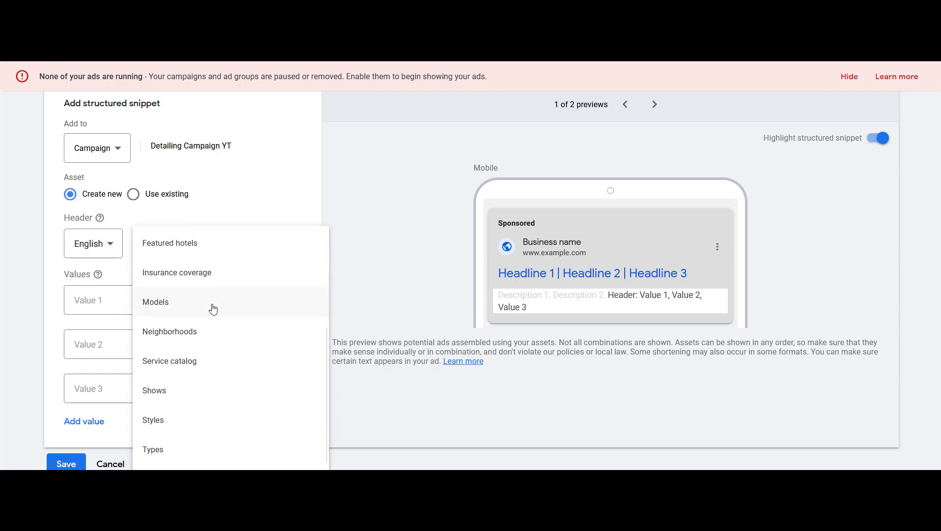
click(201, 450)
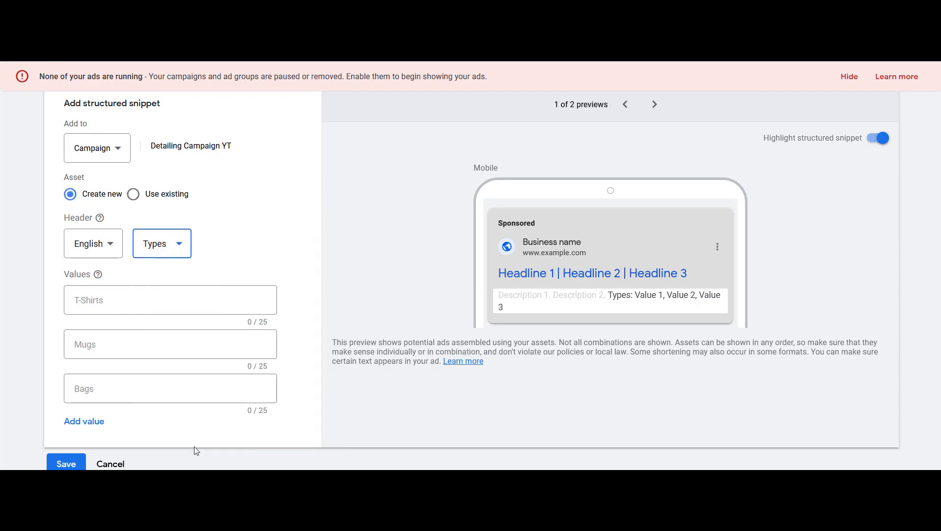
Add a fourth value and enter Cars, Trucks, SUVs and Vans as snippet values, then leave the form without saving
click(91, 422)
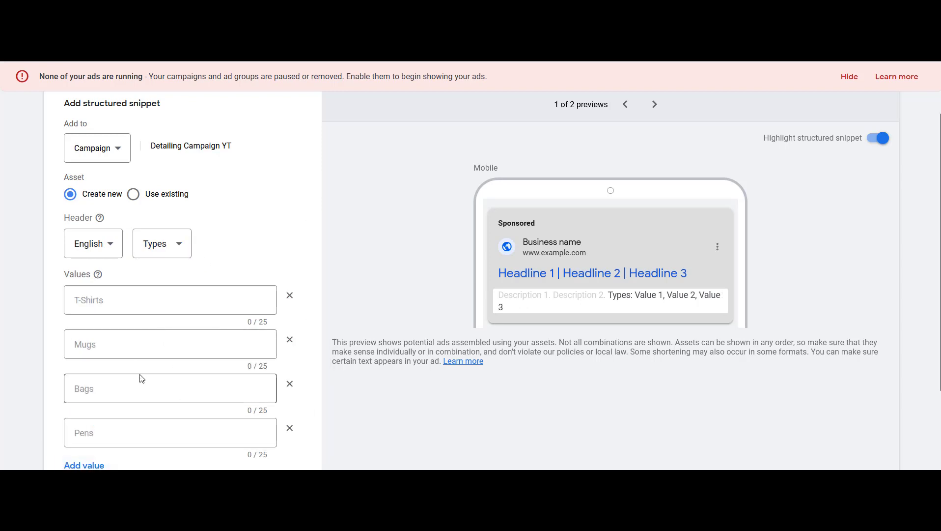
click(166, 300)
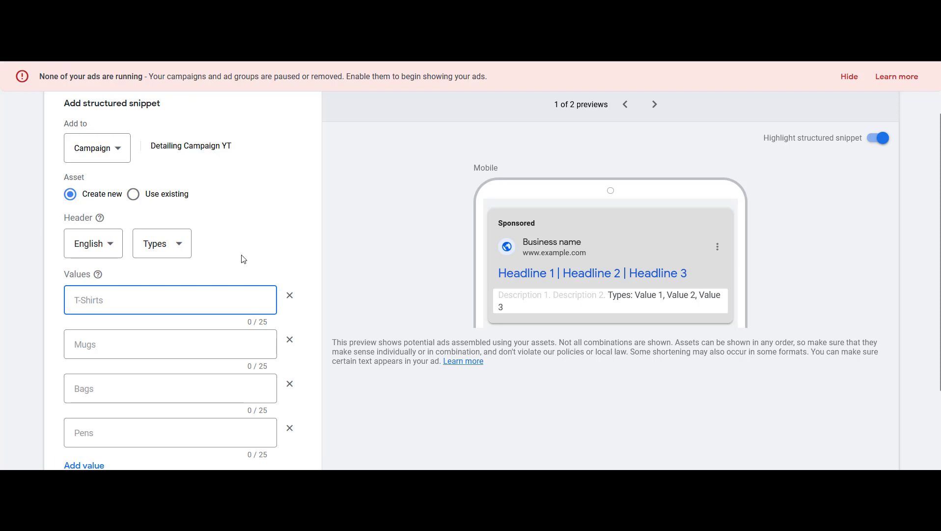
text(Cars)
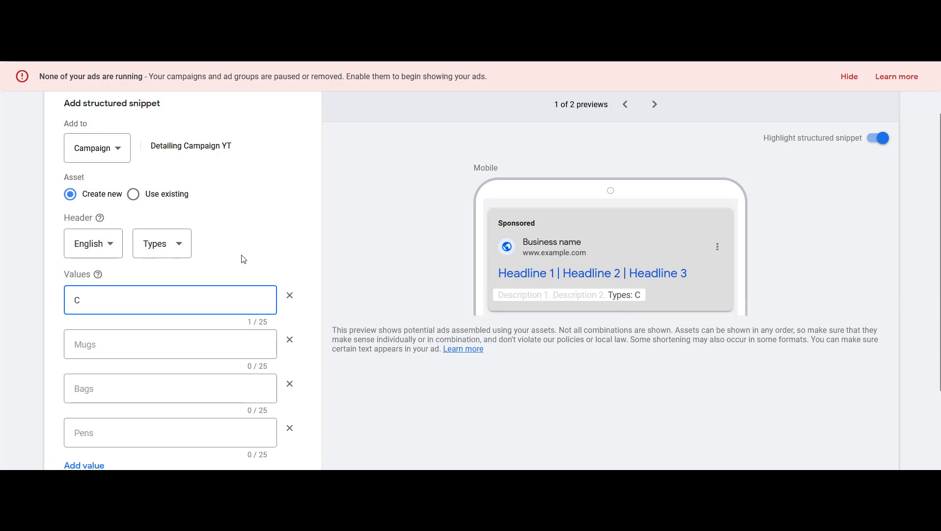
key(Tab)
key(Tab)
text(Trucks)
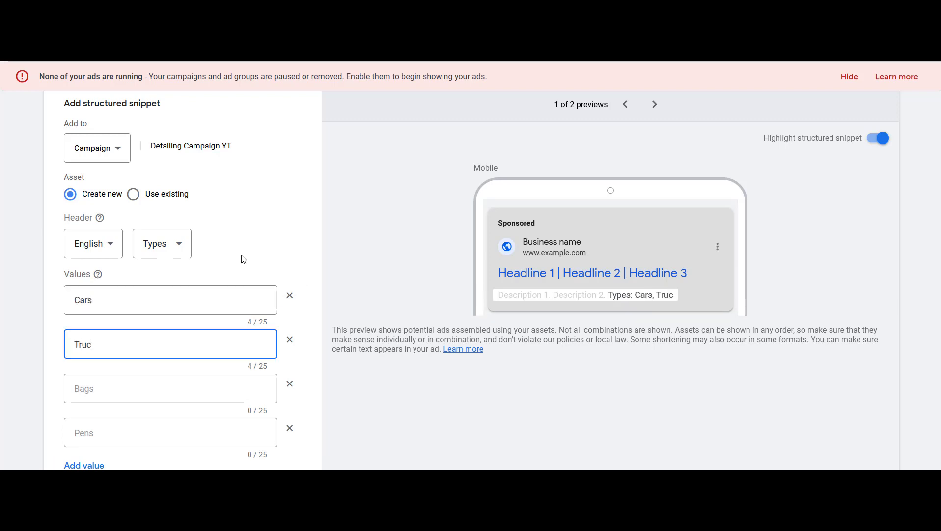
key(Tab)
key(Tab)
text(SUVs)
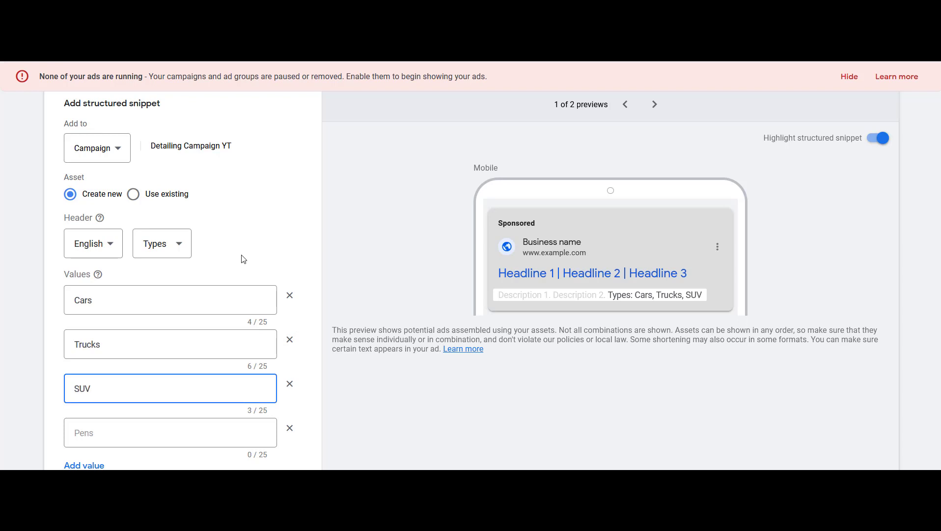
key(Tab)
key(Tab)
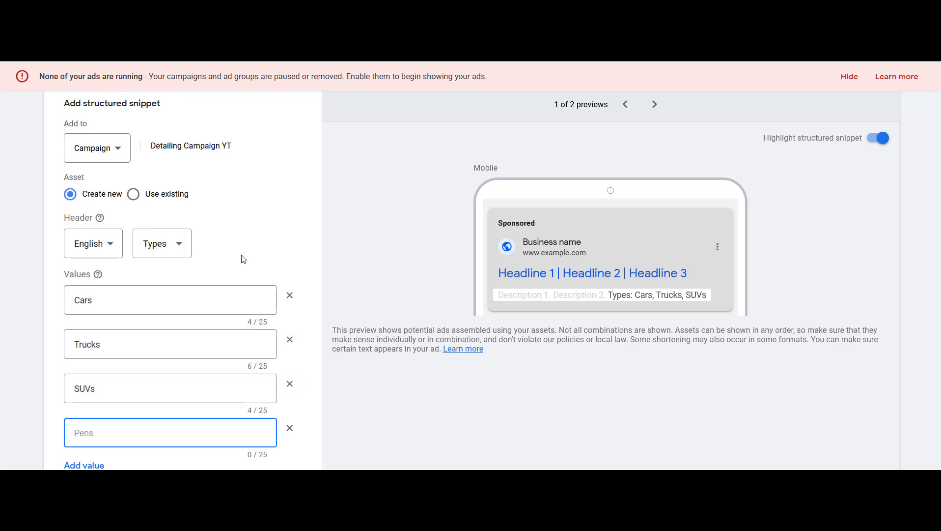
text(Vans)
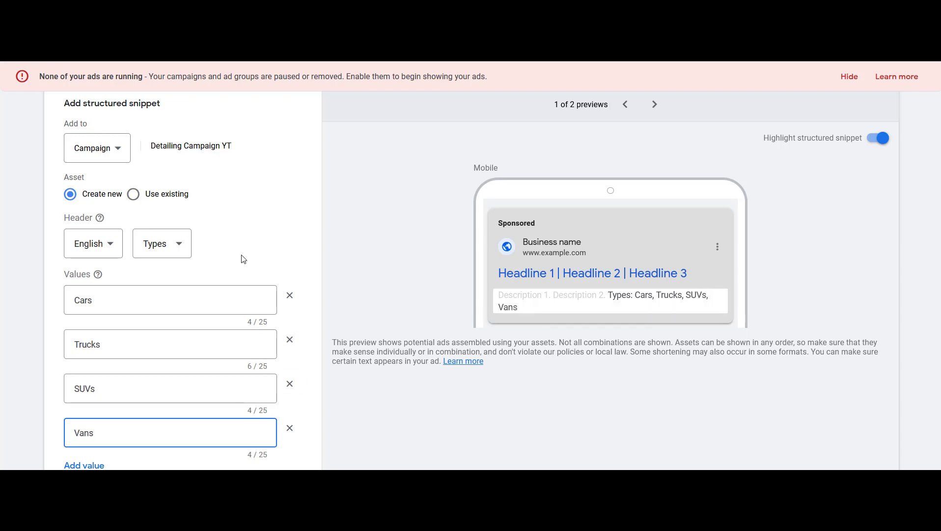
click(289, 203)
scroll(262, 206, up, 1)
click(22, 50)
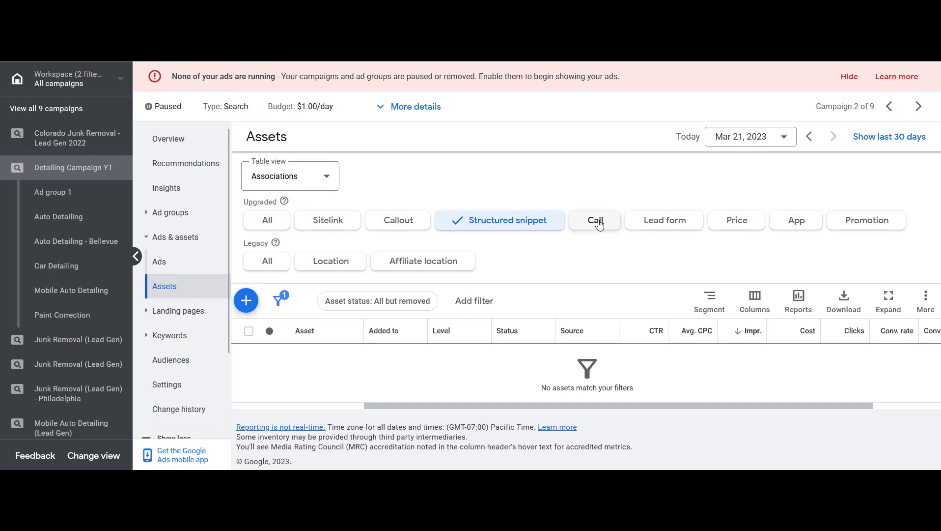
Open a new campaign call asset form, then go back without entering a phone number
click(599, 222)
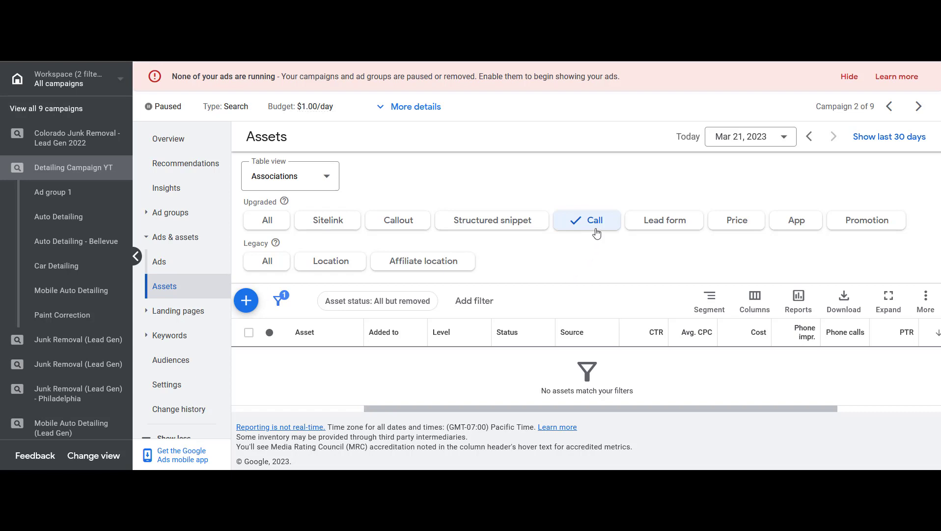
click(246, 301)
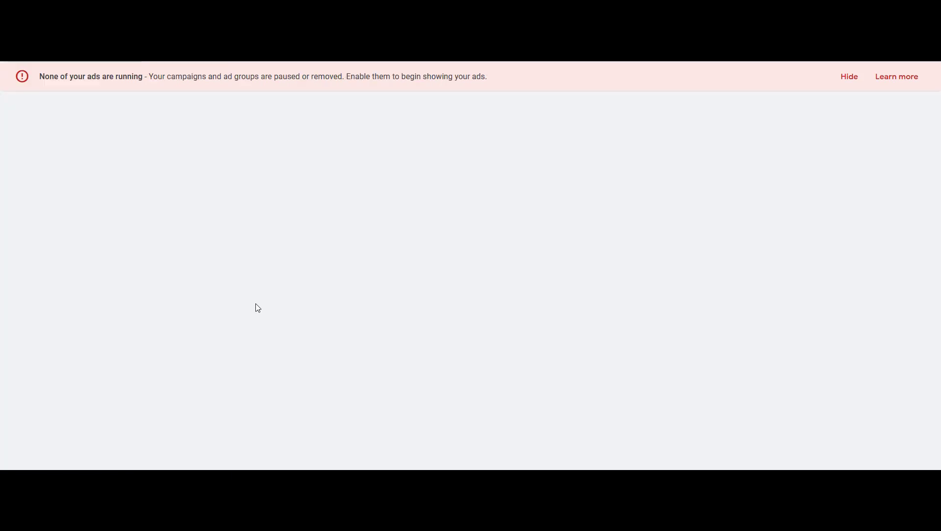
click(239, 247)
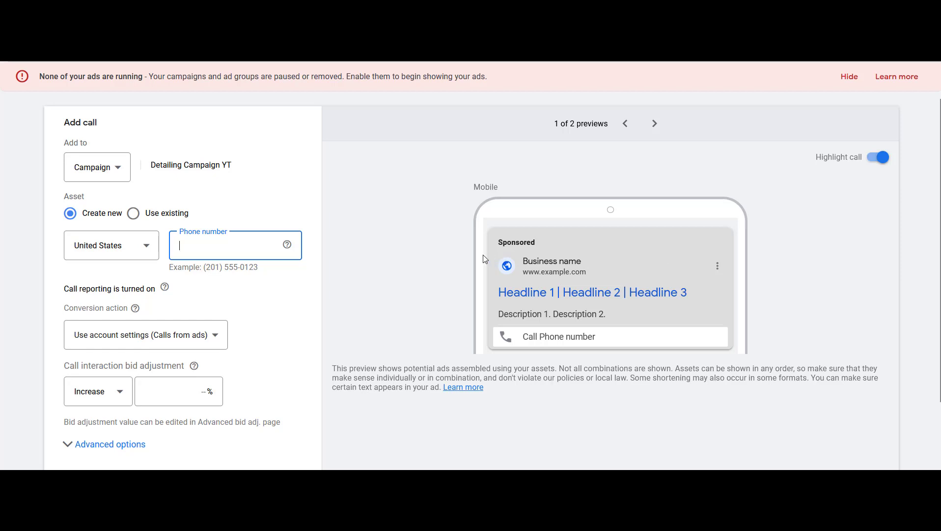
click(274, 322)
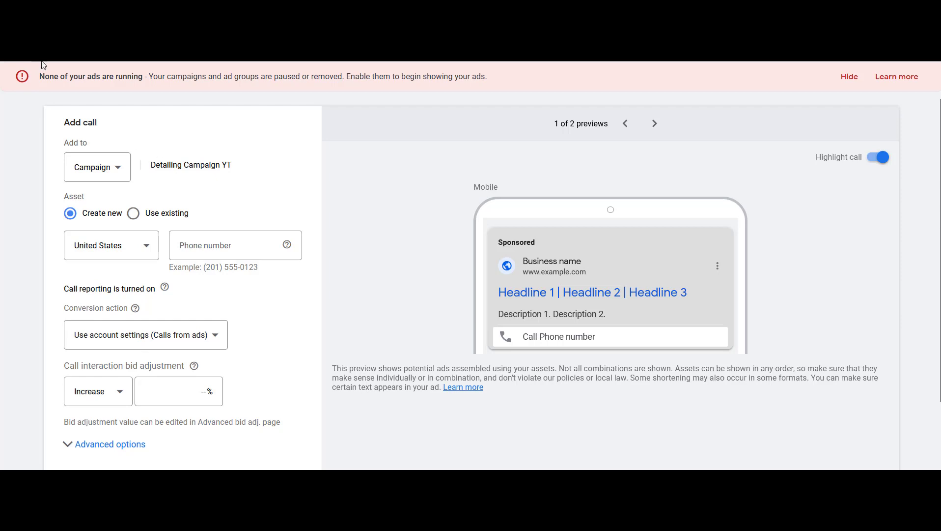
key(alt+Left)
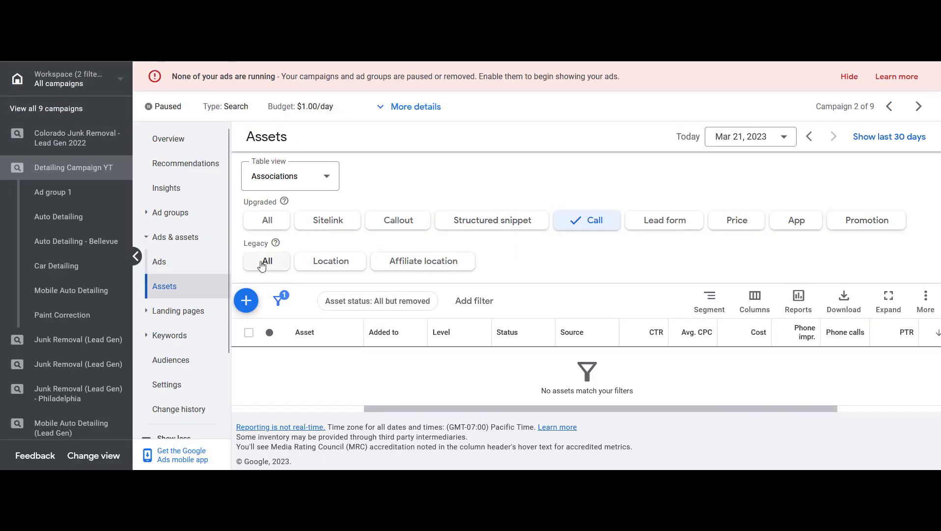
Open the location asset dialog for linking a Business Profile Manager account and cancel it
click(337, 266)
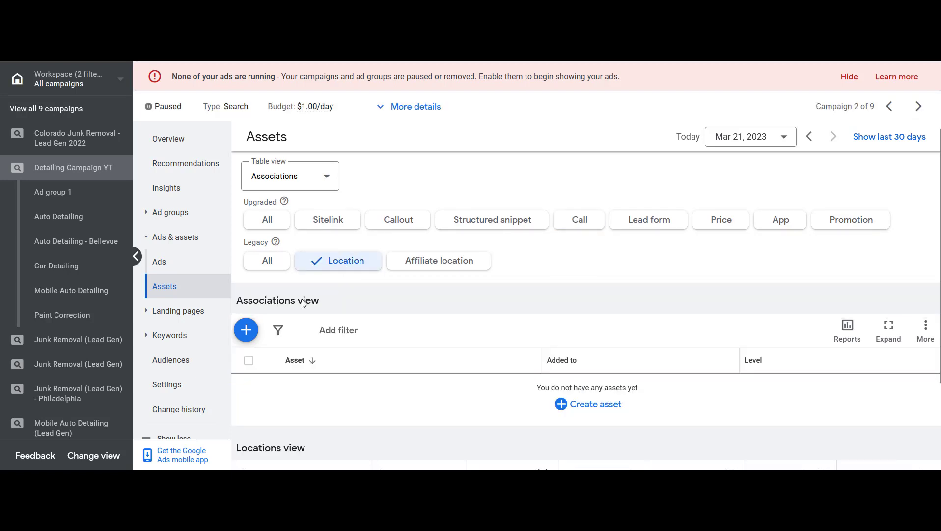
click(246, 330)
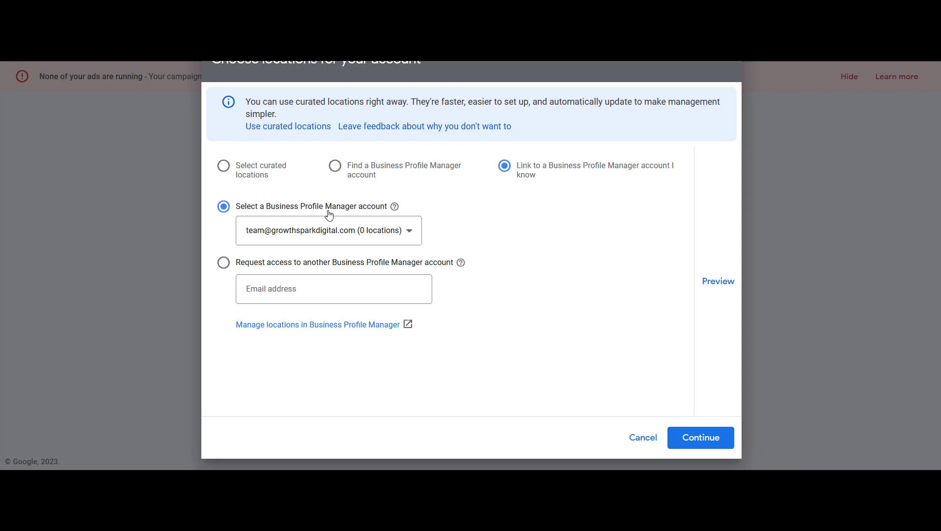
click(647, 445)
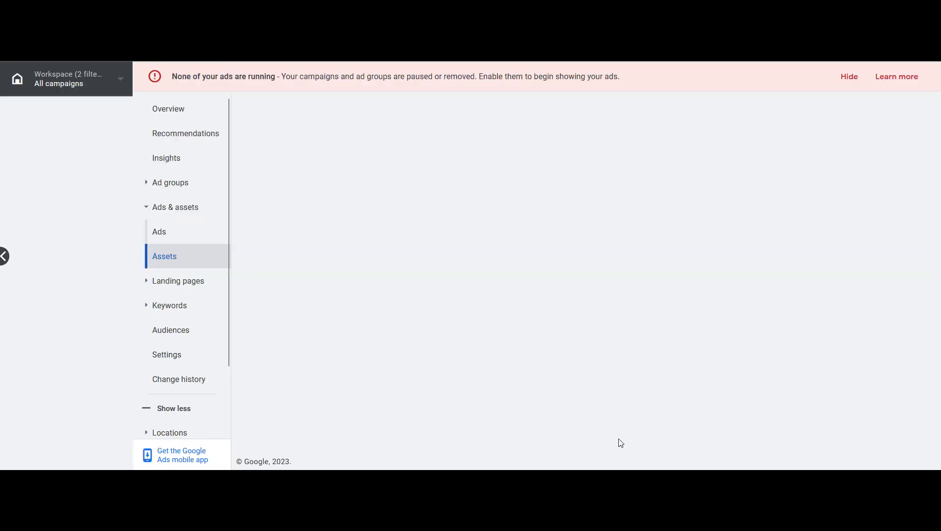
Reopen the new call asset form, then go back without filling it in
click(583, 227)
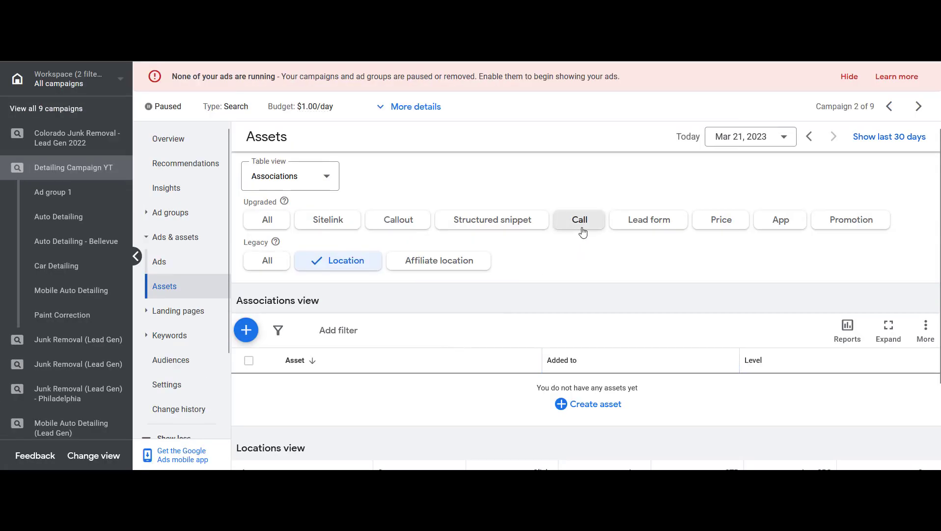
click(250, 304)
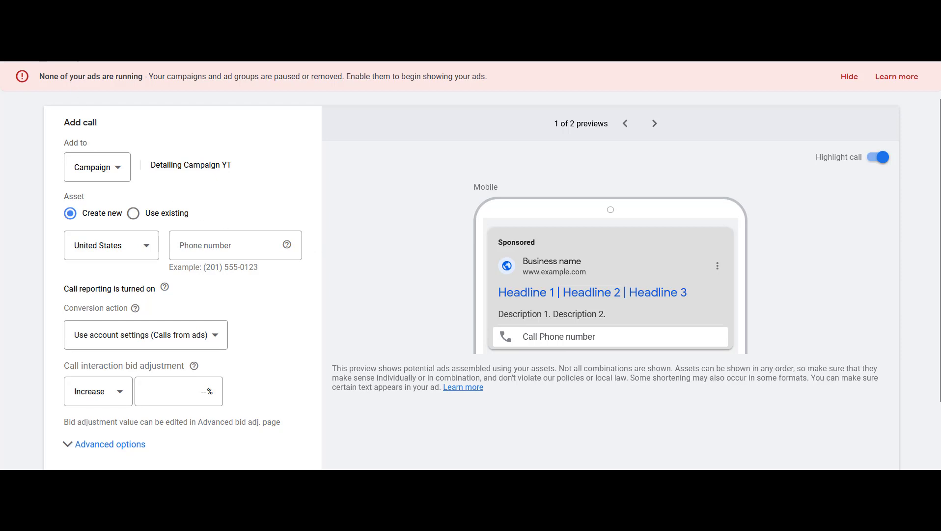
key(alt+Left)
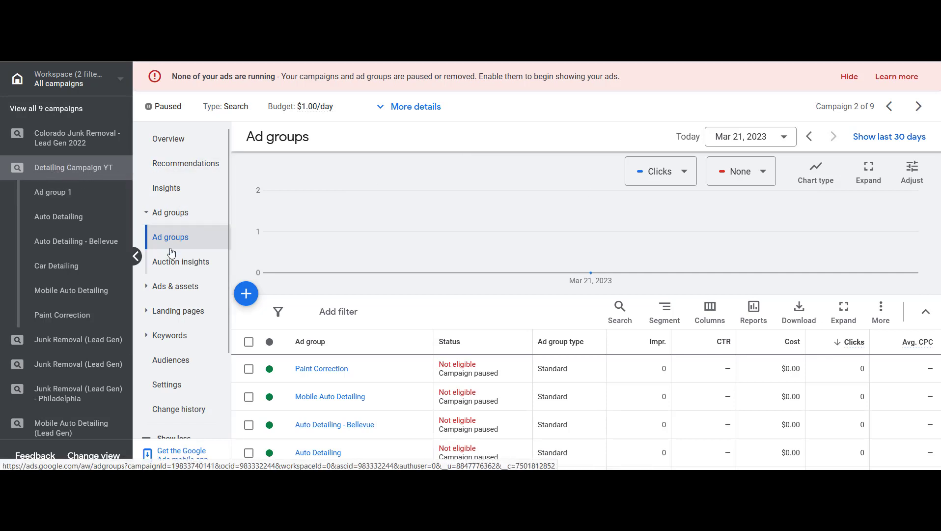
Set a 100% bid decrease for tablets in the campaign's device bid adjustments
scroll(171, 253, down, 1)
scroll(172, 252, down, 5)
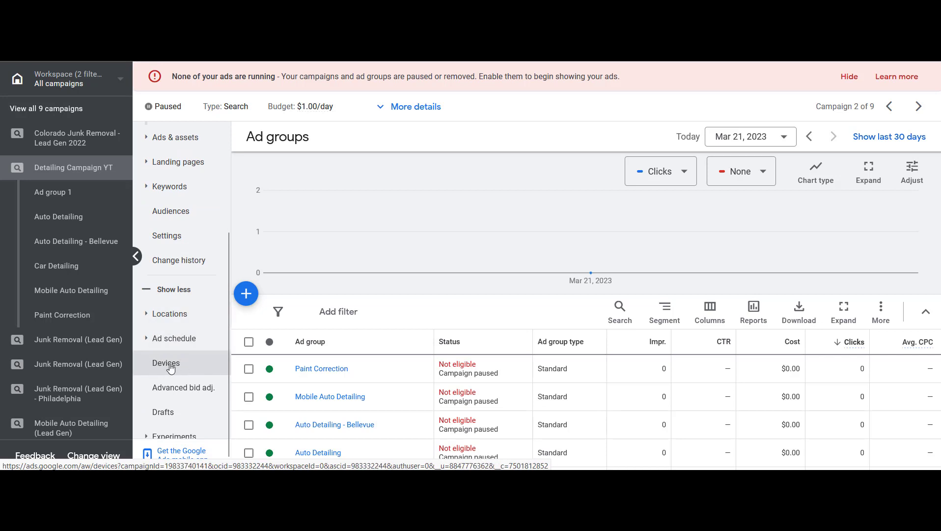
click(200, 366)
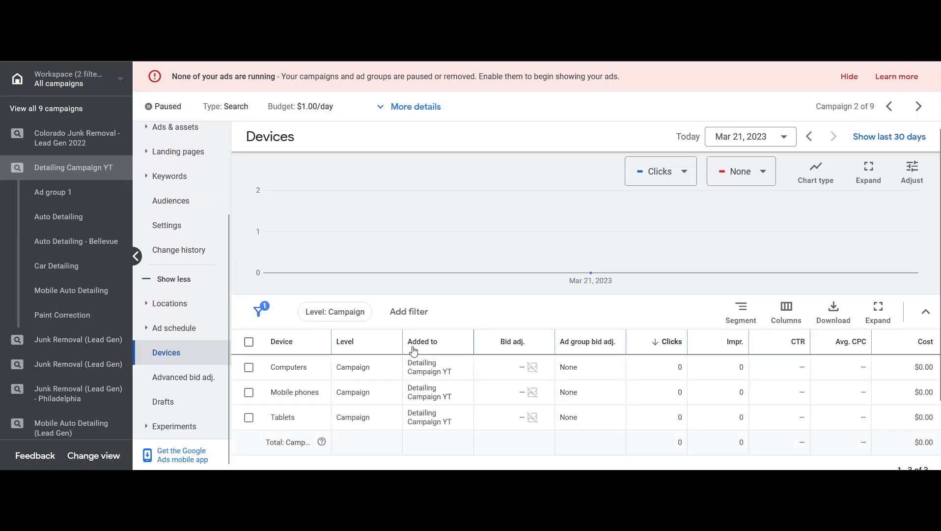
scroll(413, 349, down, 1)
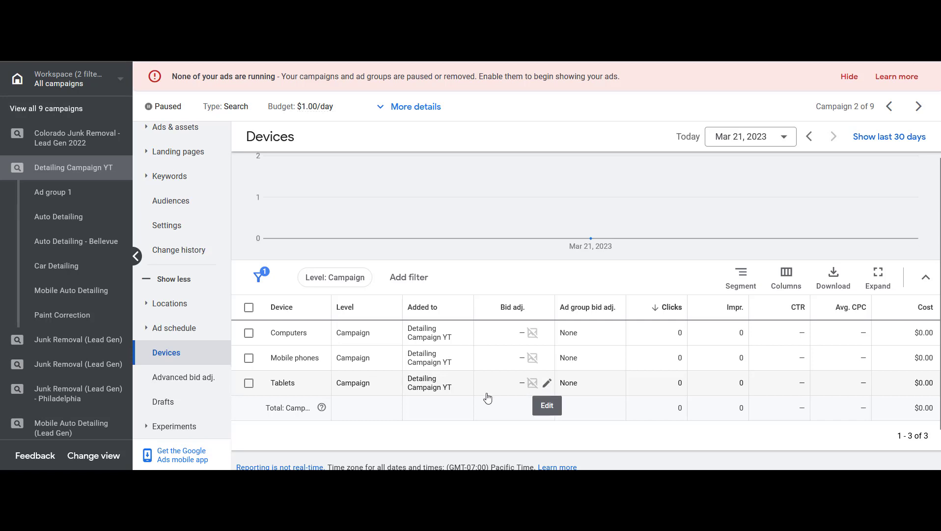
drag(271, 383, 300, 383)
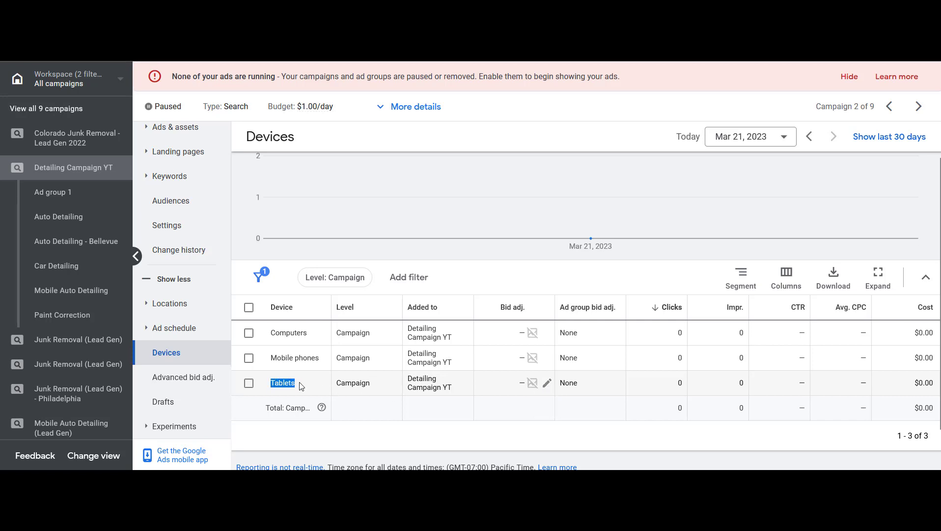
click(316, 386)
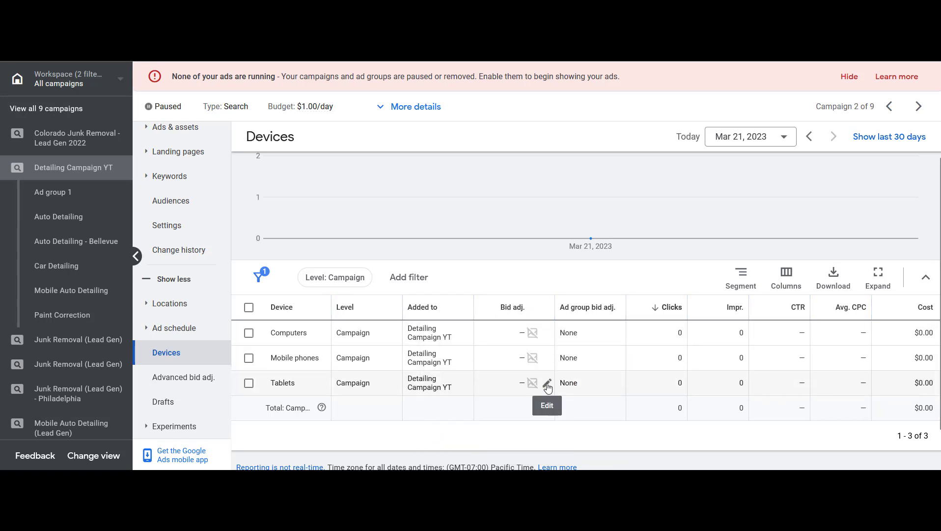
click(547, 384)
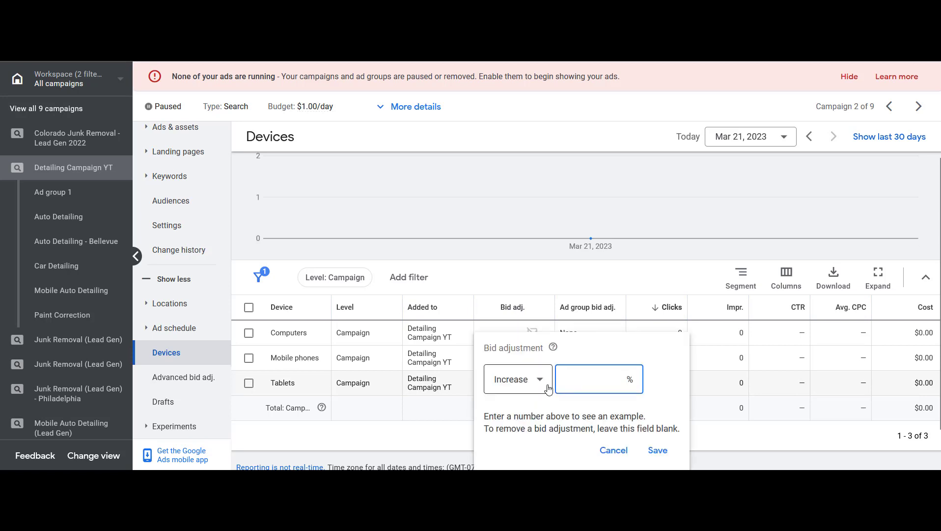
click(613, 450)
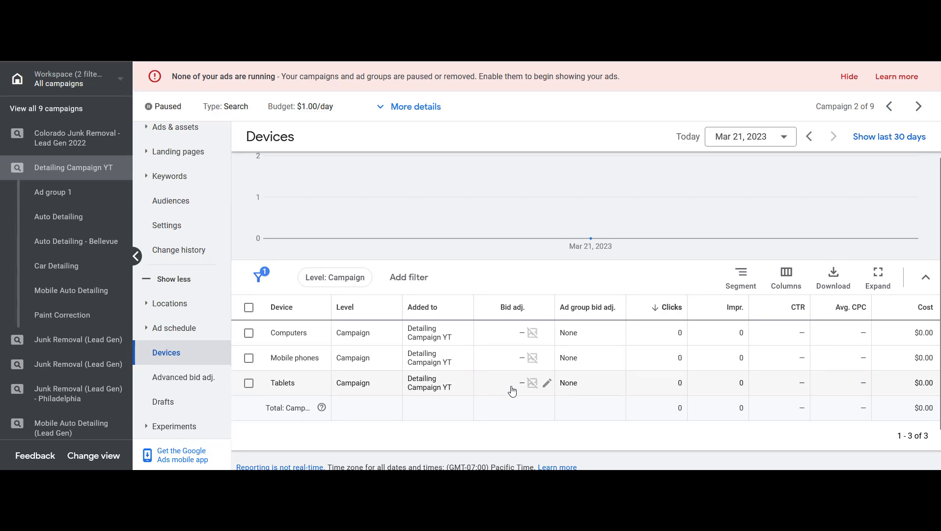
click(548, 384)
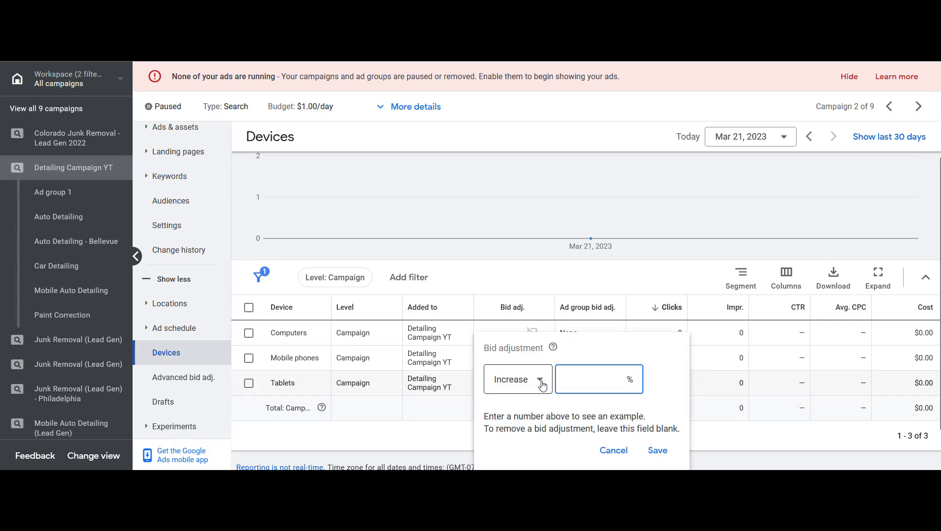
click(538, 380)
click(510, 418)
click(595, 377)
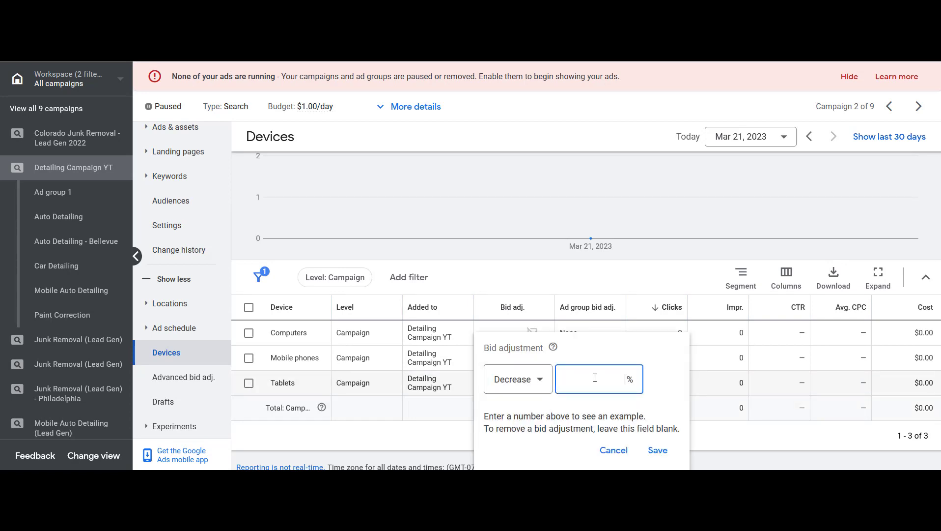
text(100)
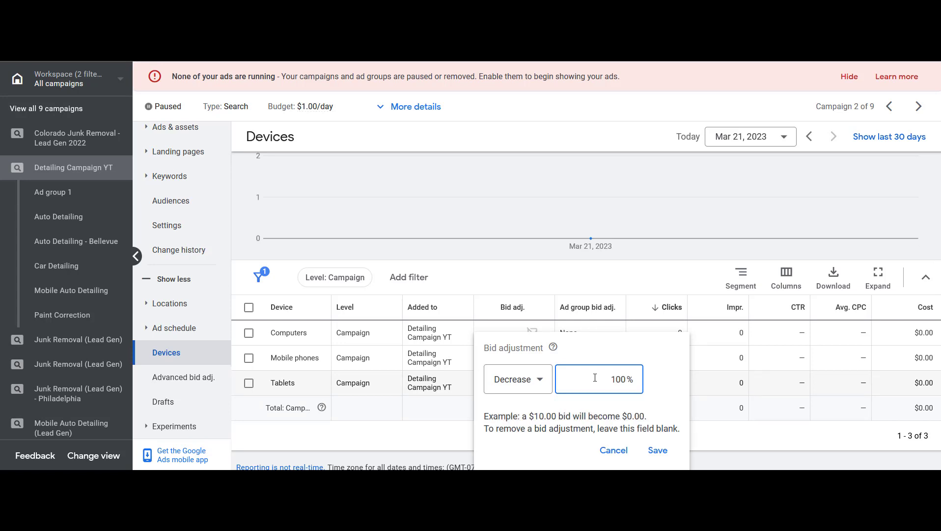
click(657, 450)
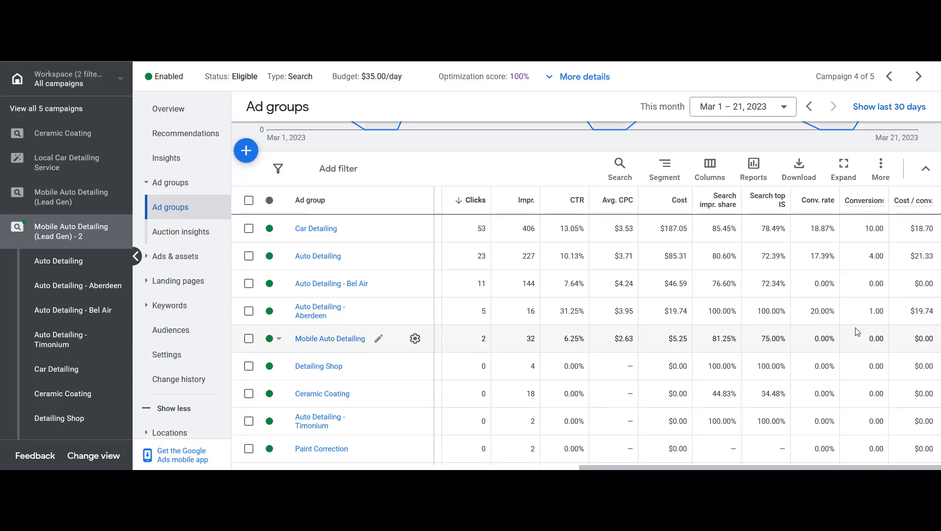
Examine the conversion rate, conversions and cost per conversion of the ad groups in another detailing campaign
mouse_move(810, 229)
mouse_down()
mouse_move(840, 229)
mouse_move(821, 228)
mouse_up()
click(810, 229)
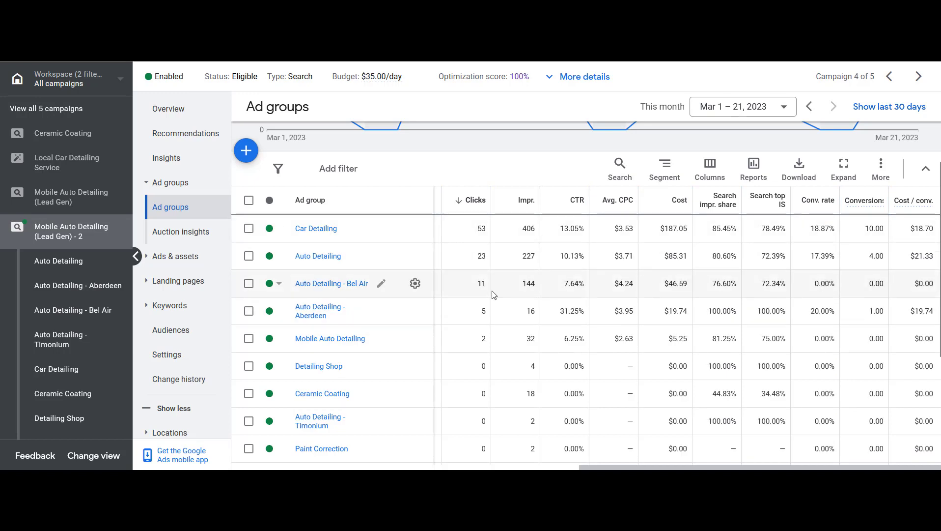
drag(814, 284, 836, 284)
click(803, 288)
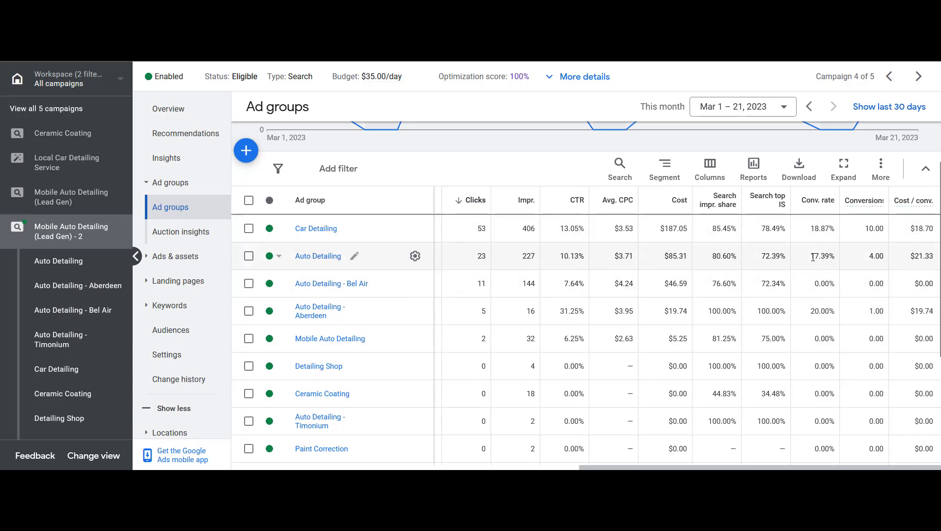
mouse_move(811, 229)
mouse_down()
mouse_move(838, 232)
mouse_move(823, 238)
mouse_up()
click(824, 233)
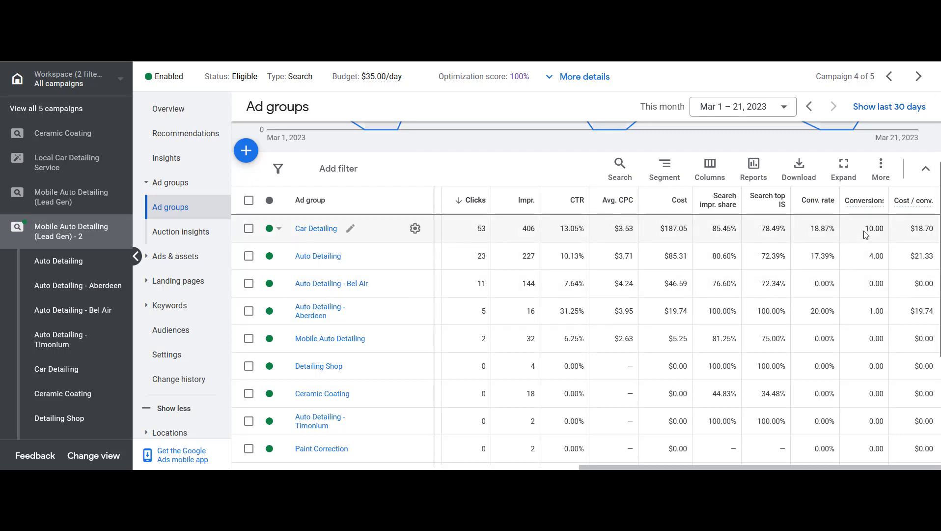
drag(865, 228, 887, 233)
click(886, 232)
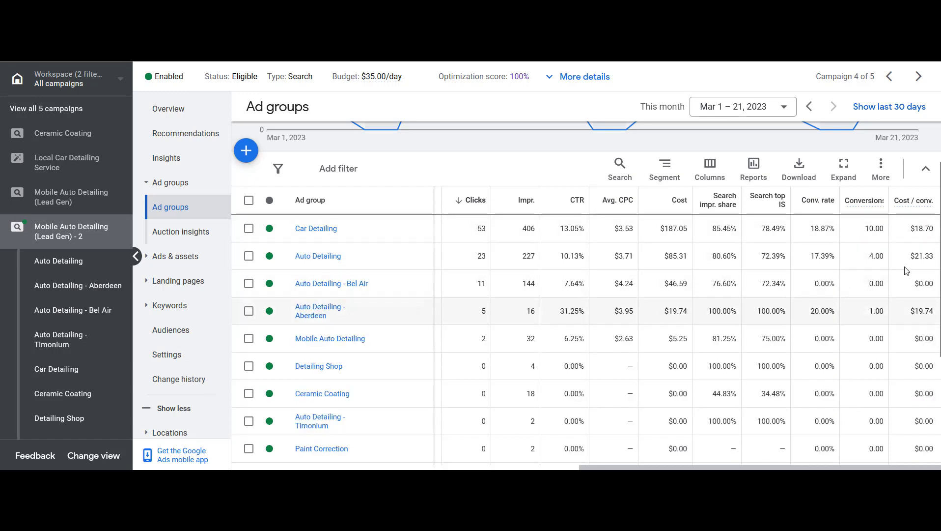
drag(910, 229, 939, 233)
click(910, 230)
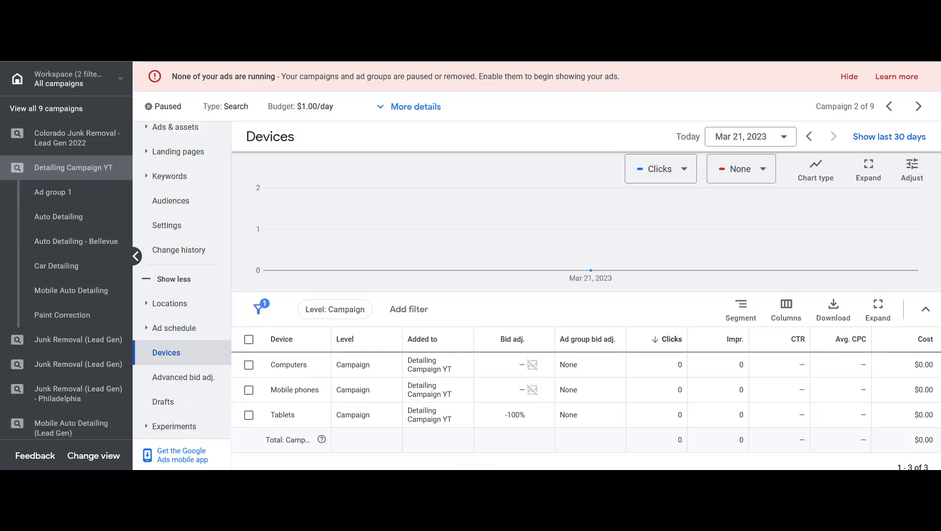
Return to Detailing Campaign YT, open Conversions and start a new conversion action
click(41, 168)
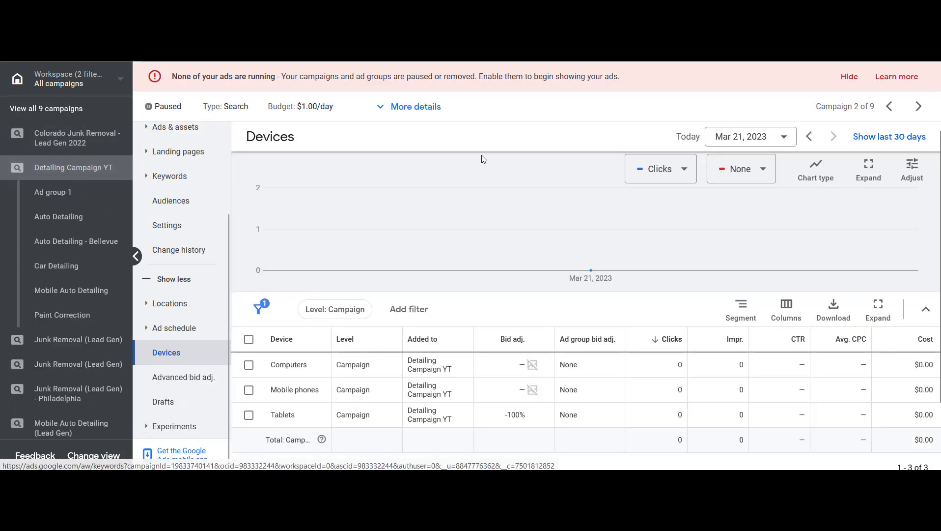
click(625, 49)
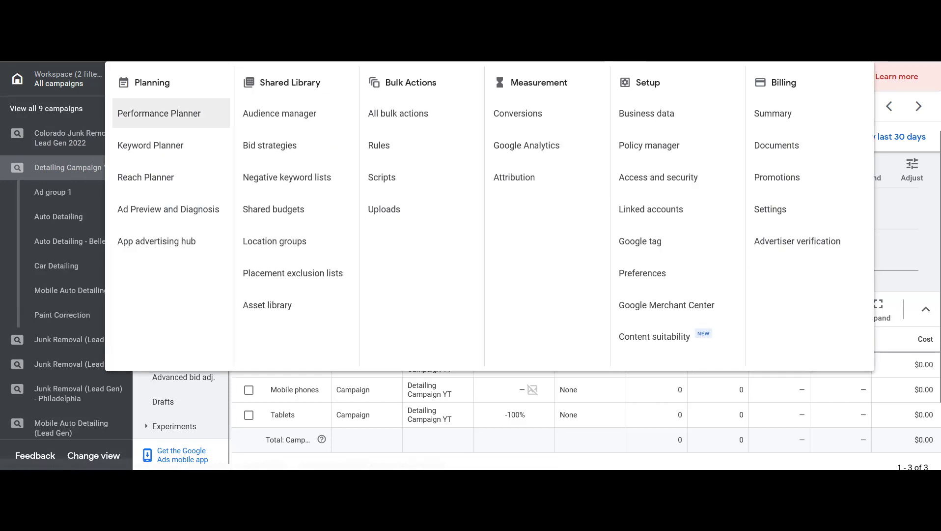
click(519, 118)
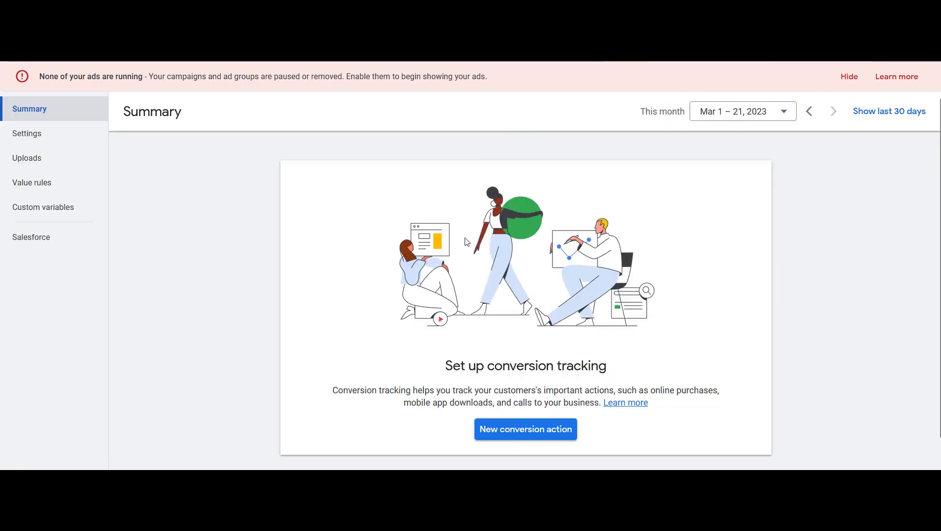
click(521, 434)
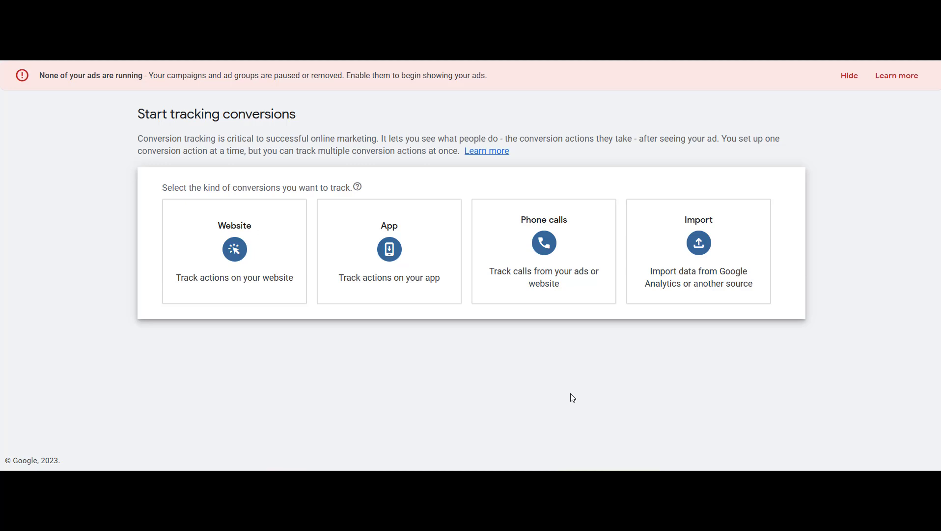
Choose phone call conversions tracking calls to a phone number on your website and continue
click(580, 219)
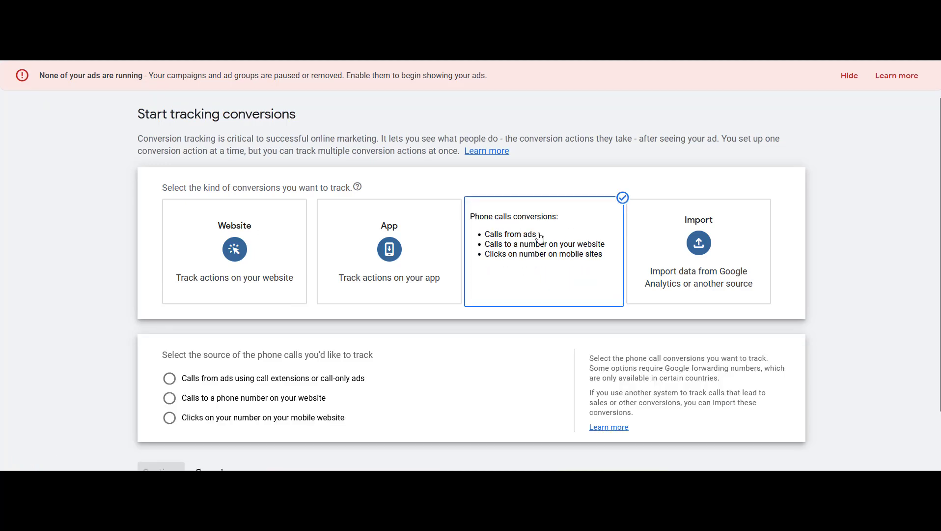
scroll(336, 294, down, 1)
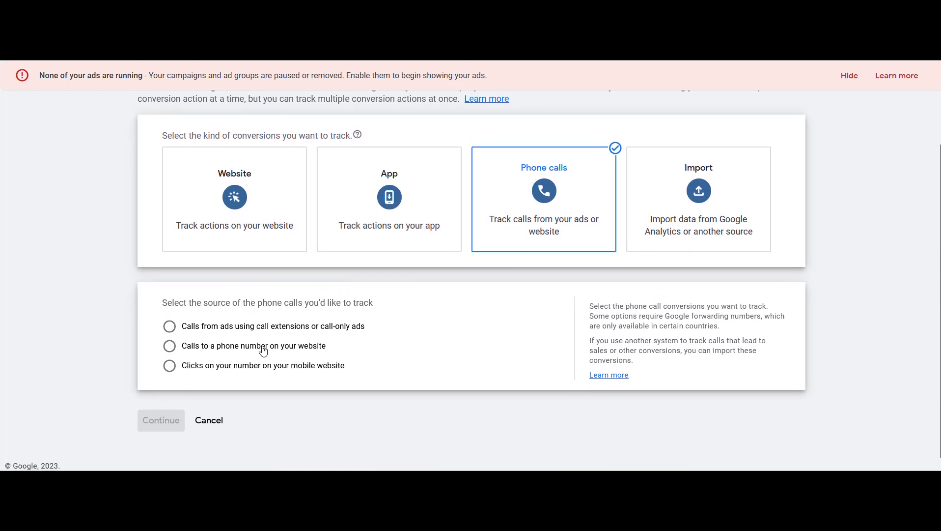
click(169, 346)
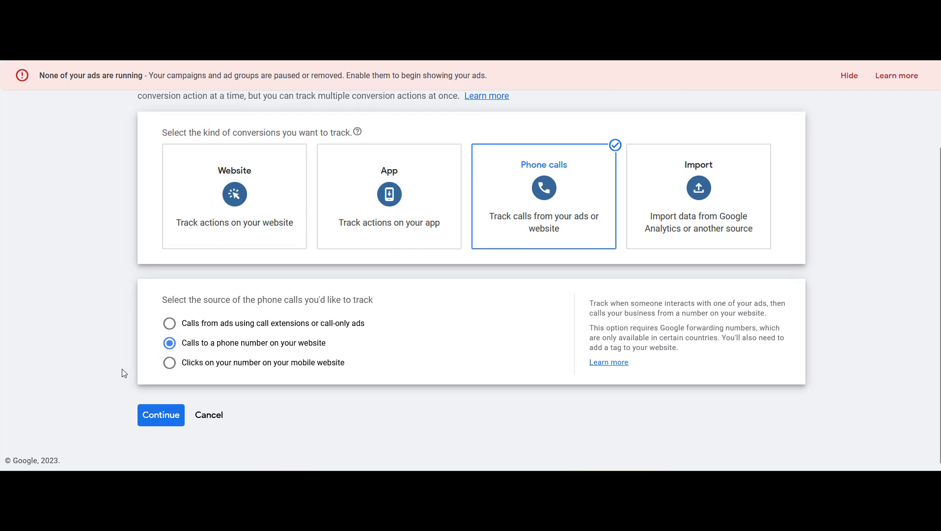
click(167, 418)
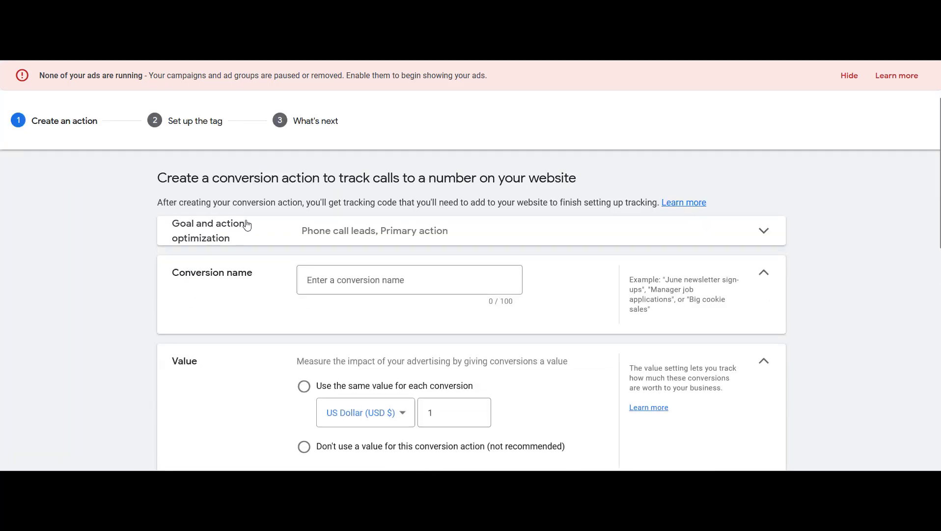
Name the conversion action Landing Page Phone Calls and choose not to use a value for it
scroll(418, 250, down, 1)
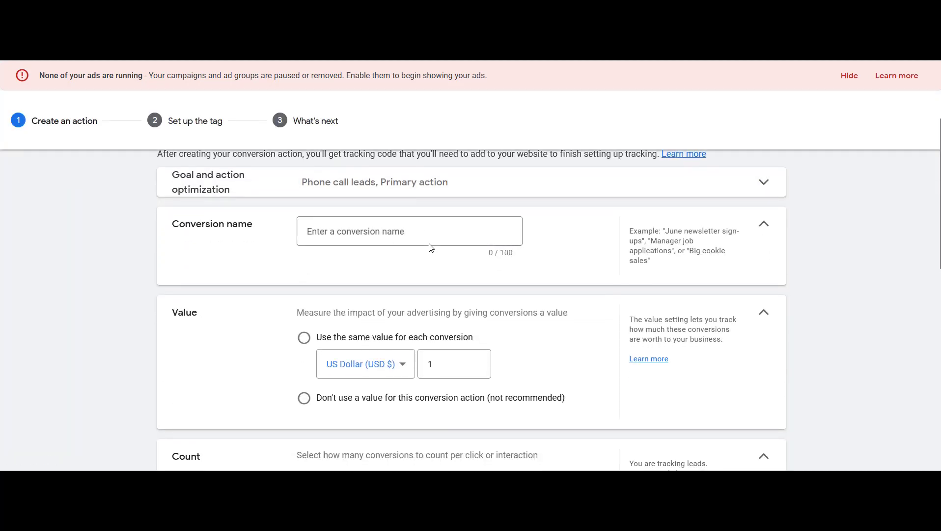
click(426, 234)
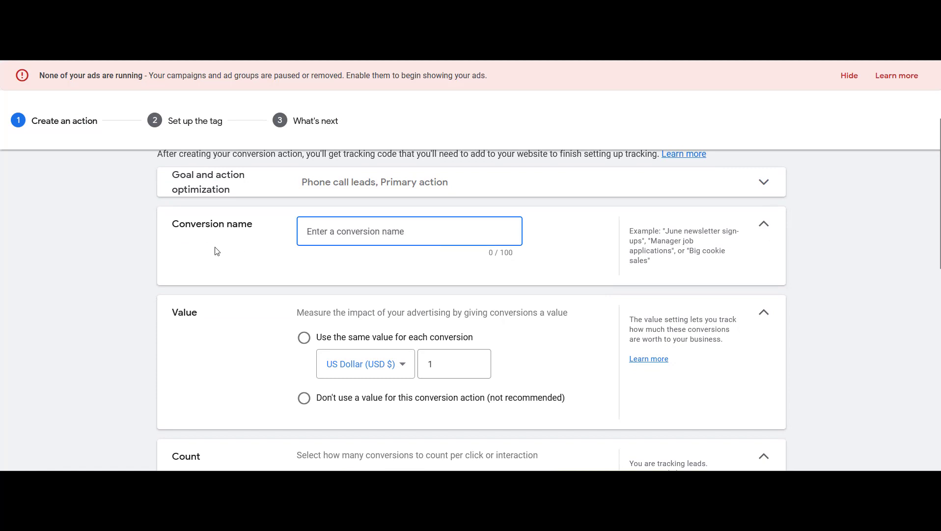
text(Landing Page Phone Calls)
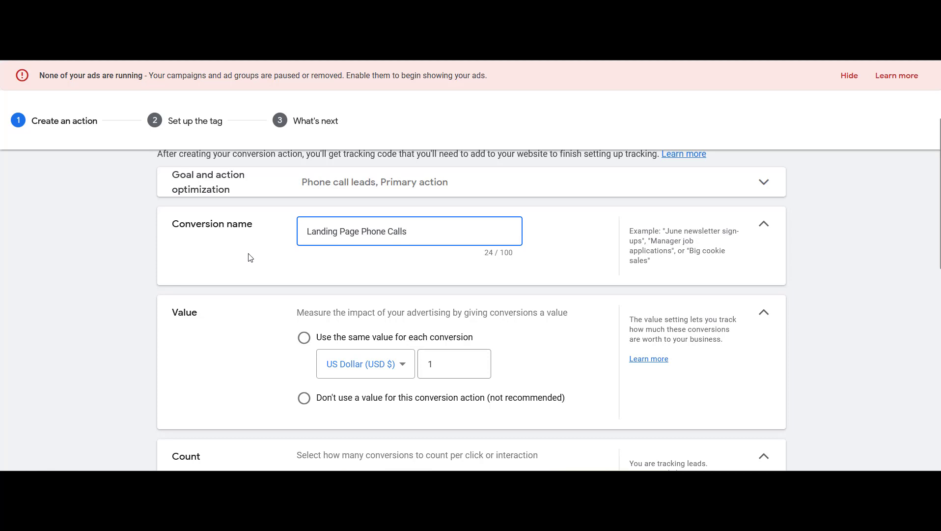
scroll(248, 256, down, 1)
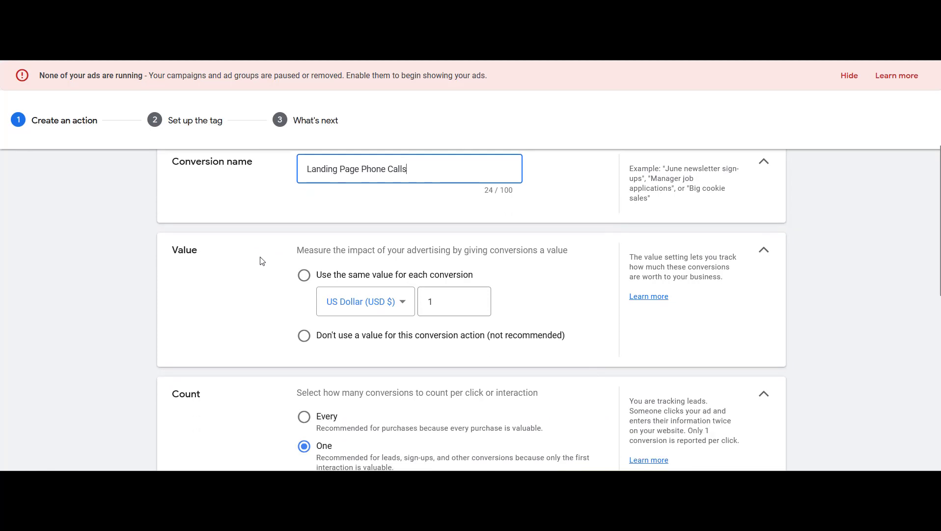
click(303, 336)
Enter the business phone number as the destination number and copy the same number into the display number field
scroll(265, 315, down, 1)
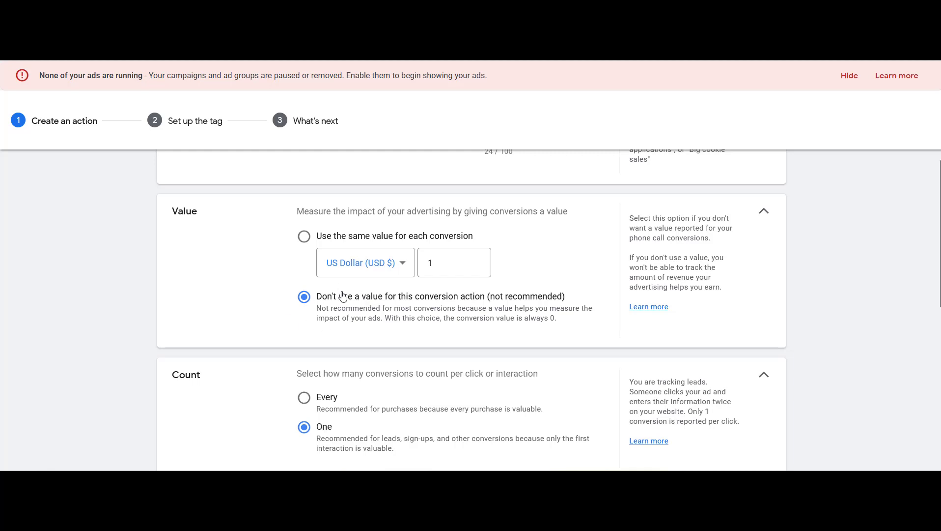
scroll(287, 294, down, 2)
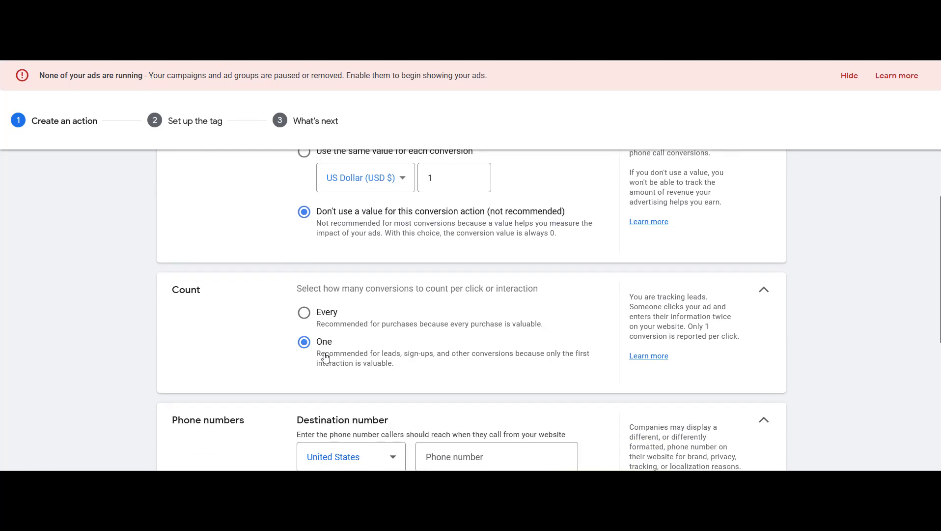
scroll(283, 355, down, 1)
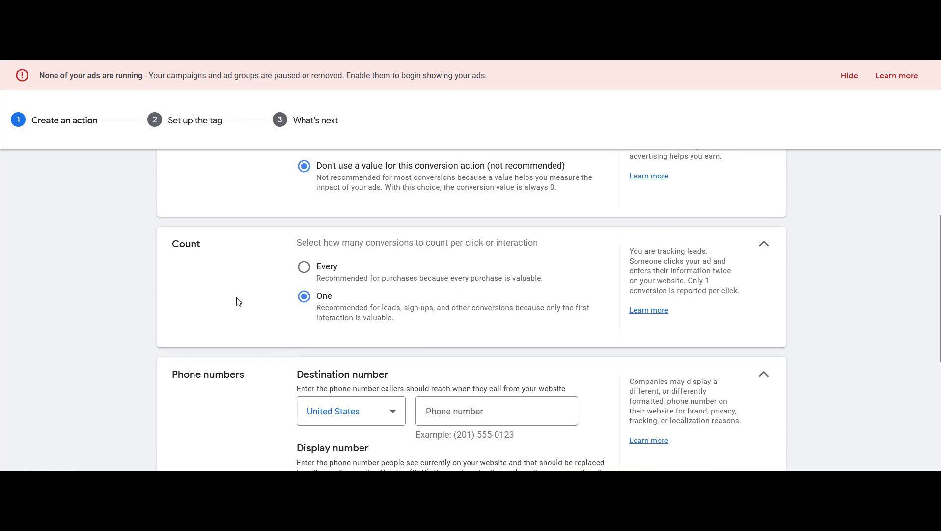
scroll(238, 301, down, 2)
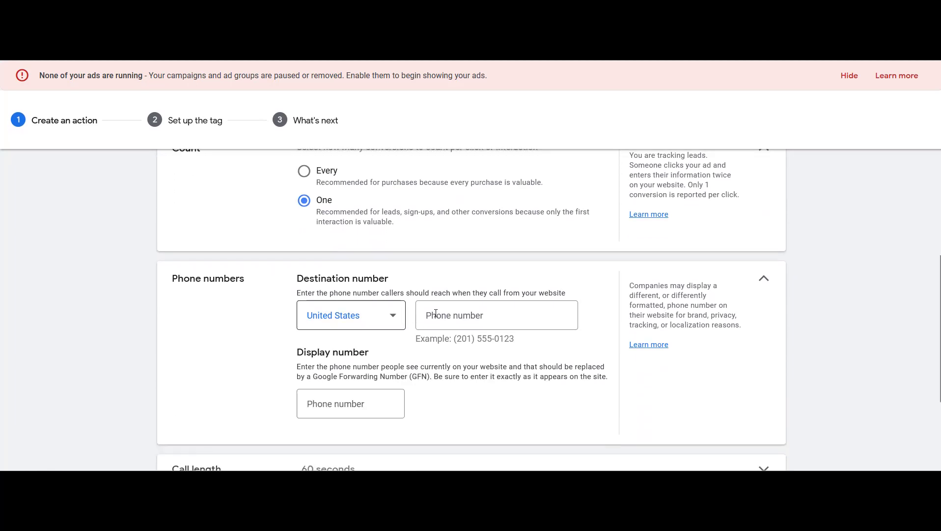
click(476, 313)
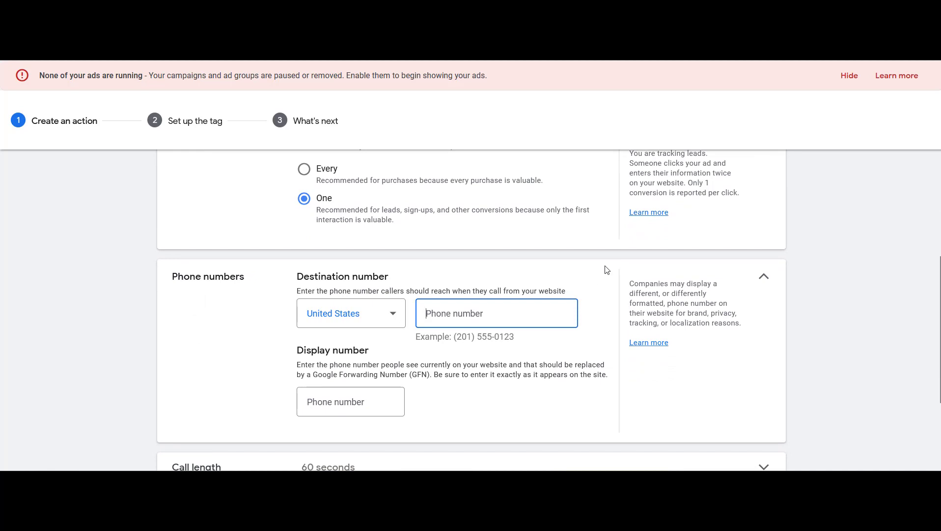
text((55)
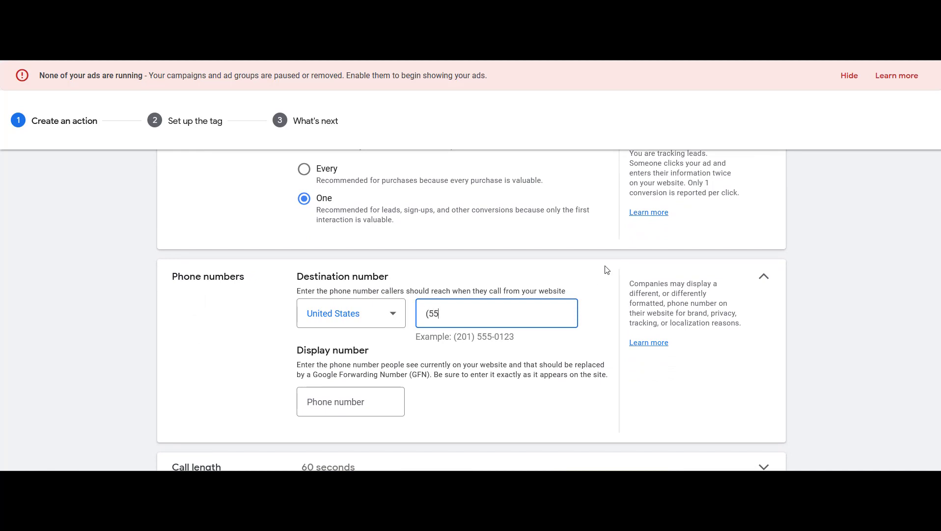
text(5) 555-5555)
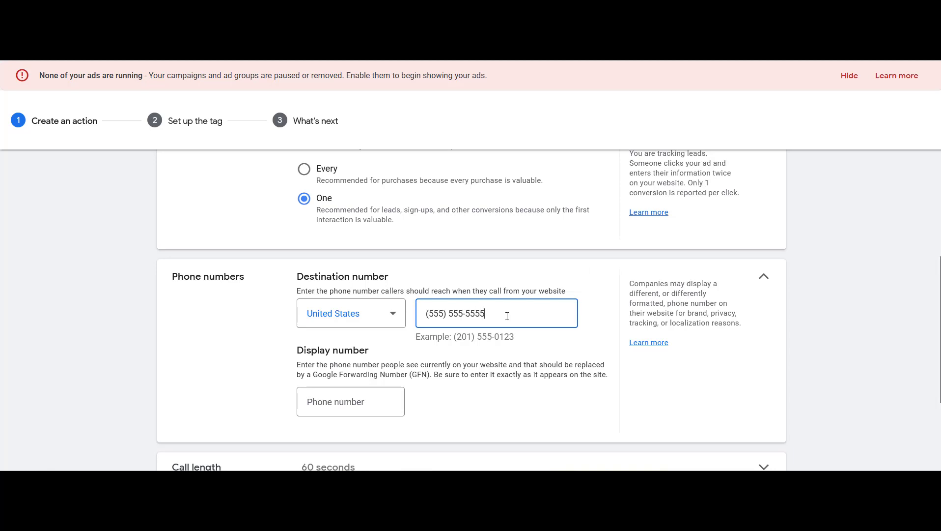
drag(506, 316, 379, 312)
key(ctrl+c)
click(381, 401)
key(ctrl+v)
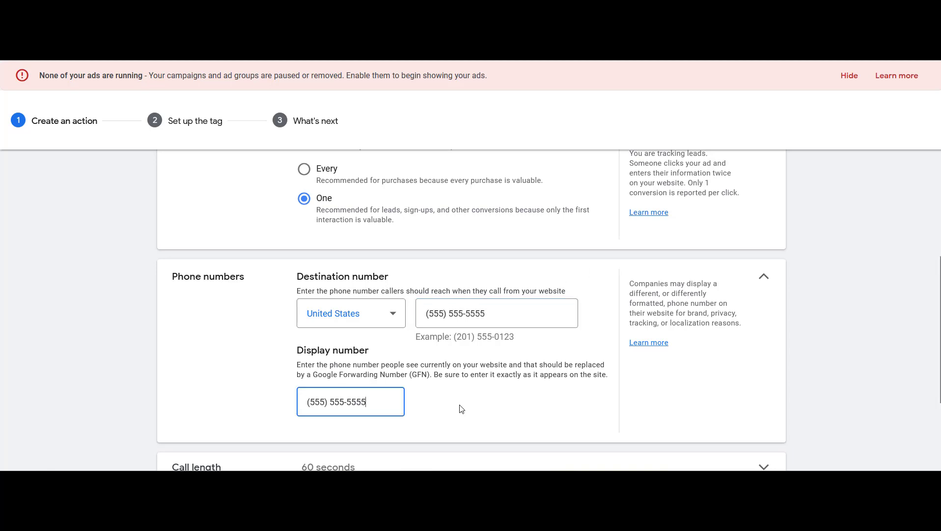
Set the minimum call length for the conversion to 25 seconds
click(493, 356)
scroll(493, 355, down, 1)
scroll(473, 304, down, 3)
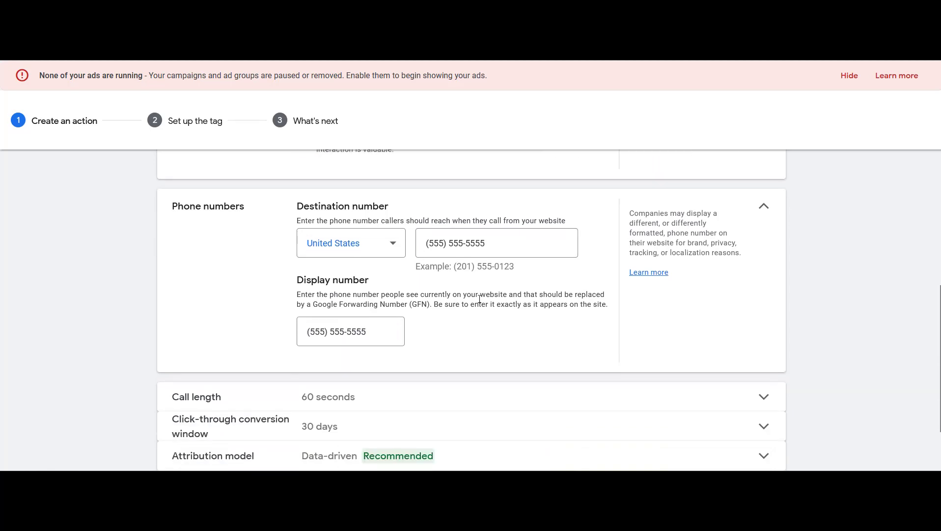
click(463, 339)
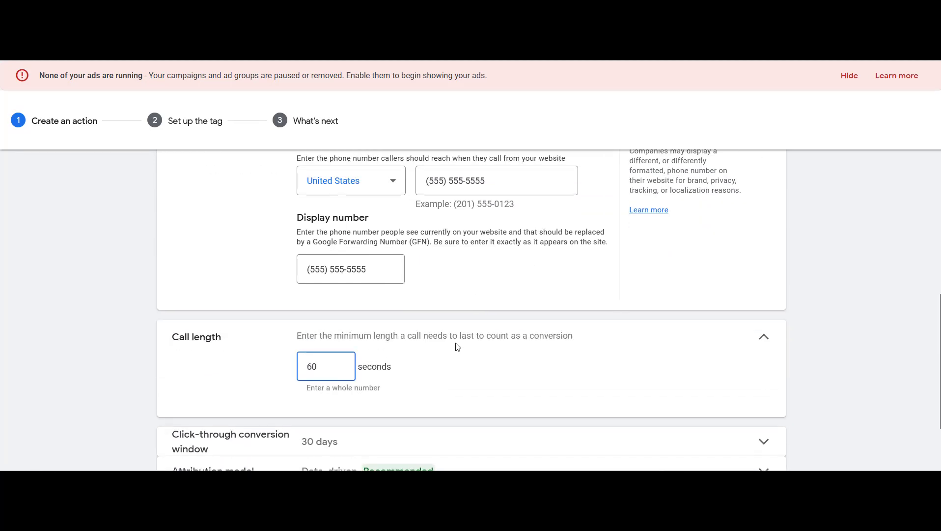
double_click(330, 366)
text(25)
click(469, 369)
click(765, 338)
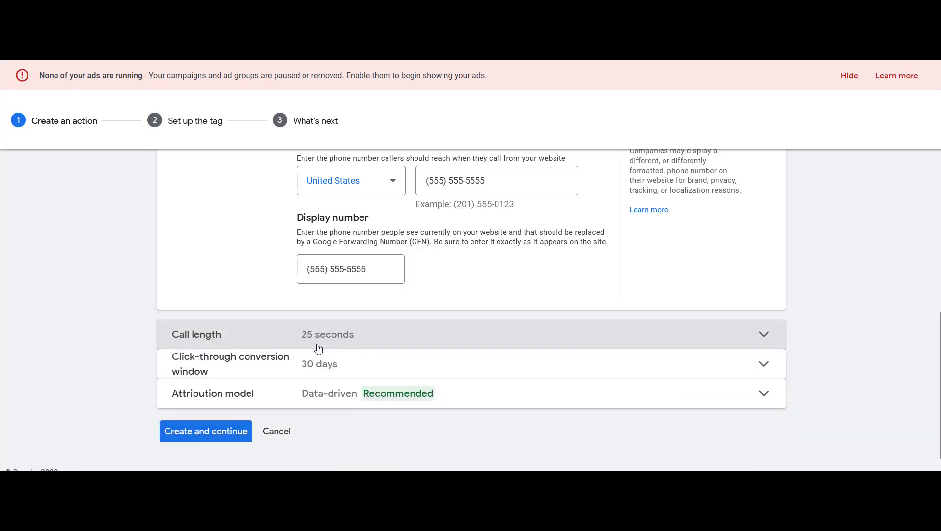
Create the conversion action and choose to install the tag yourself
click(224, 433)
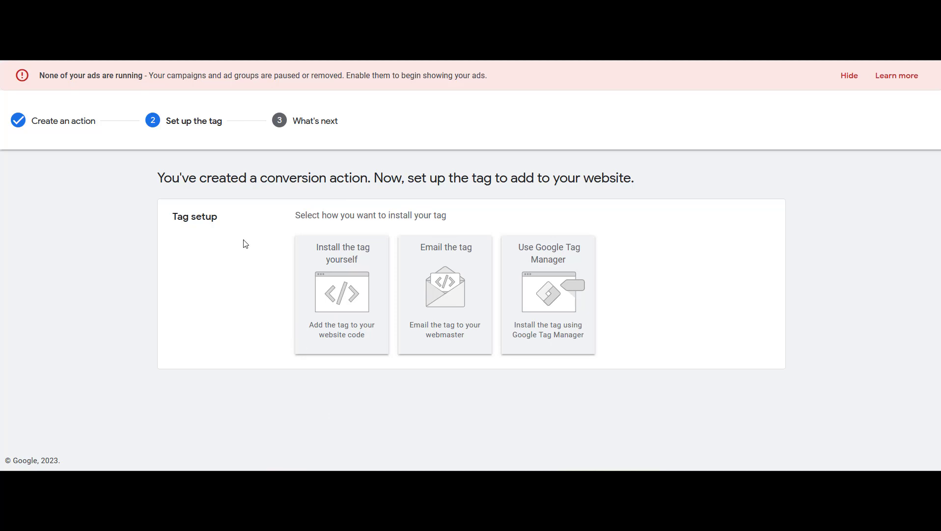
click(354, 307)
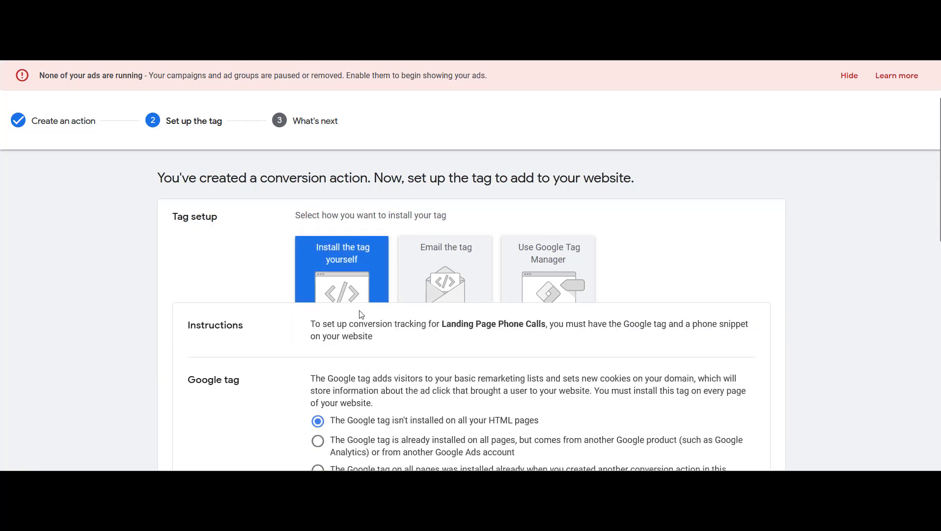
Copy the Google tag code for pasting into the website's head section
scroll(373, 280, down, 4)
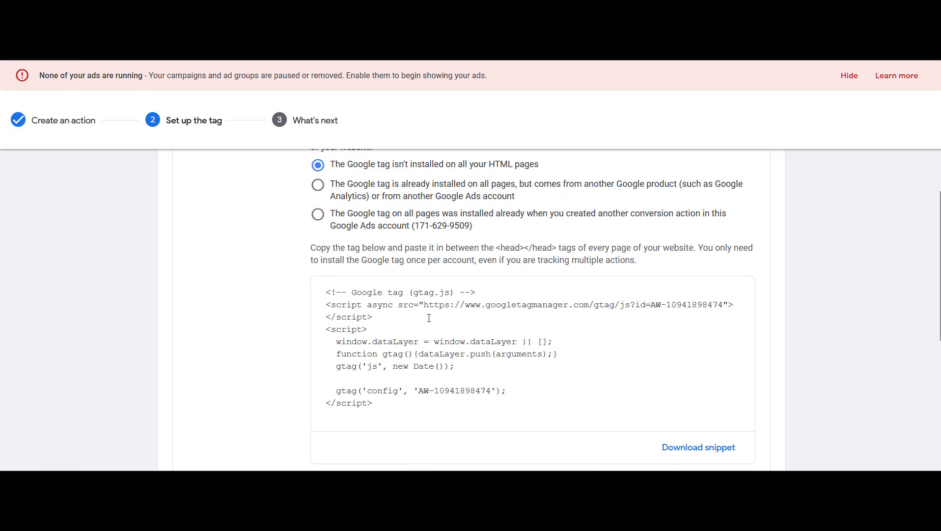
scroll(383, 329, down, 1)
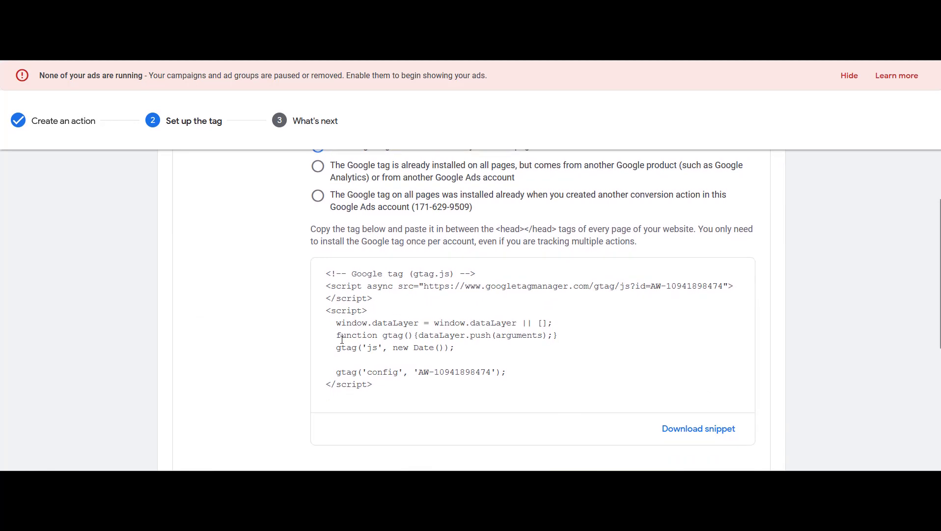
scroll(366, 287, up, 1)
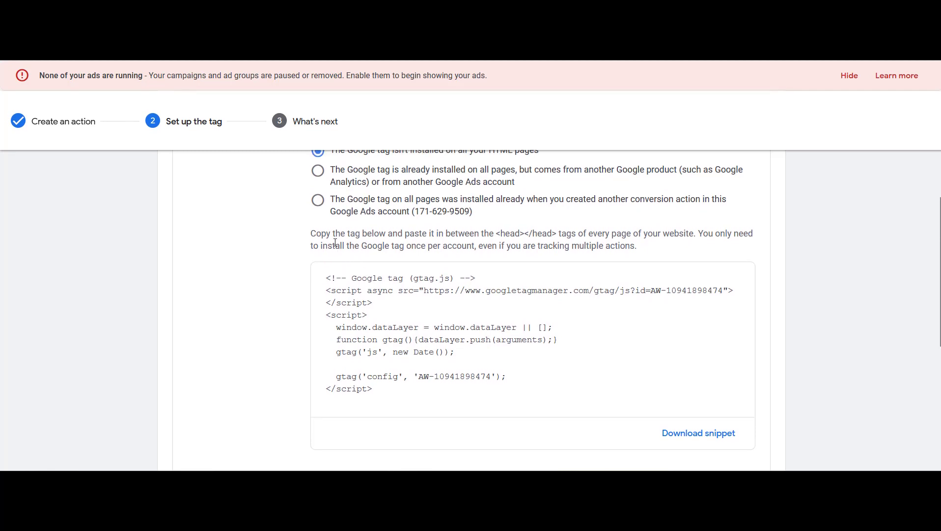
drag(314, 232, 647, 245)
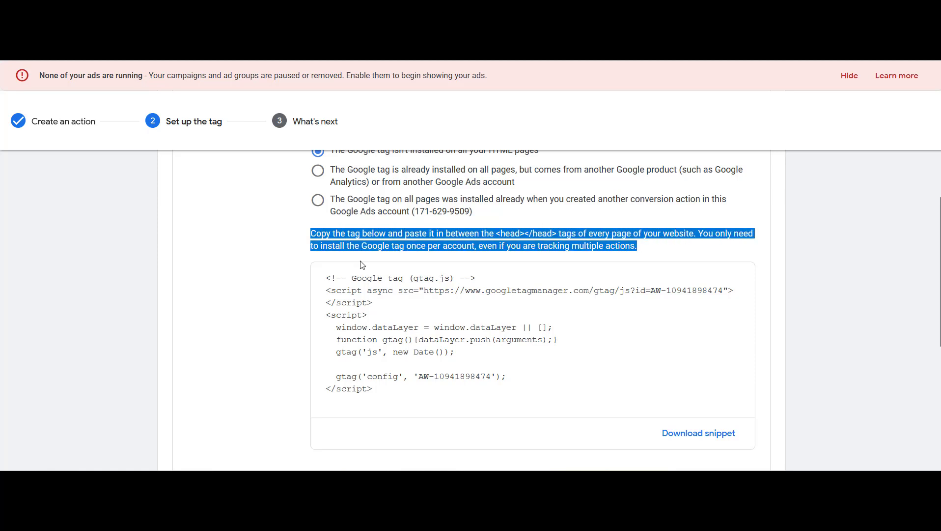
click(381, 339)
right_click(375, 339)
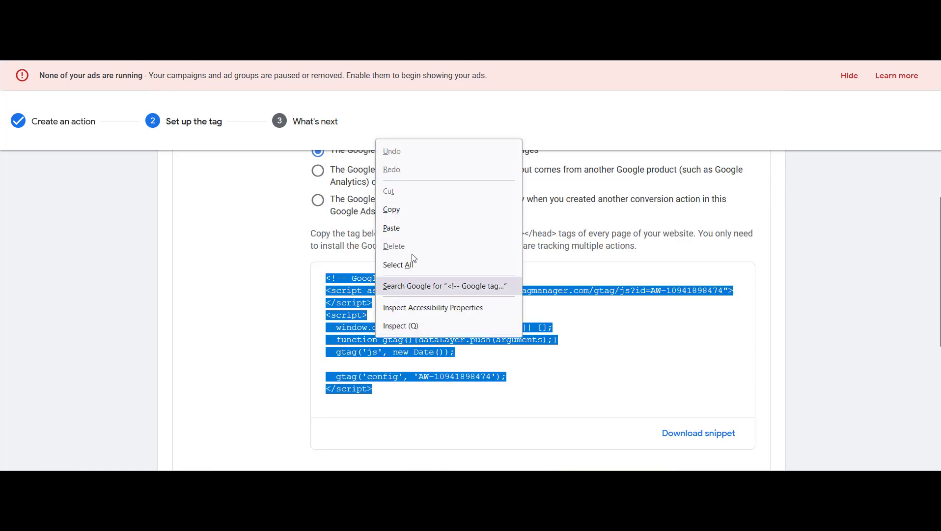
click(416, 210)
Highlight the instruction to paste the tag between the head tags of every page
drag(311, 234, 638, 246)
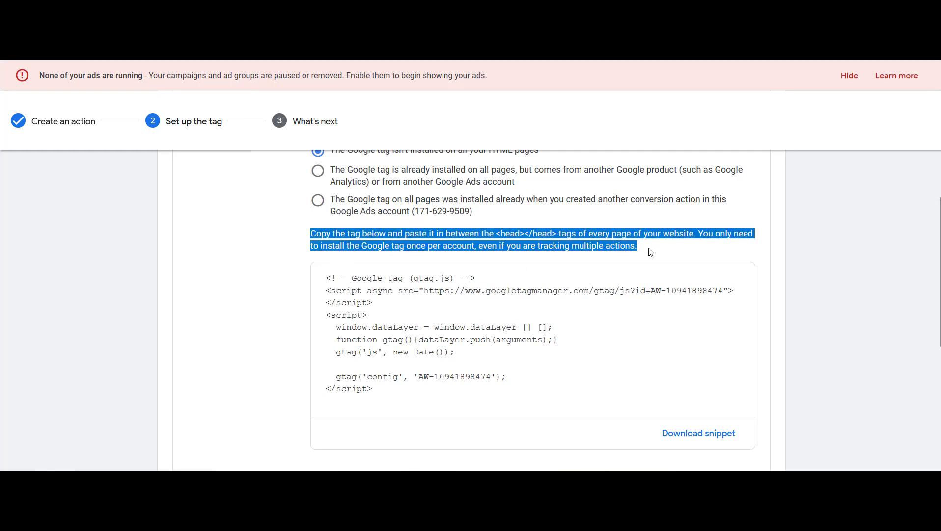
click(542, 247)
drag(497, 234, 566, 234)
click(643, 250)
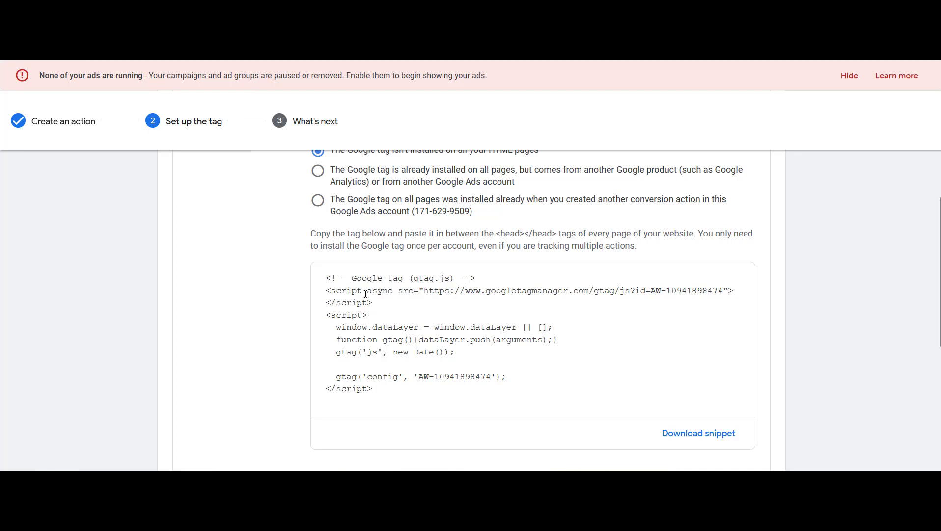
Copy the phone snippet code and finish the Landing Page Phone Calls conversion setup
scroll(388, 325, down, 5)
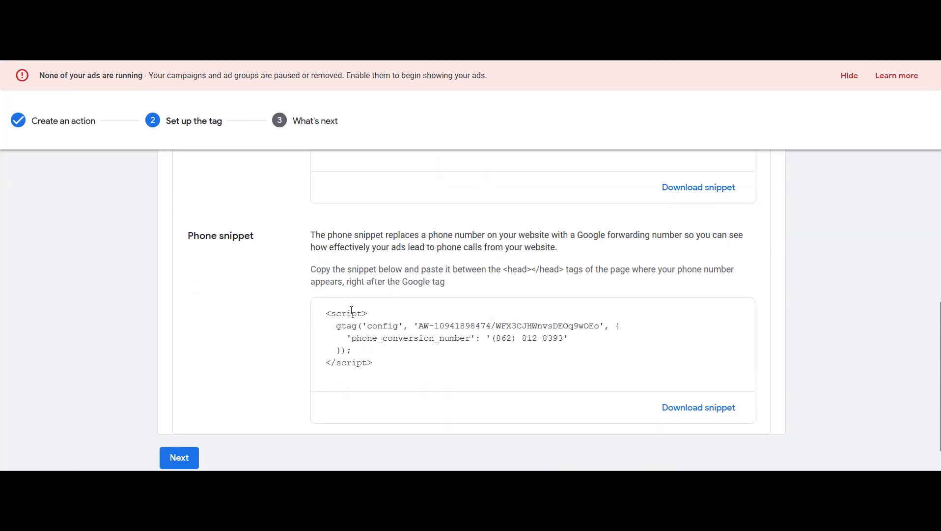
click(372, 356)
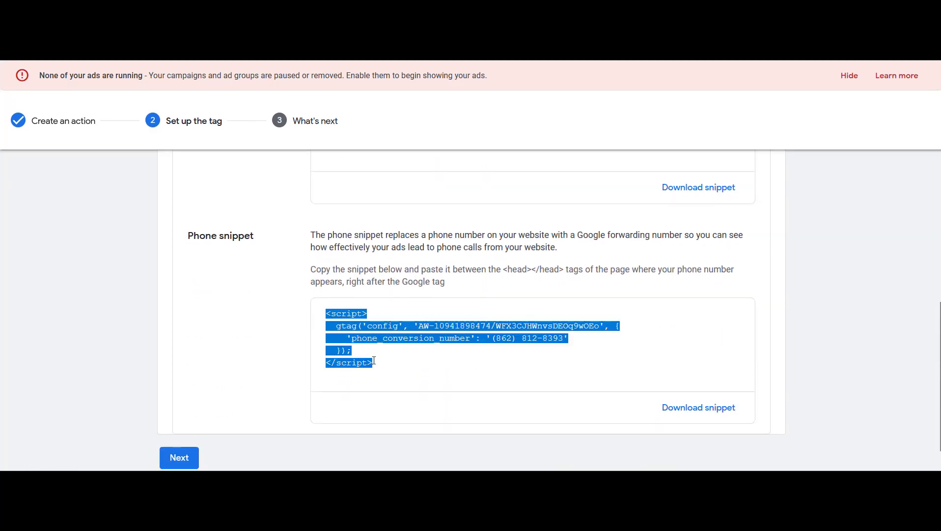
right_click(363, 320)
click(400, 191)
click(273, 285)
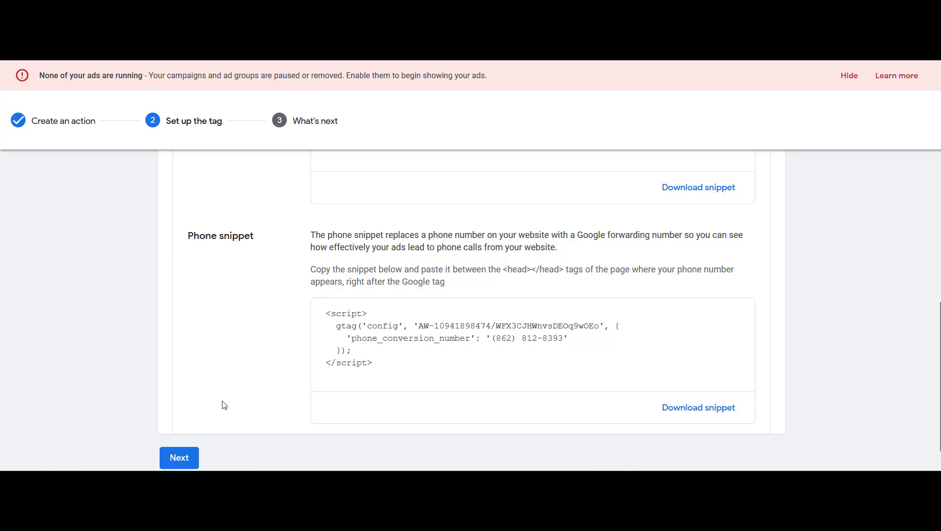
click(183, 458)
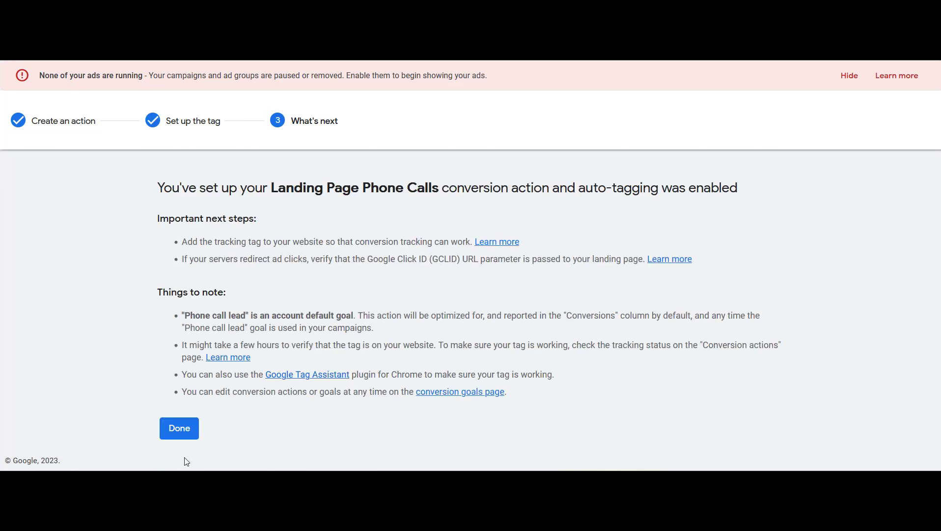
click(189, 433)
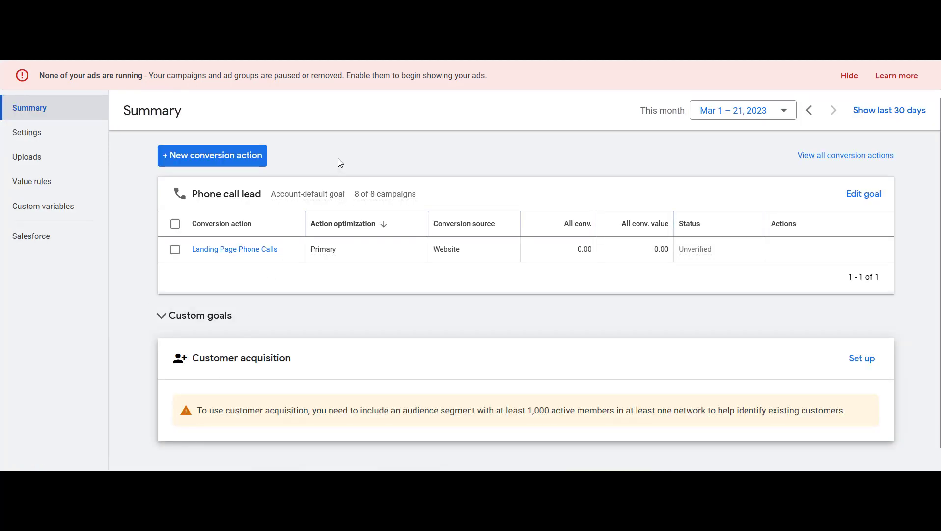
click(255, 161)
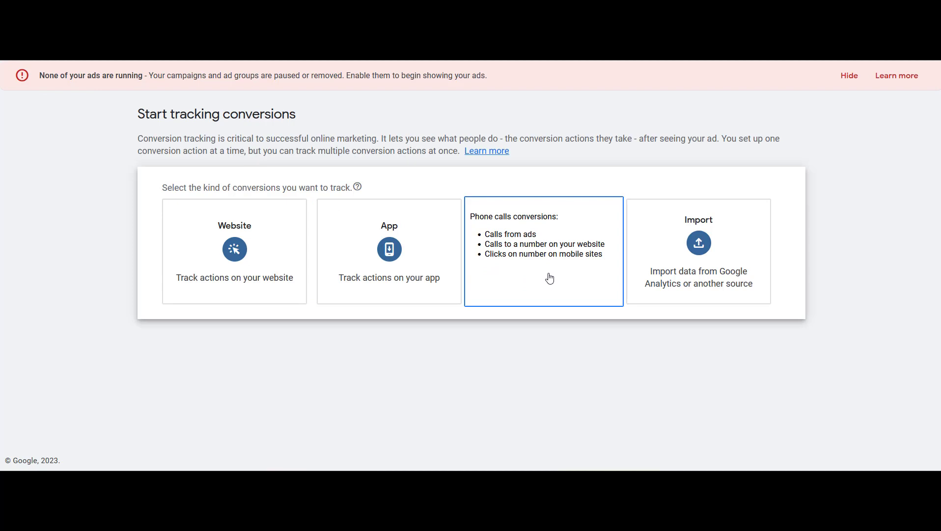
click(561, 246)
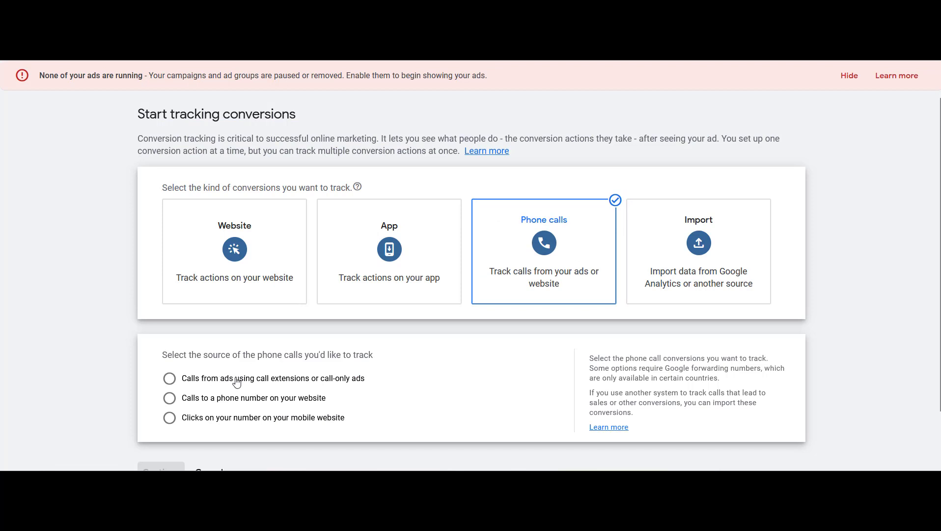
click(173, 383)
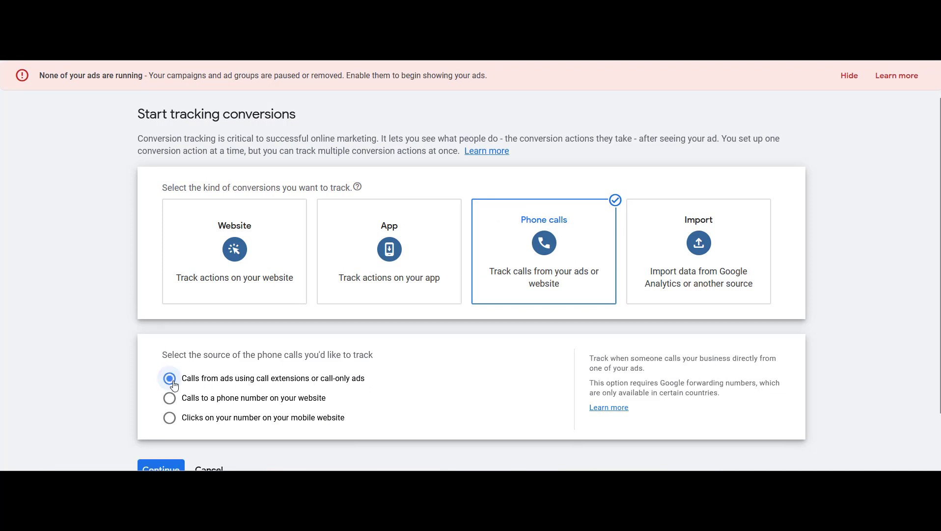
scroll(135, 430, down, 2)
click(158, 425)
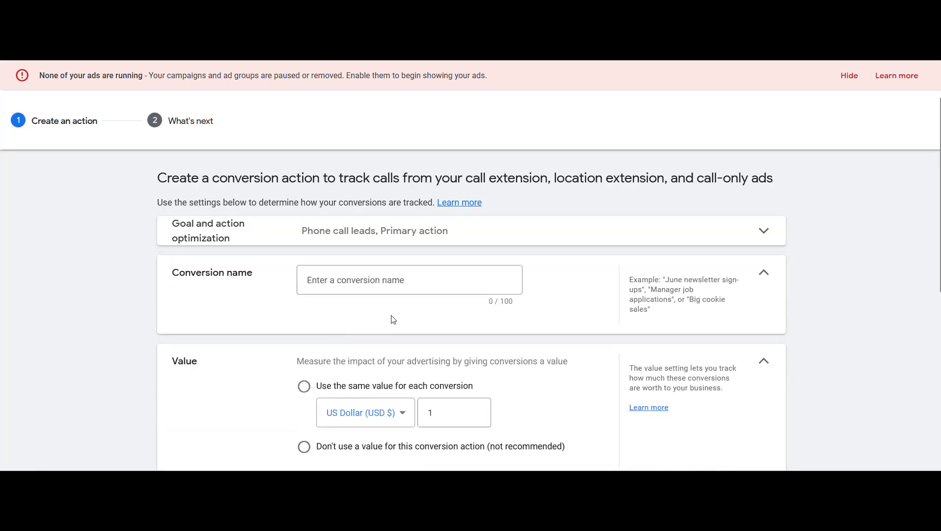
click(395, 281)
scroll(338, 361, down, 2)
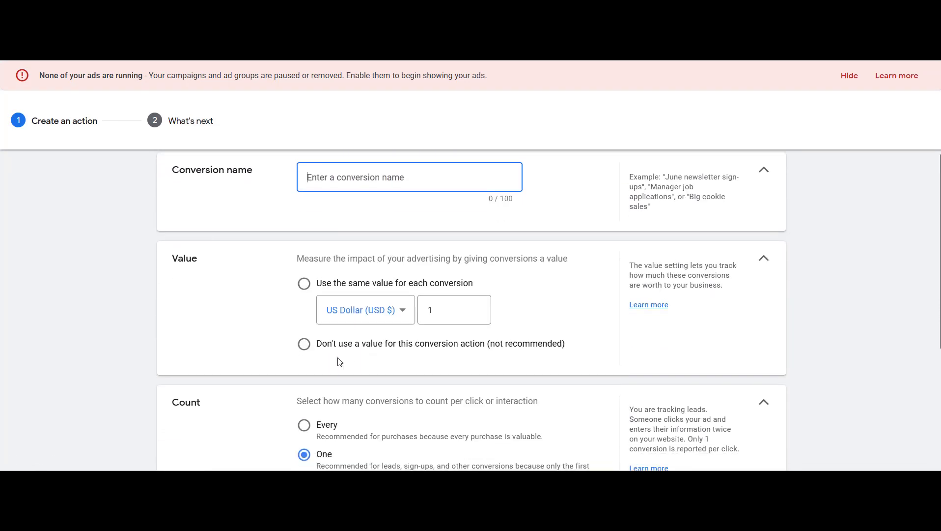
scroll(388, 349, down, 3)
scroll(439, 327, down, 2)
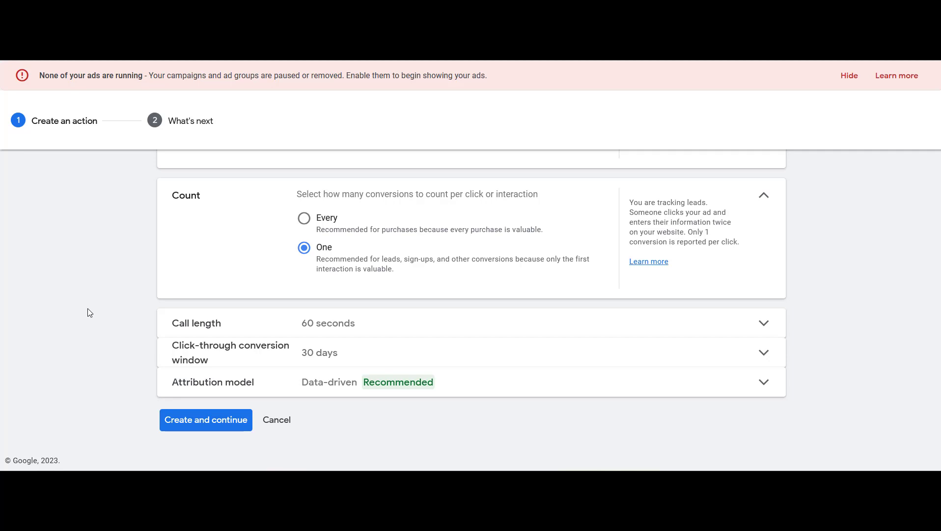
scroll(87, 308, up, 5)
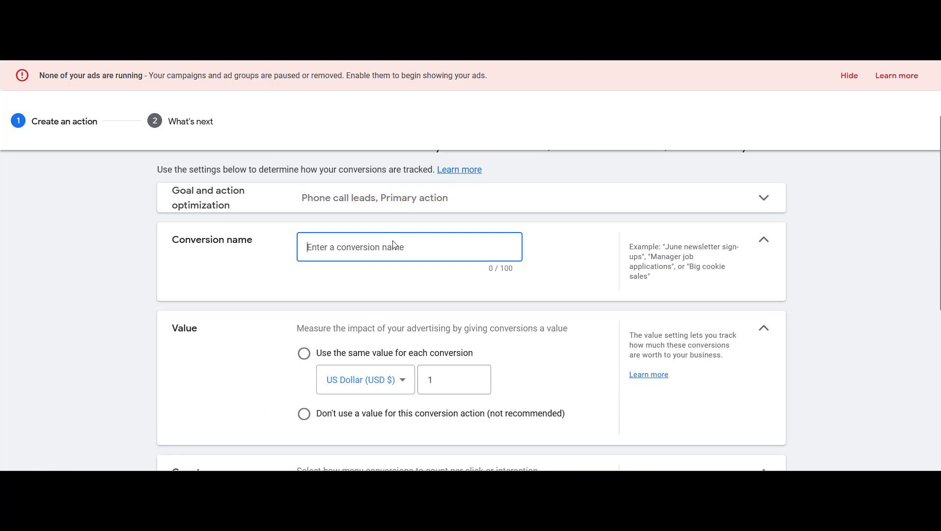
scroll(393, 246, down, 4)
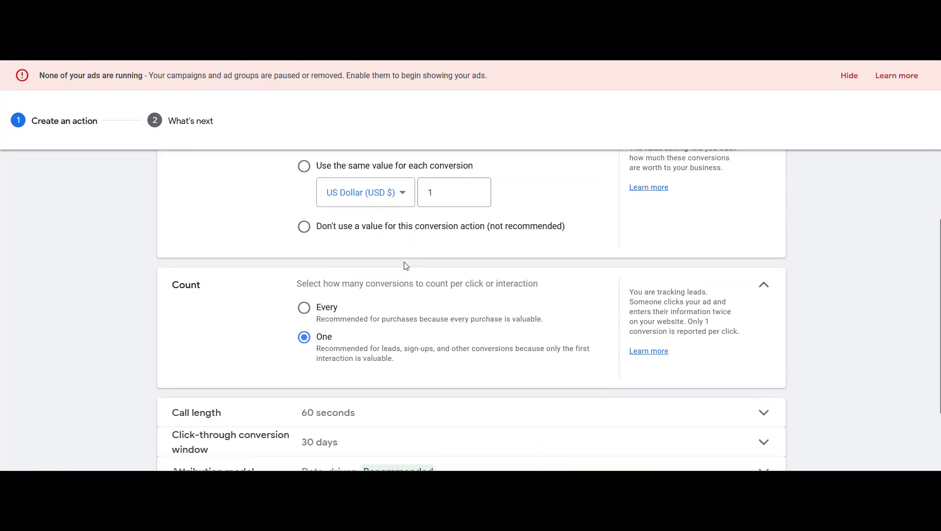
scroll(405, 265, down, 2)
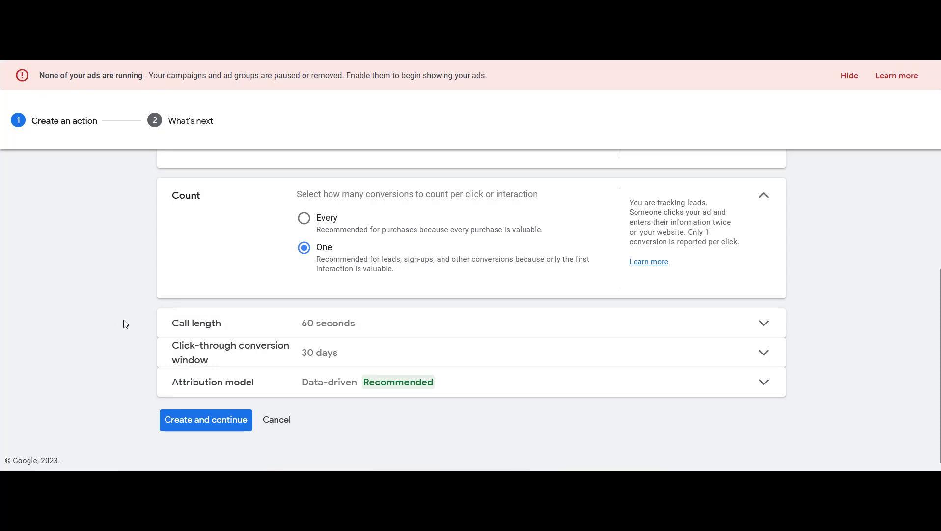
scroll(124, 321, up, 6)
scroll(238, 385, down, 6)
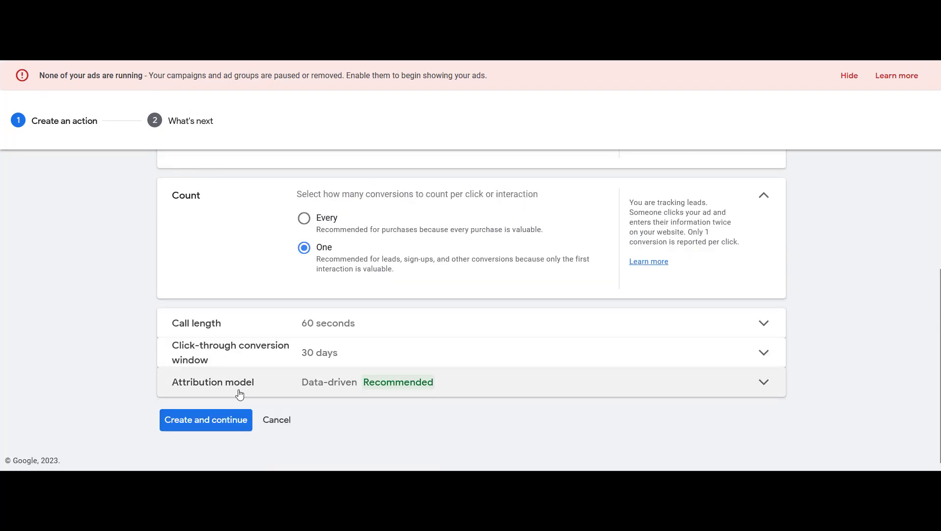
click(274, 419)
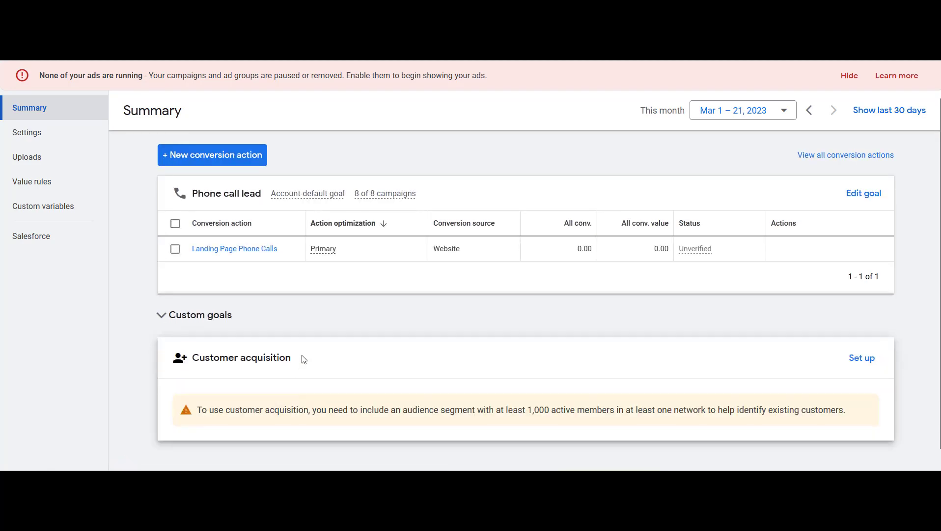
Start a new conversion action and examine the landing page's quote form and its thank-you page
click(242, 156)
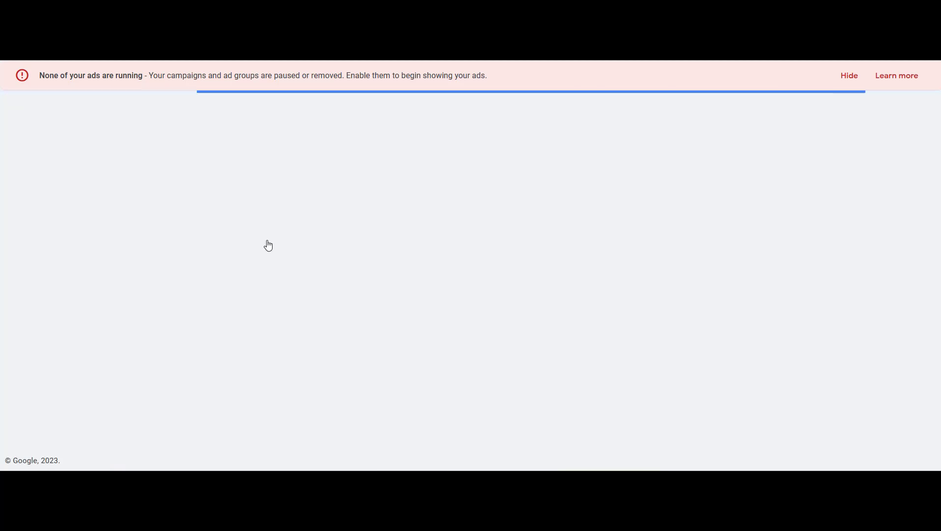
mouse_move(270, 262)
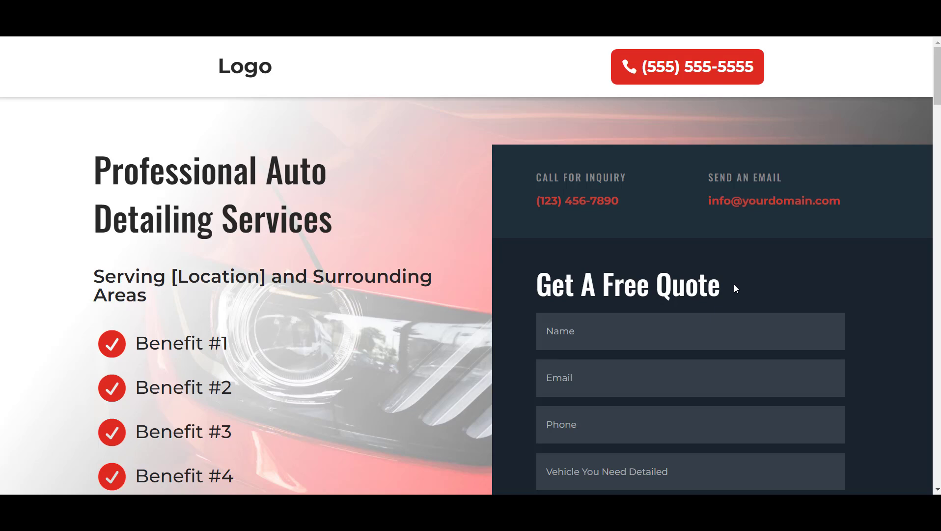
scroll(735, 288, down, 2)
scroll(502, 231, up, 2)
scroll(418, 225, down, 3)
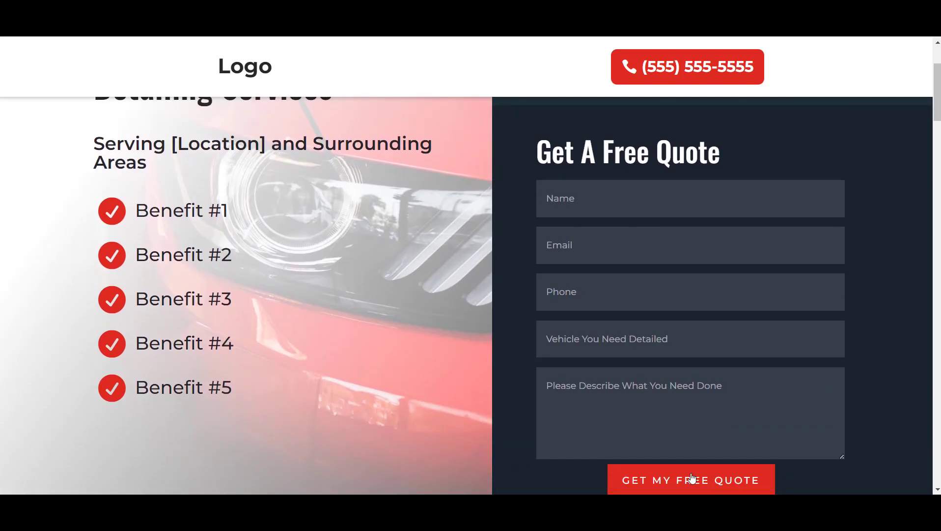
scroll(515, 322, down, 1)
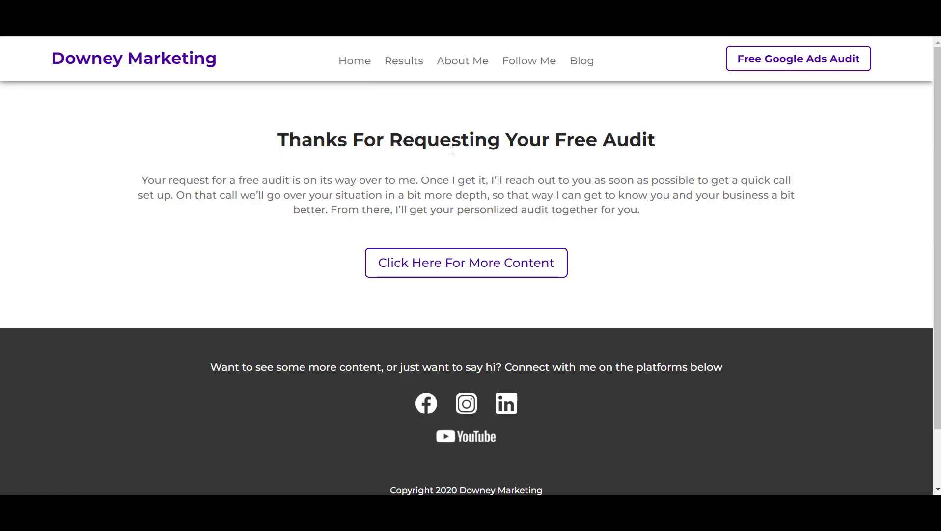
drag(663, 140, 258, 142)
drag(132, 179, 657, 220)
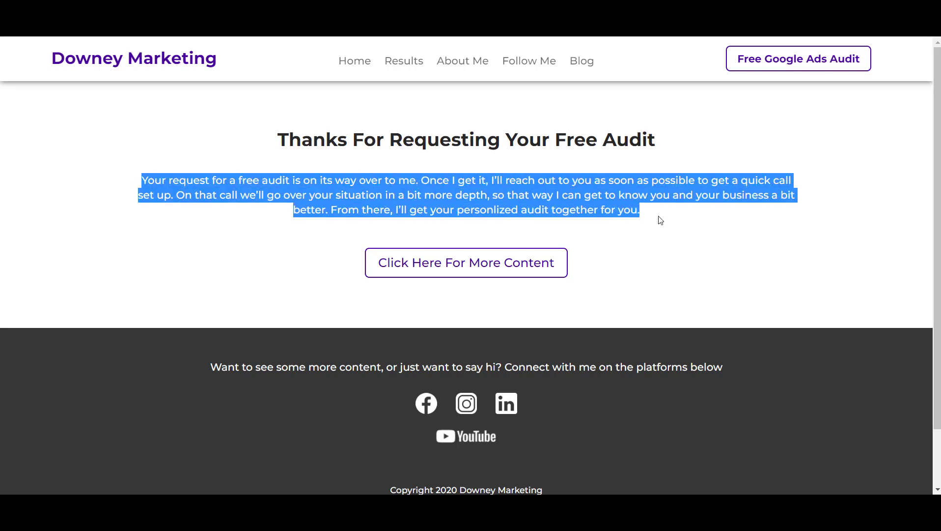
click(657, 222)
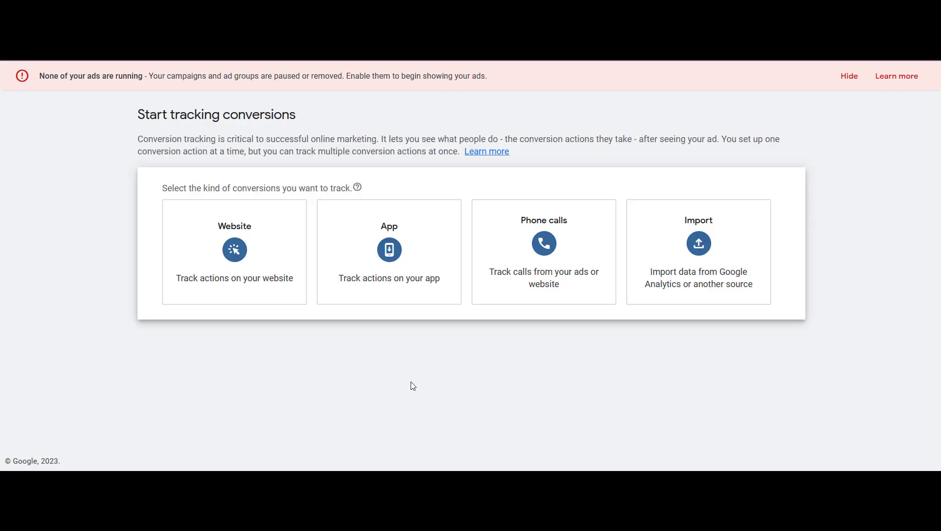
click(275, 257)
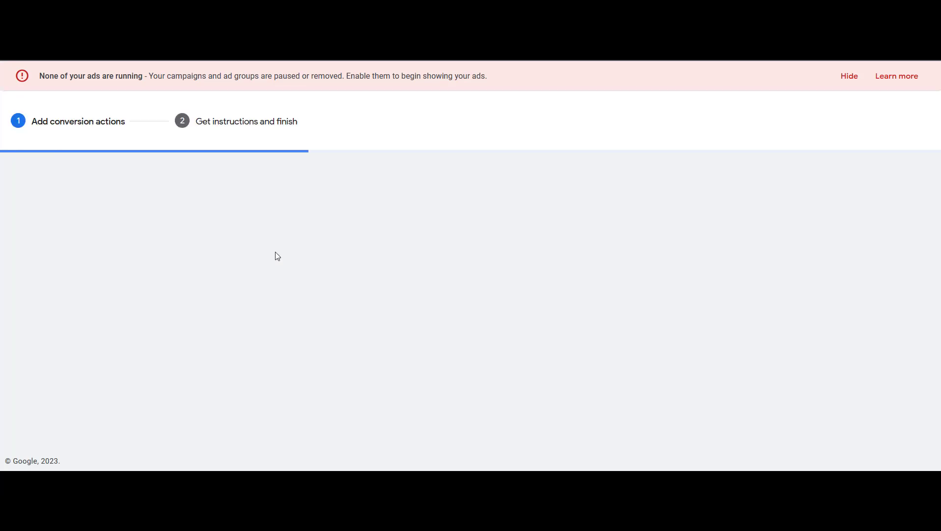
click(338, 279)
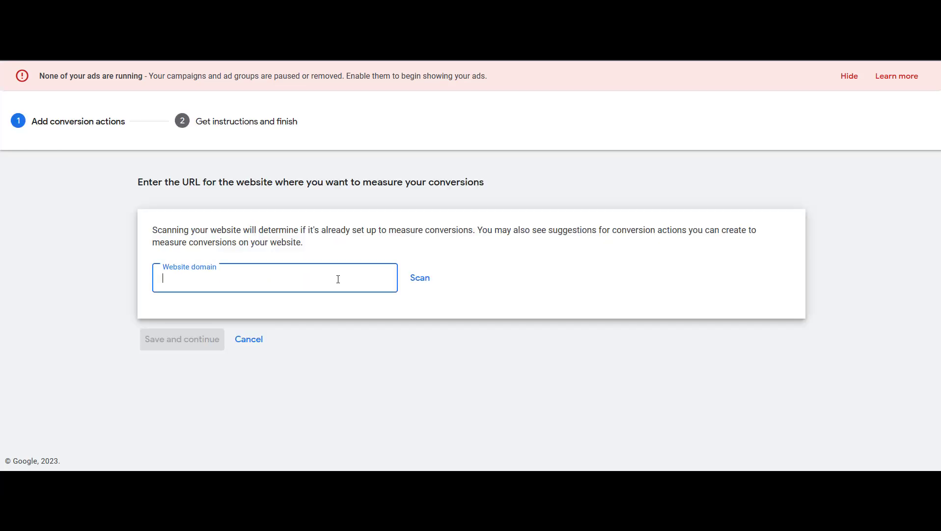
text(http)
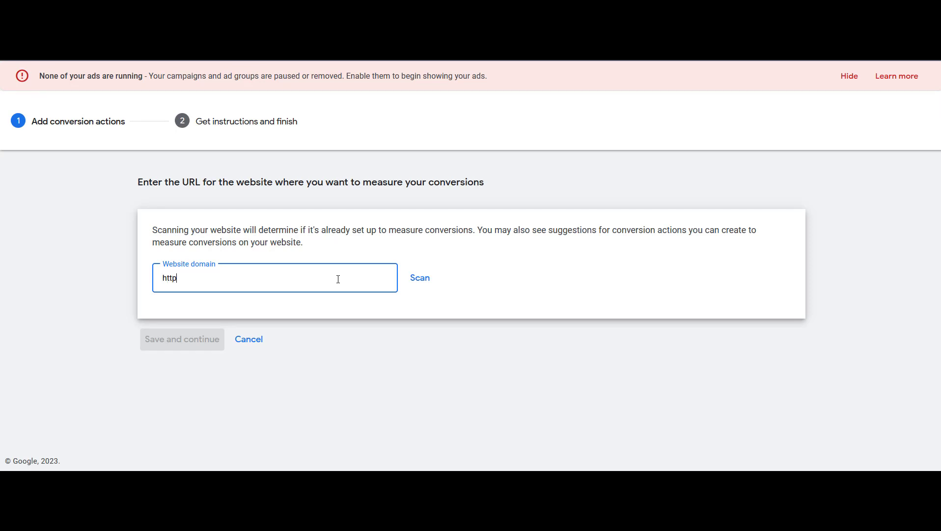
text(s://downeymarketing.com)
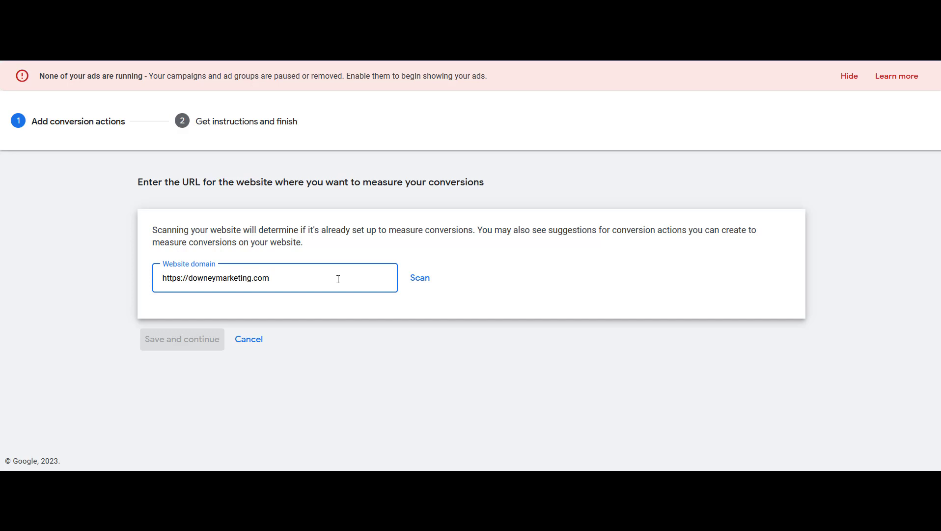
click(419, 281)
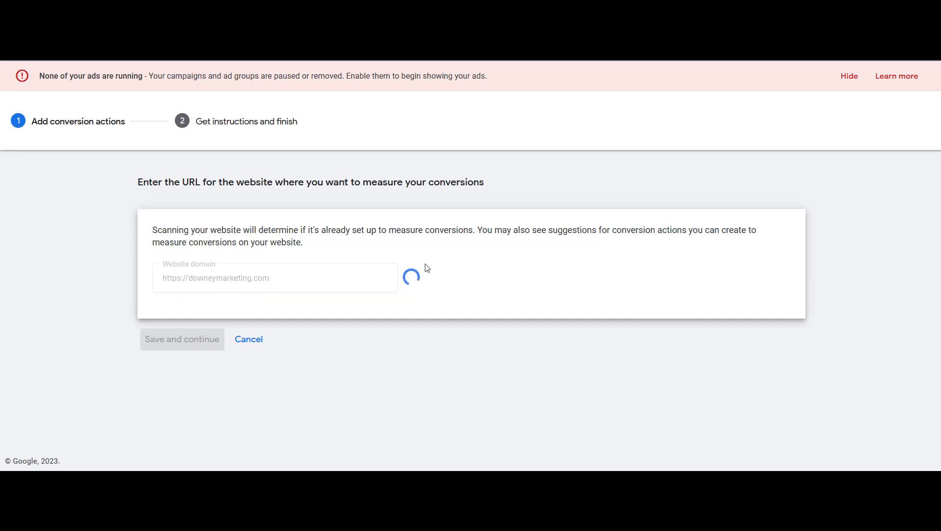
Review the options for creating conversion actions automatically from page loads or manually using code
scroll(427, 266, down, 5)
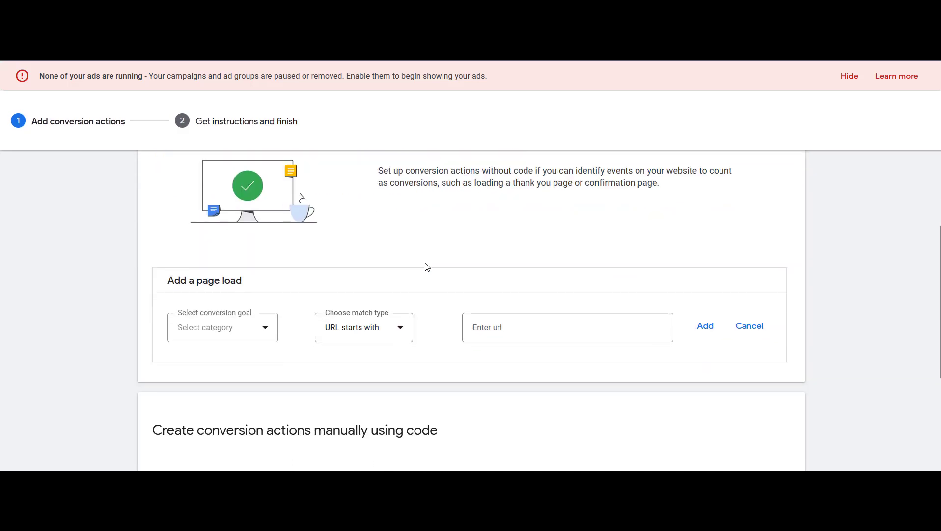
scroll(427, 267, down, 3)
scroll(427, 266, up, 7)
scroll(427, 267, up, 1)
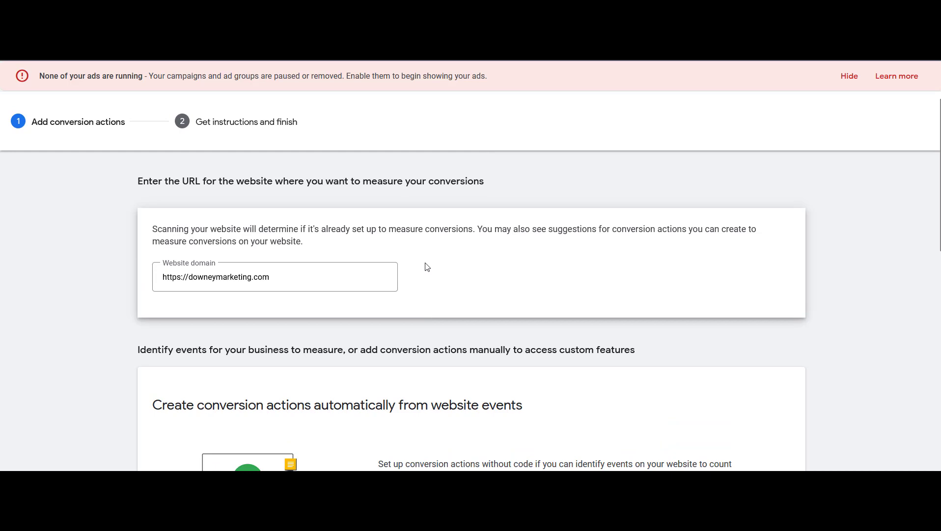
scroll(427, 267, down, 3)
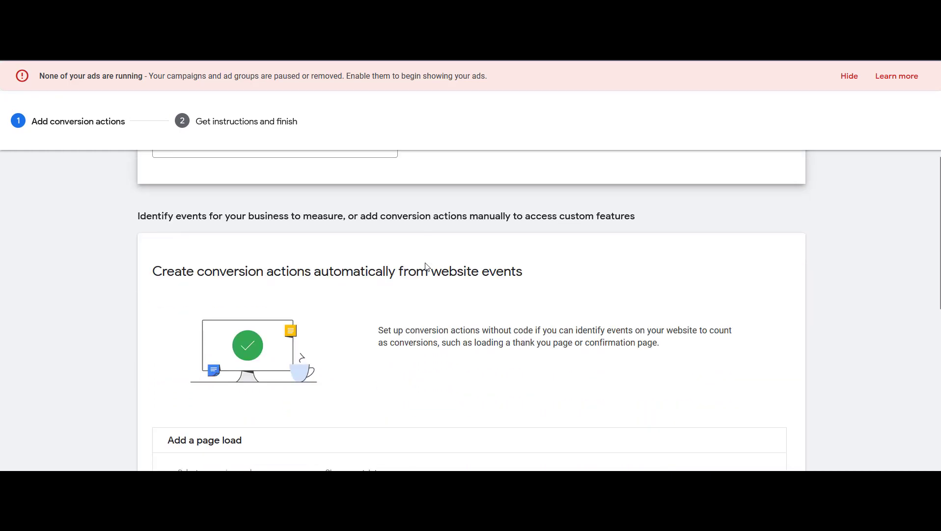
scroll(425, 267, up, 3)
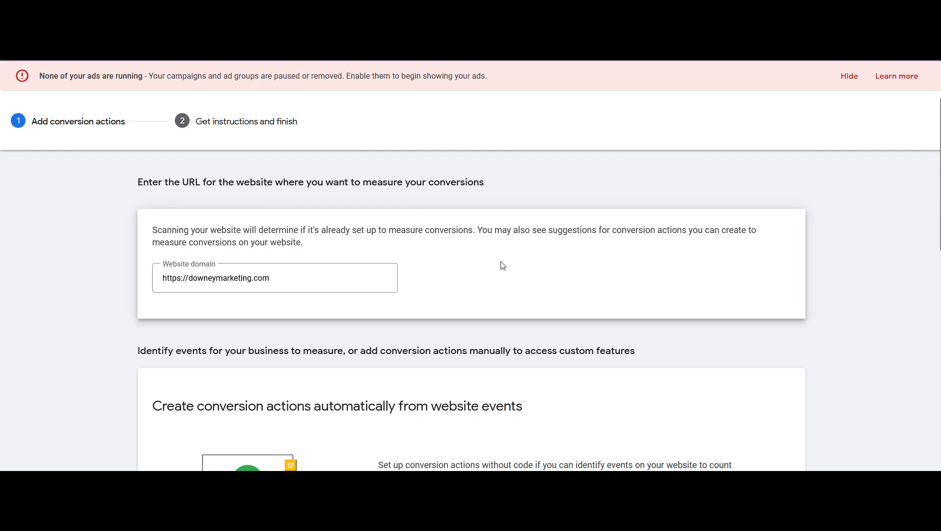
scroll(502, 265, down, 2)
scroll(502, 265, down, 8)
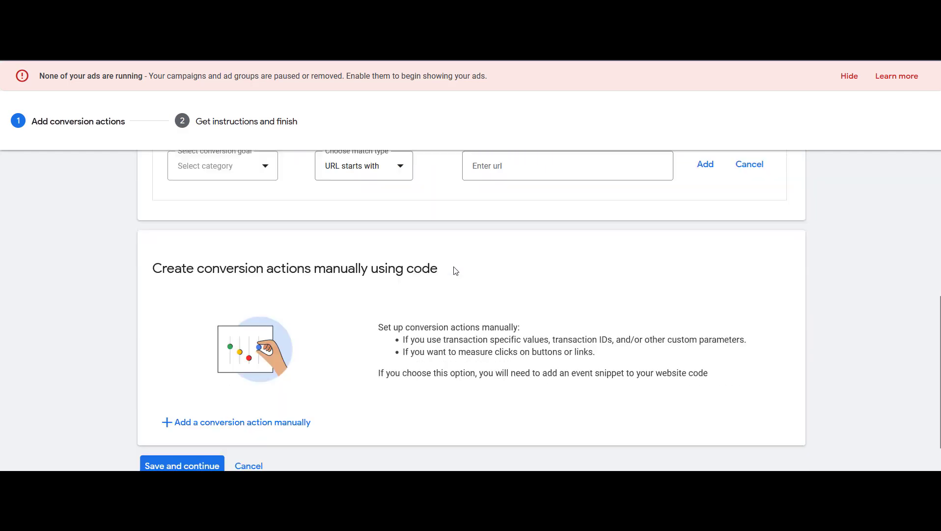
drag(152, 241, 450, 241)
click(473, 247)
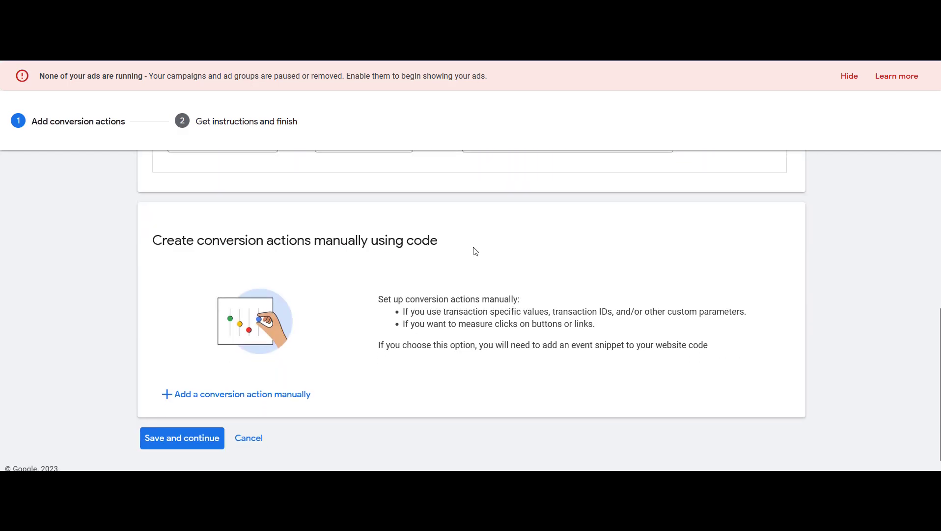
Add a conversion action manually with goal category Submit lead form, named Landing Page Form Submissions
click(252, 401)
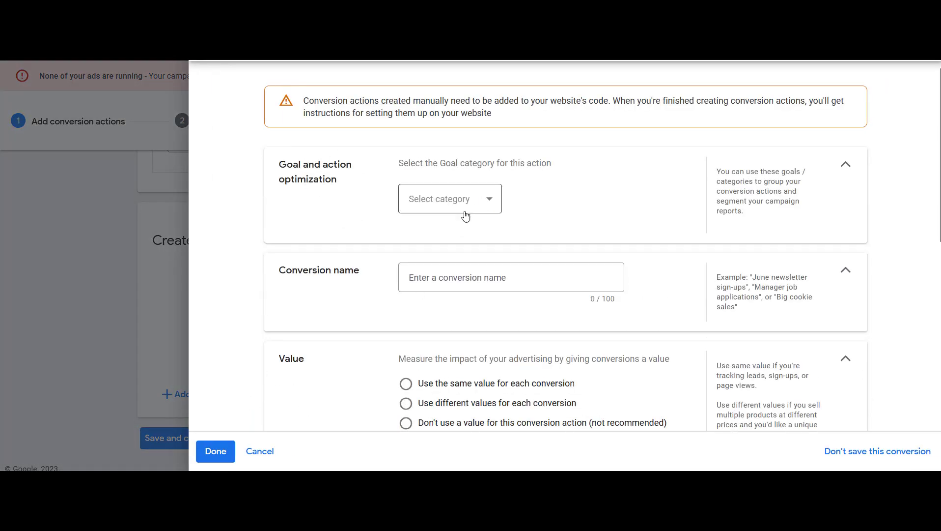
click(481, 212)
scroll(470, 260, down, 1)
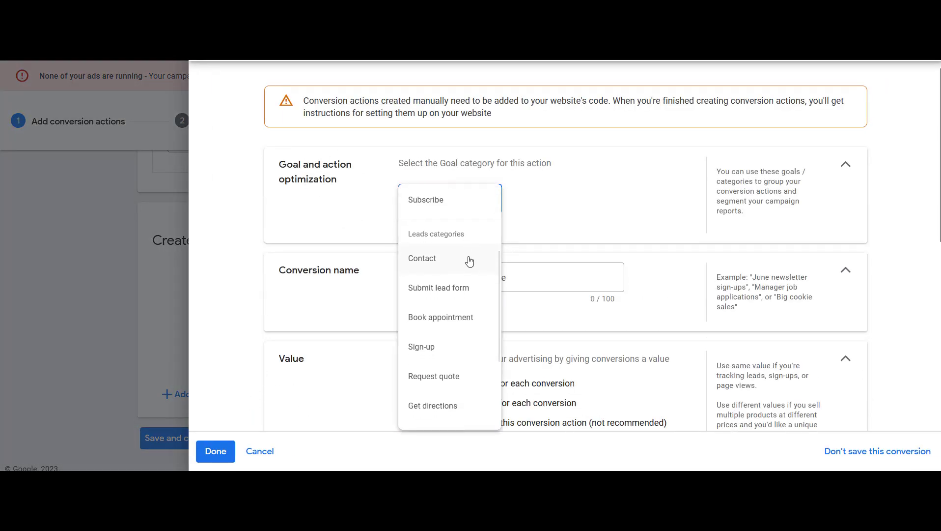
click(448, 284)
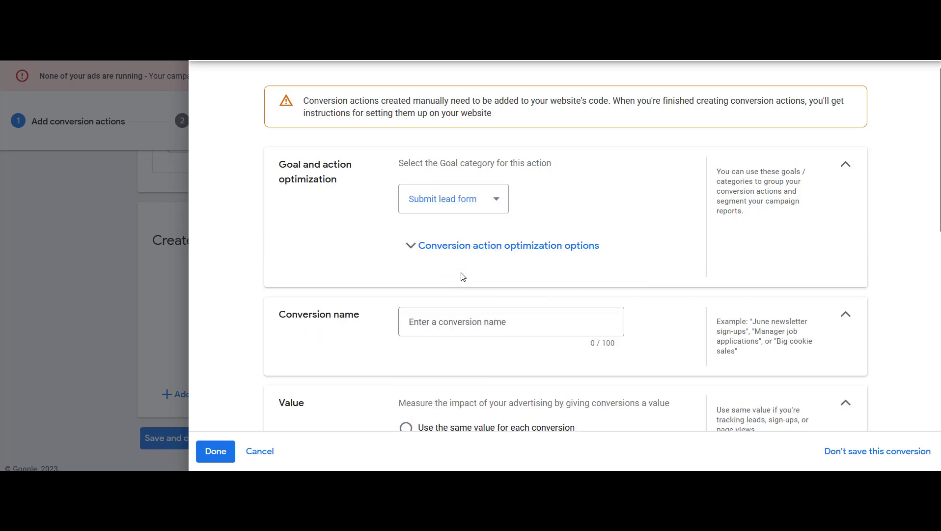
click(475, 319)
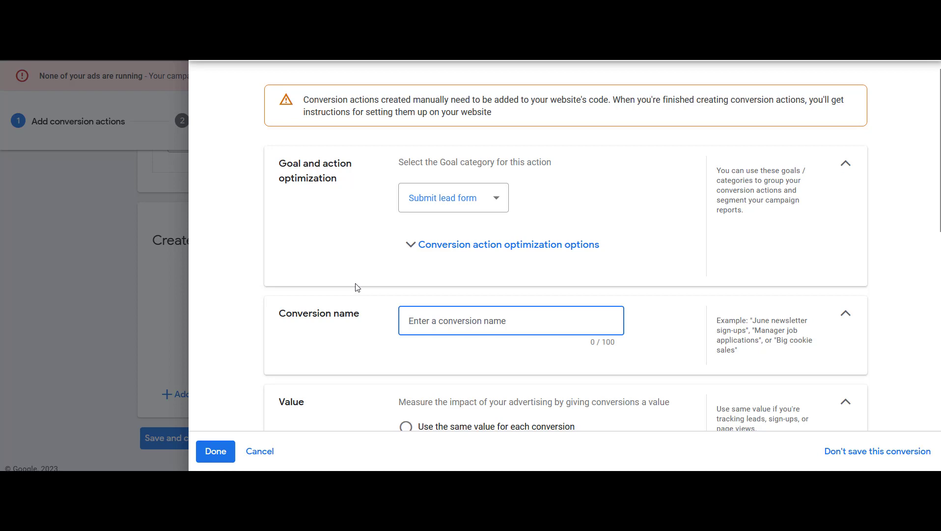
text(Landing Page Form Bus)
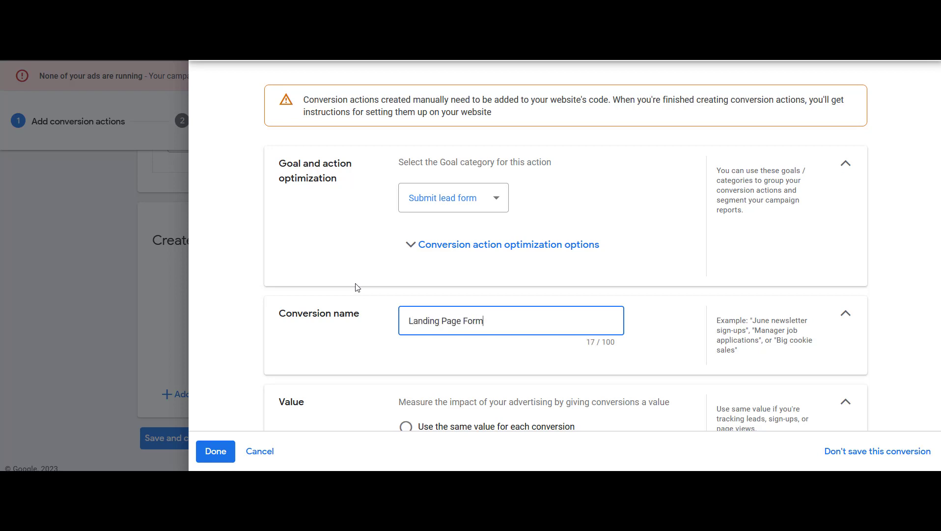
key(BackSpace)
key(BackSpace)
key(BackSpace)
text(Submissions)
Set the action to use no conversion value and count one conversion per click, then save and continue
click(355, 342)
scroll(356, 343, down, 2)
click(406, 355)
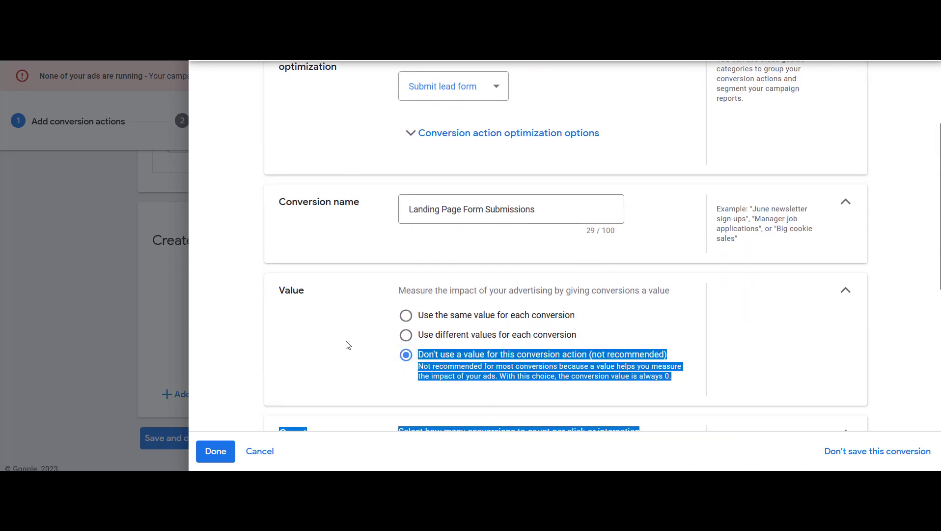
scroll(347, 343, down, 3)
click(405, 358)
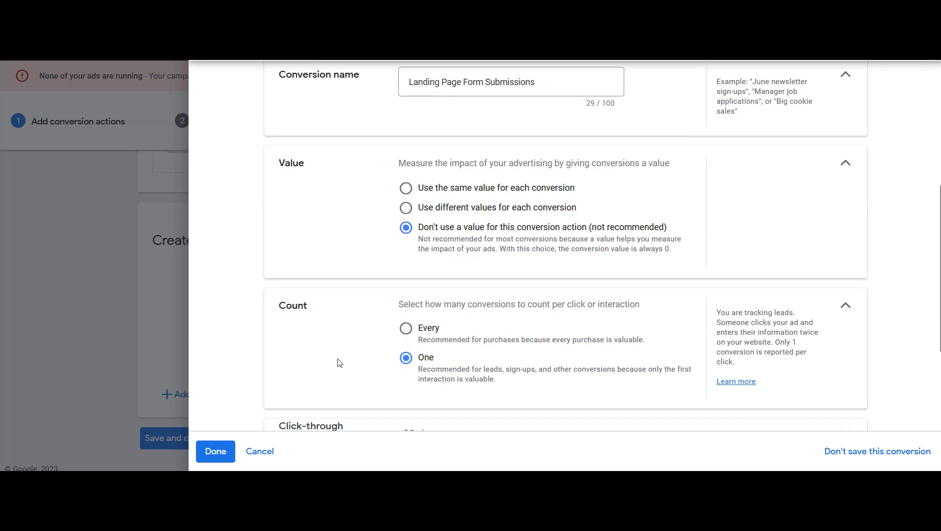
scroll(338, 362, down, 1)
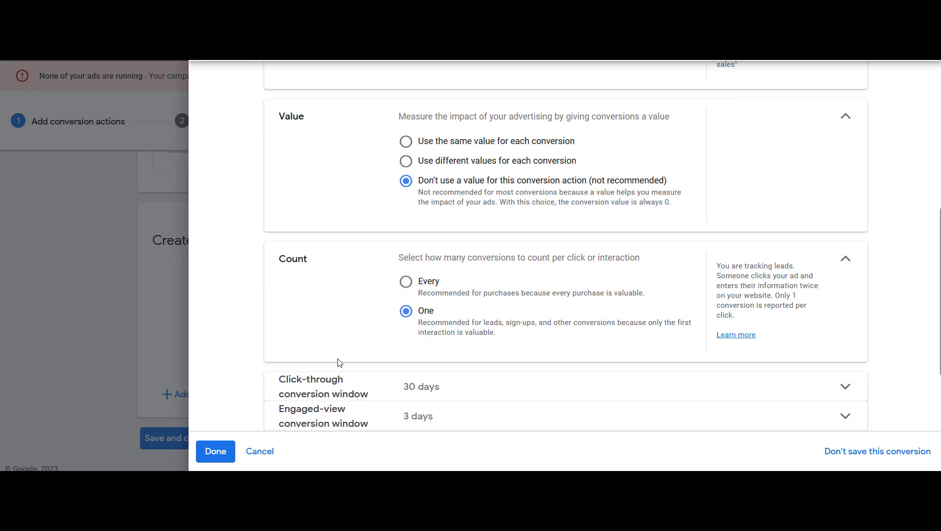
scroll(368, 322, down, 1)
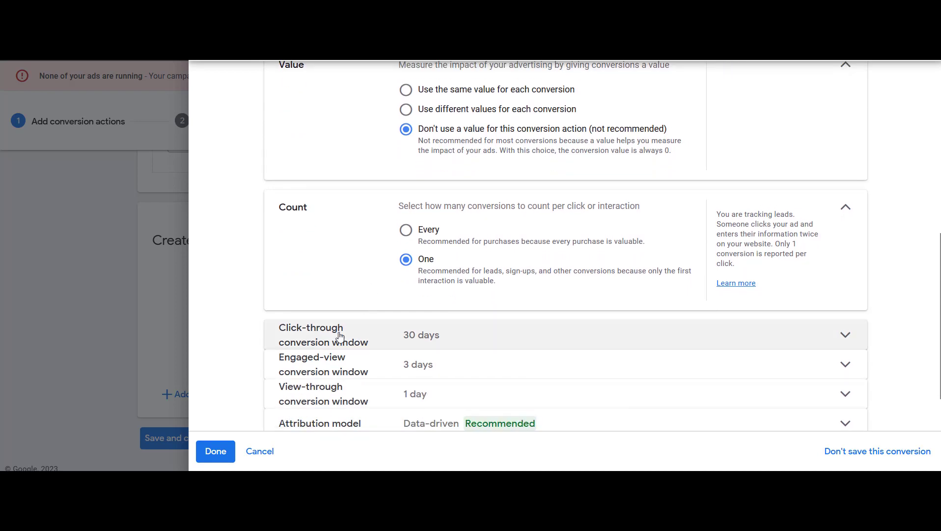
scroll(339, 336, down, 1)
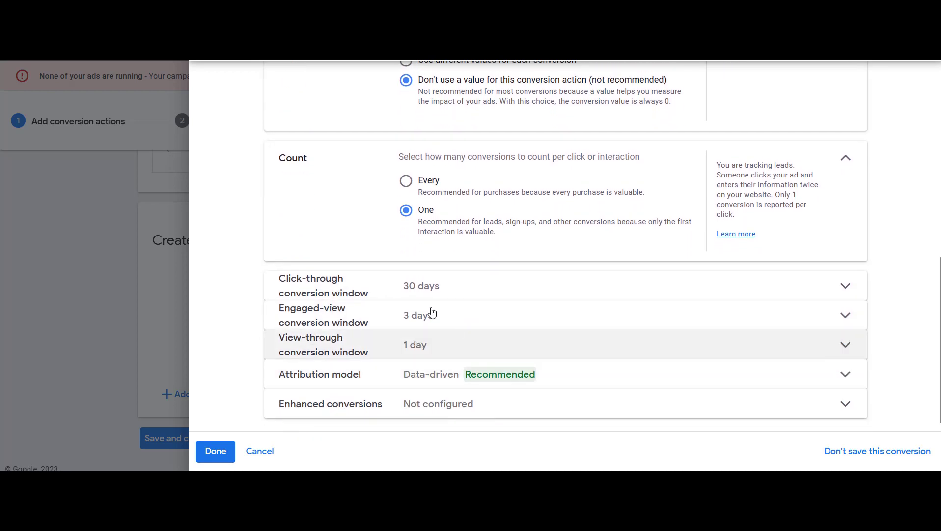
click(216, 452)
scroll(470, 308, down, 2)
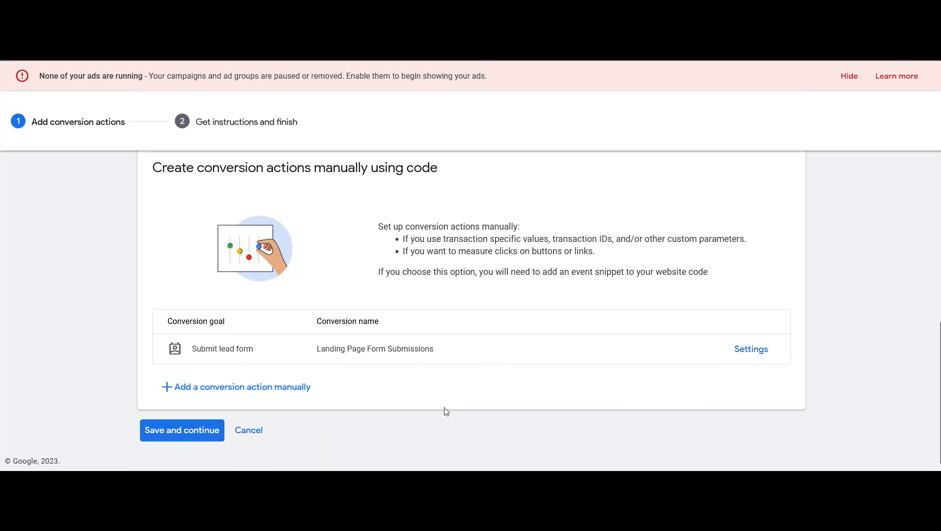
click(181, 438)
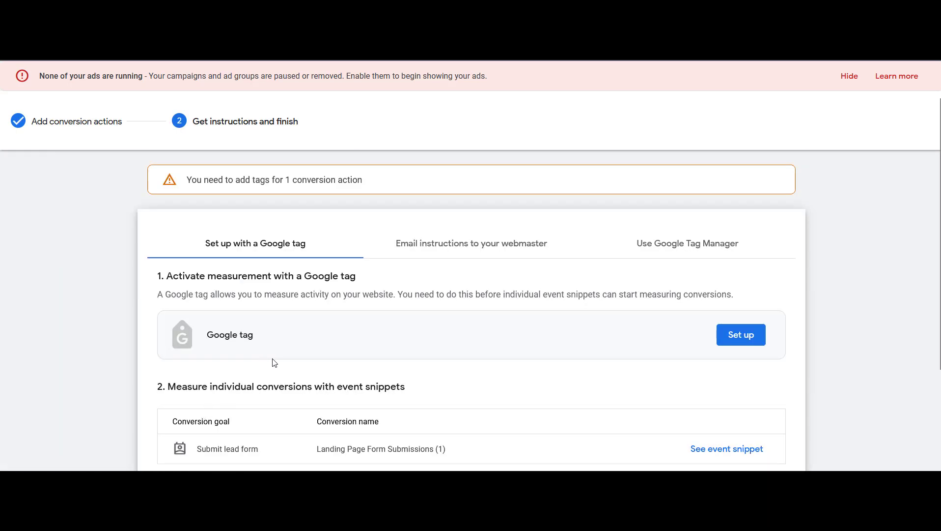
Open the event snippet for the Landing Page Form Submissions conversion action
scroll(297, 306, down, 1)
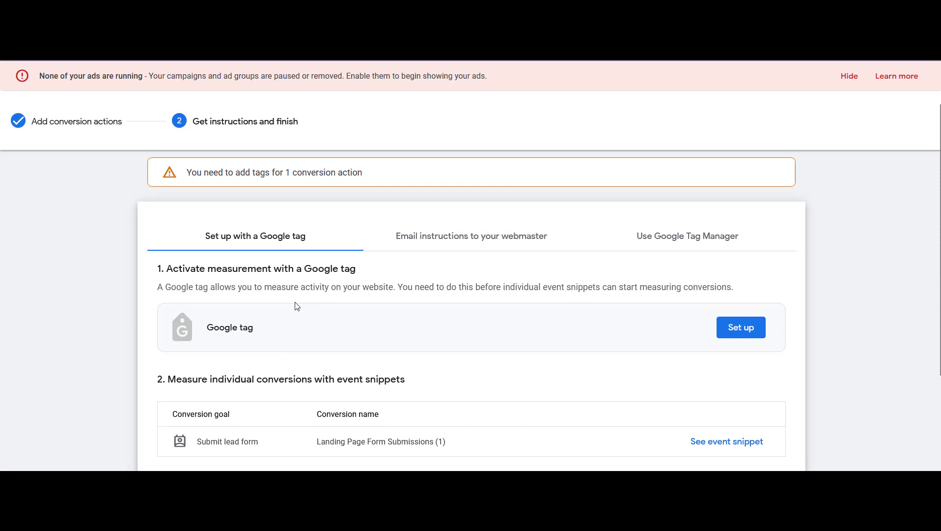
scroll(295, 305, down, 2)
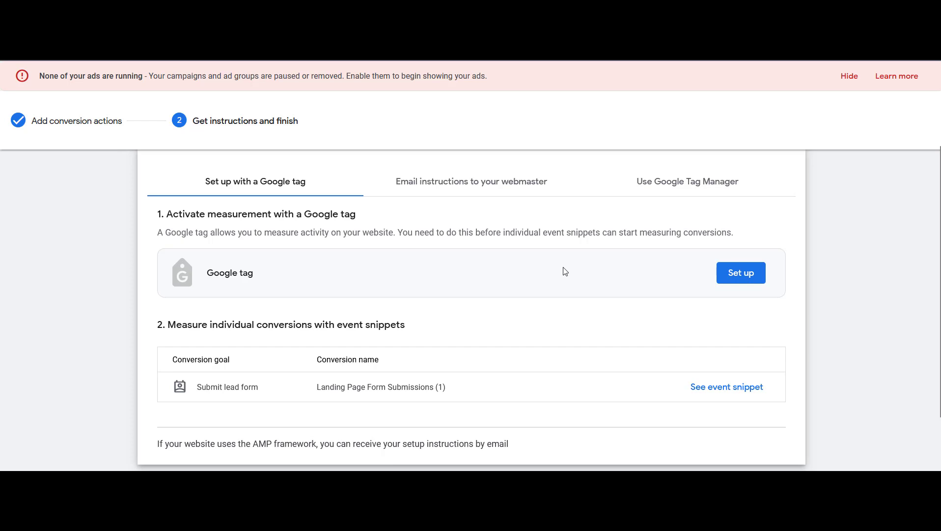
scroll(551, 268, down, 1)
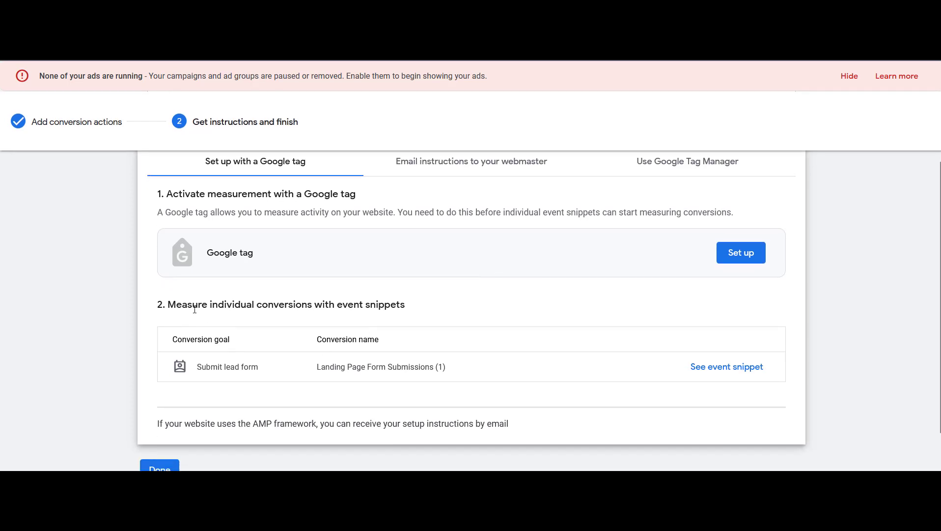
drag(167, 304, 431, 304)
click(431, 304)
scroll(273, 346, down, 1)
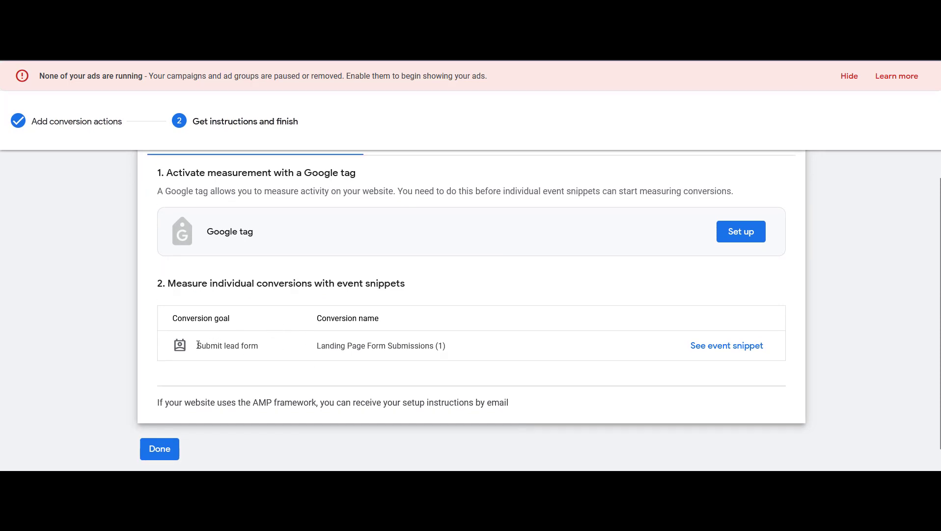
click(733, 346)
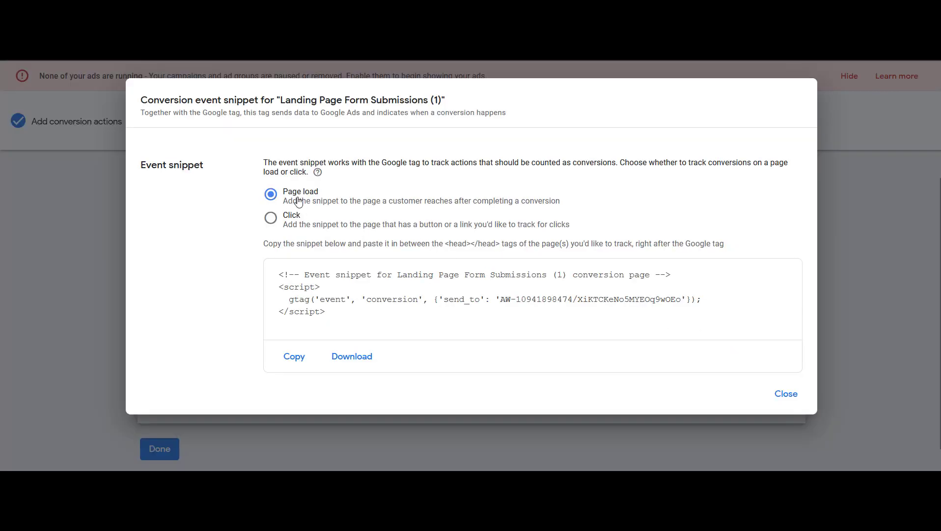
Copy the page-load event snippet code and highlight the instruction to paste it between the head tags
click(311, 290)
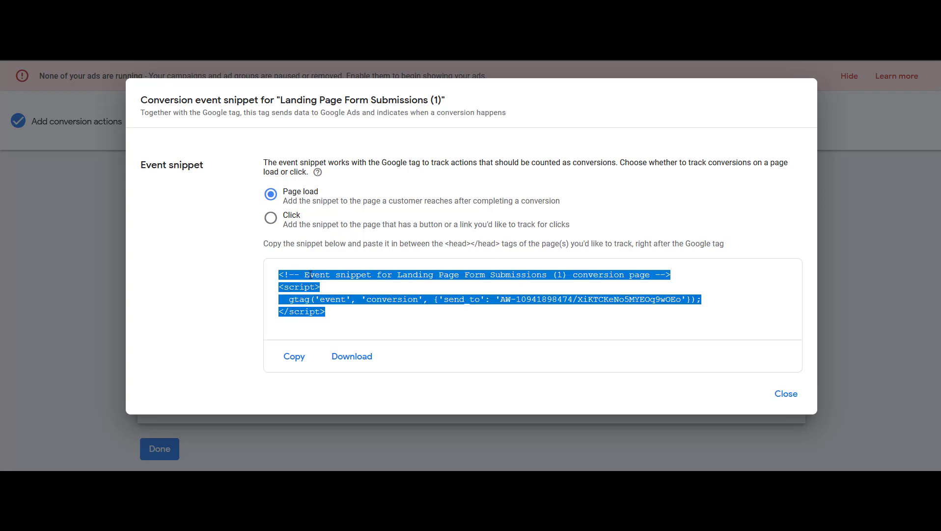
right_click(310, 276)
click(366, 345)
click(199, 314)
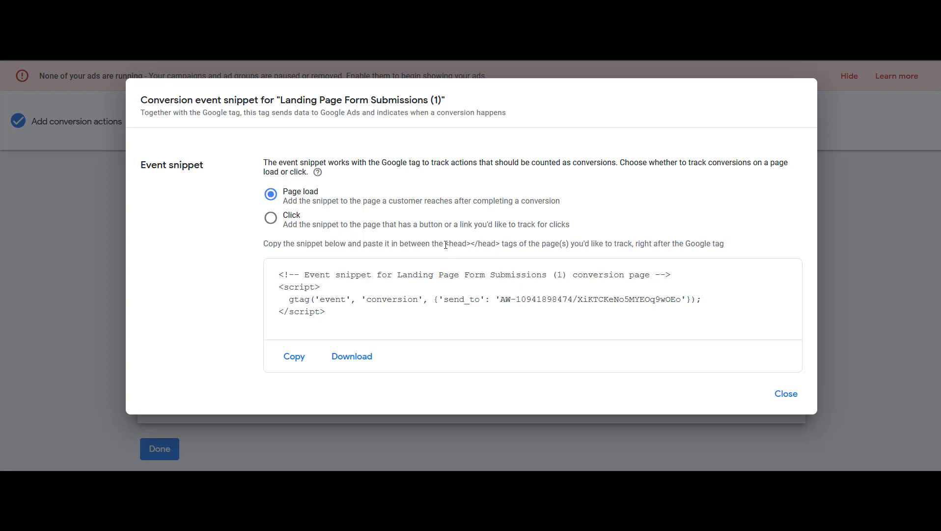
drag(446, 244, 500, 244)
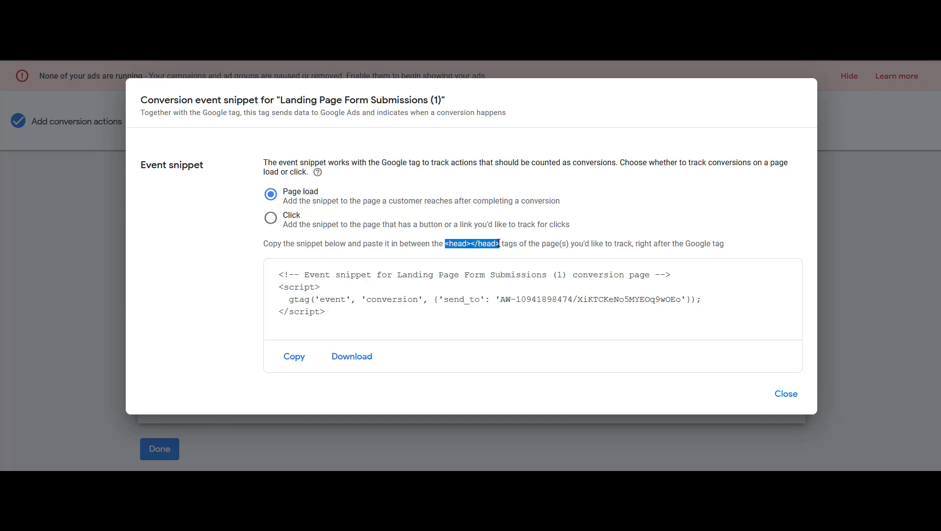
click(527, 247)
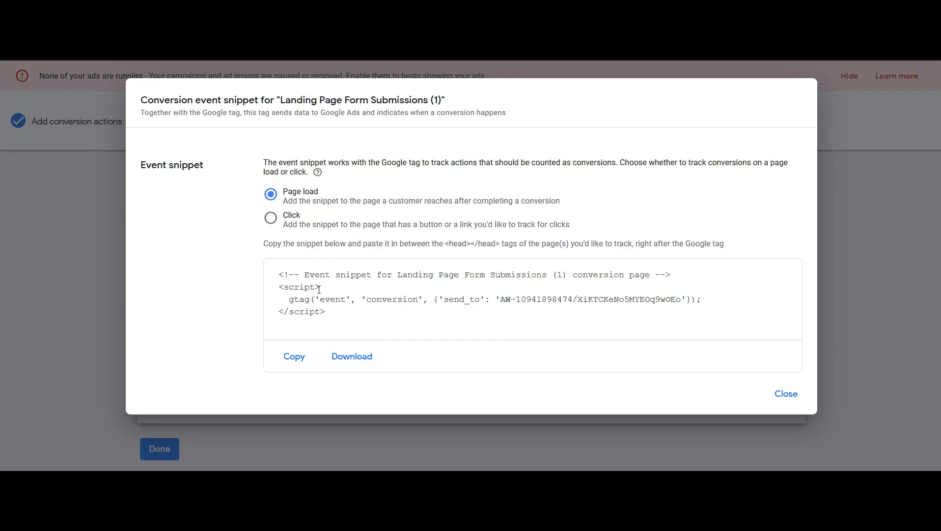
Close the snippet and finish the form-submission conversion setup
click(784, 394)
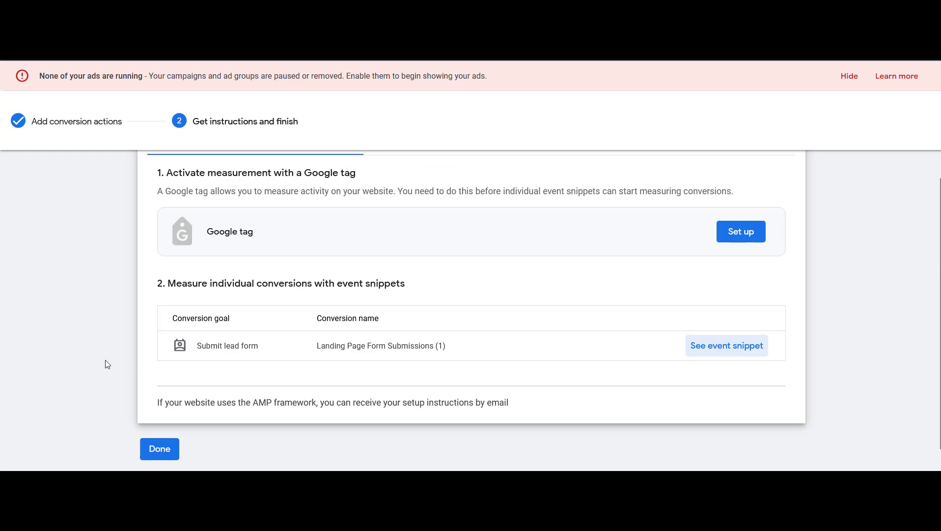
click(162, 449)
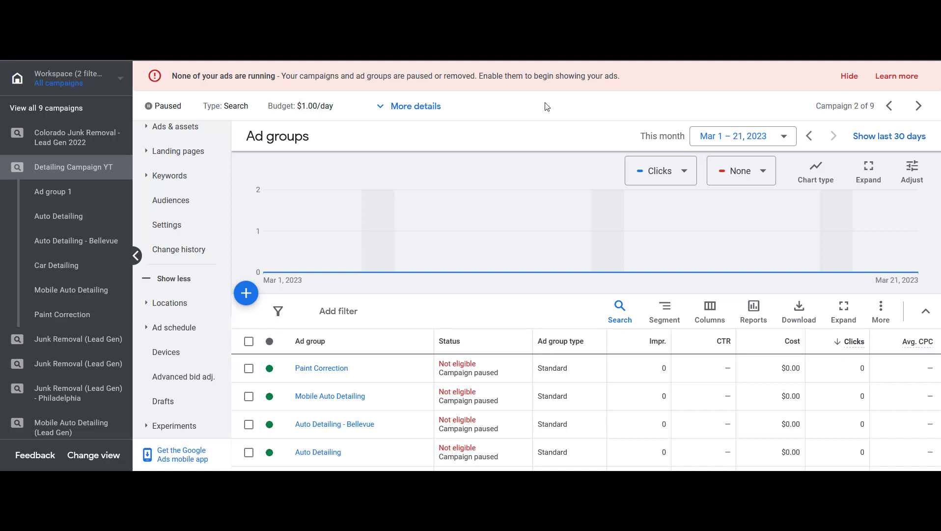
scroll(206, 300, up, 3)
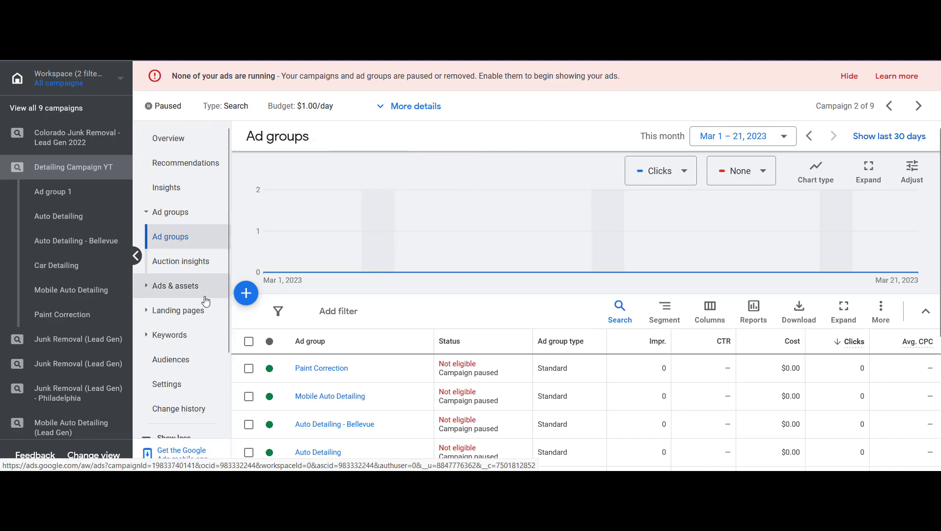
Review the Car Detailing ad group's search keywords, negative keywords and ads
click(92, 272)
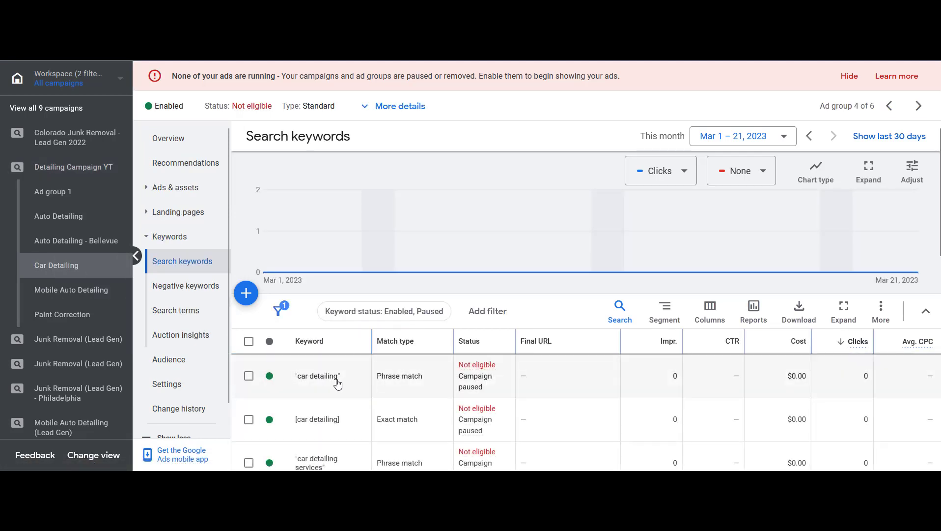
scroll(322, 348, down, 1)
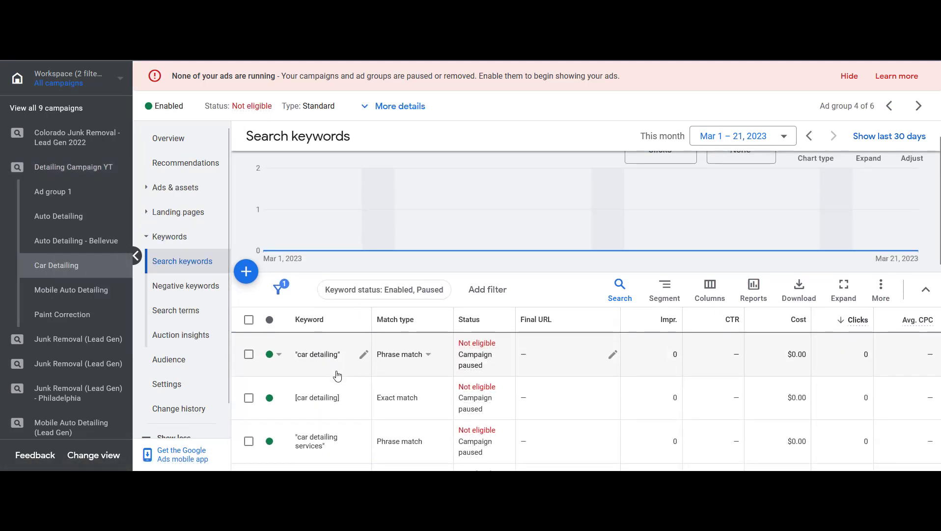
scroll(338, 373, down, 1)
scroll(338, 360, down, 3)
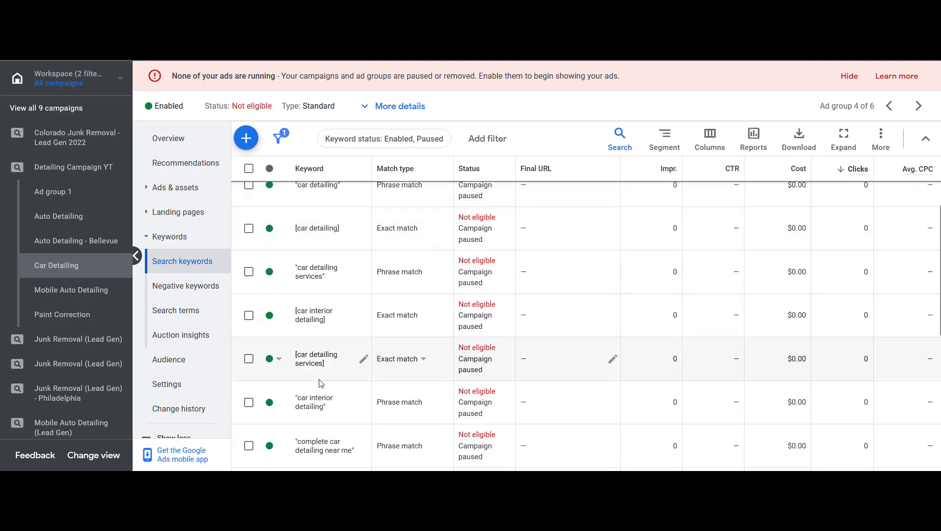
scroll(314, 363, down, 2)
scroll(329, 361, up, 5)
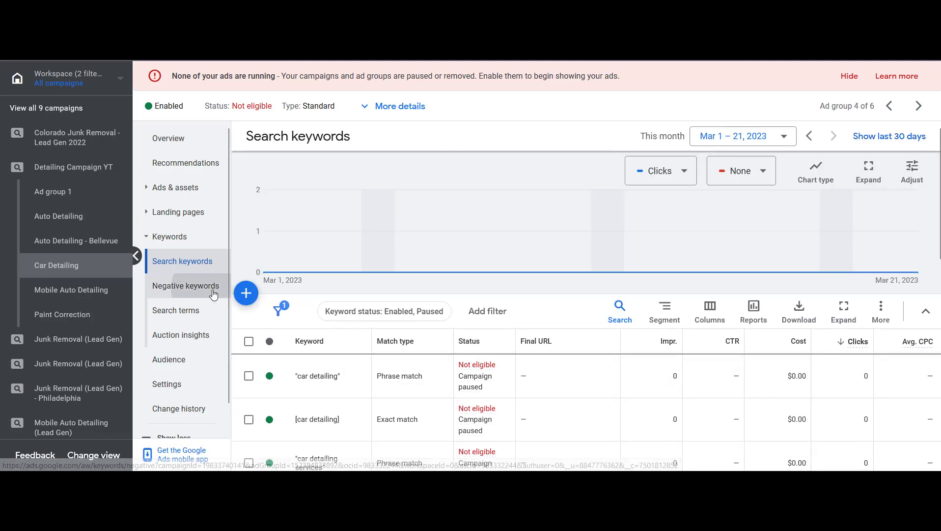
click(225, 293)
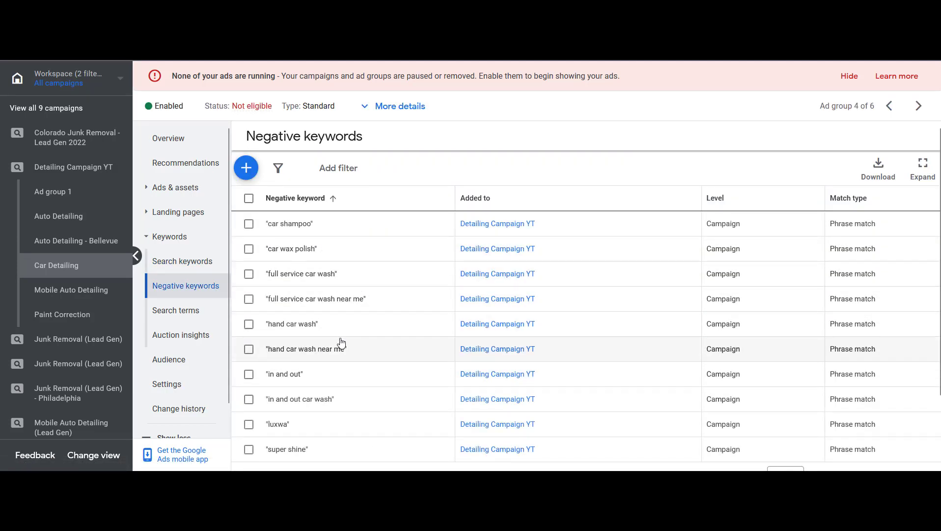
click(183, 187)
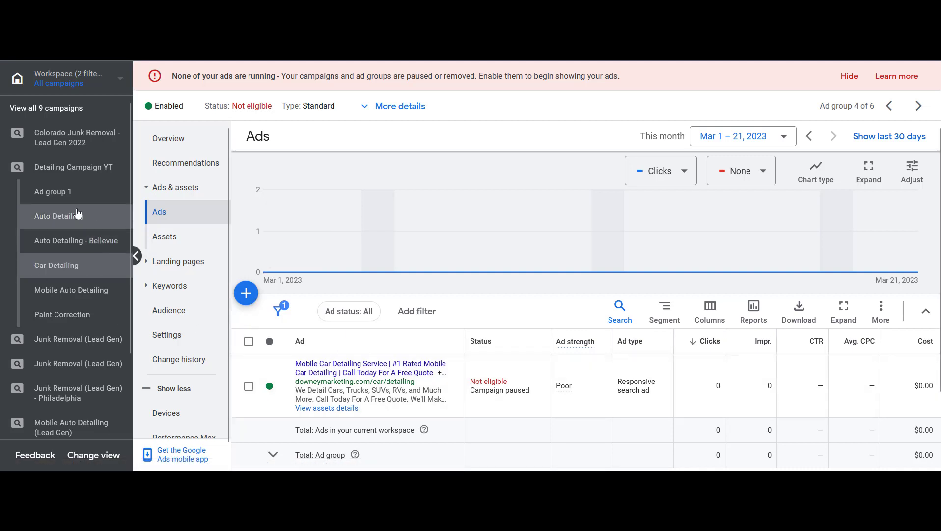
click(87, 171)
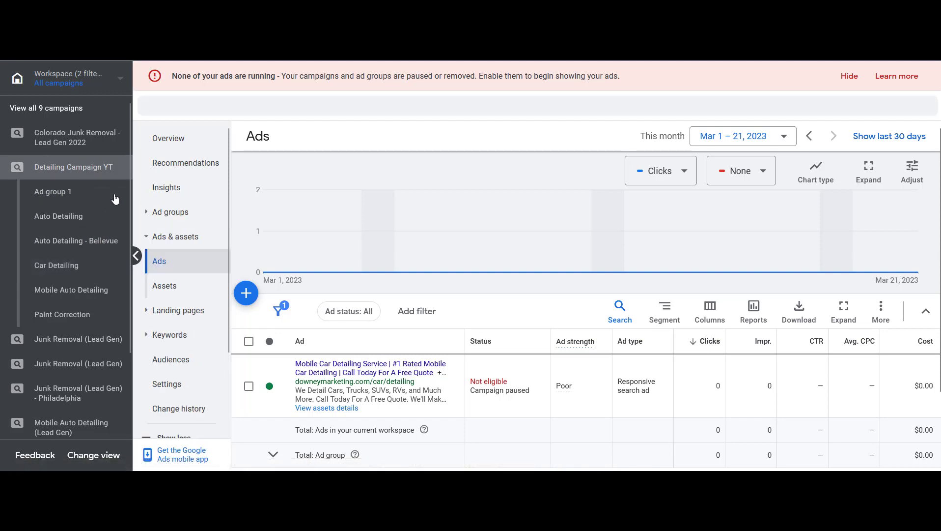
Enable the Detailing Campaign YT campaign from the all-campaigns list and reopen its ad groups
click(195, 212)
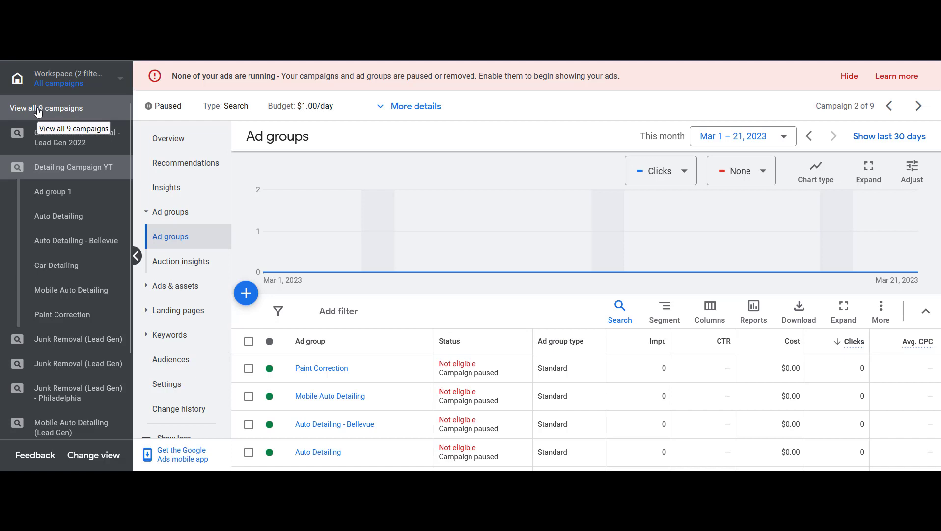
click(96, 111)
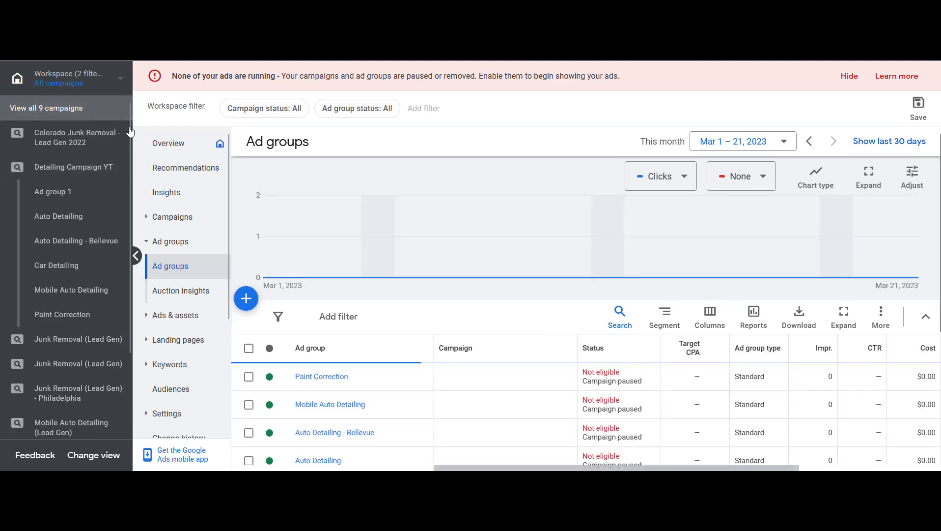
click(183, 217)
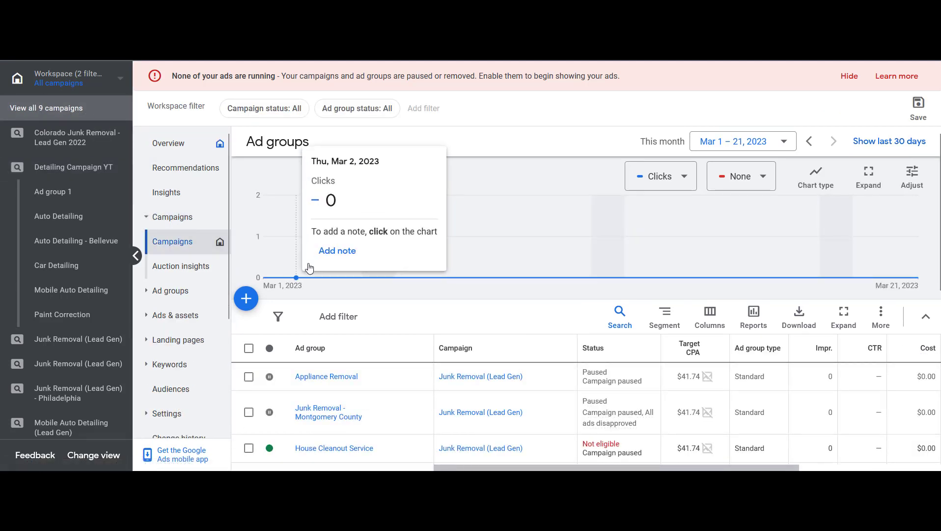
click(193, 245)
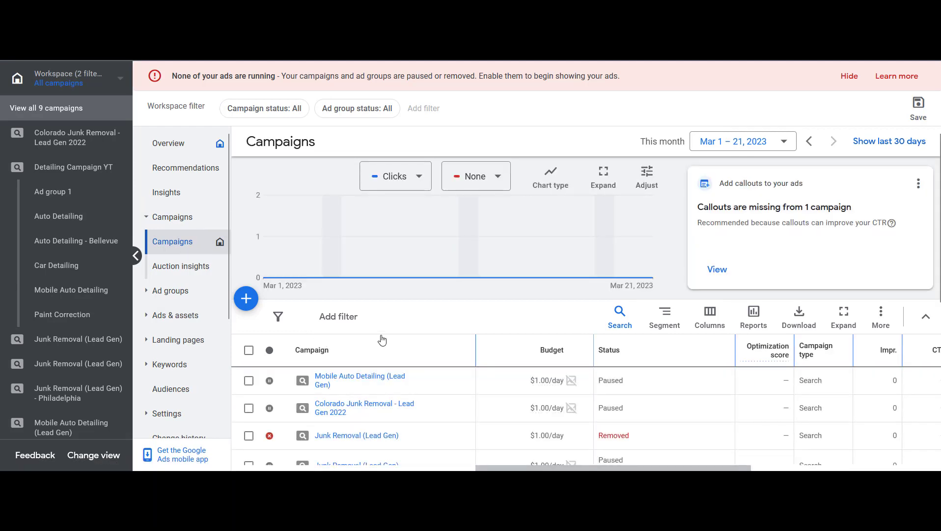
scroll(383, 339, down, 4)
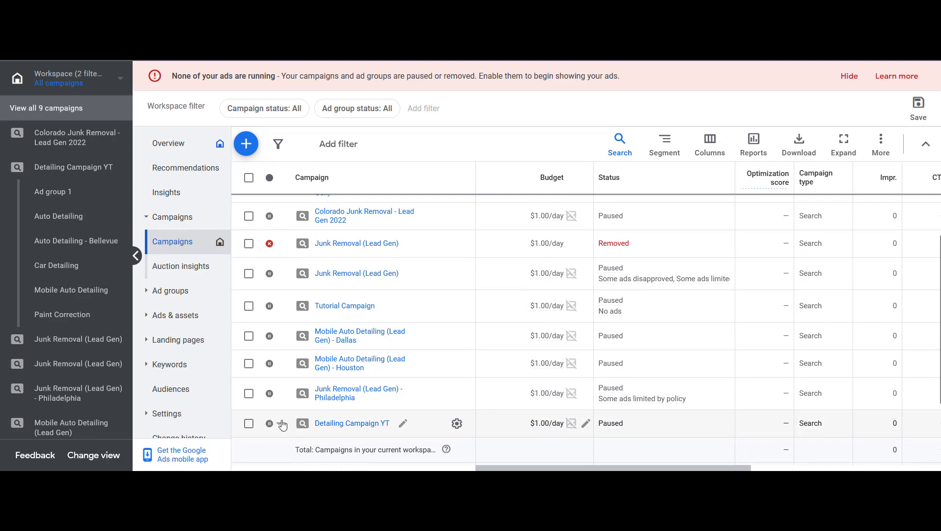
click(282, 425)
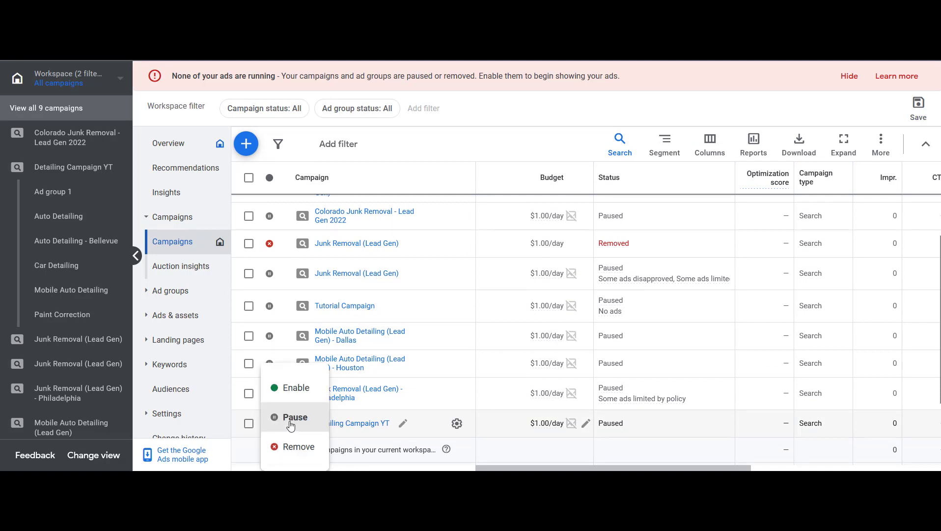
click(300, 390)
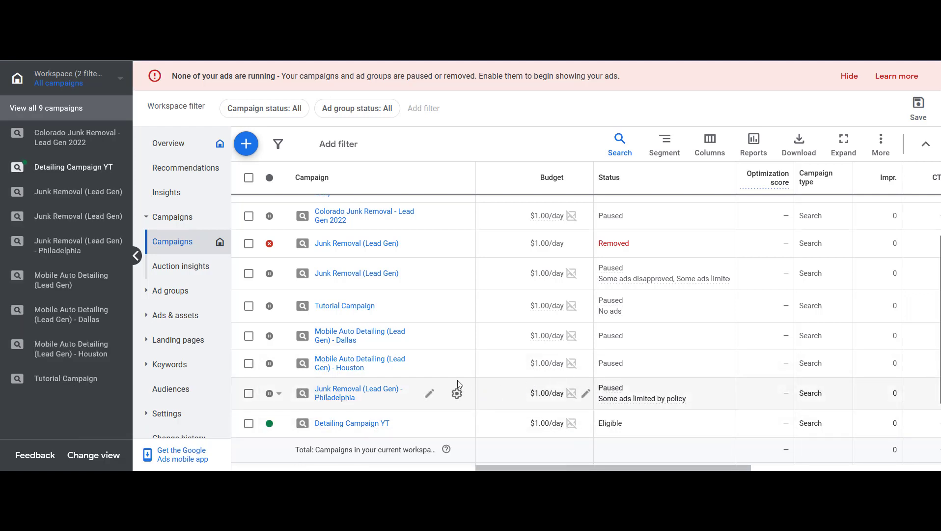
click(49, 172)
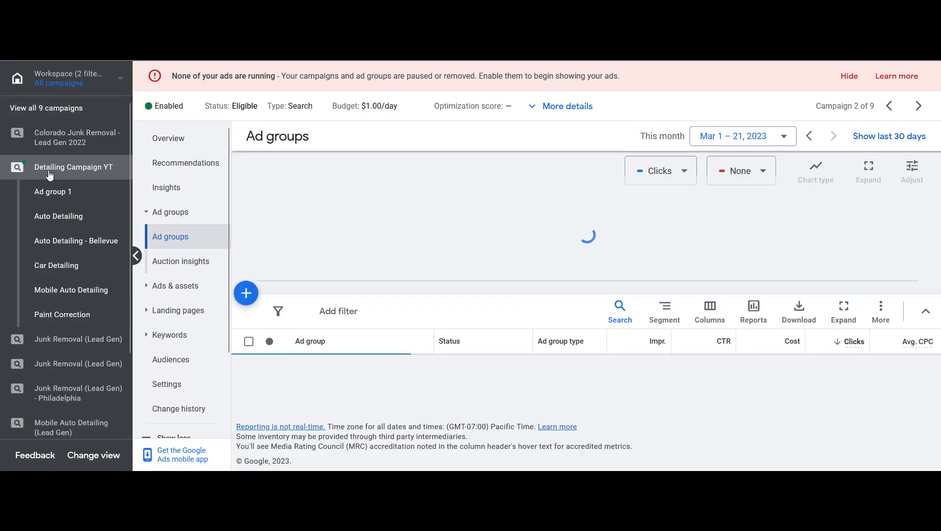